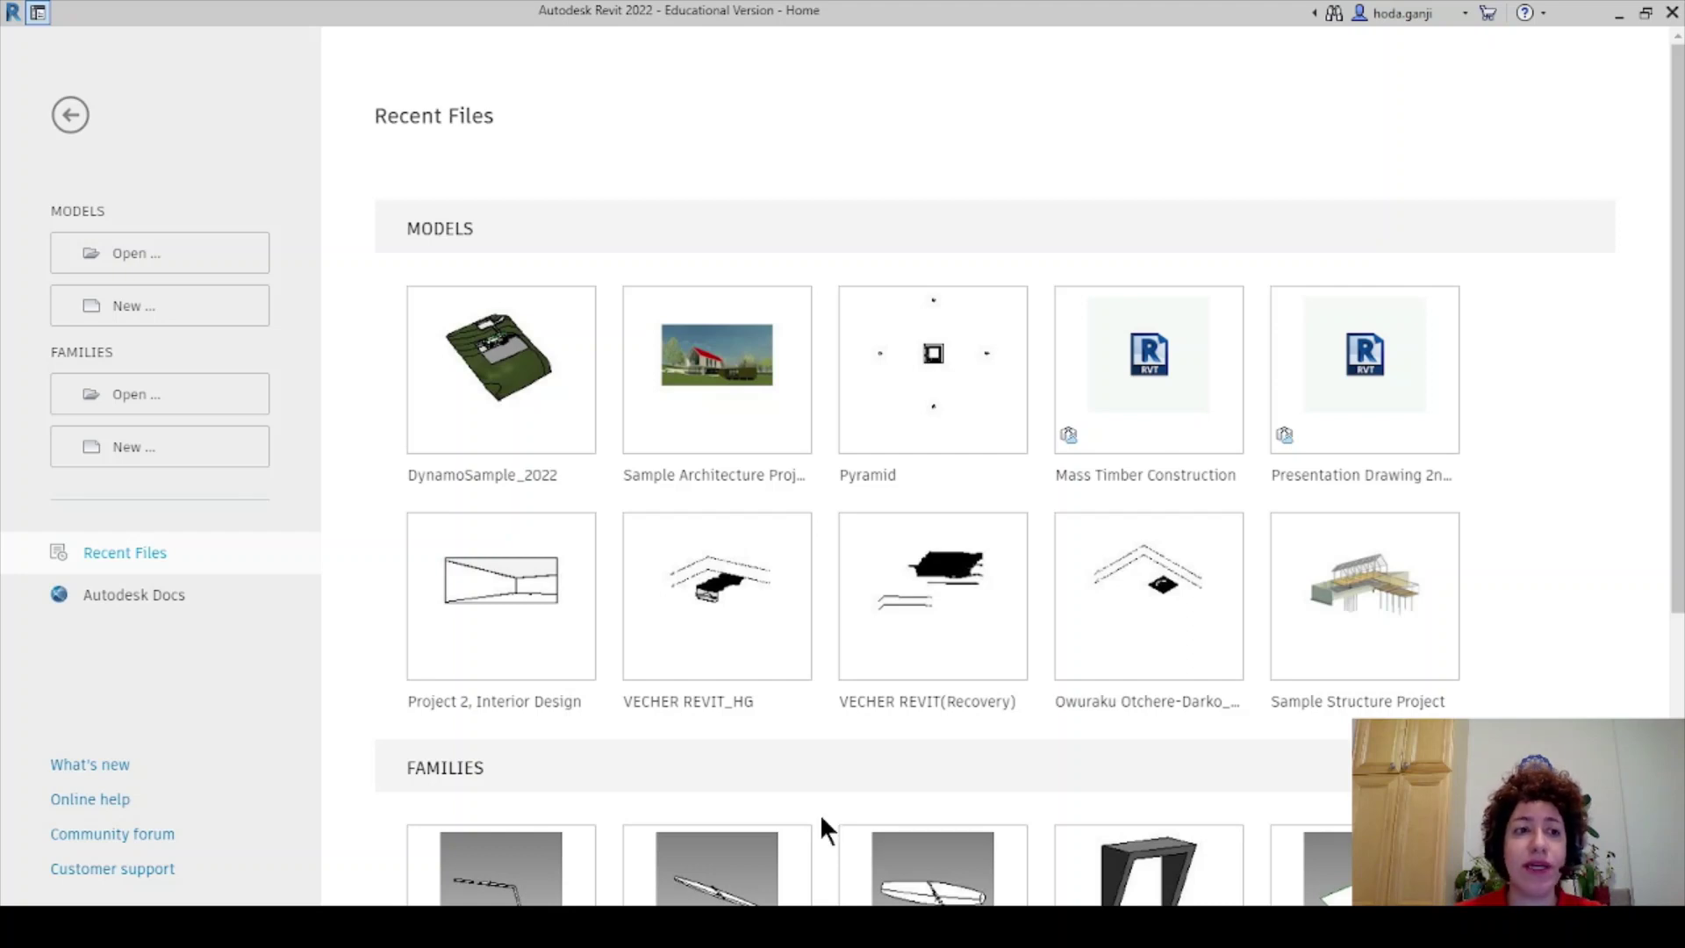
# Start a new family from the English Metric Generic Model Adaptive template.
pyautogui.click(137, 448)
pyautogui.doubleClick(730, 295)
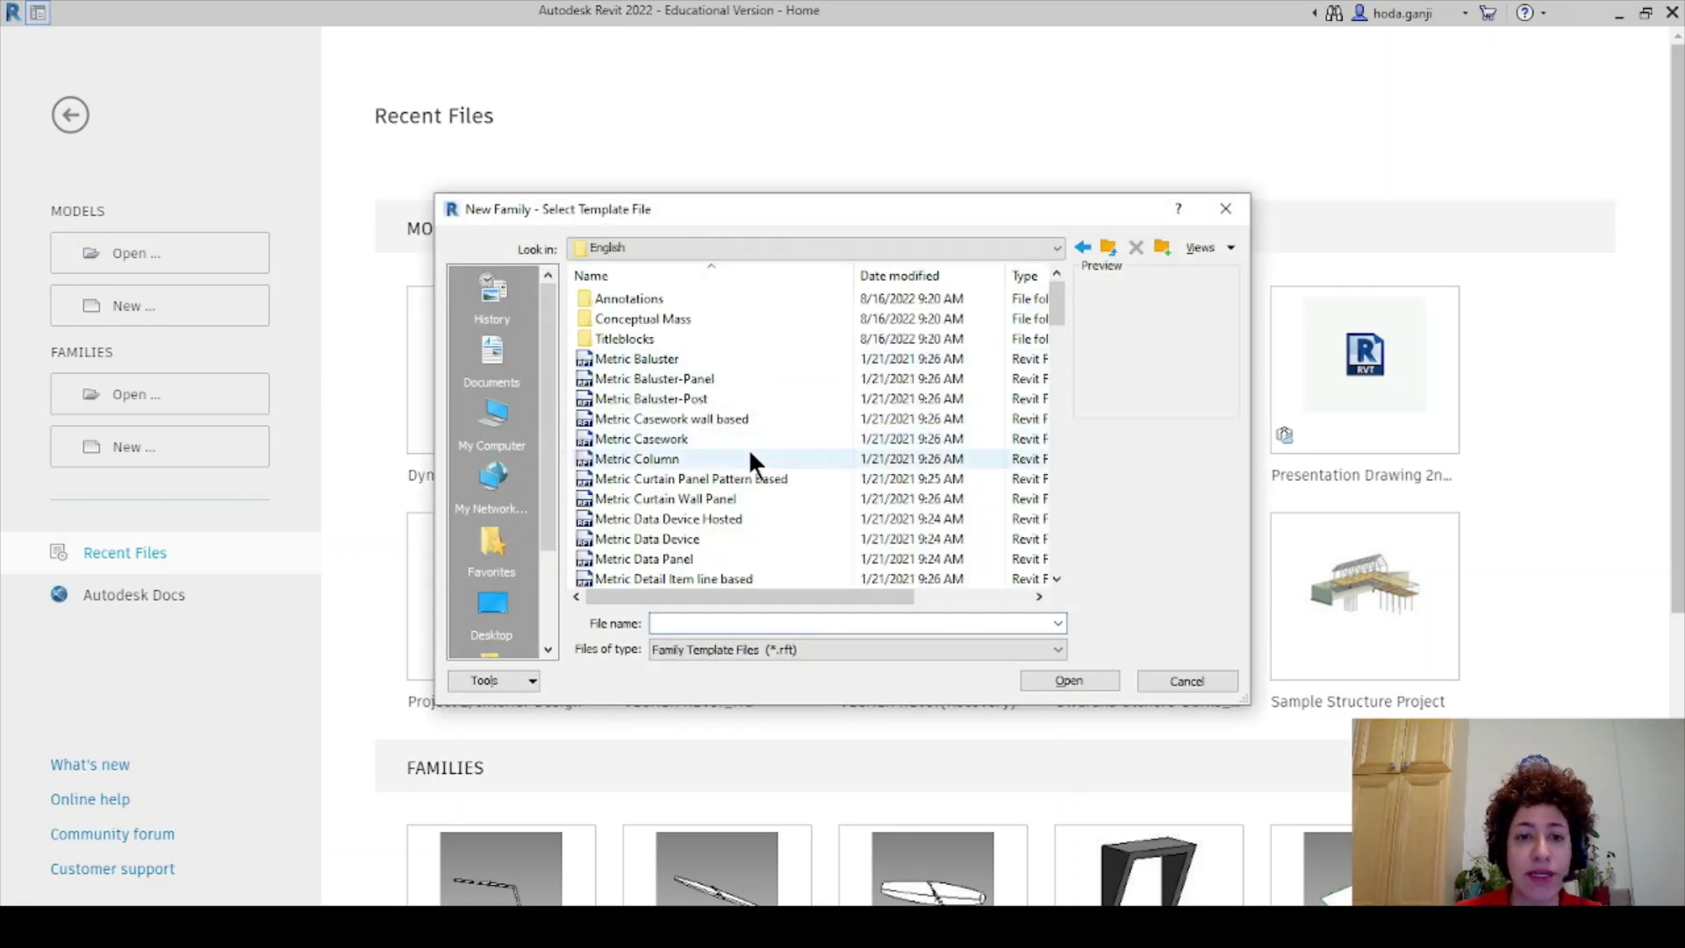
pyautogui.scroll(-12, 733, 483)
pyautogui.scroll(3, 730, 476)
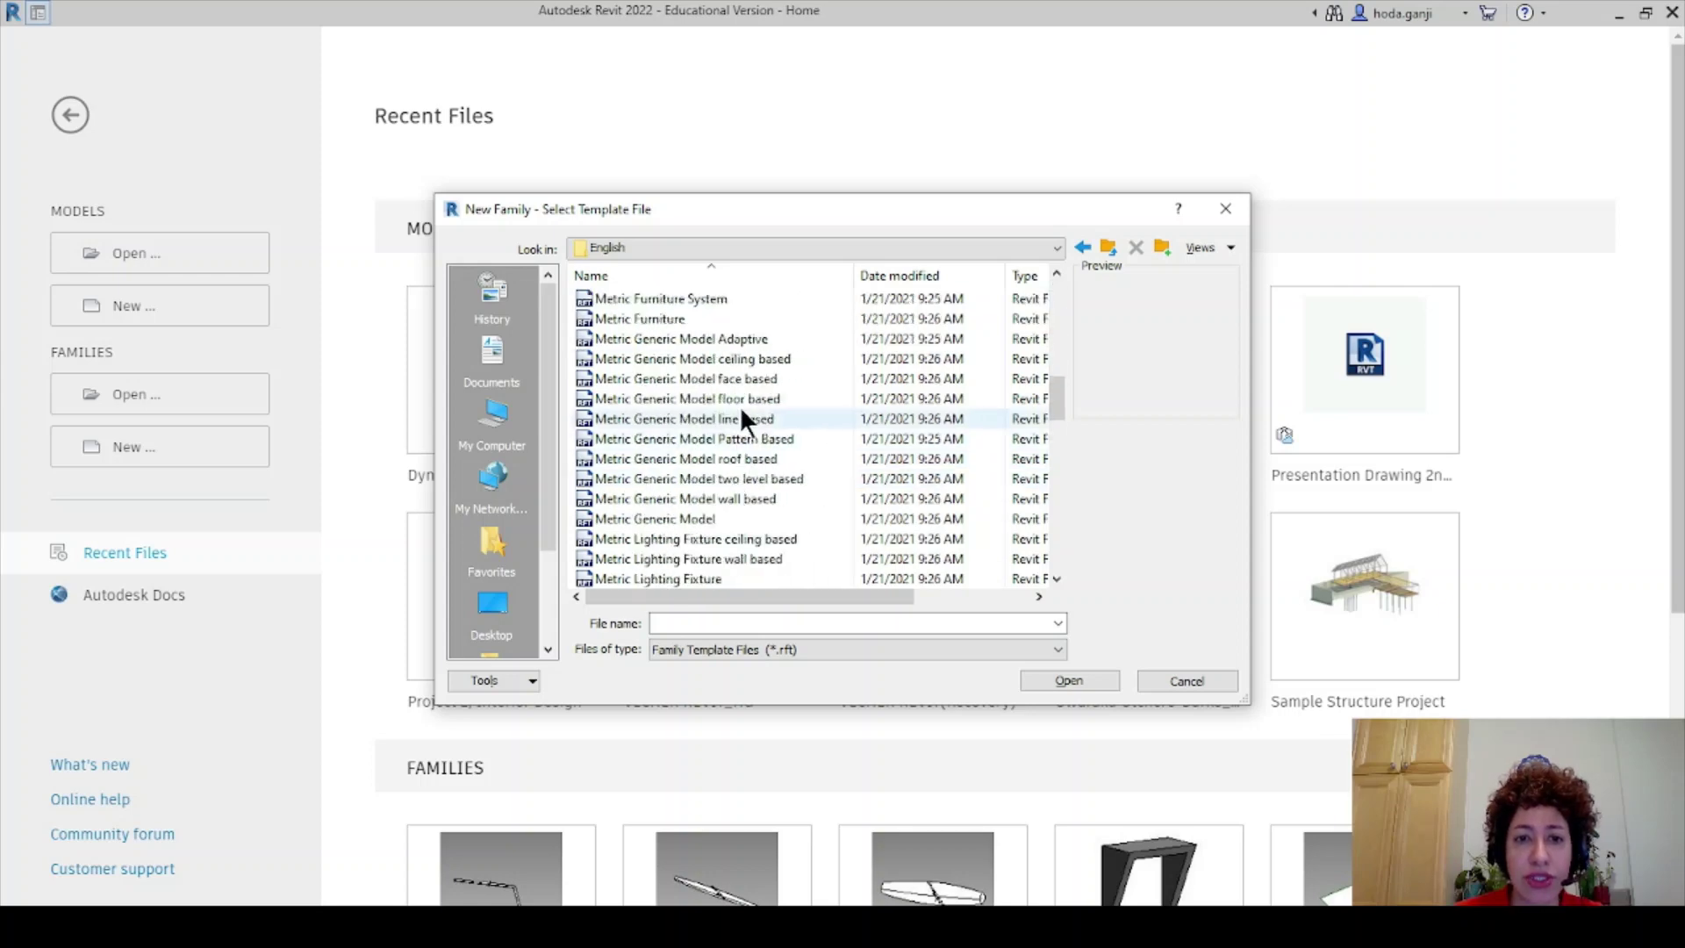
pyautogui.click(736, 339)
pyautogui.click(1089, 686)
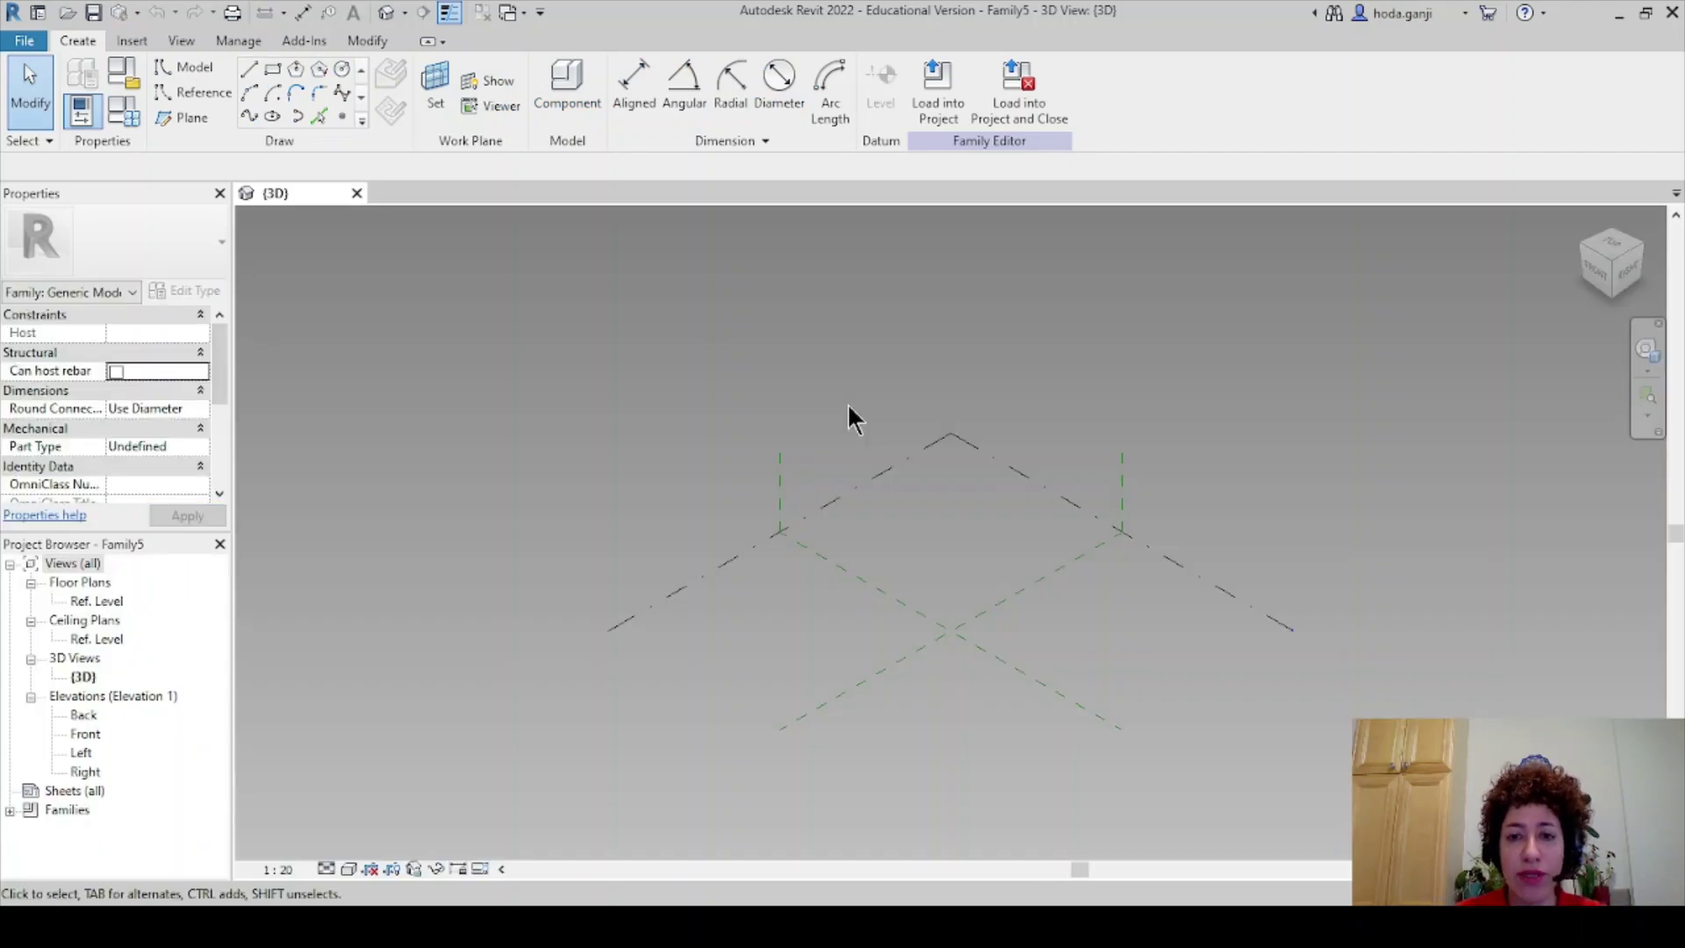
# Set the family's length units (UN) to millimetres rounded to 3 decimal places.
pyautogui.press('u')
pyautogui.press('n')
pyautogui.click(883, 385)
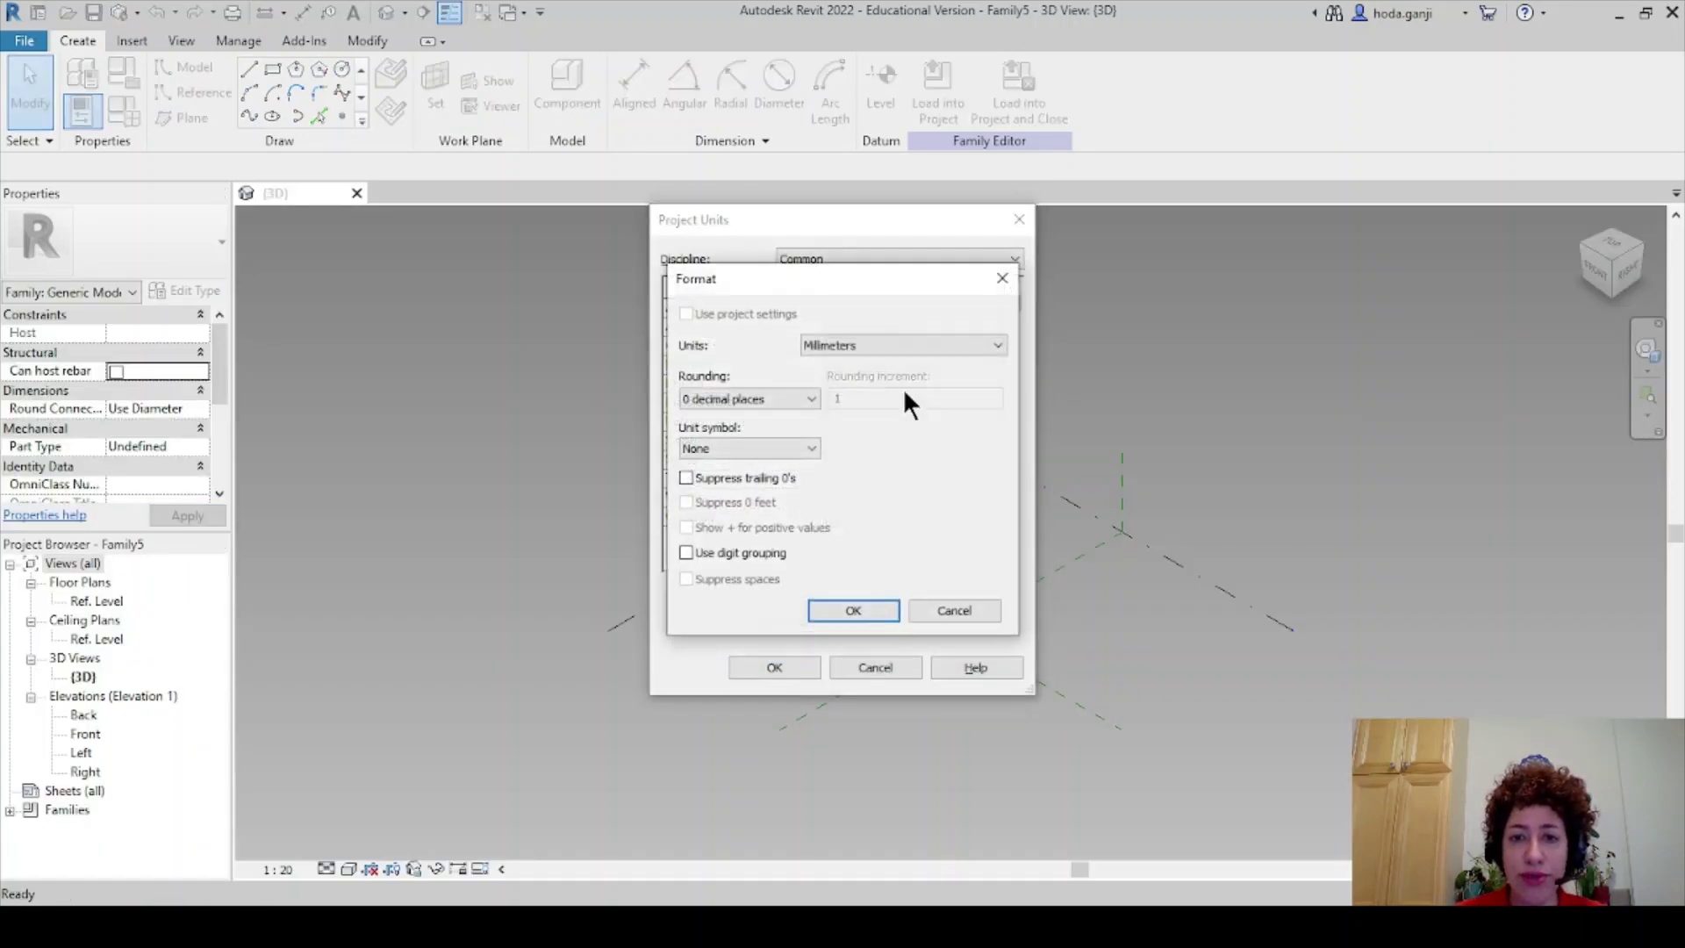
pyautogui.click(876, 349)
pyautogui.click(891, 423)
pyautogui.click(762, 402)
pyautogui.click(764, 502)
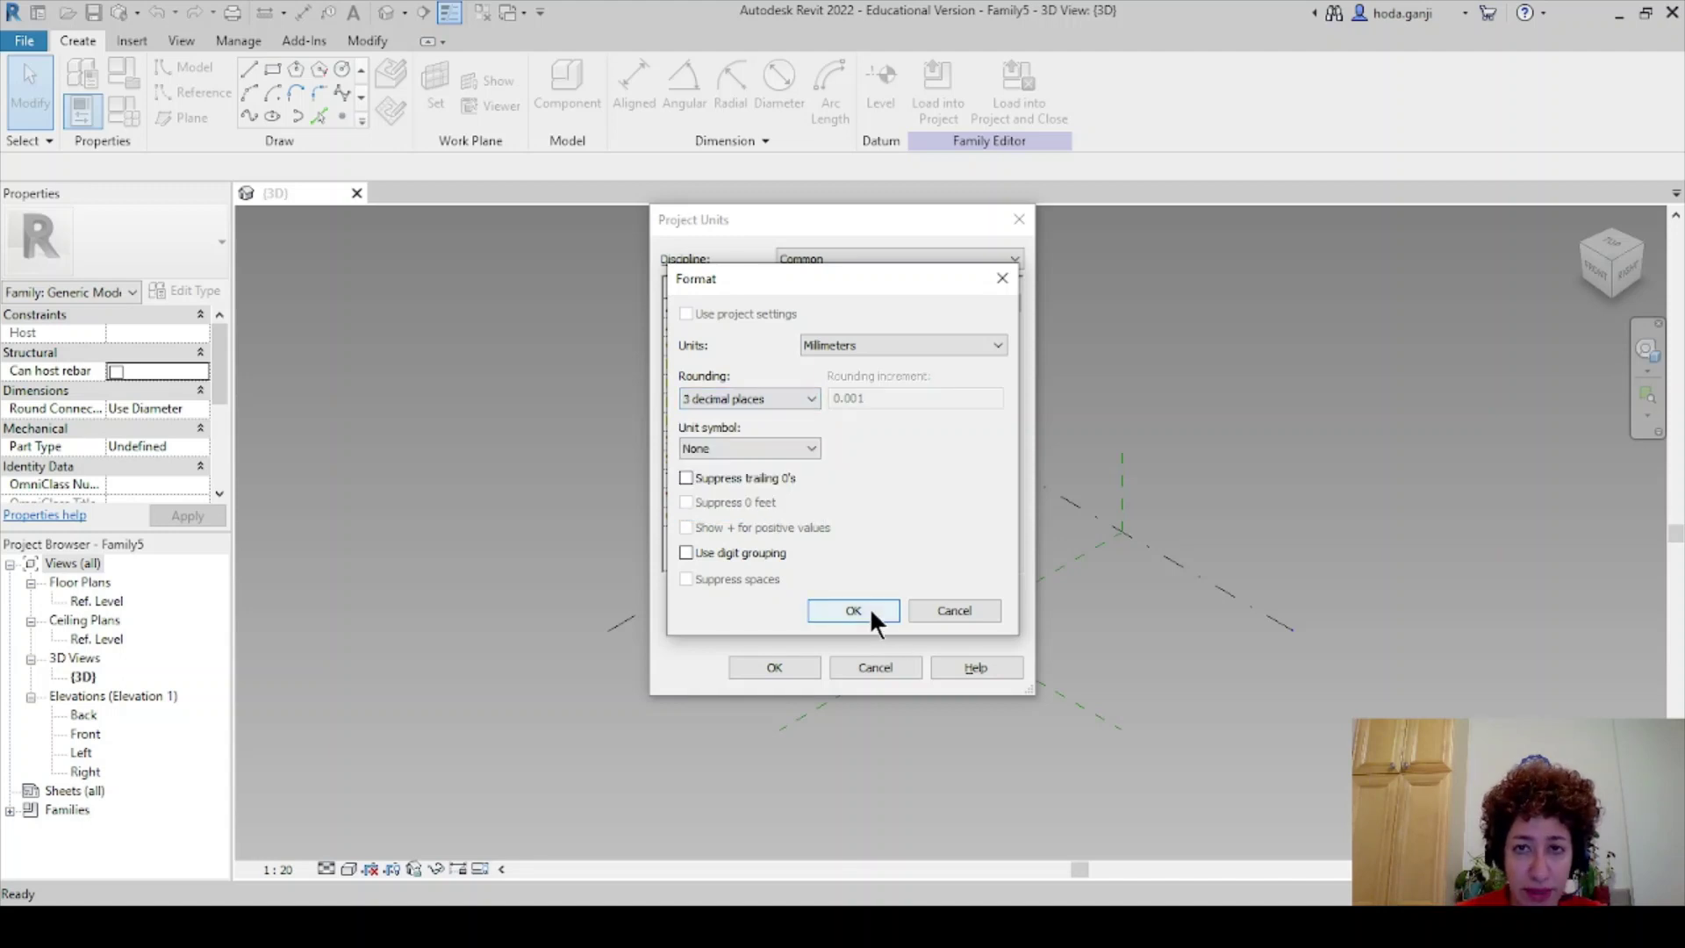
pyautogui.click(868, 610)
pyautogui.click(772, 667)
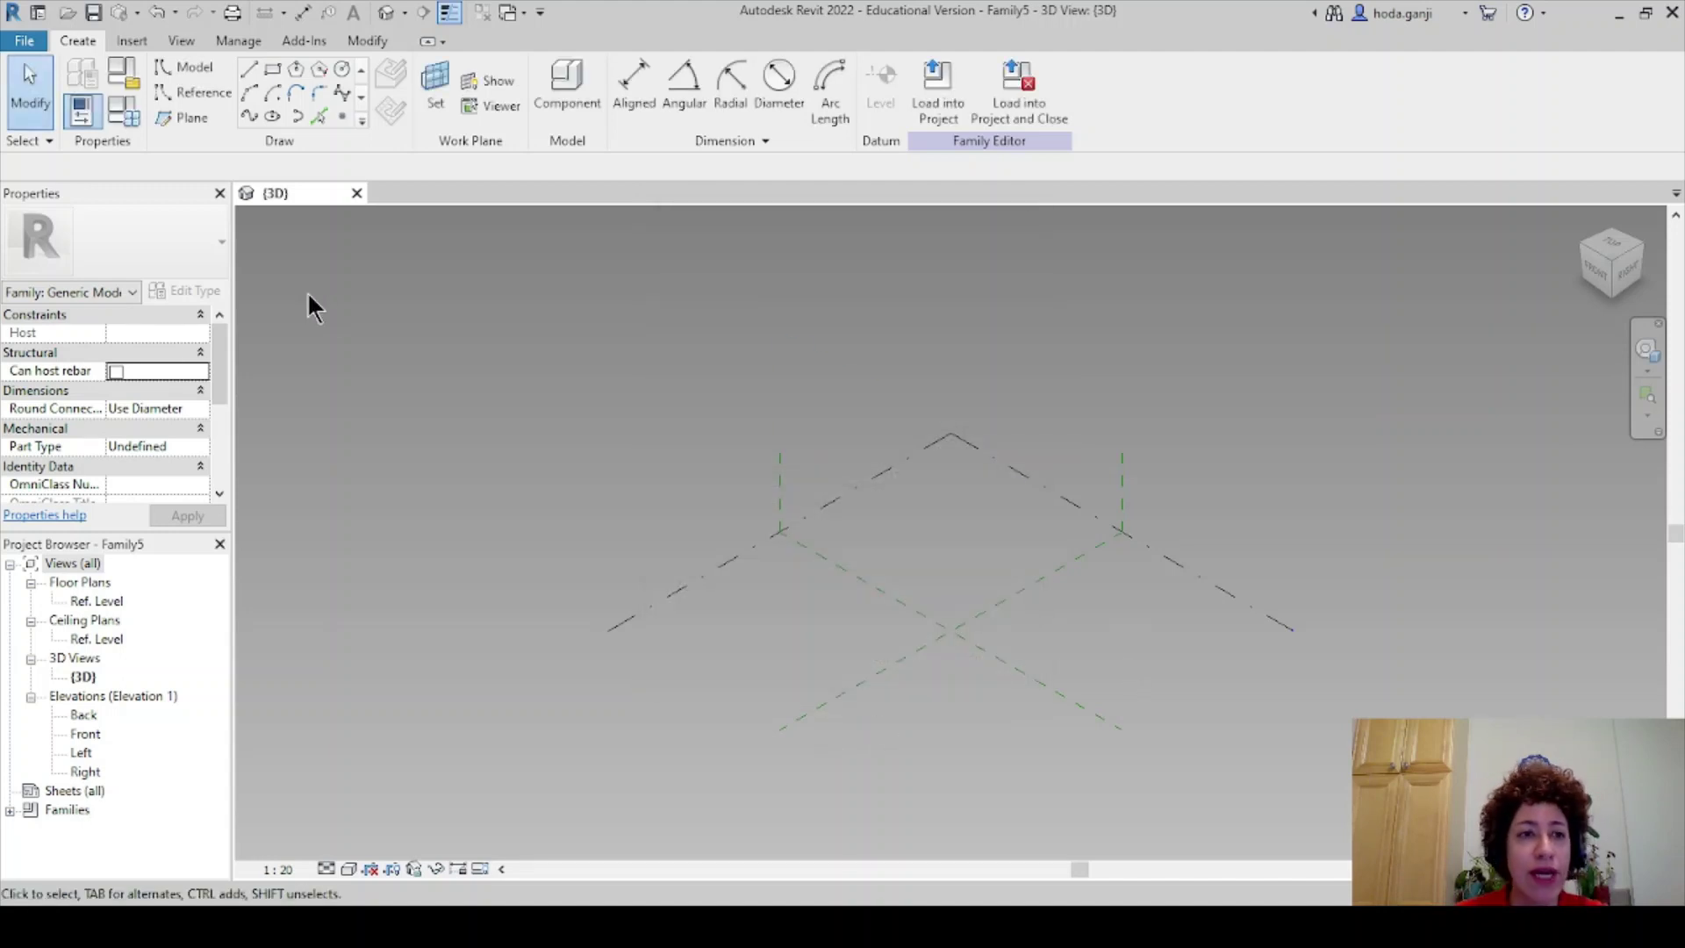
# Open the Ref. Level plan and tile it beside the 3D view, zoomed to fit.
pyautogui.doubleClick(84, 601)
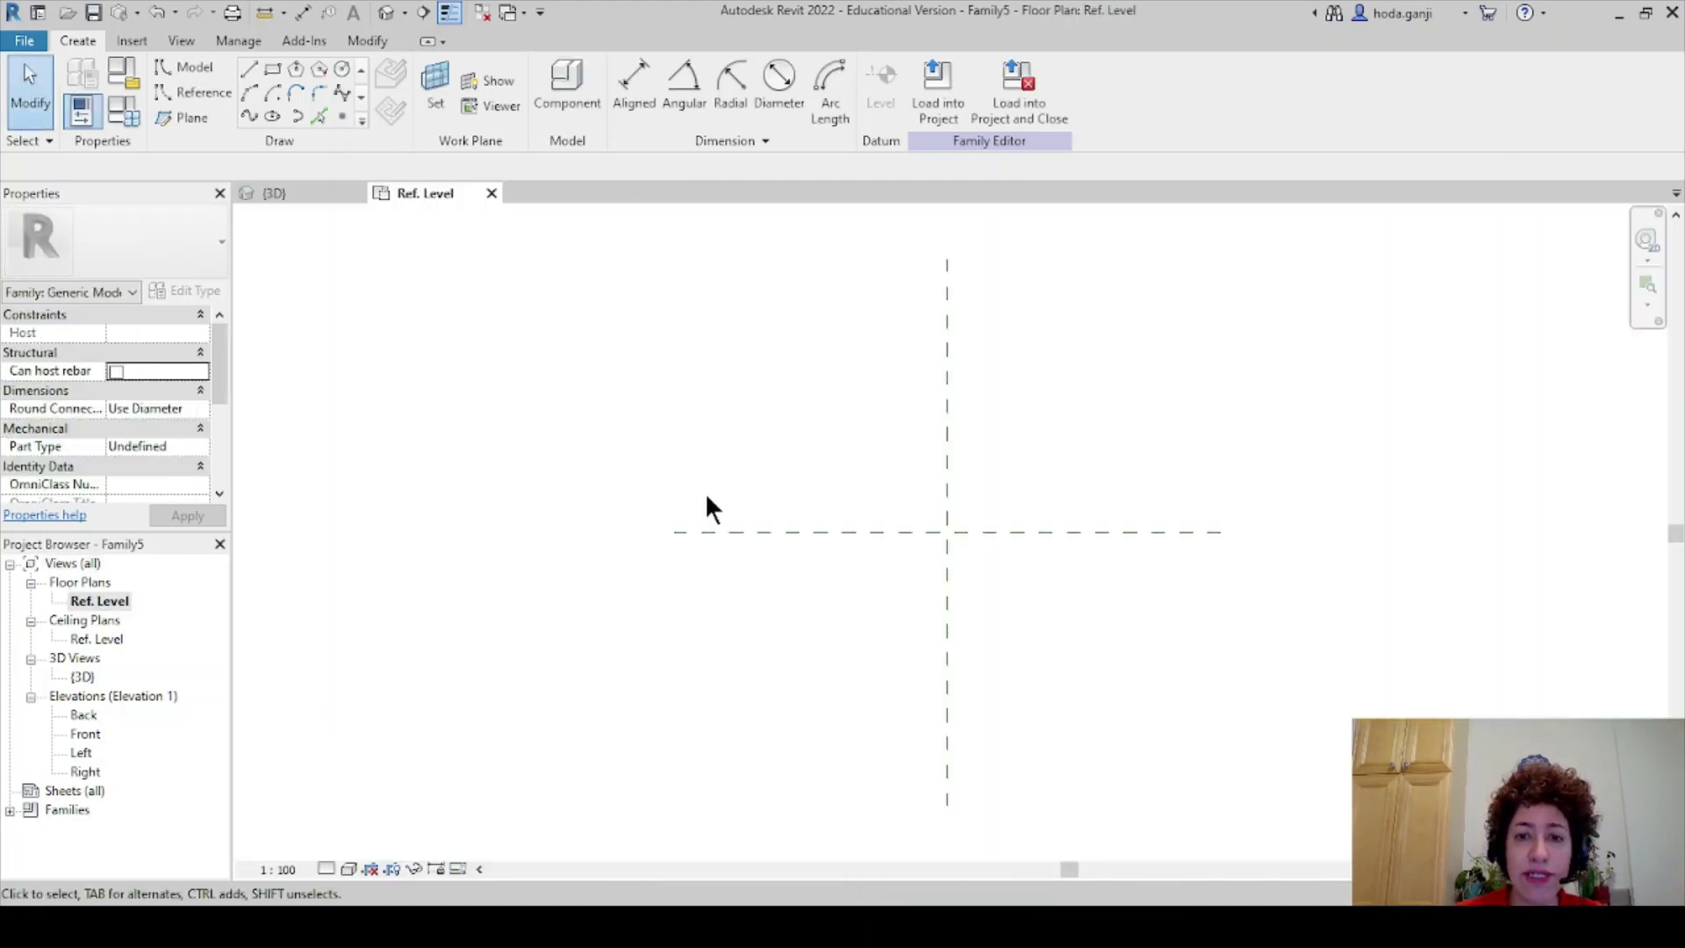
pyautogui.press('w')
pyautogui.press('t')
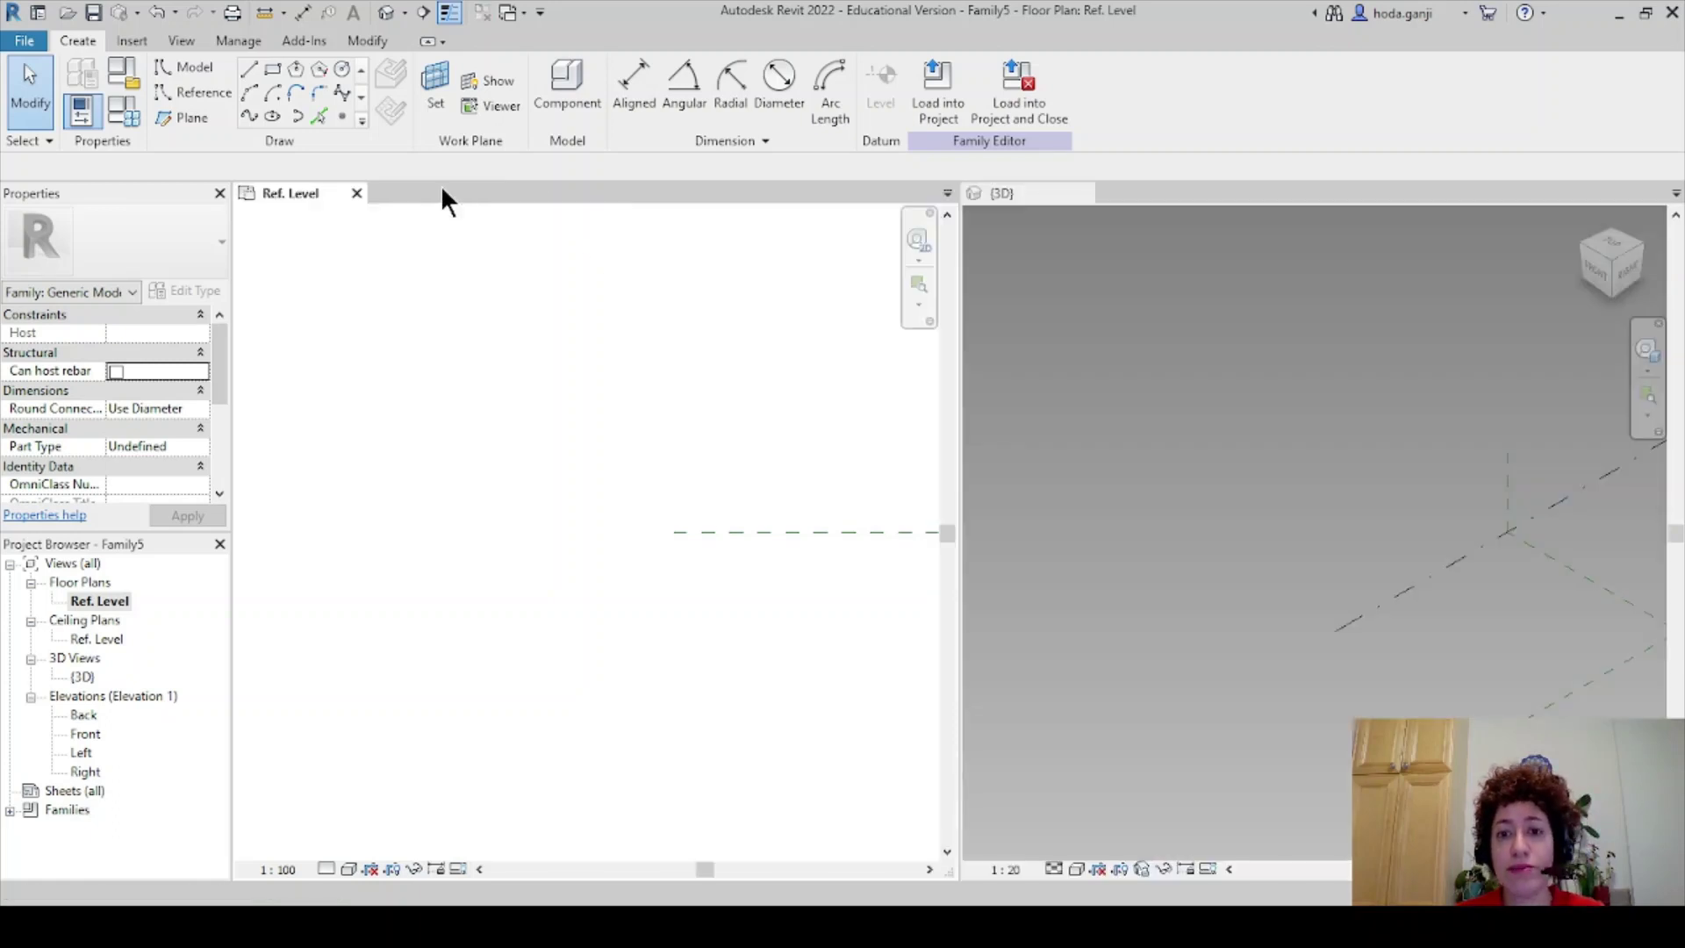
pyautogui.press('z')
pyautogui.press('a')
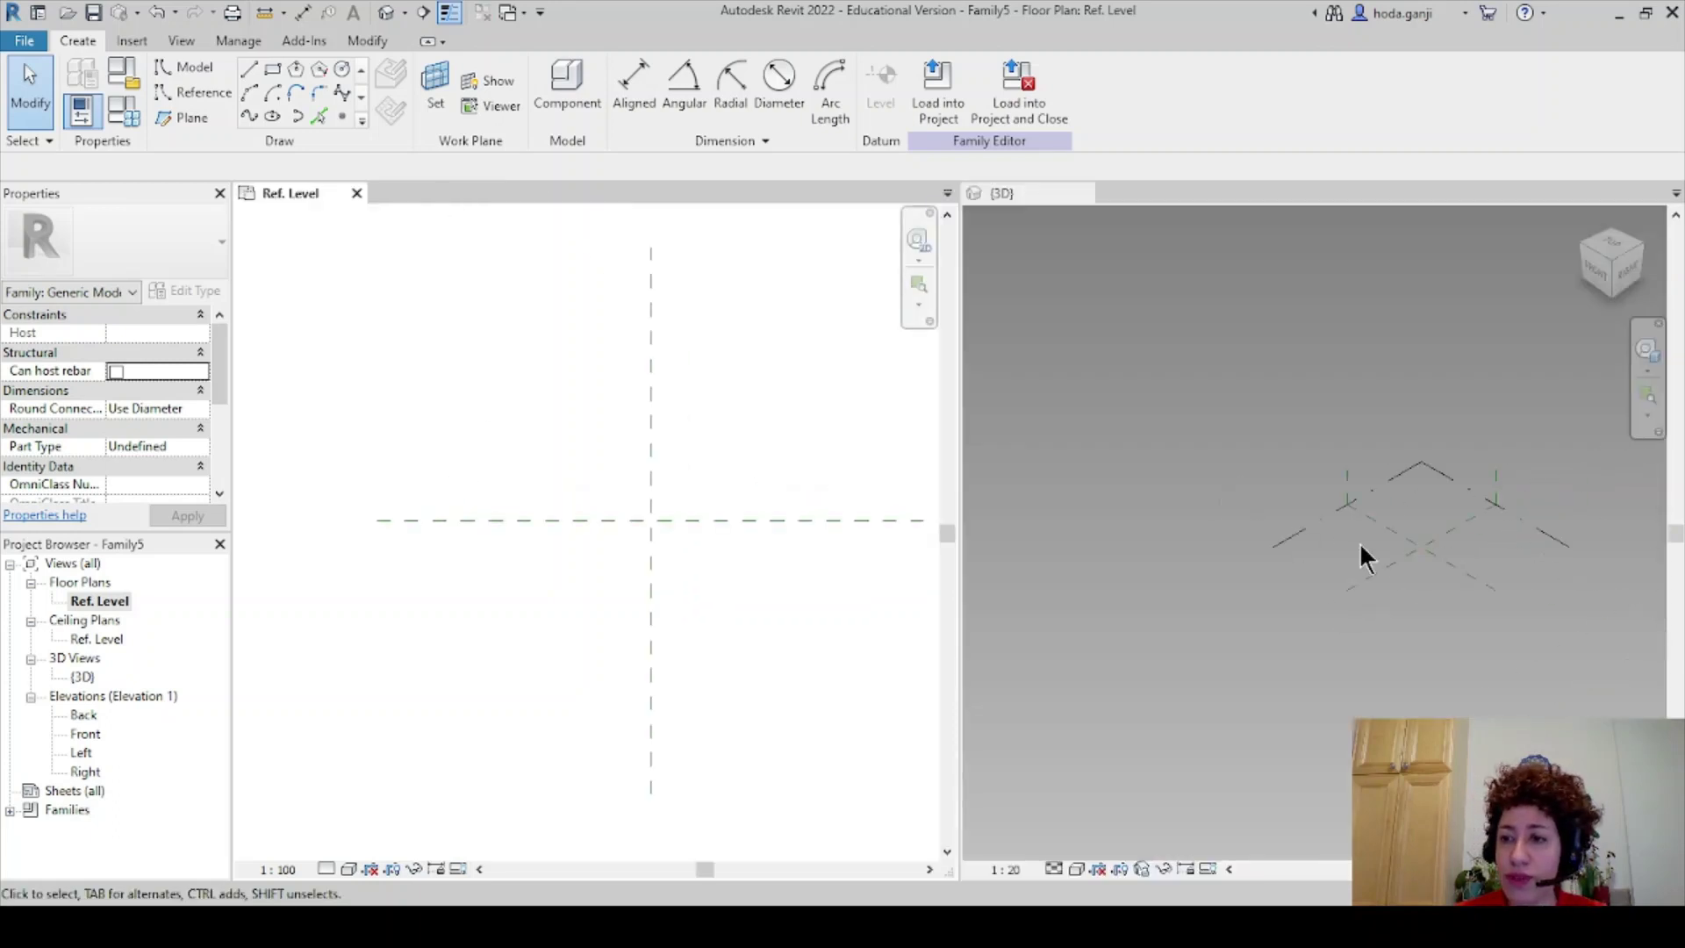
# Place three reference points on faces: at the plane intersection, upper right, and on the horizontal plane.
pyautogui.click(181, 90)
pyautogui.click(341, 117)
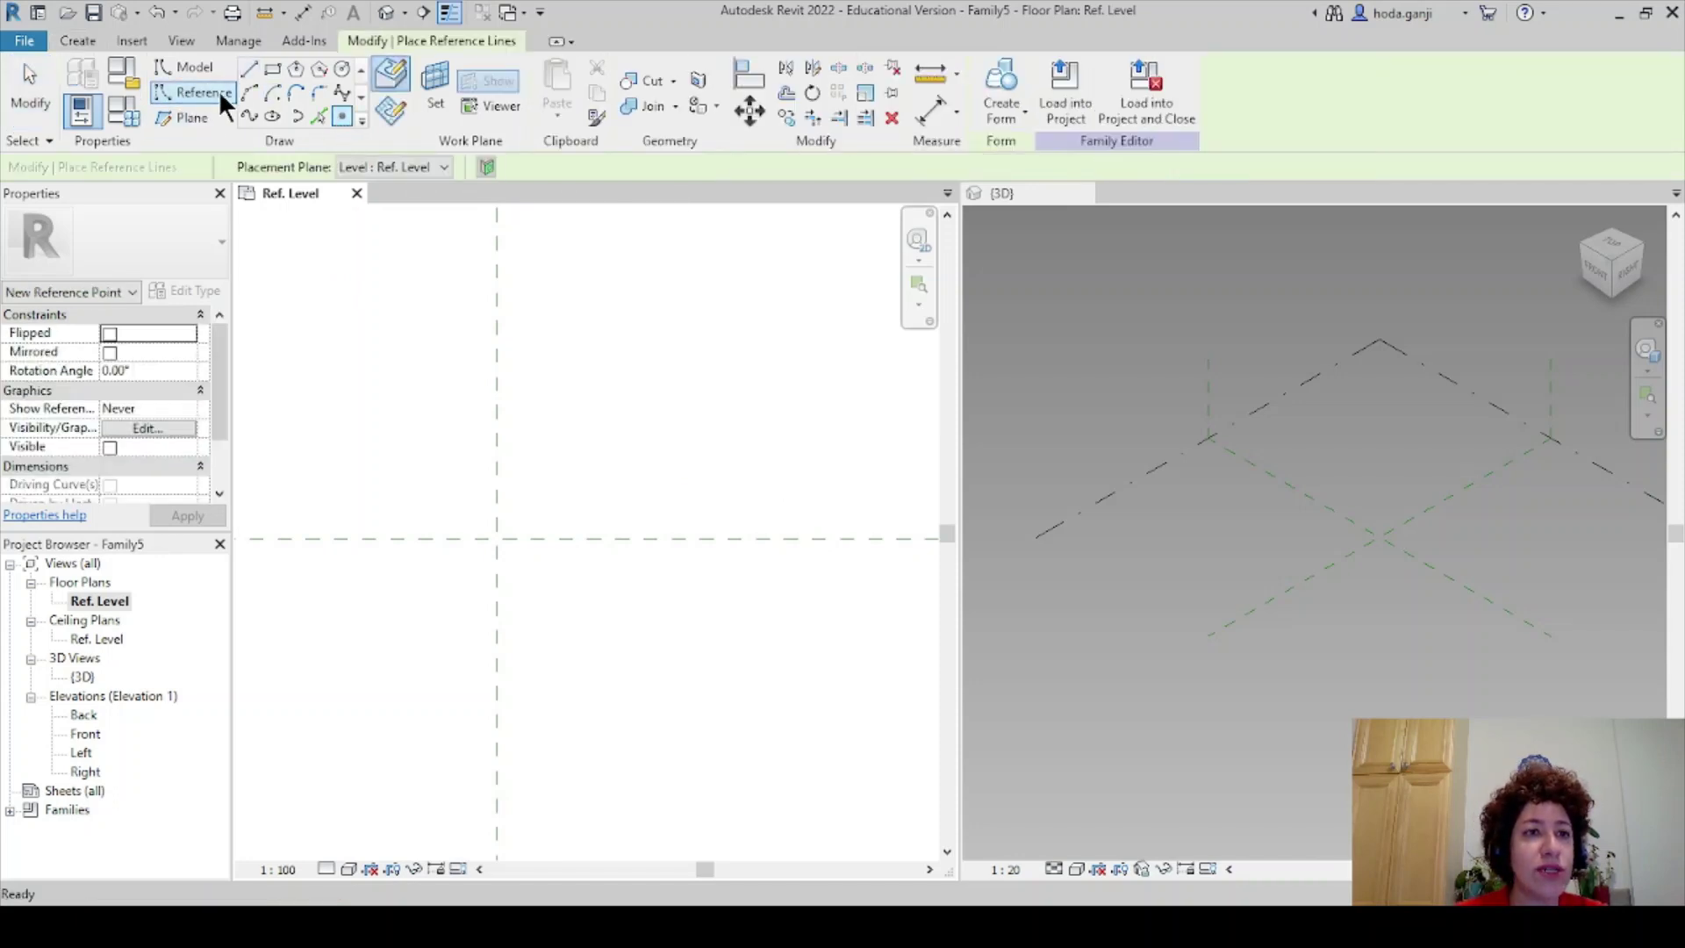
pyautogui.click(391, 76)
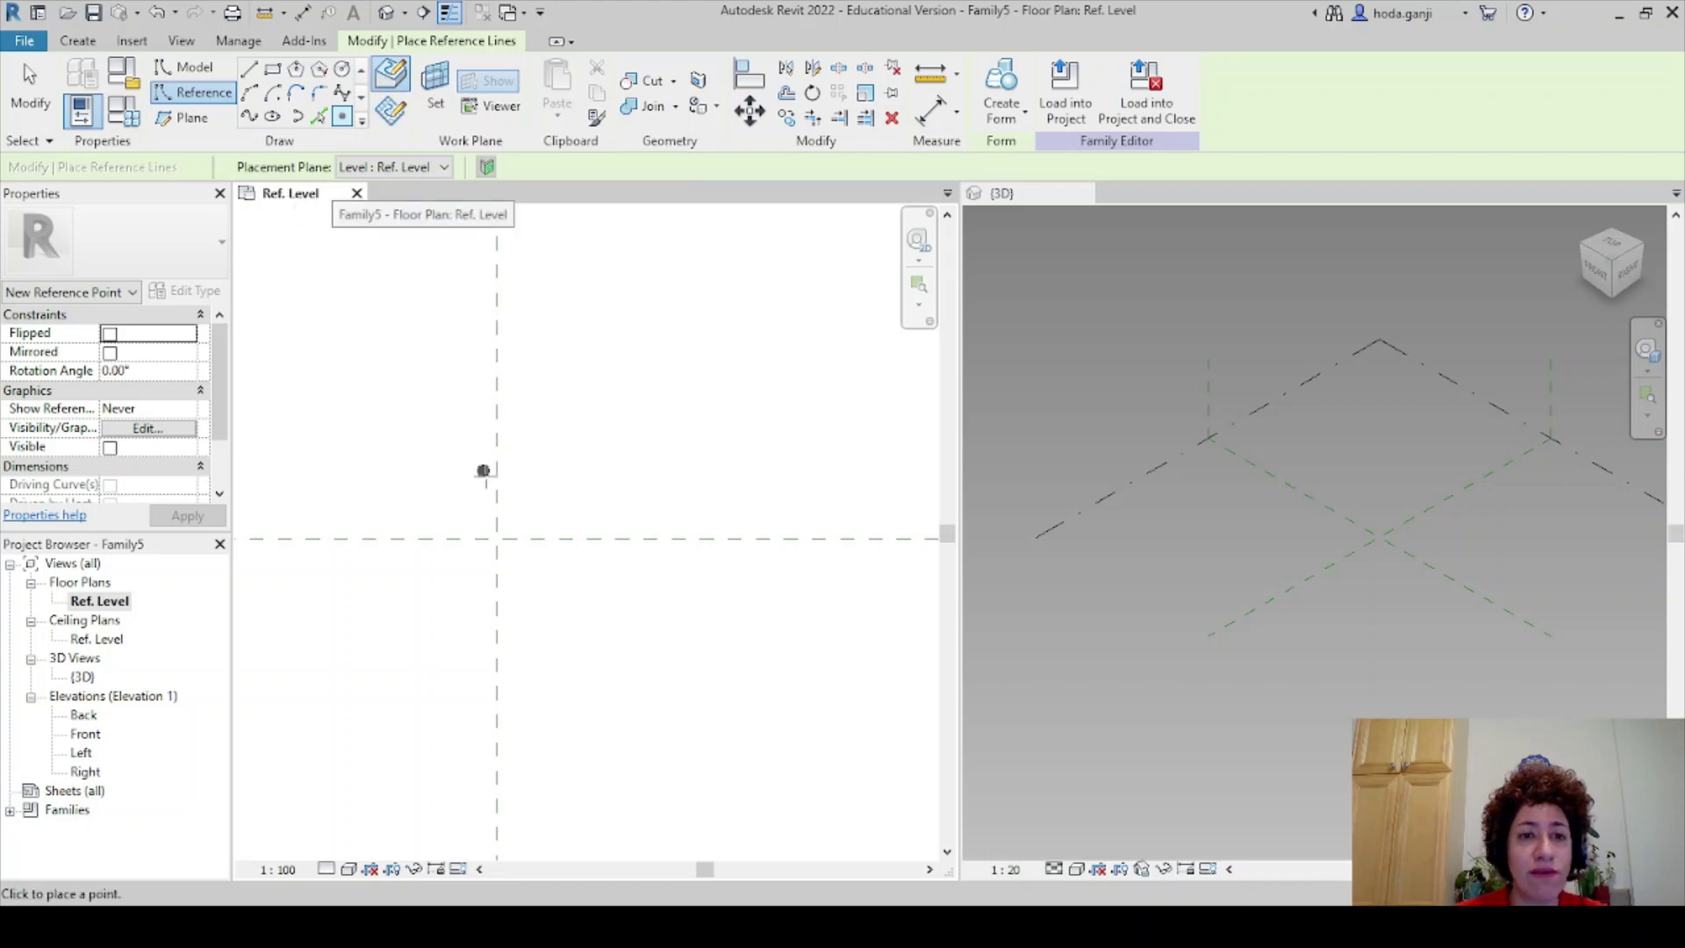
pyautogui.click(496, 538)
pyautogui.click(664, 418)
pyautogui.click(807, 538)
pyautogui.press('Escape')
pyautogui.press('Escape')
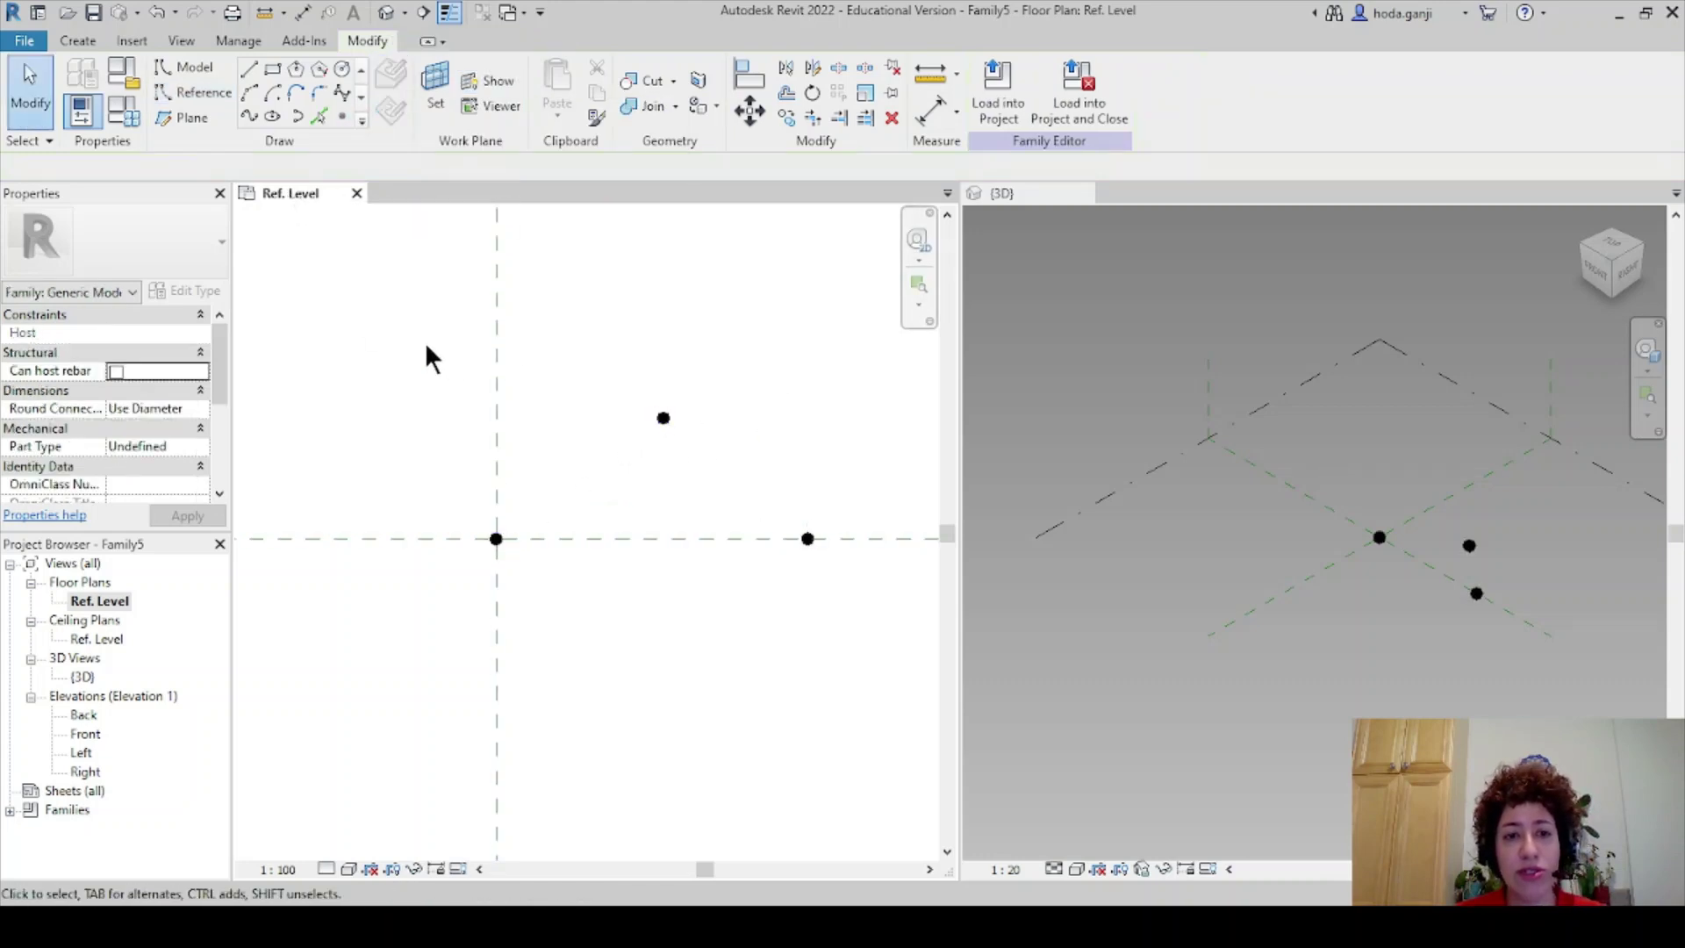
# Make the three reference points adaptive, numbering them 1–3.
pyautogui.moveTo(395, 338); pyautogui.dragTo(854, 620)
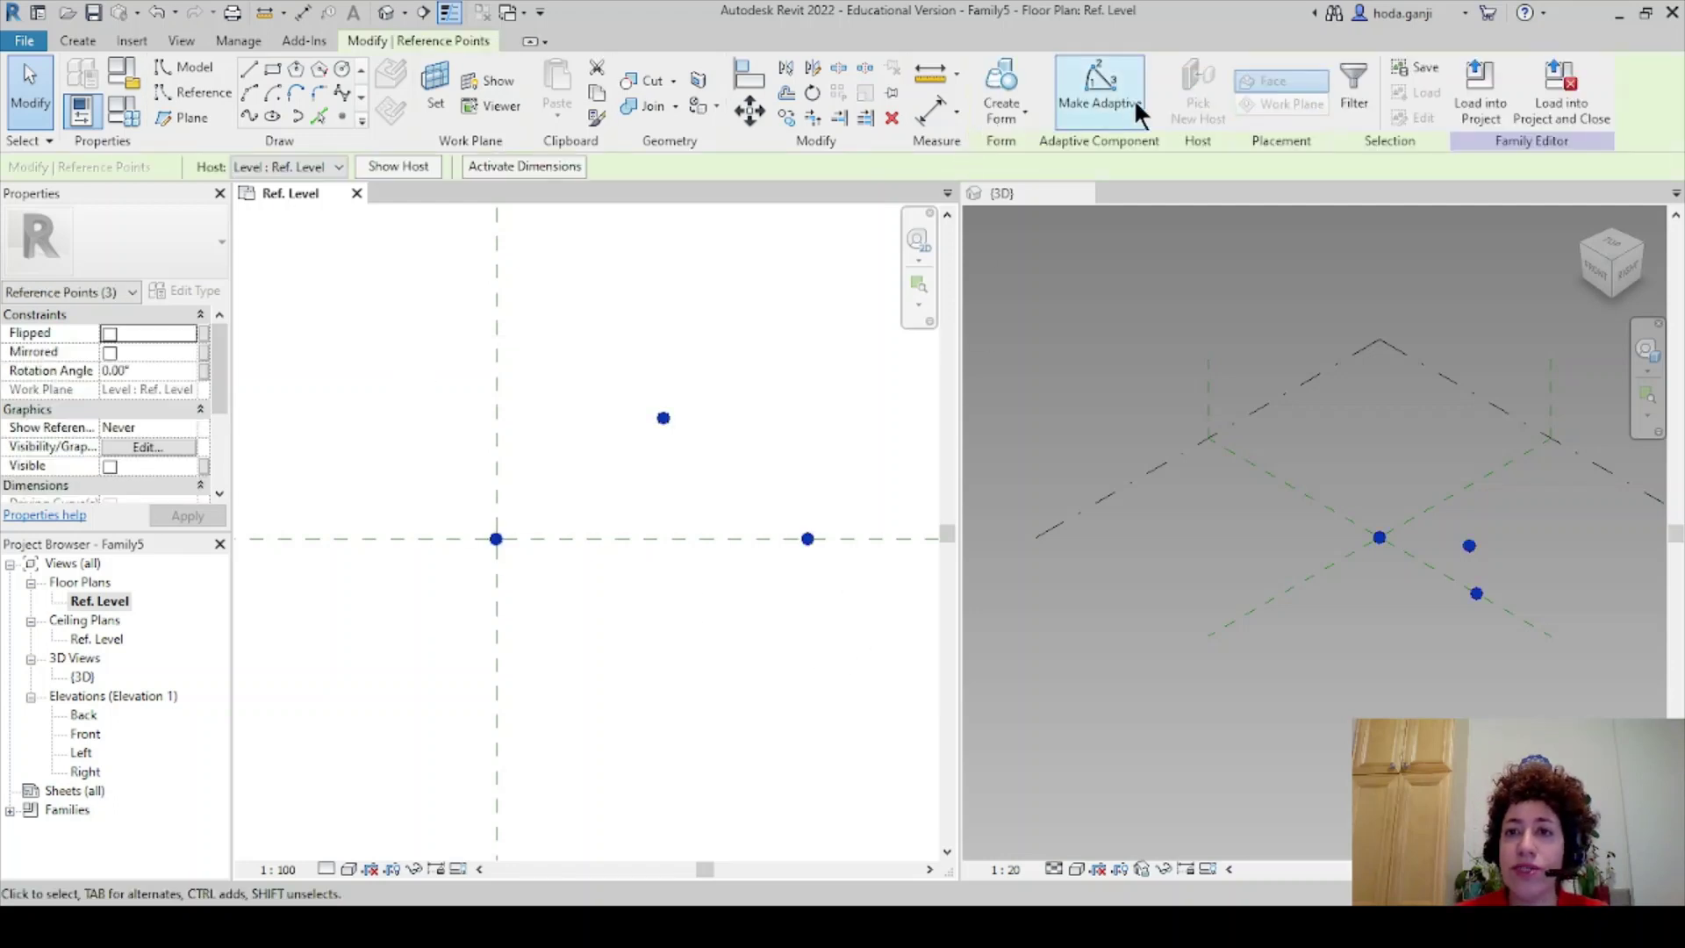
pyautogui.click(1100, 96)
pyautogui.scroll(4, 1523, 571)
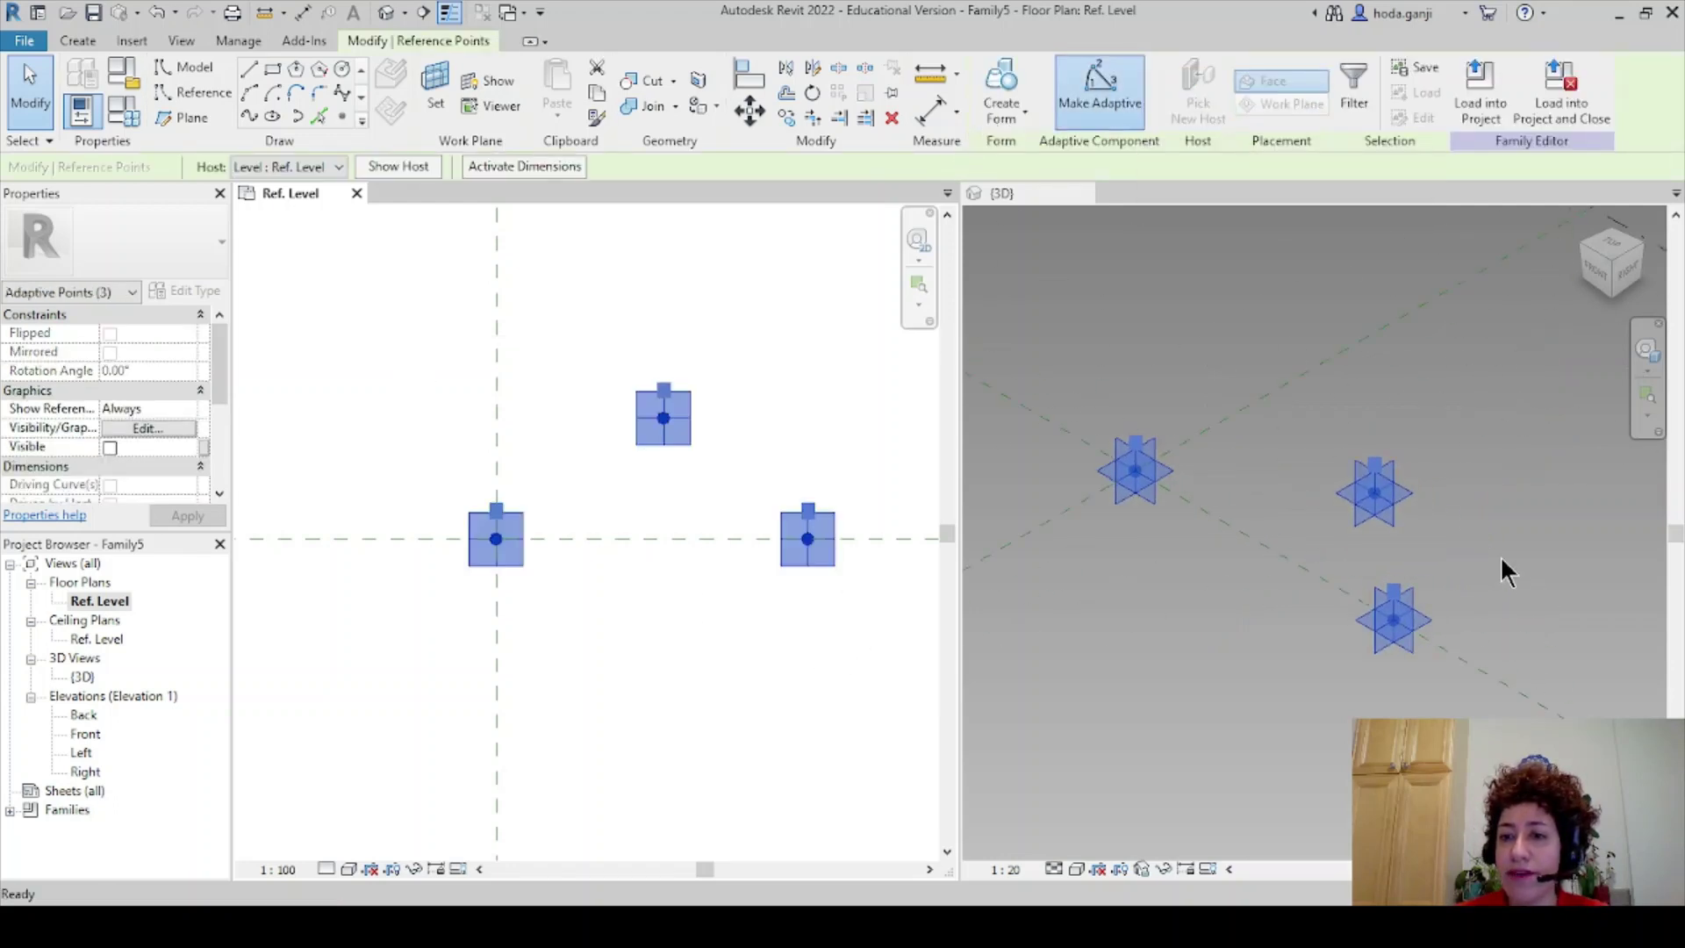
# In the 3D view, draw a reference spline from adaptive point 1 to point 2.
pyautogui.click(995, 195)
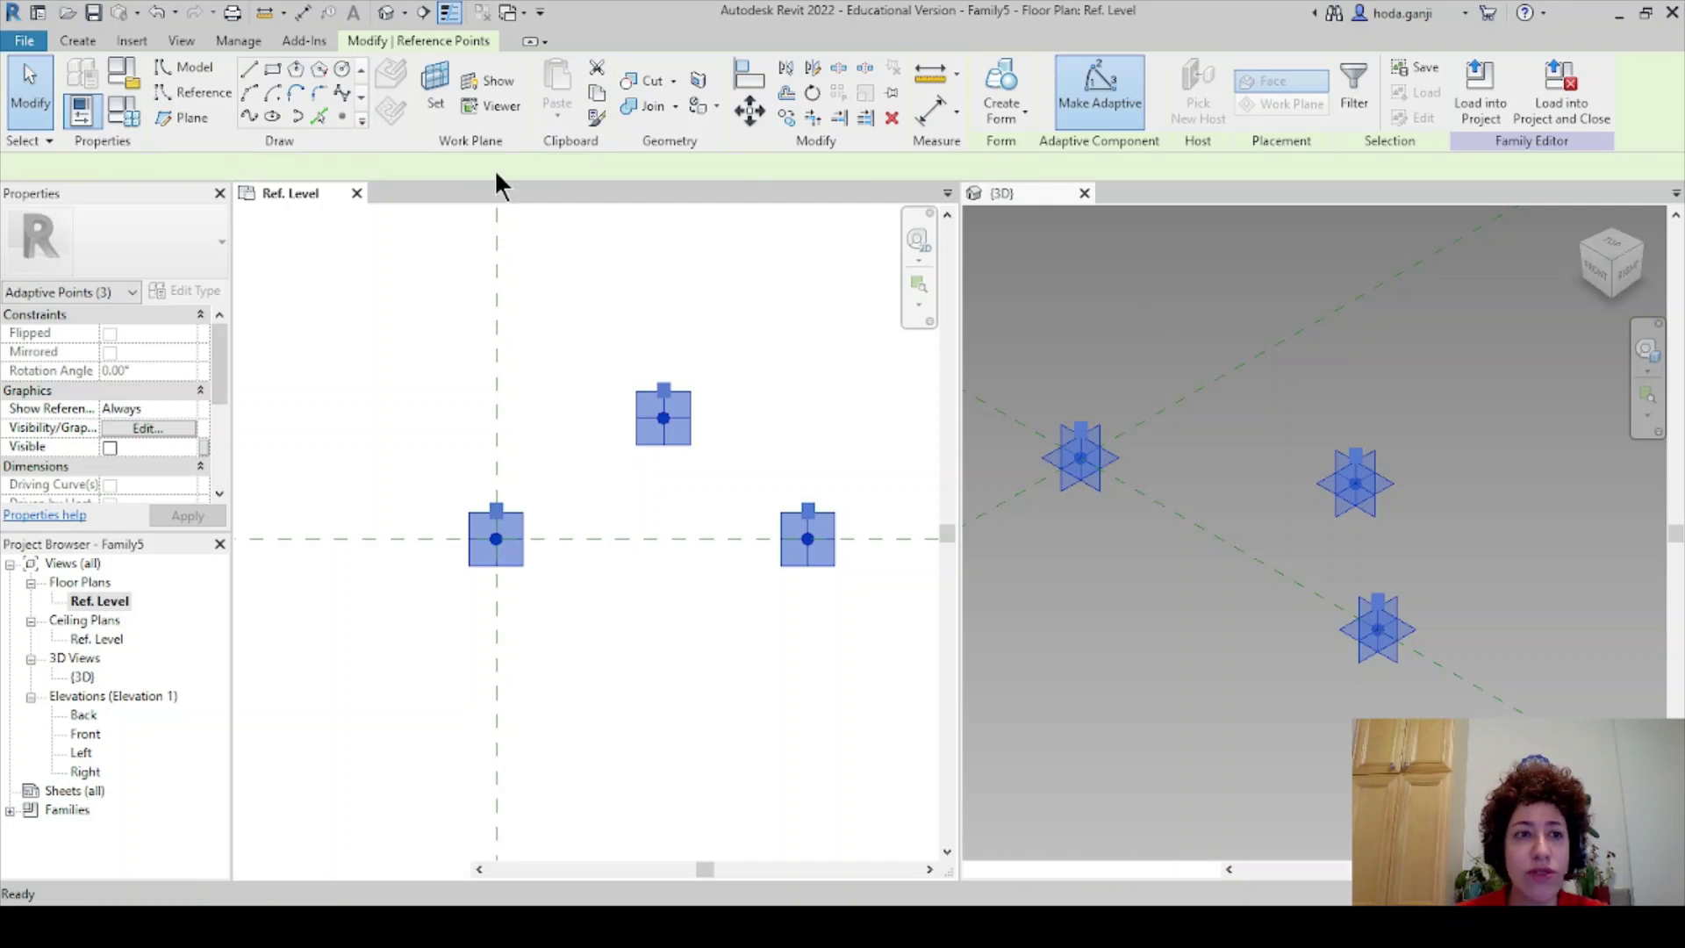
pyautogui.click(195, 93)
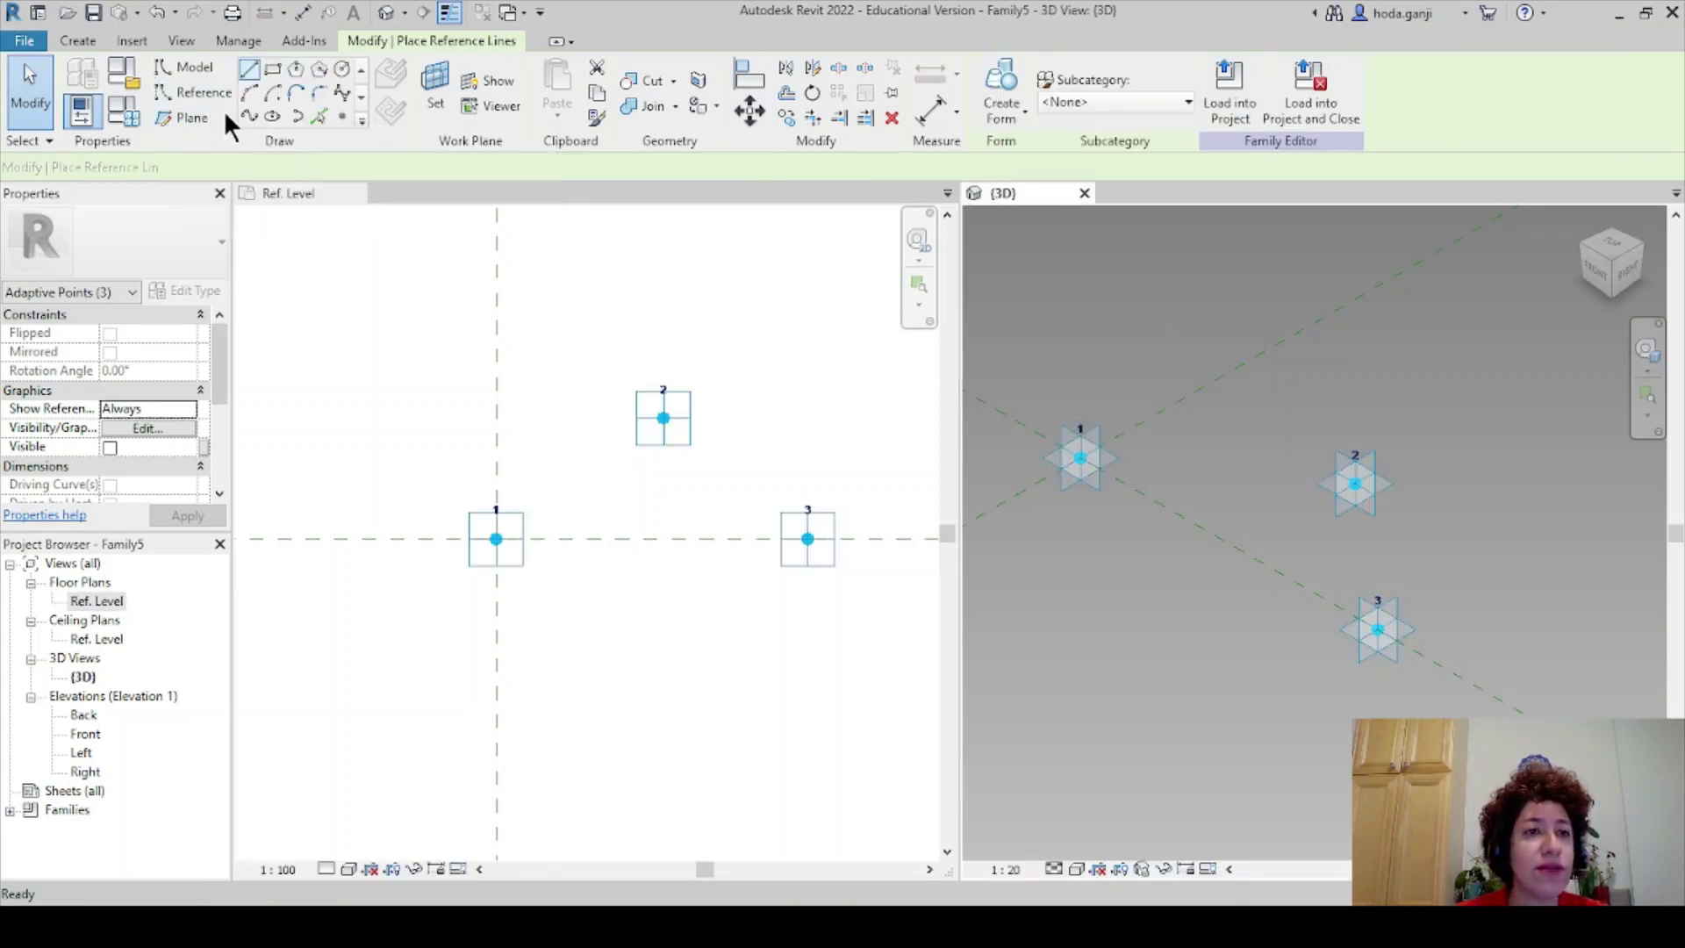
pyautogui.click(247, 119)
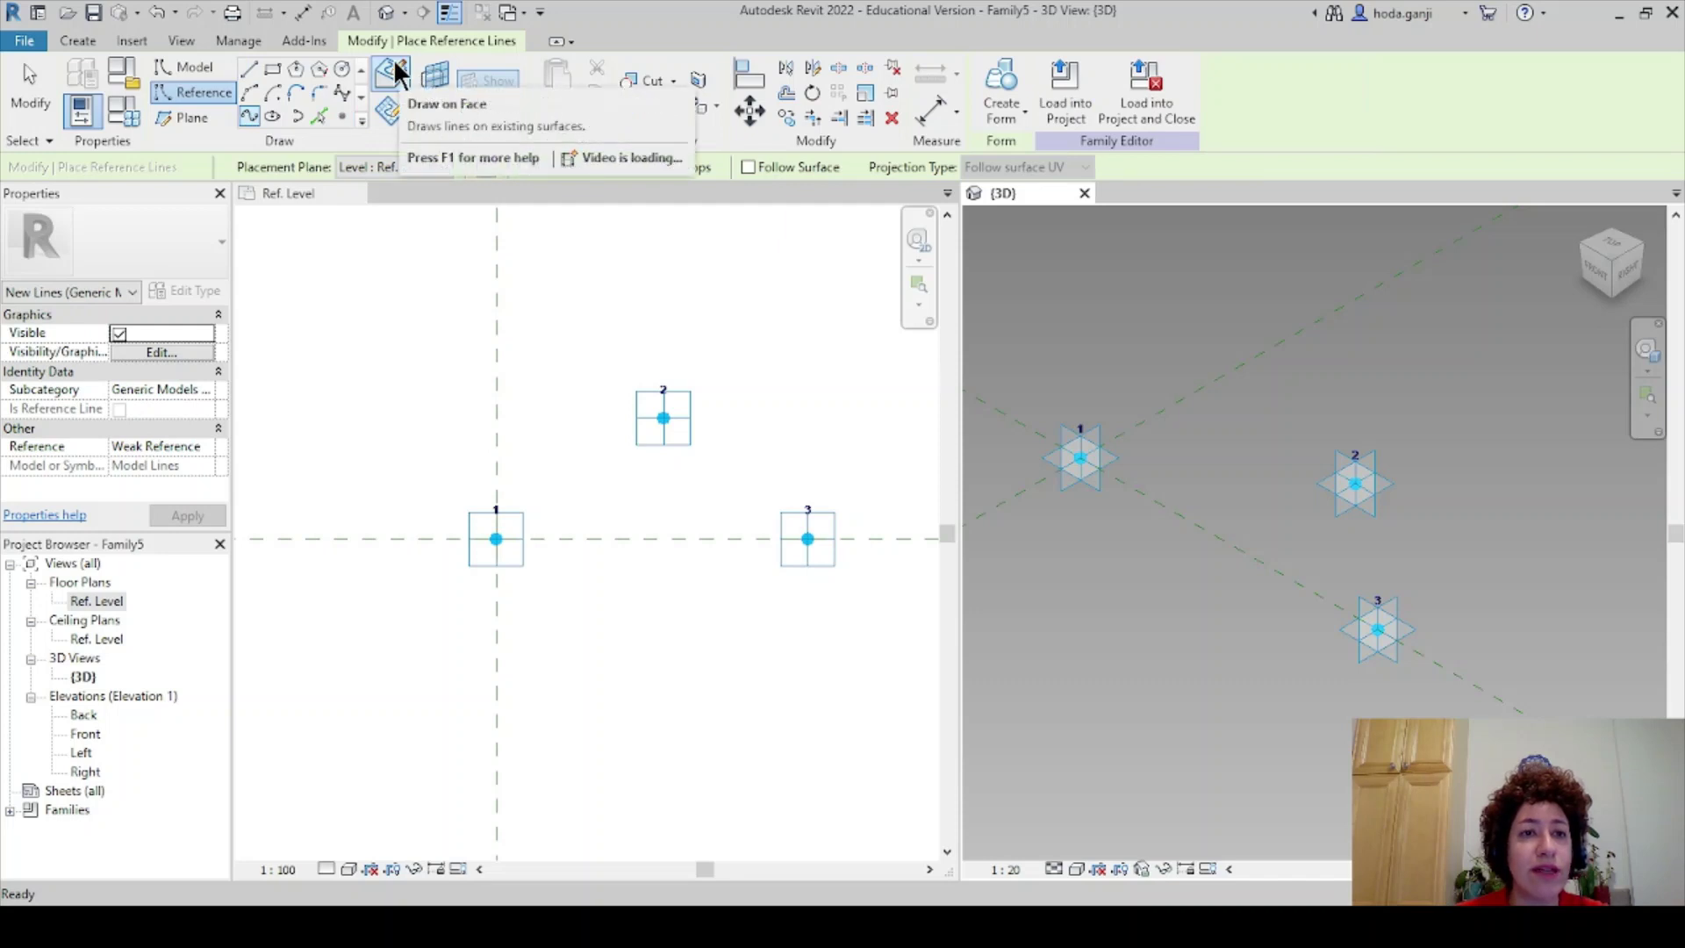
pyautogui.scroll(2, 1084, 430)
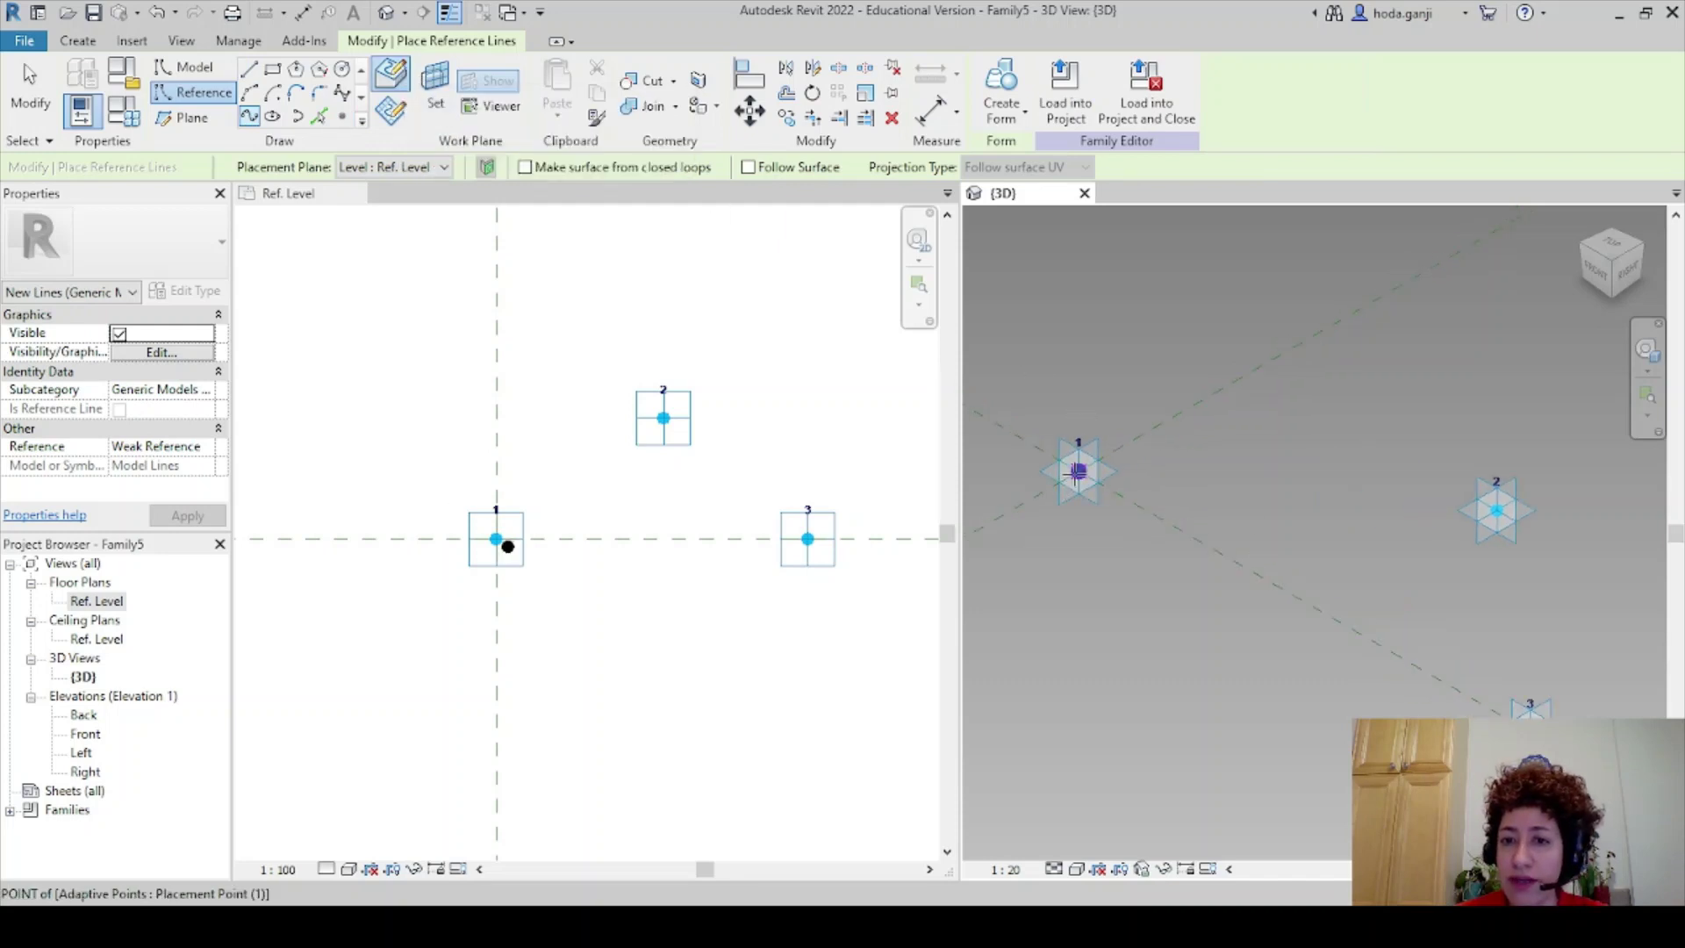
pyautogui.click(1079, 471)
pyautogui.click(1497, 510)
pyautogui.rightClick(1493, 501)
pyautogui.click(1481, 523)
# Draw a second reference spline from adaptive point 2 to point 3.
pyautogui.scroll(-2, 1329, 421)
pyautogui.scroll(2, 1487, 481)
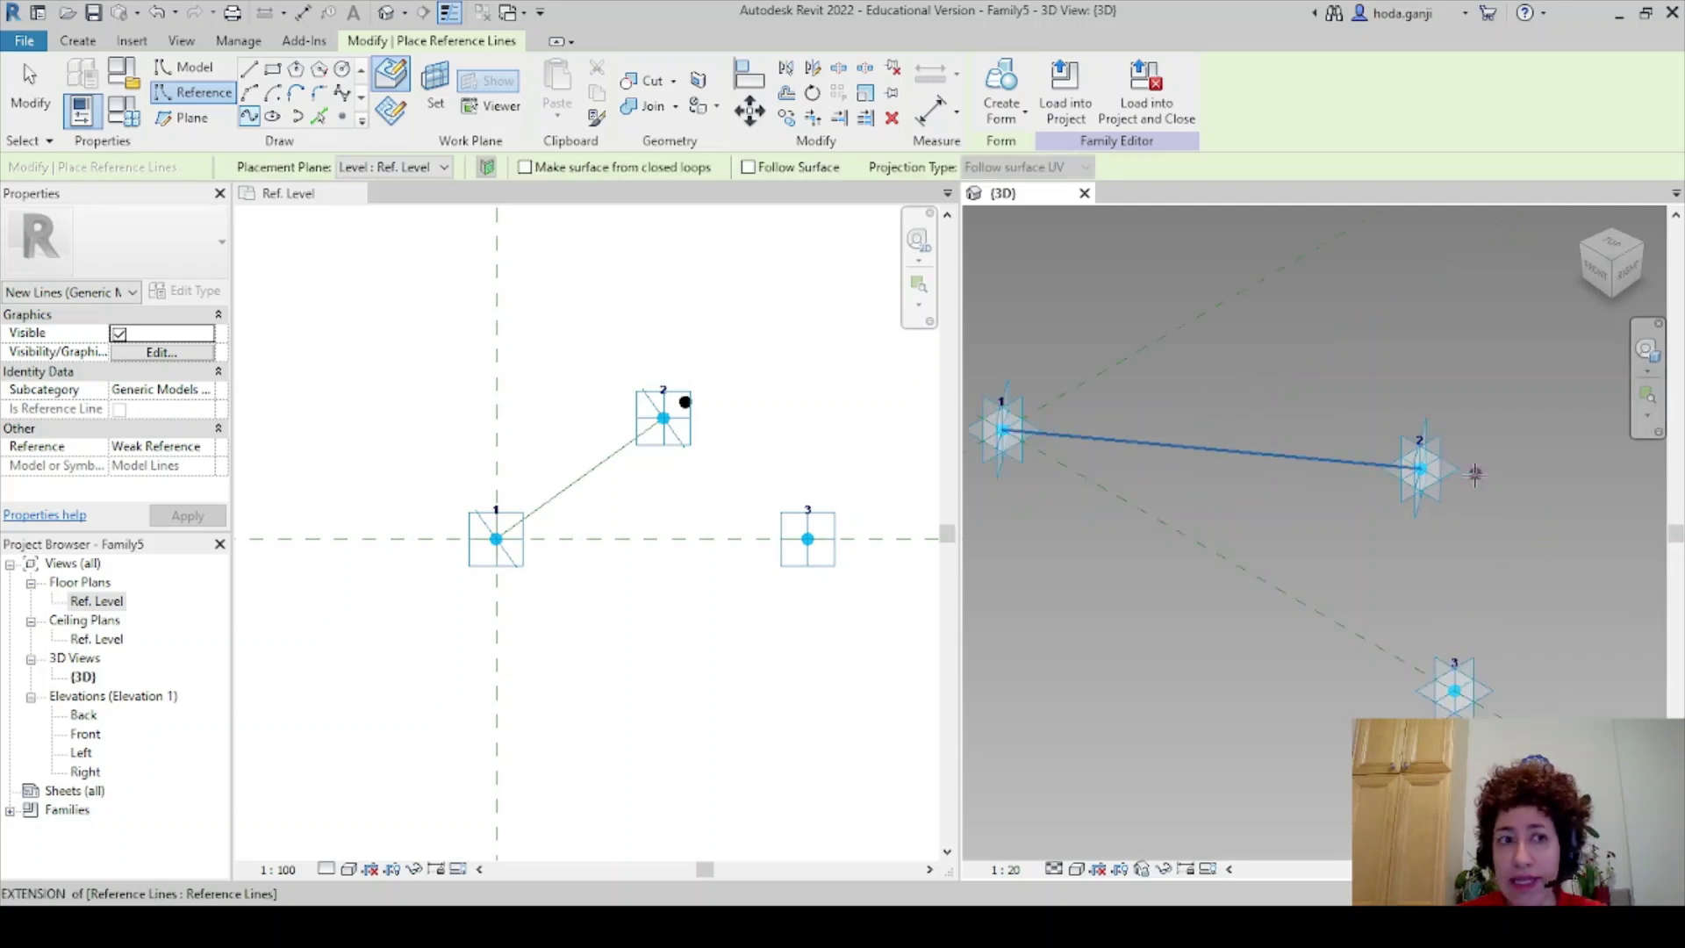
pyautogui.click(1419, 467)
pyautogui.click(1450, 690)
pyautogui.rightClick(1439, 688)
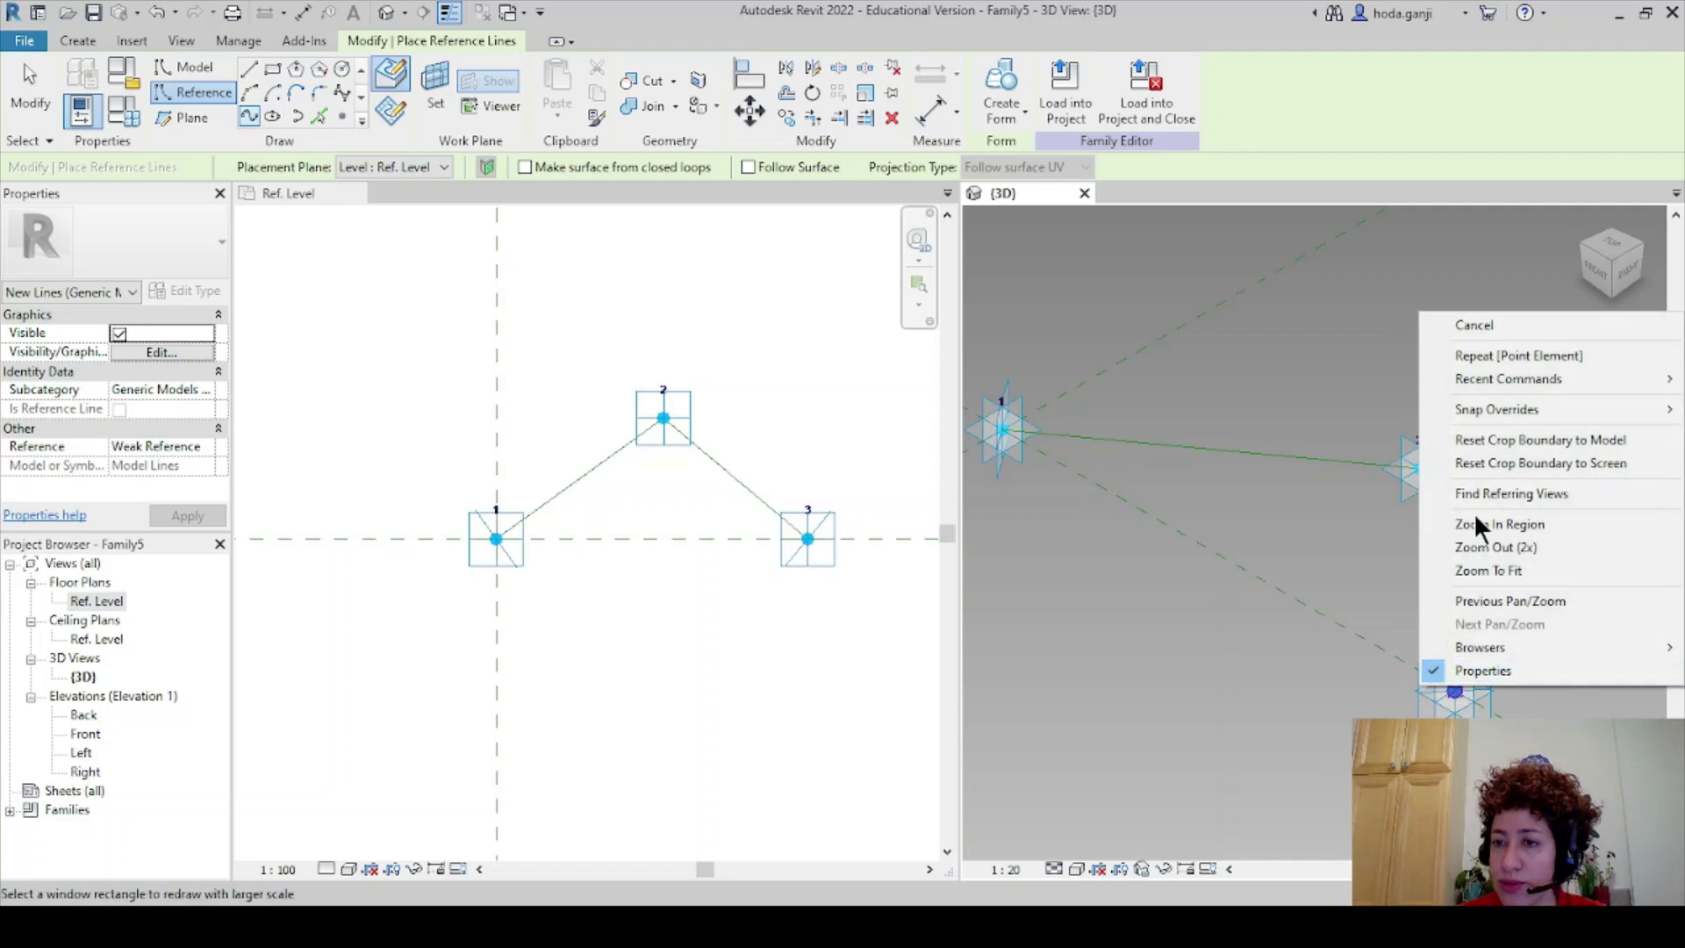
pyautogui.click(1486, 321)
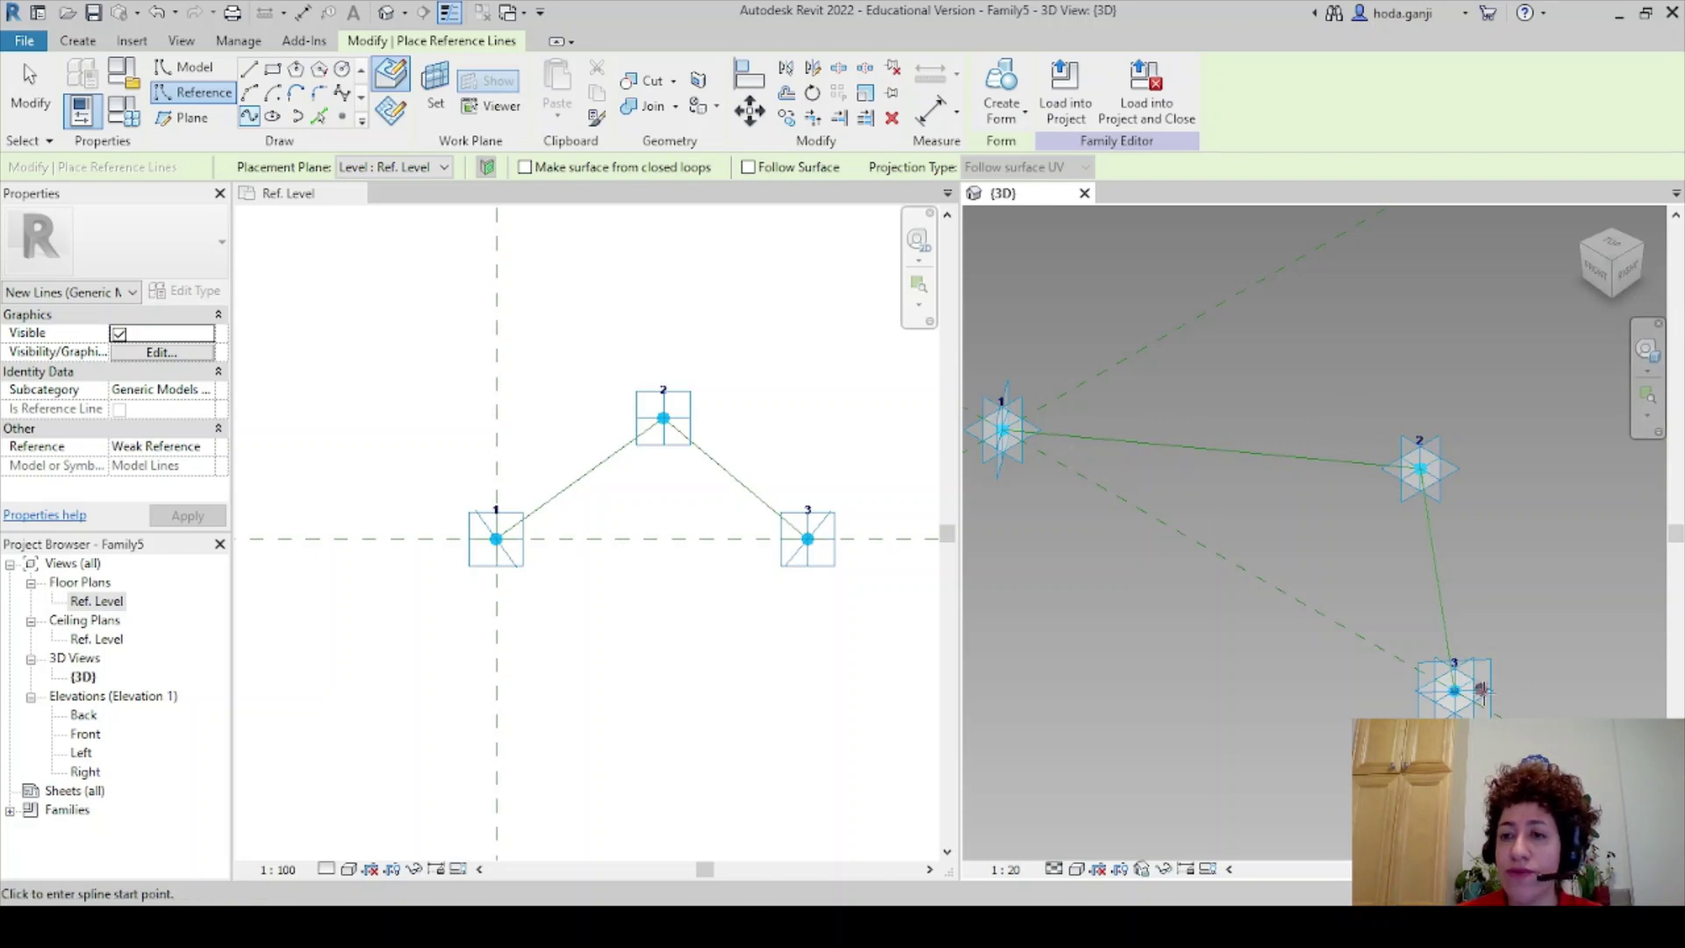
# Save the adaptive family as Adaptive3point.rfa in the Week 9 folder with default options.
pyautogui.press('Escape')
pyautogui.press('Escape')
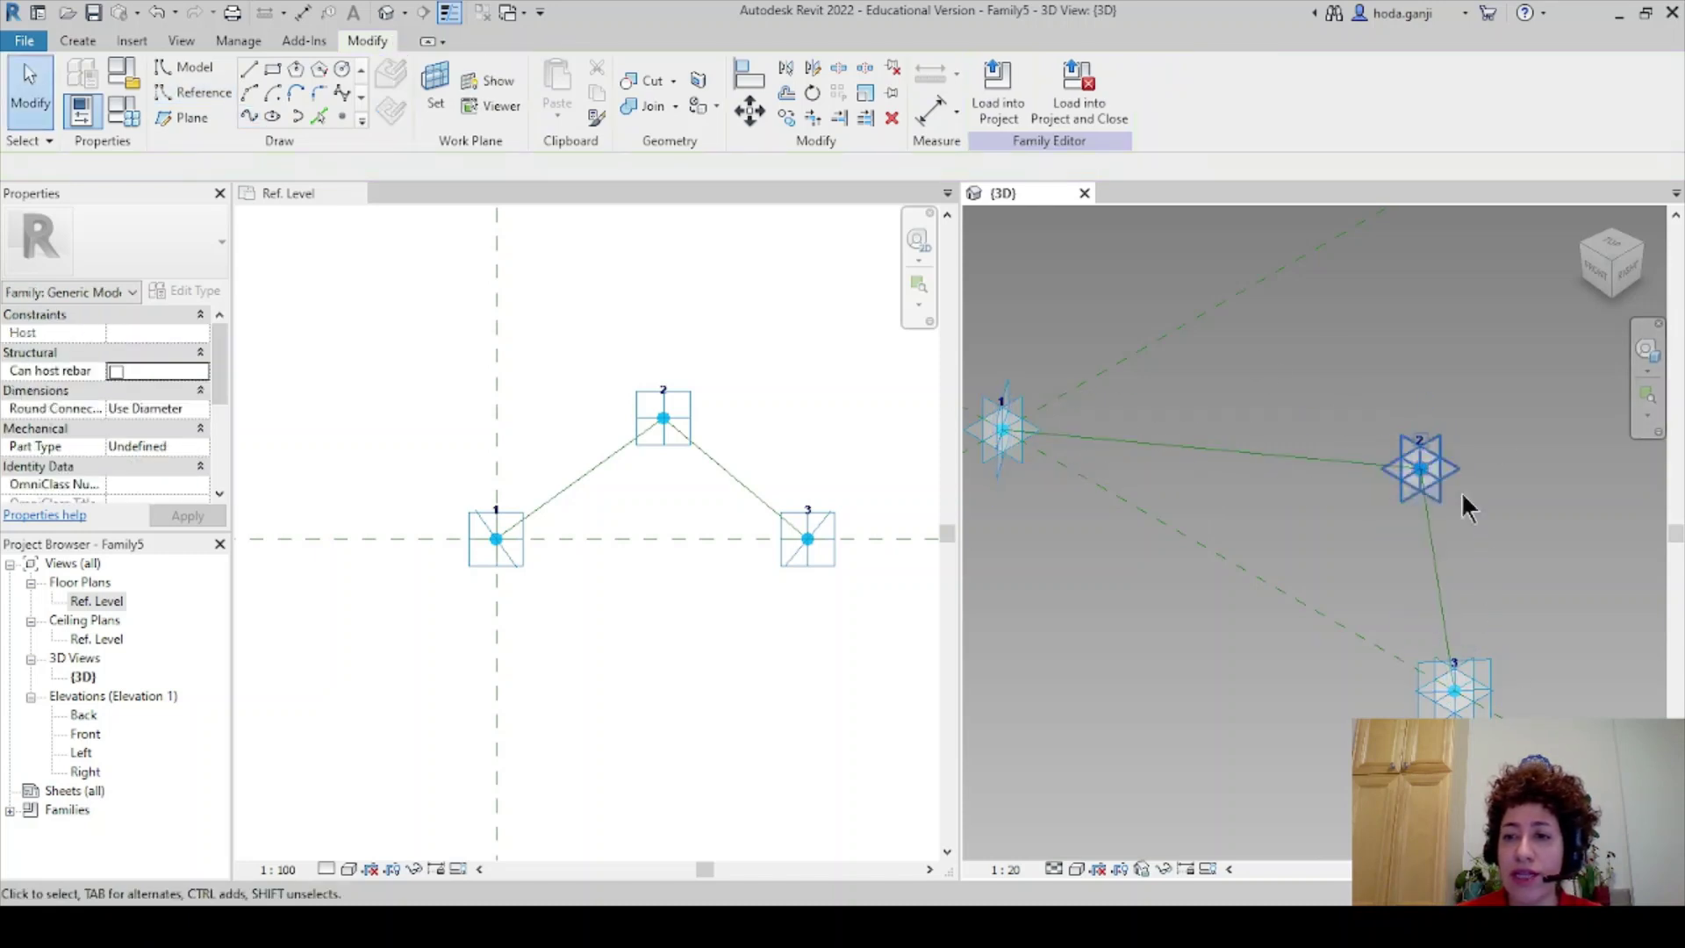
pyautogui.hotkey('ctrl', 's')
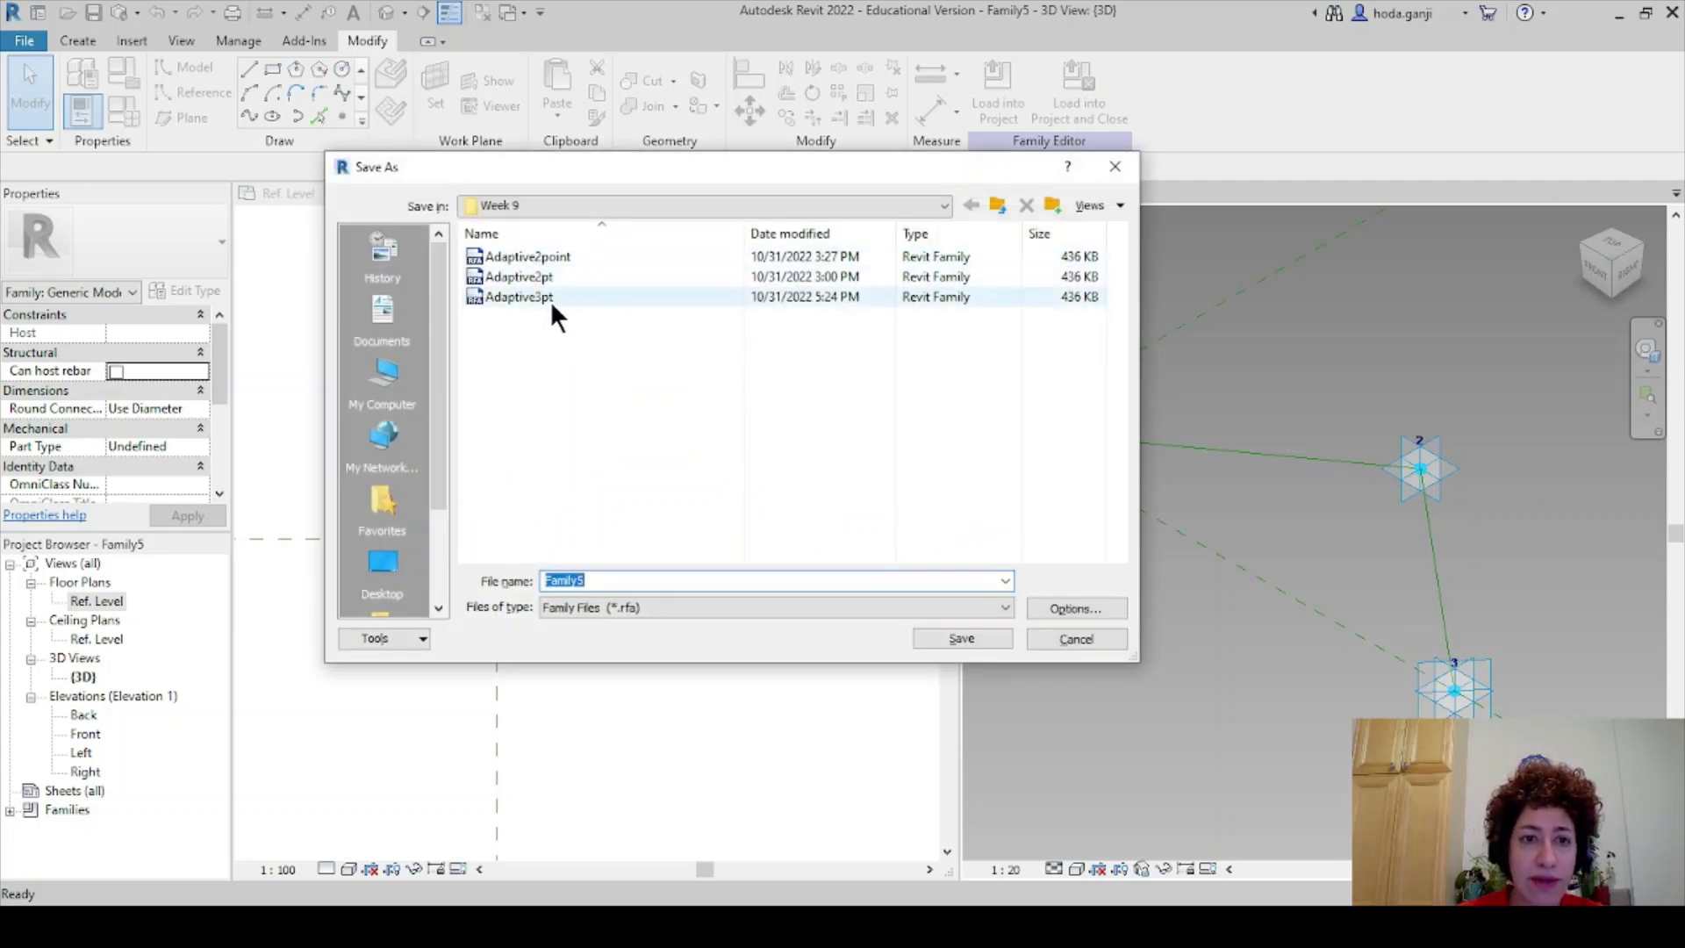
pyautogui.click(534, 256)
pyautogui.click(593, 580)
pyautogui.click(591, 580)
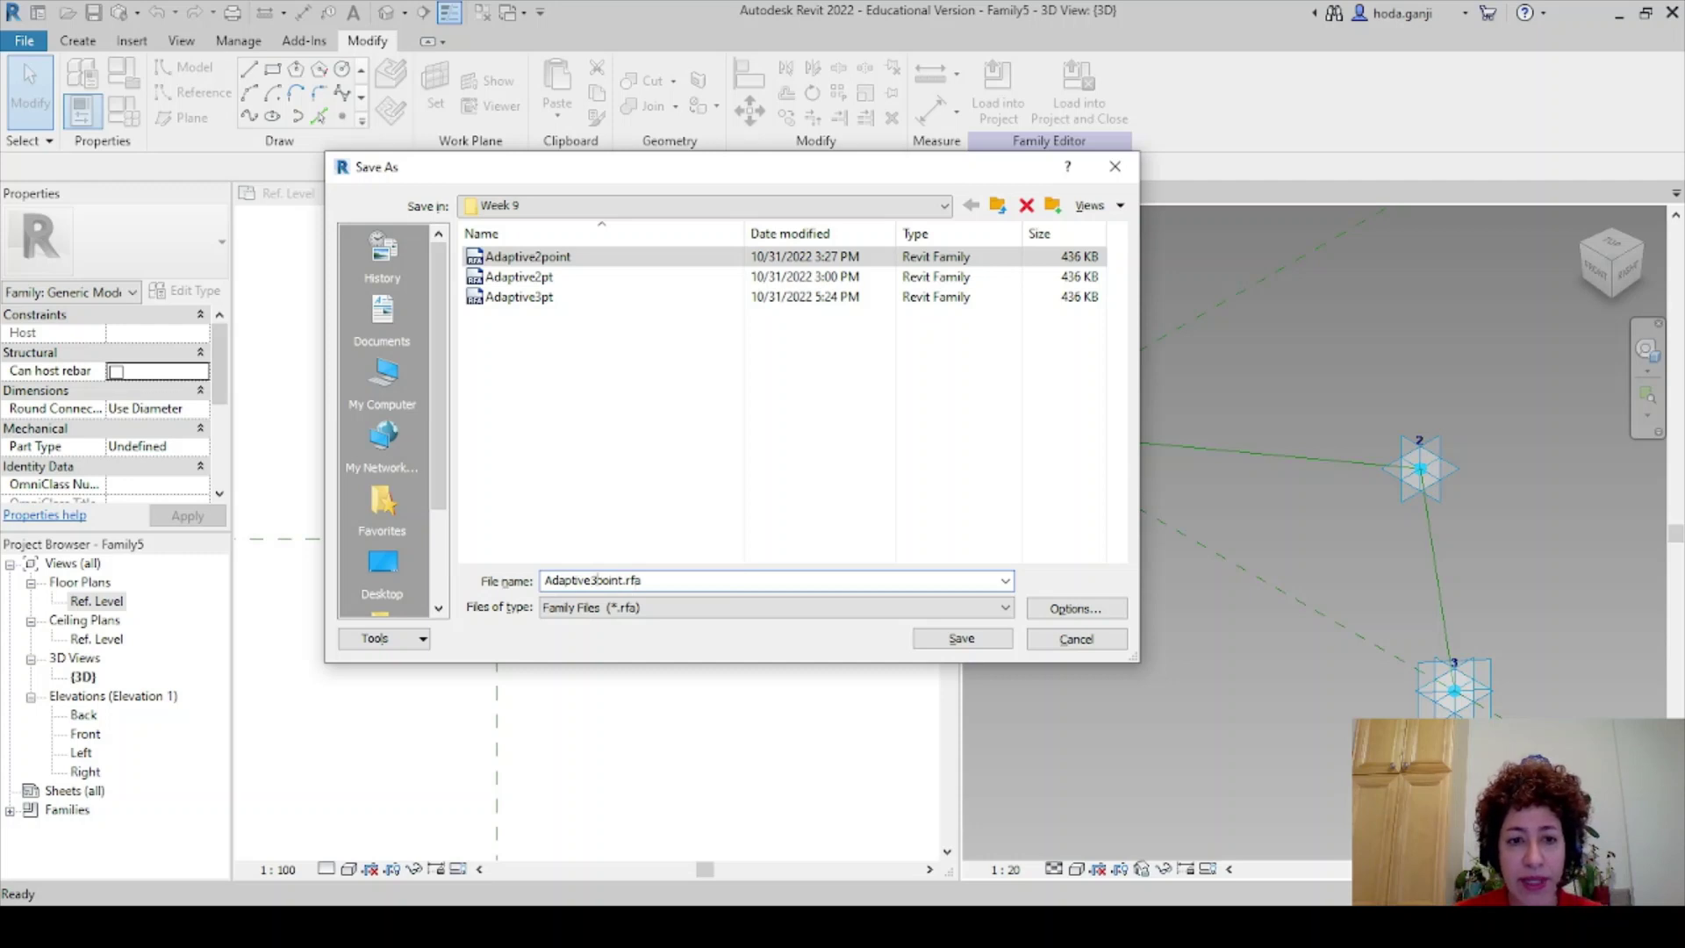
pyautogui.click(1075, 608)
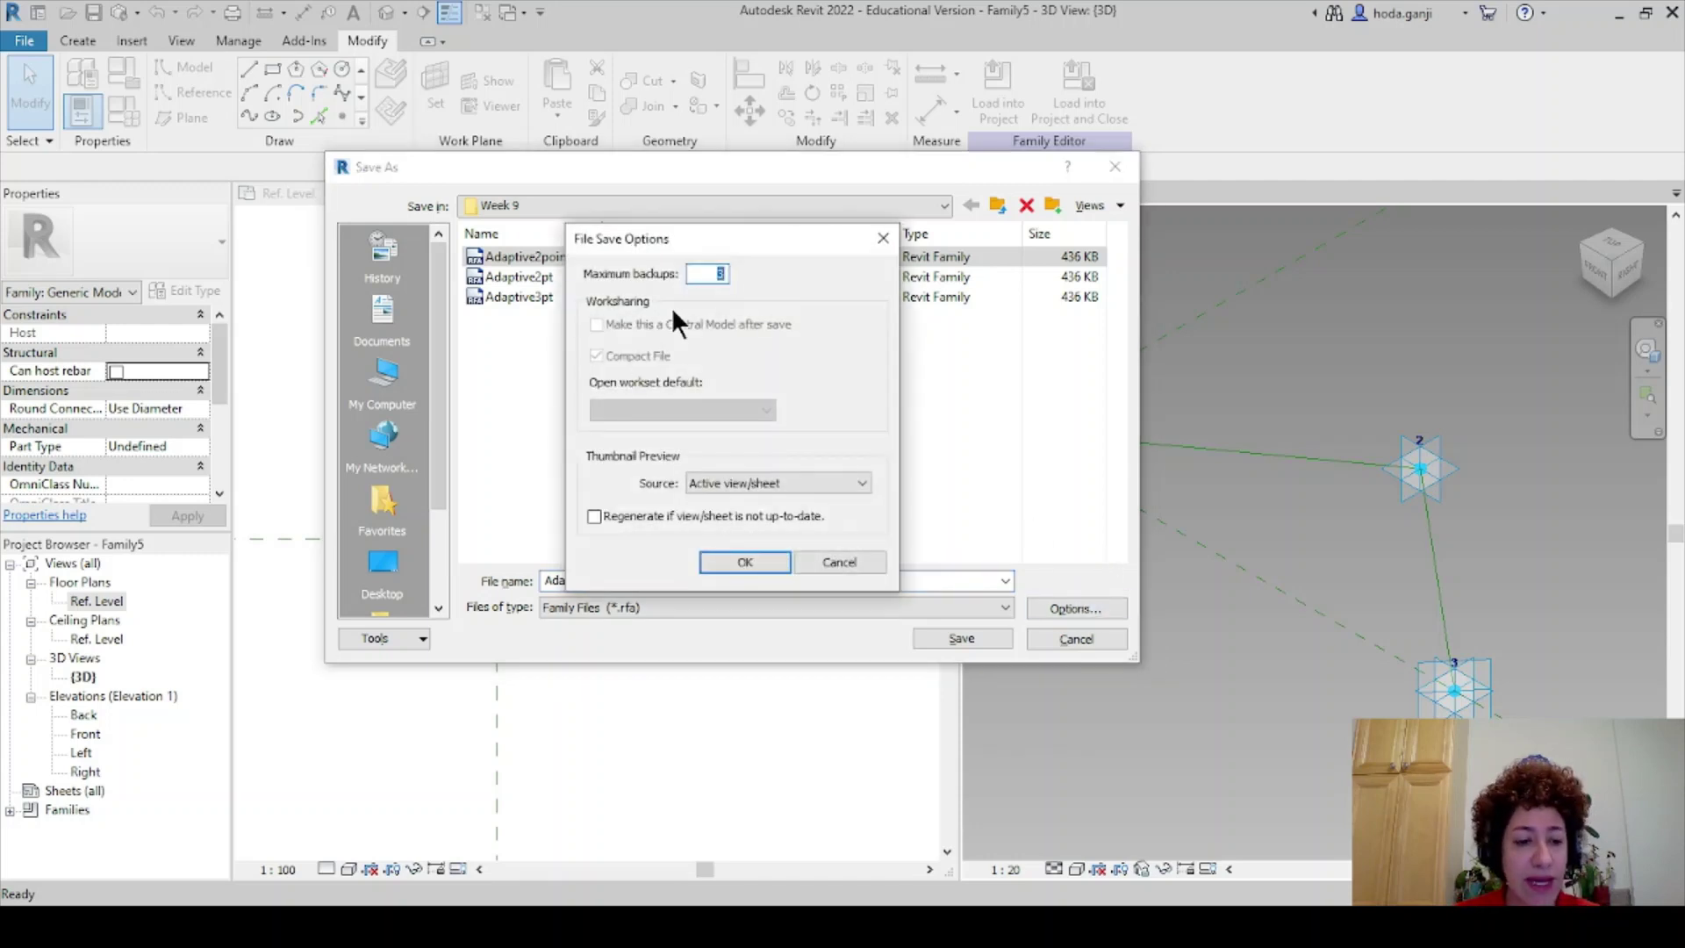
pyautogui.click(742, 560)
pyautogui.click(974, 637)
pyautogui.click(287, 193)
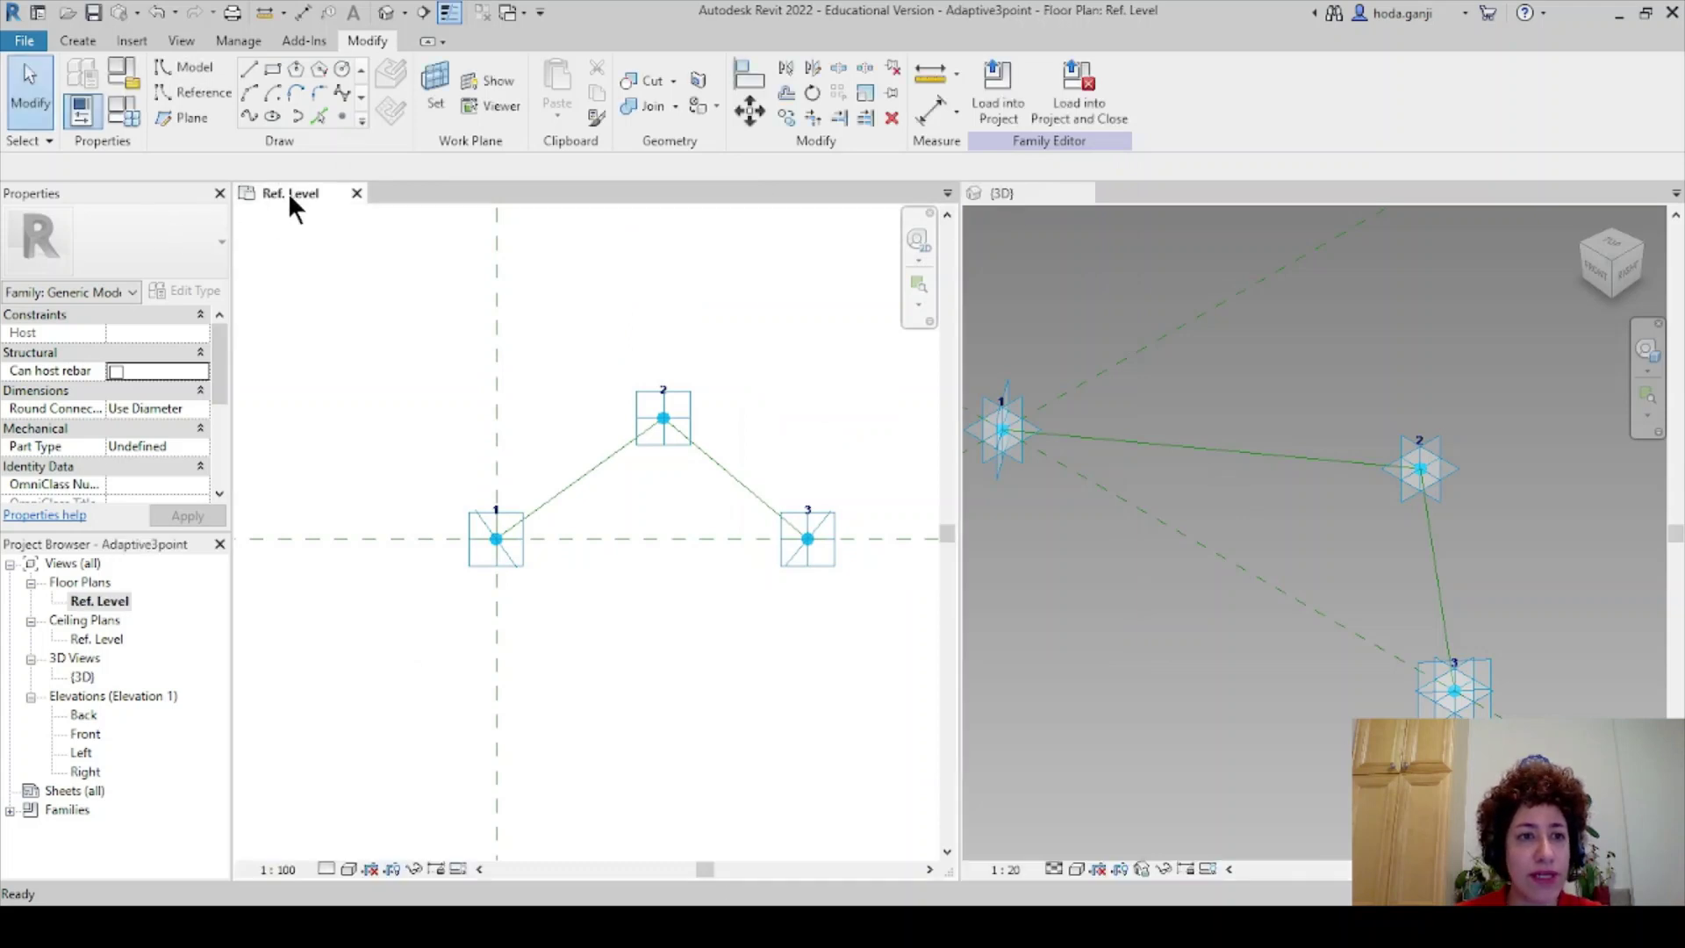
# Create a new project from the Metric-Architectural Template.
pyautogui.press('t')
pyautogui.press('w')
pyautogui.scroll(-1, 493, 372)
pyautogui.moveTo(949, 379); pyautogui.dragTo(760, 423, button='middle')
pyautogui.scroll(1, 356, 440)
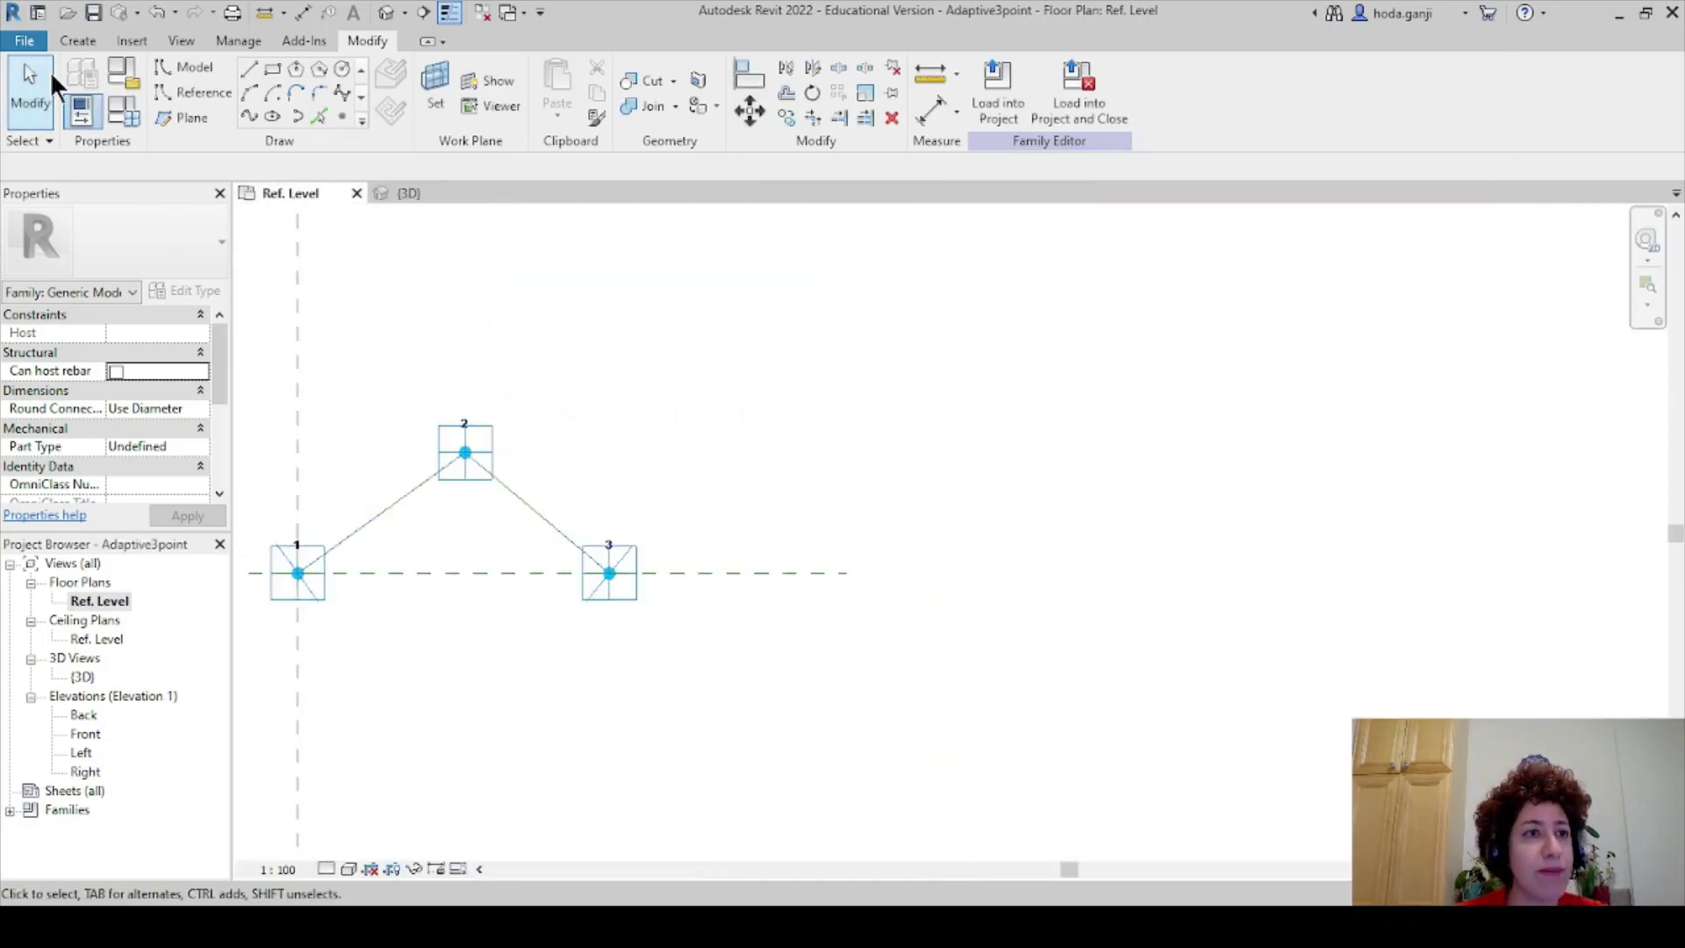
pyautogui.click(39, 14)
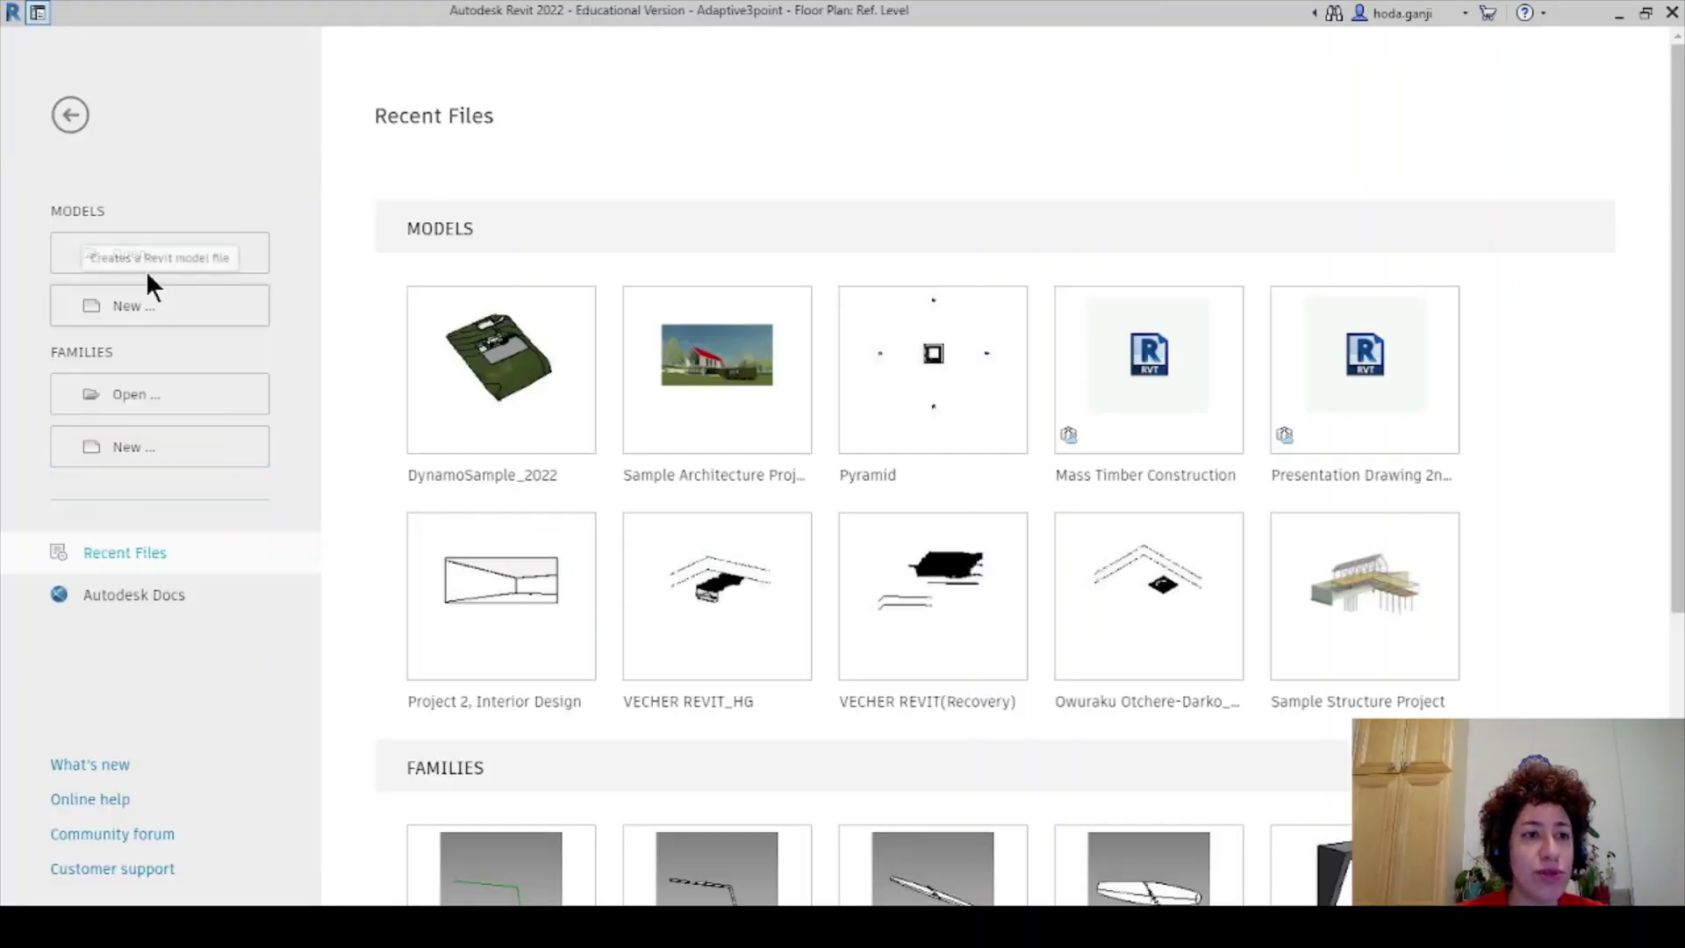
pyautogui.click(285, 325)
pyautogui.click(840, 419)
pyautogui.click(824, 520)
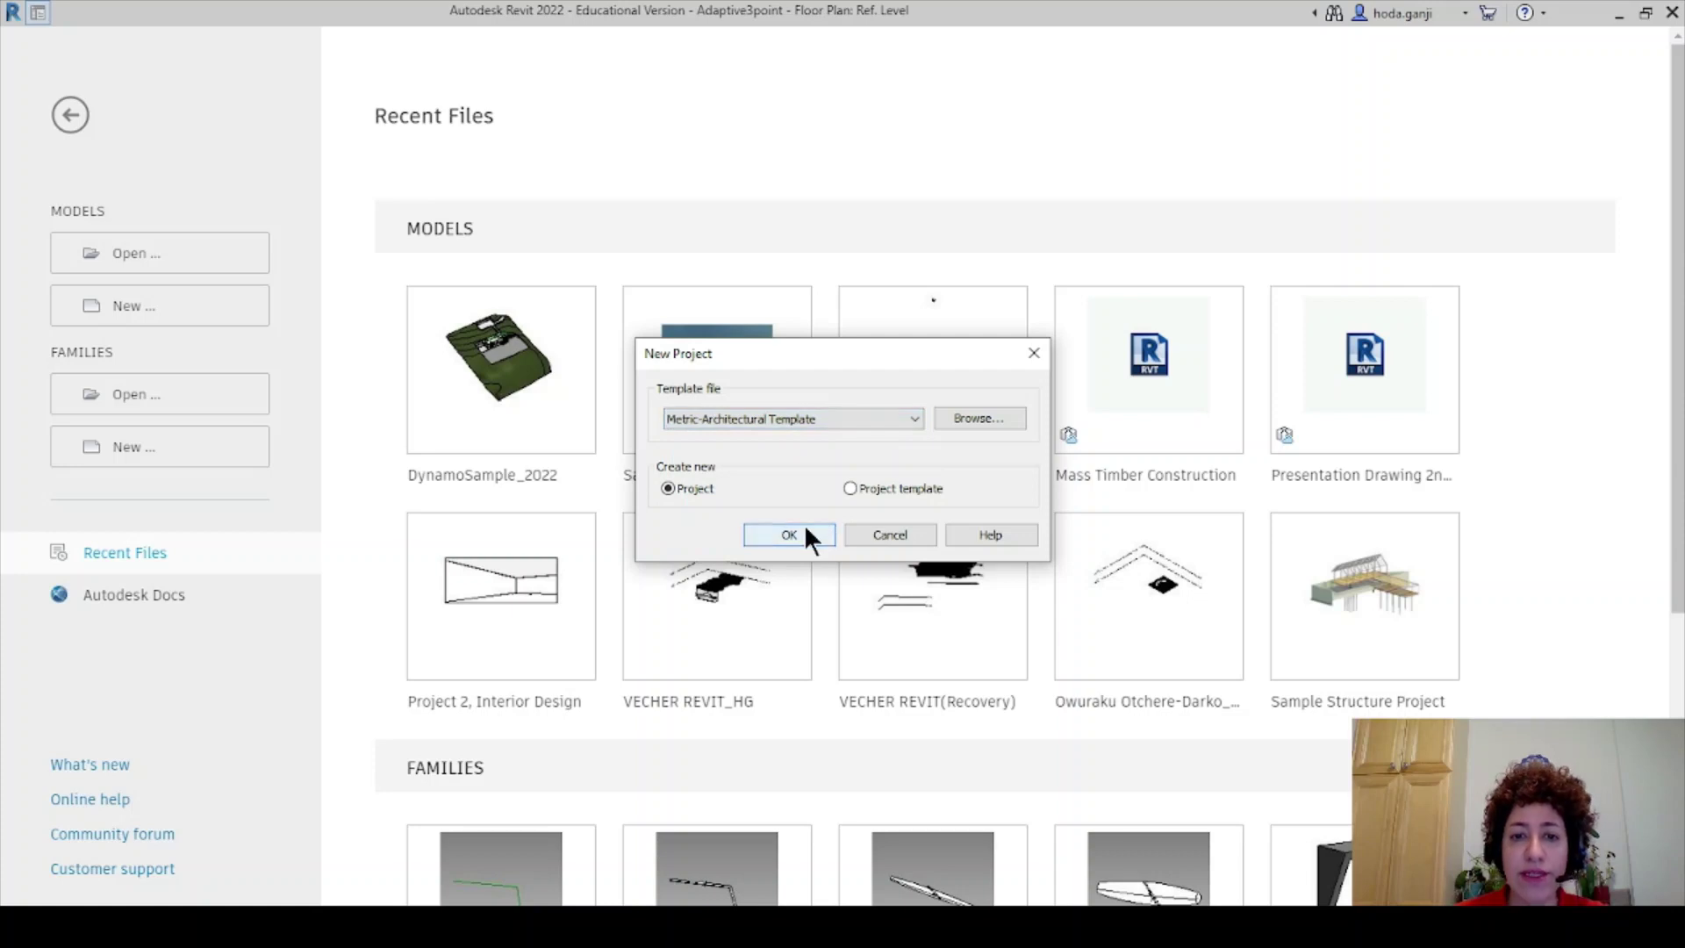
pyautogui.click(804, 531)
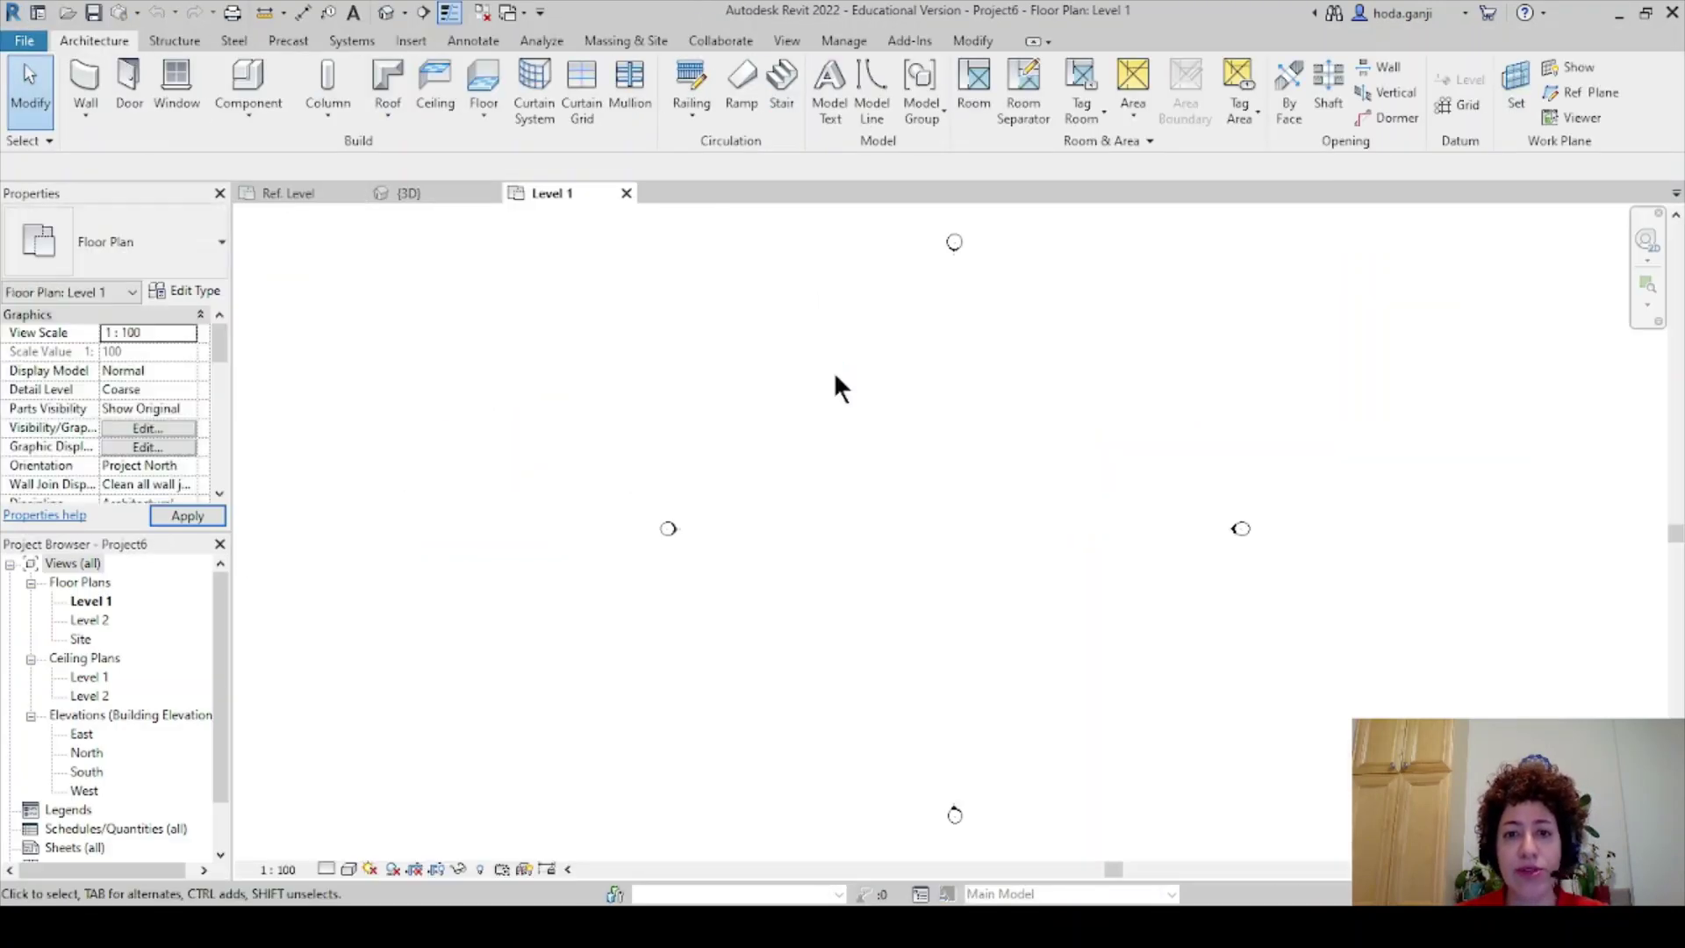
# Set the project's length units to meters rounded to 3 decimal places.
pyautogui.press('u')
pyautogui.press('n')
pyautogui.click(917, 384)
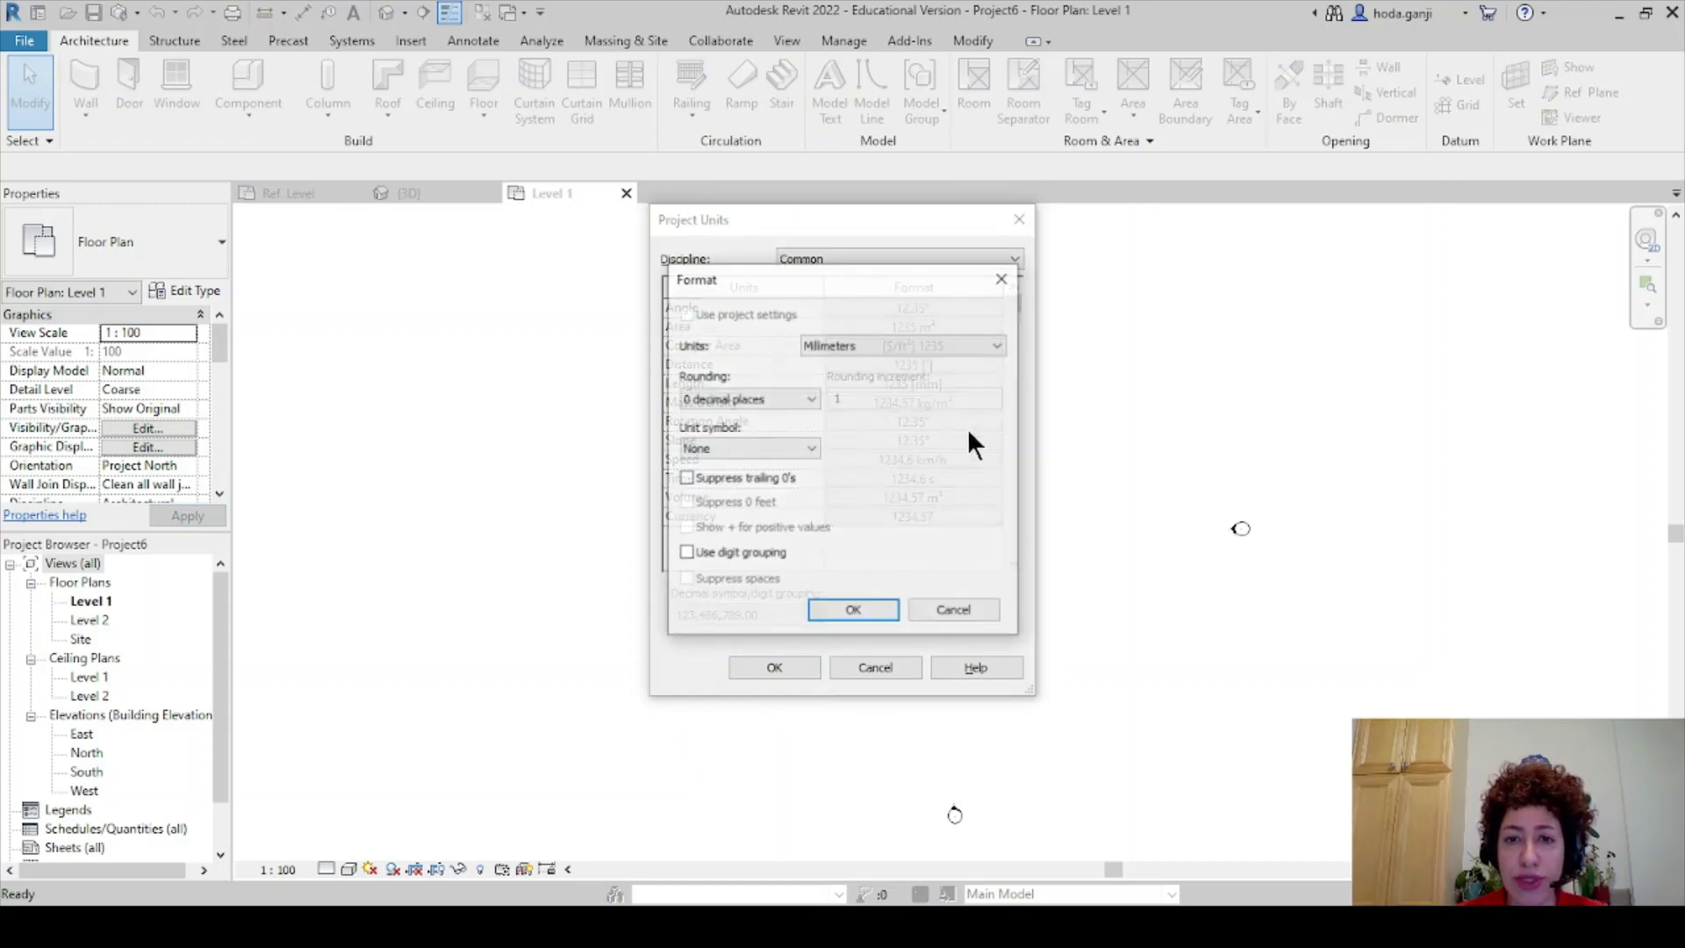
pyautogui.click(866, 345)
pyautogui.click(851, 419)
pyautogui.click(777, 397)
pyautogui.click(786, 497)
pyautogui.click(858, 607)
pyautogui.click(794, 665)
# Launch Dynamo and open the Adaptive2pt_video.dyn graph.
pyautogui.click(848, 41)
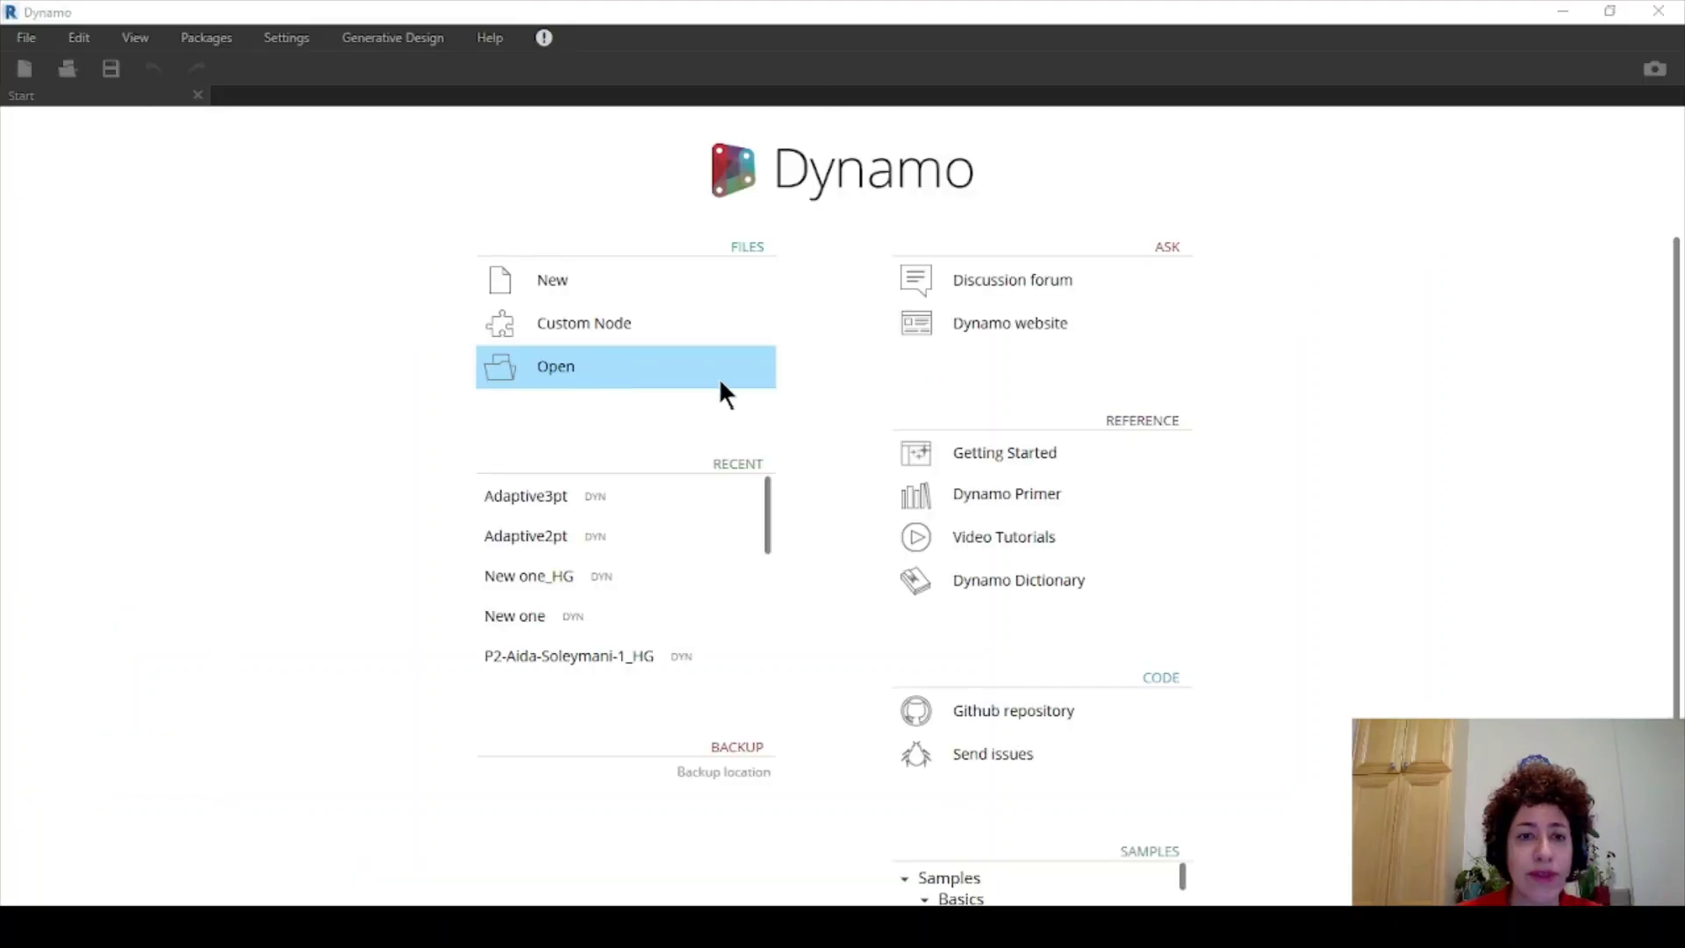
pyautogui.click(718, 379)
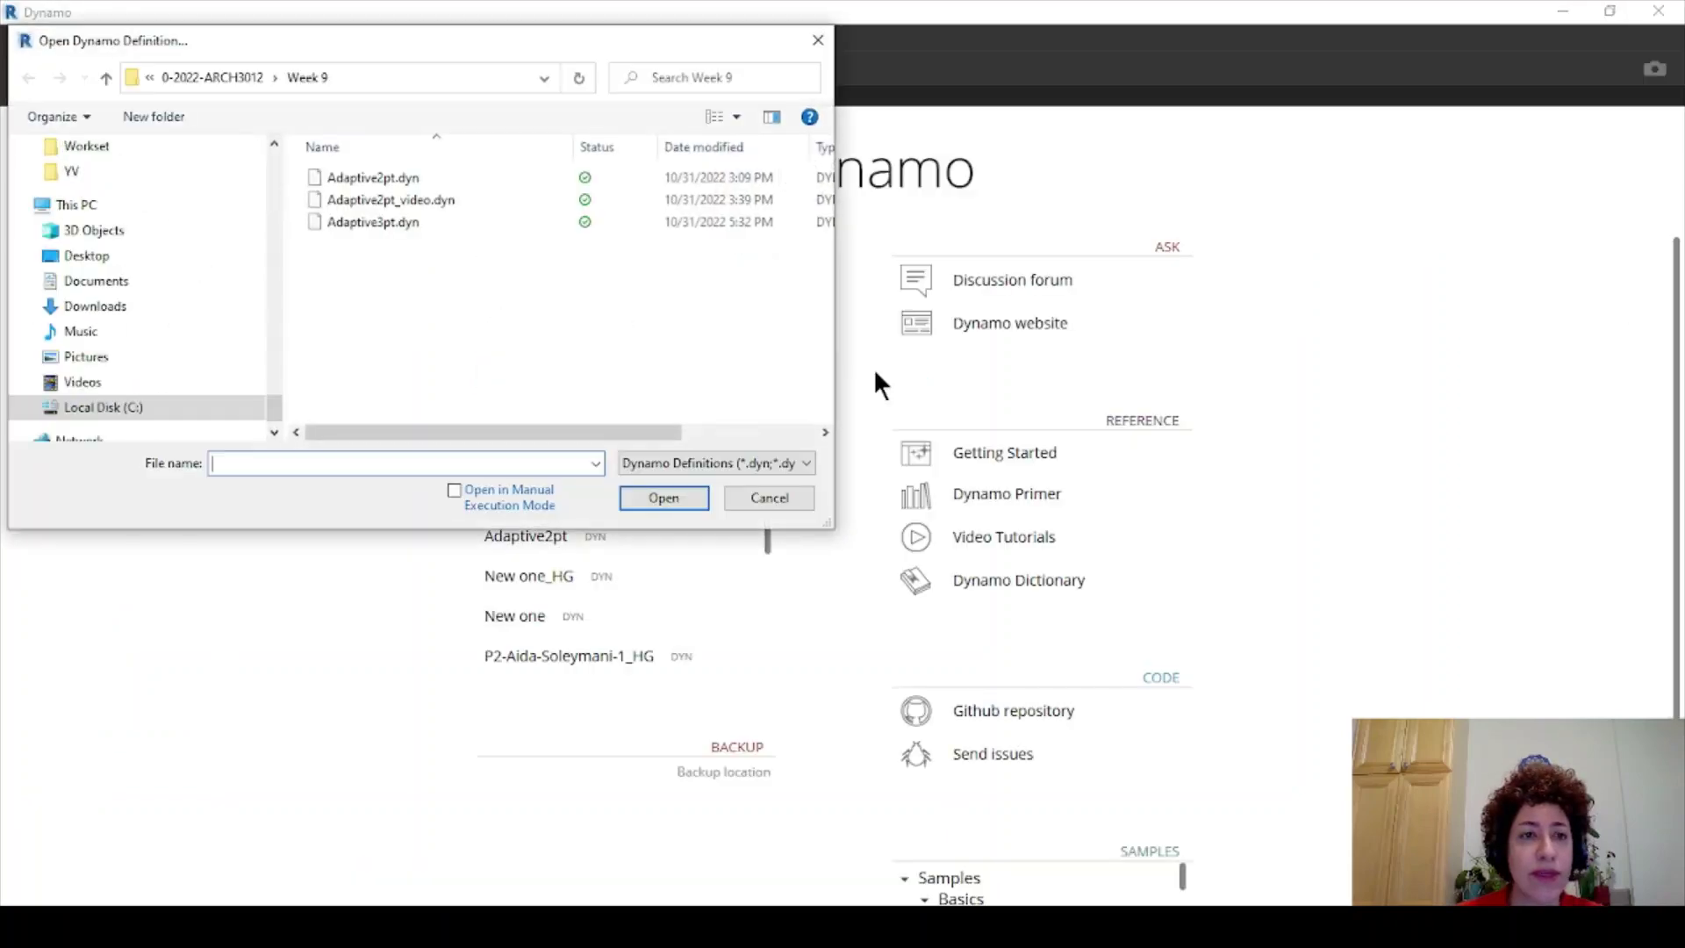
pyautogui.click(391, 199)
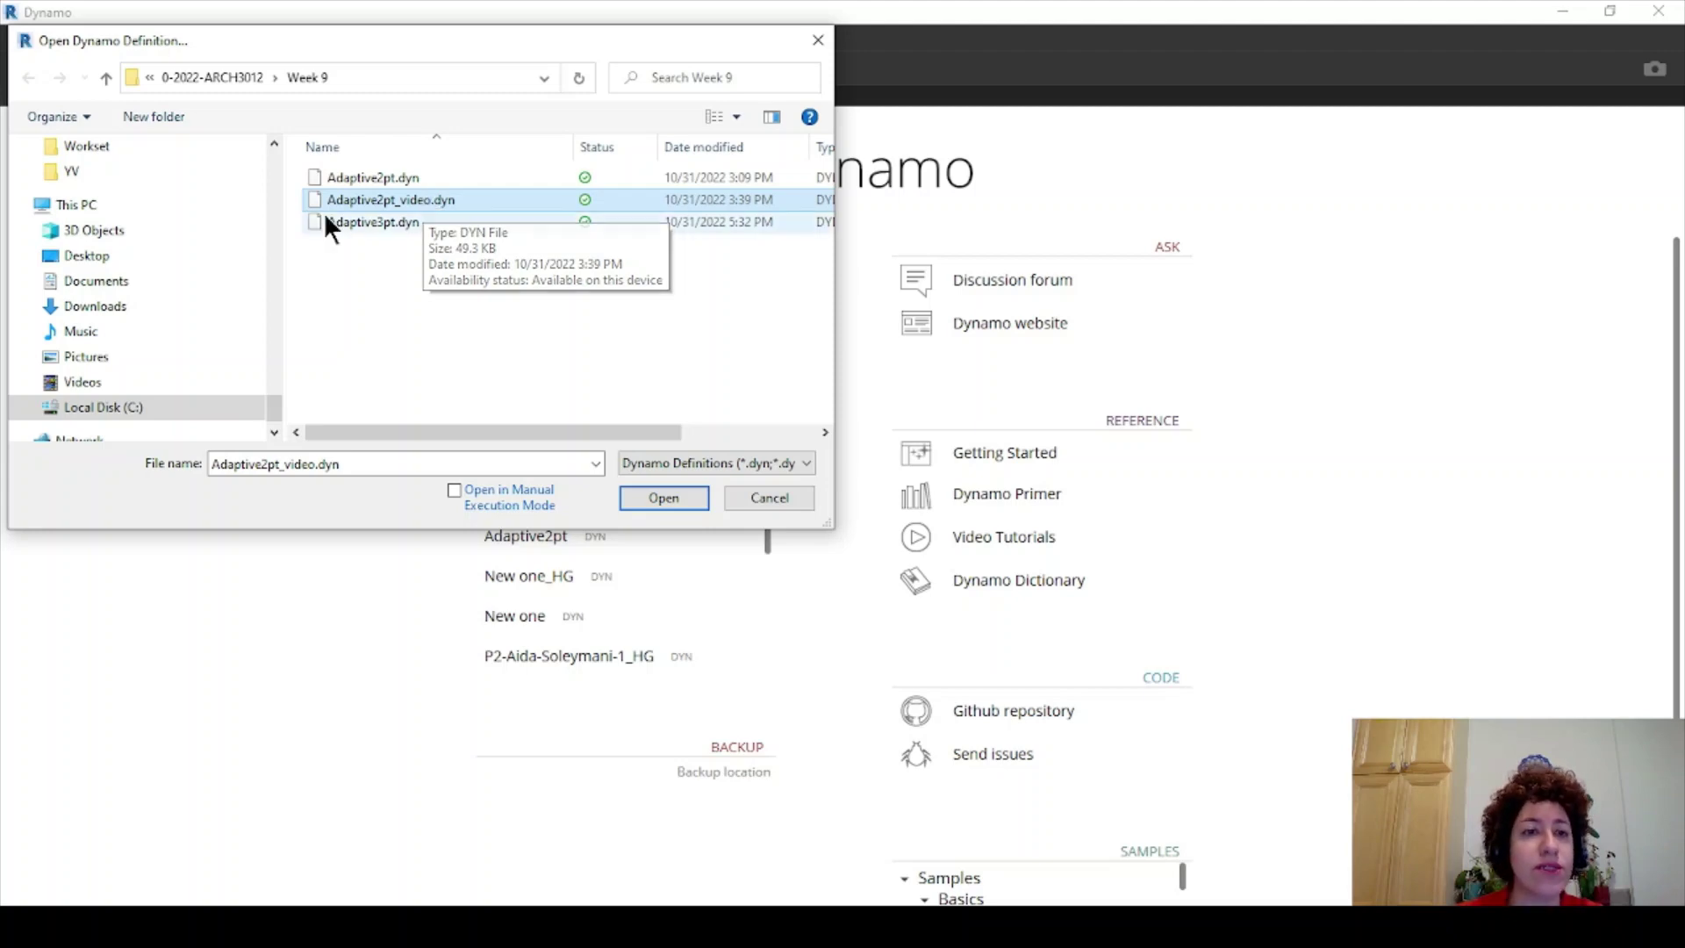
pyautogui.click(664, 497)
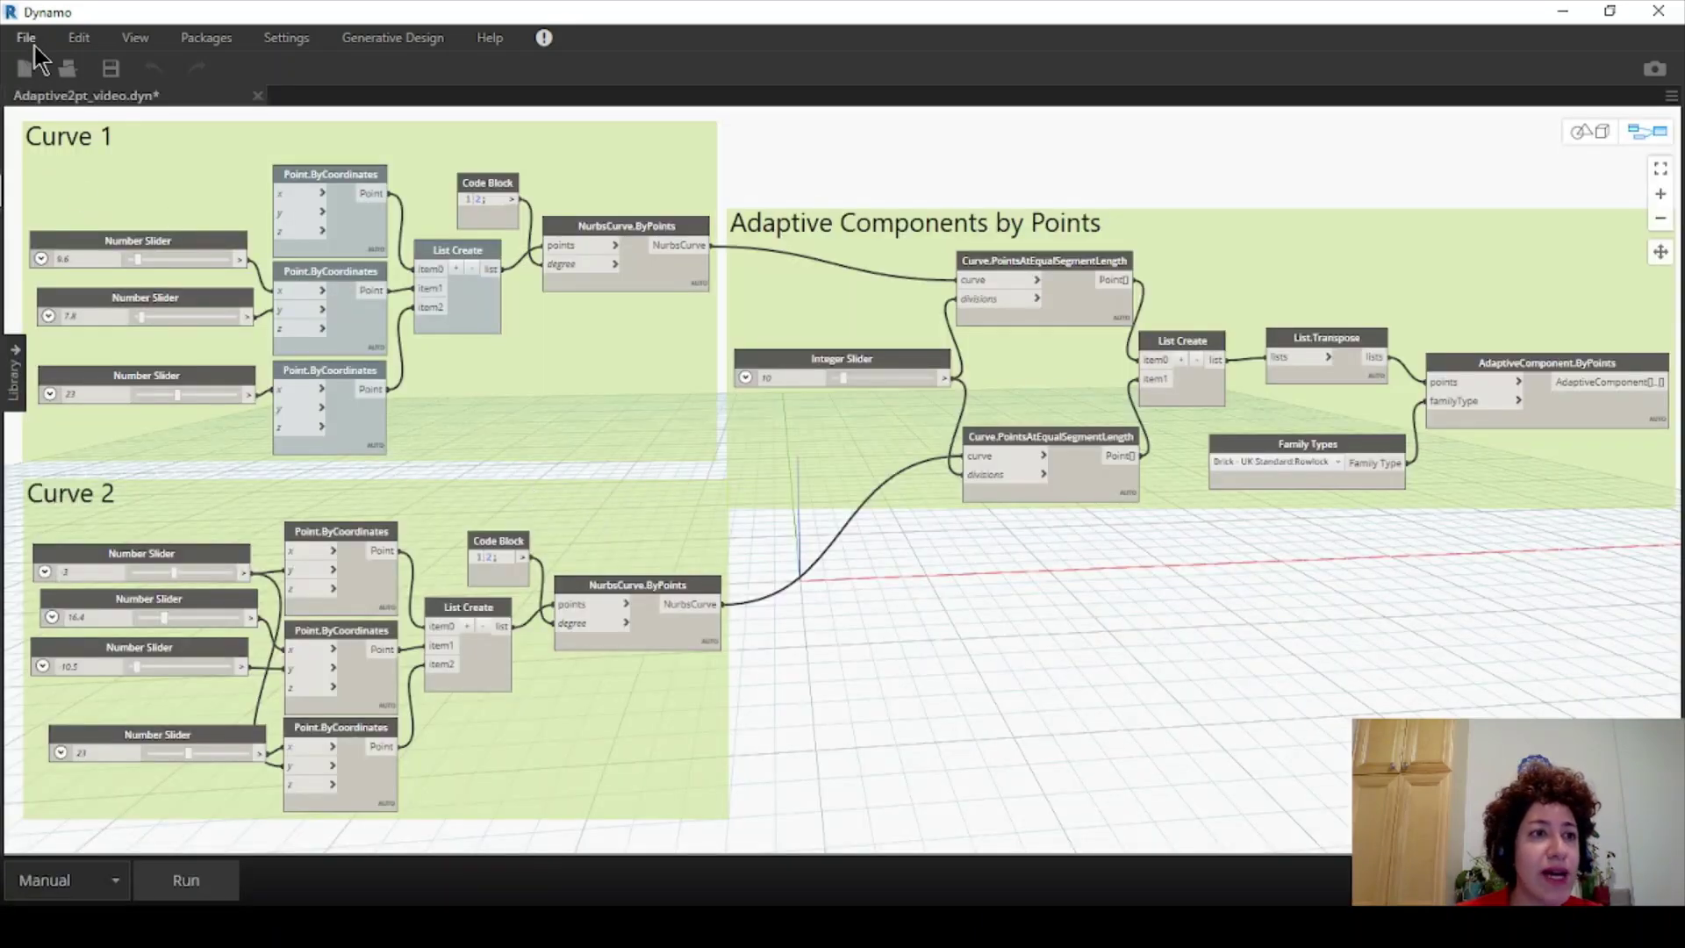
# Save the graph as a copy named Adaptive3pt_video.dyn.
pyautogui.click(27, 38)
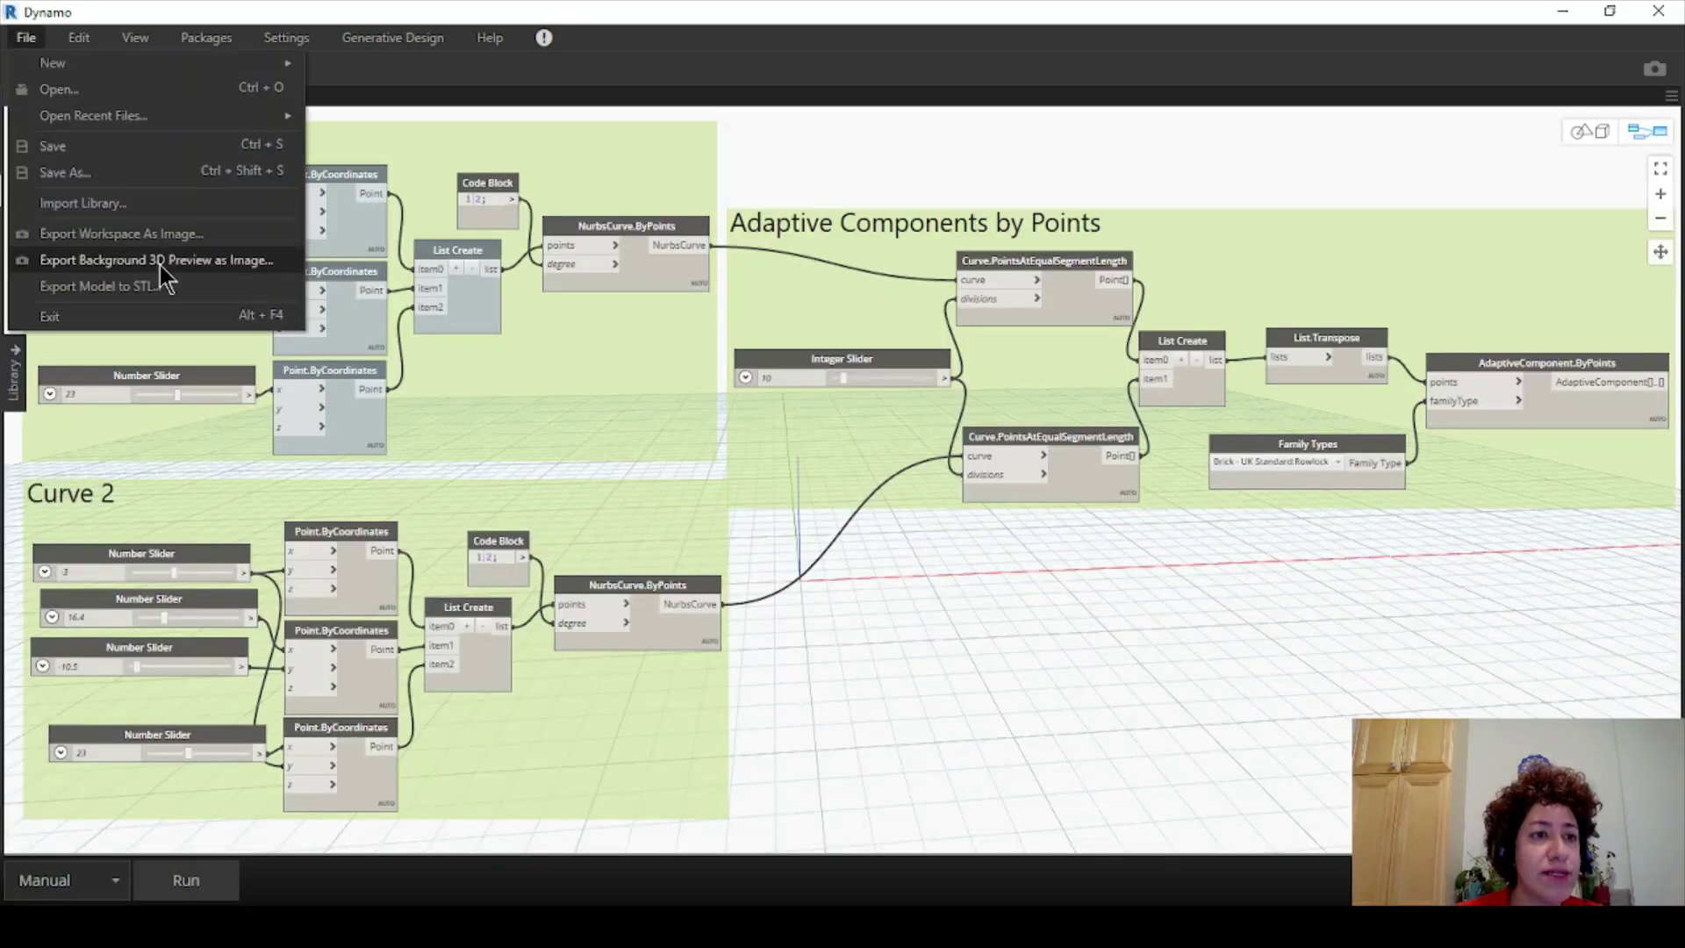
pyautogui.click(129, 172)
pyautogui.click(200, 421)
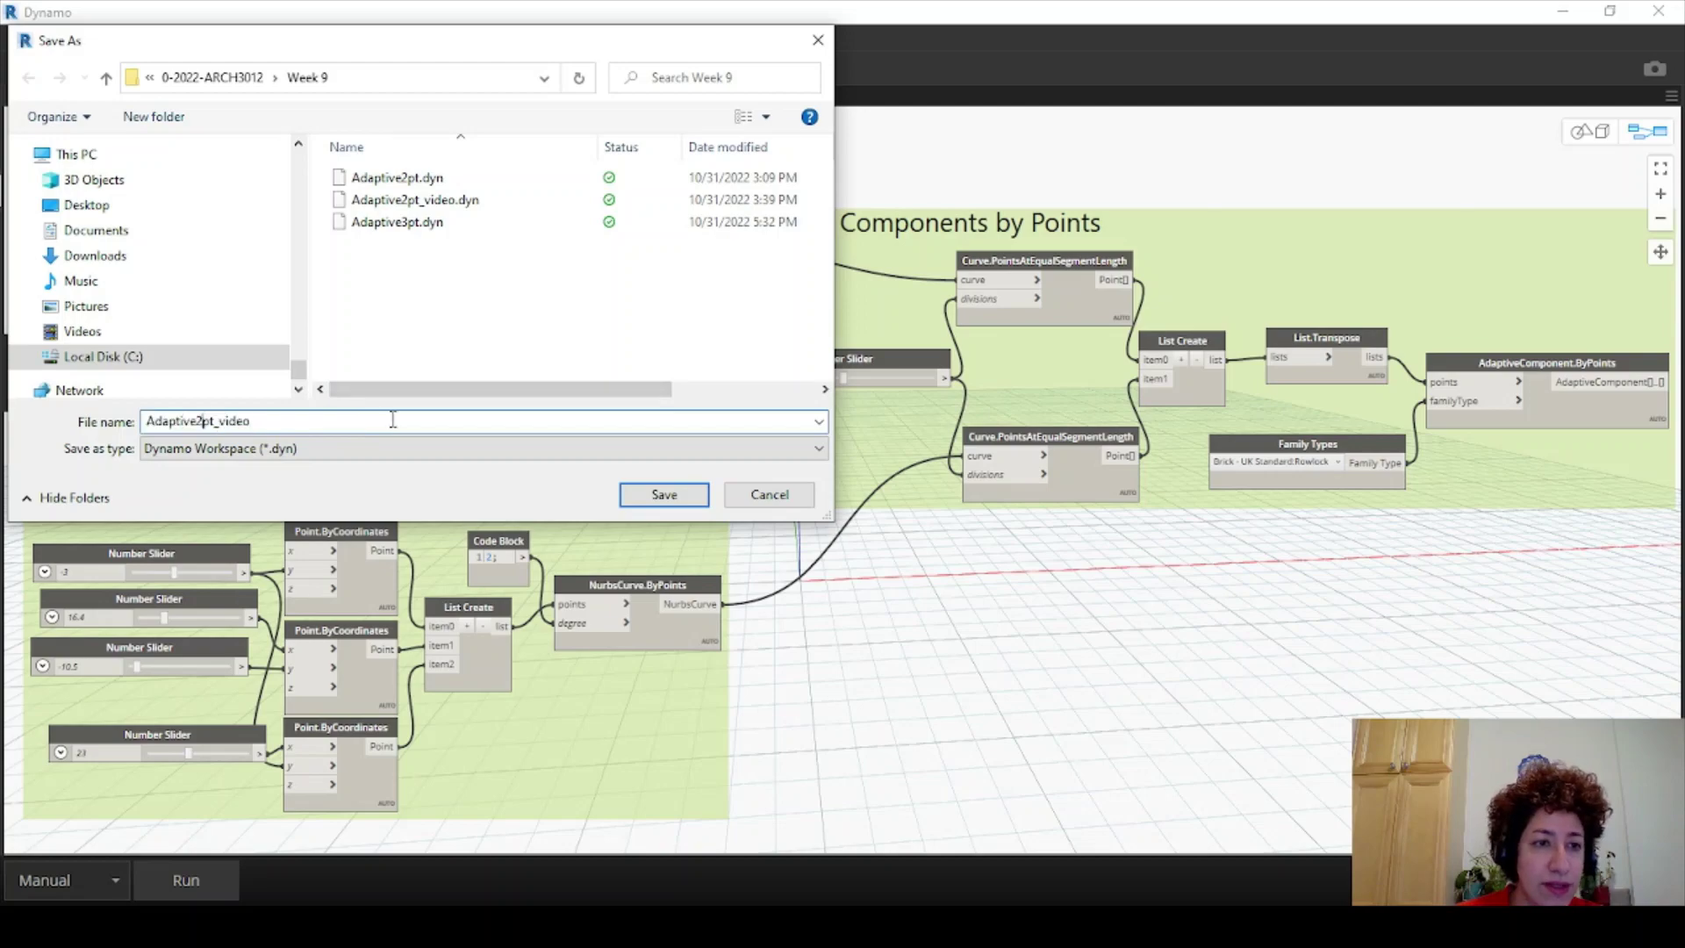
pyautogui.click(707, 494)
# Disconnect the points and familyType wires from AdaptiveComponent.ByPoints and run the graph.
pyautogui.scroll(-2, 984, 509)
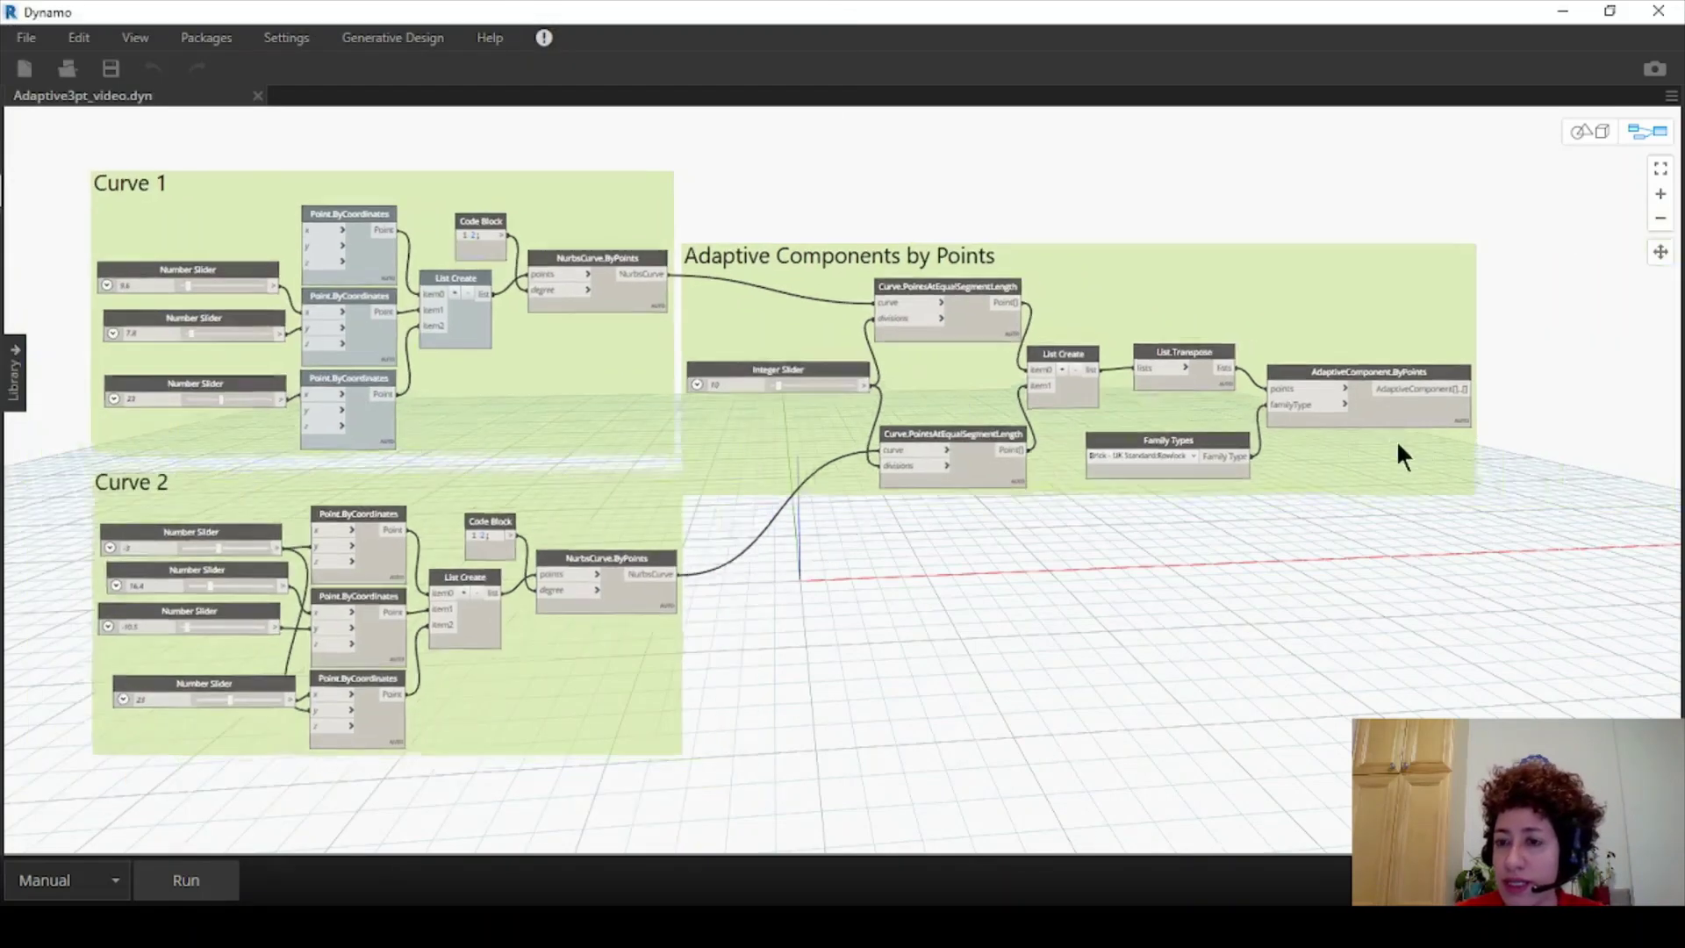
pyautogui.scroll(5, 1378, 413)
pyautogui.moveTo(1194, 379); pyautogui.dragTo(1211, 211)
pyautogui.moveTo(1198, 403); pyautogui.dragTo(1233, 597)
pyautogui.scroll(-3, 1369, 270)
pyautogui.click(199, 876)
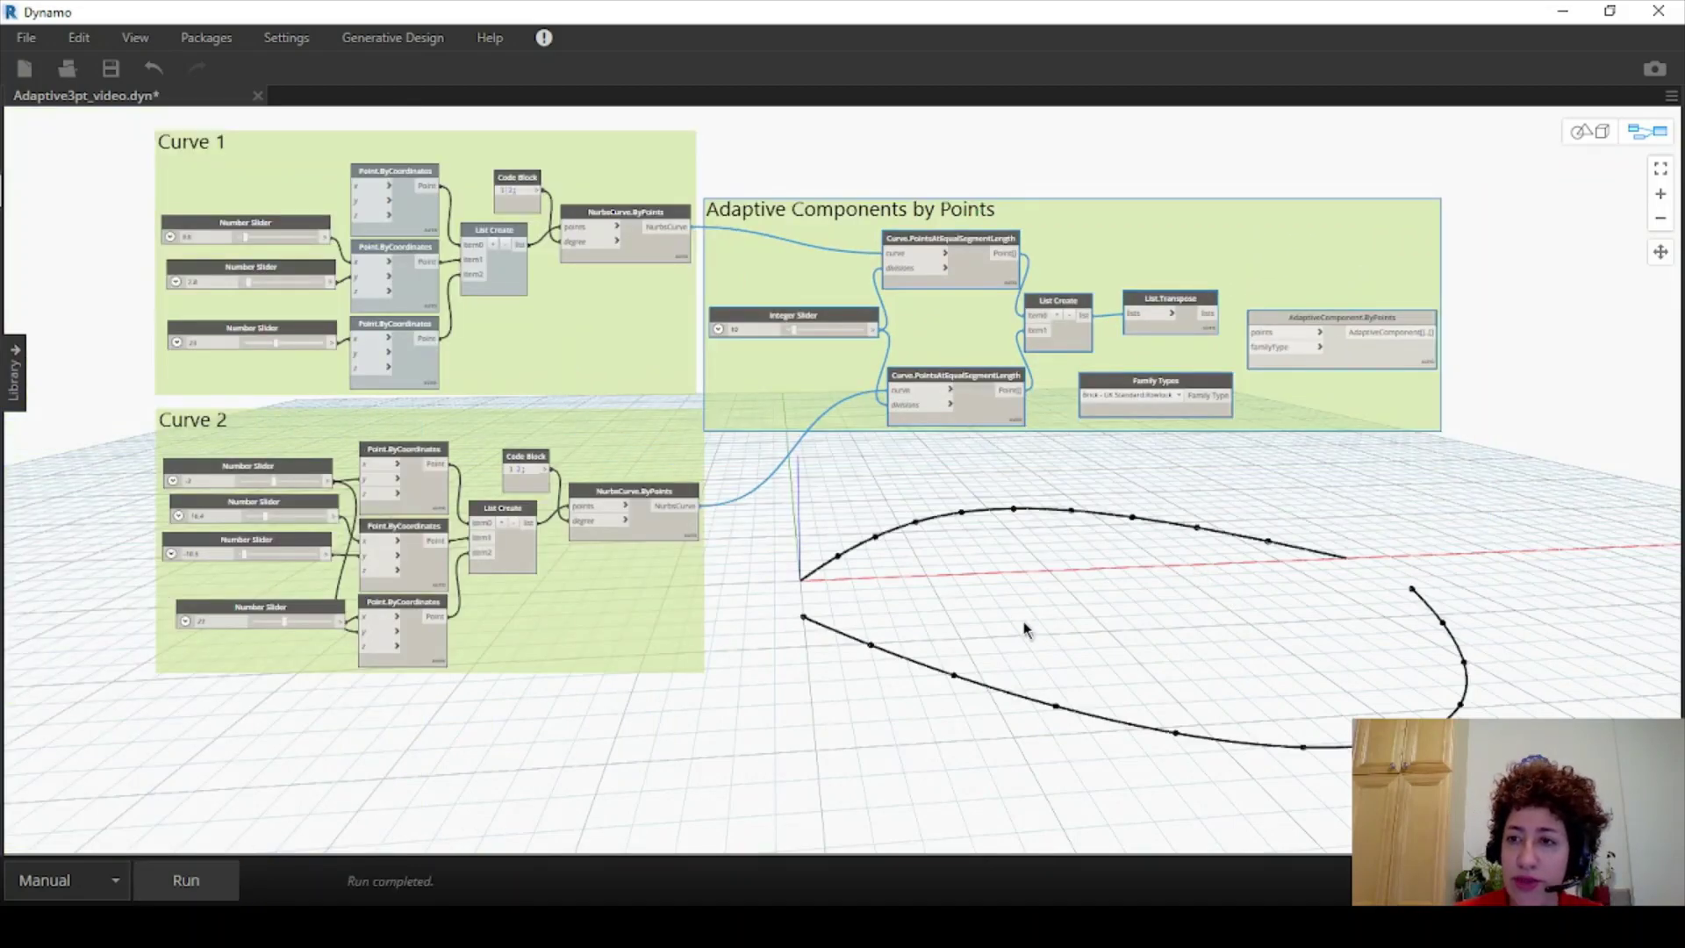
# Check the 3D preview, then move Dynamo aside to reveal the Adaptive3point Ref. Level plan.
pyautogui.click(1583, 132)
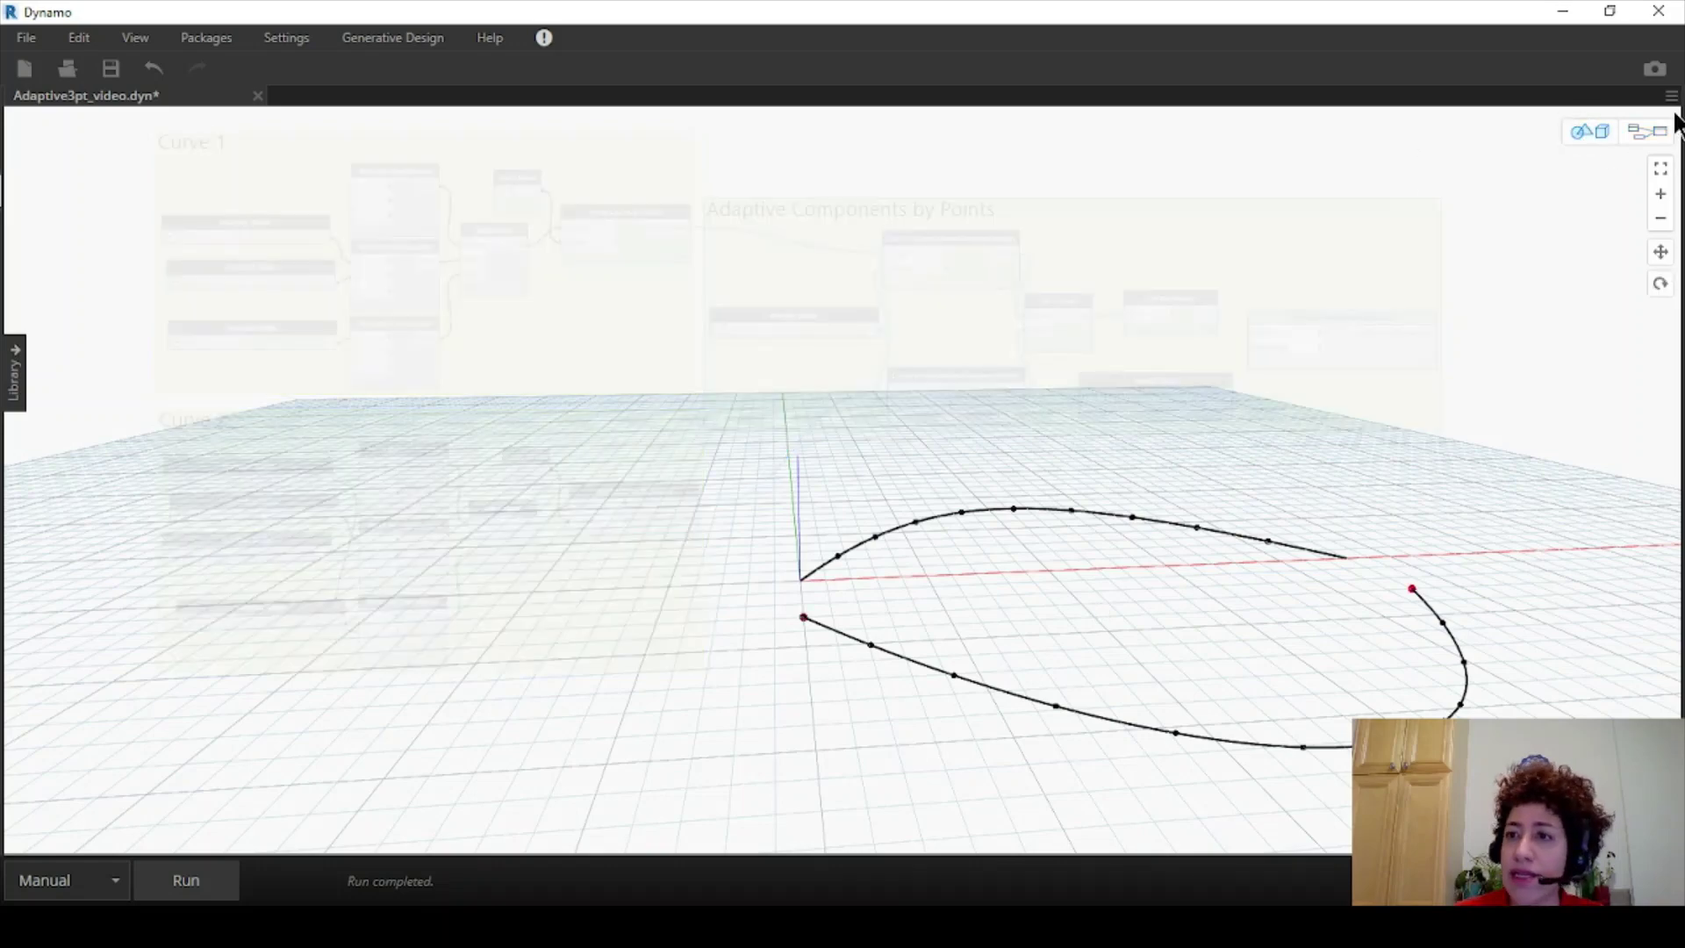
pyautogui.click(1647, 132)
pyautogui.click(1609, 12)
pyautogui.click(355, 539)
pyautogui.scroll(-1, 355, 539)
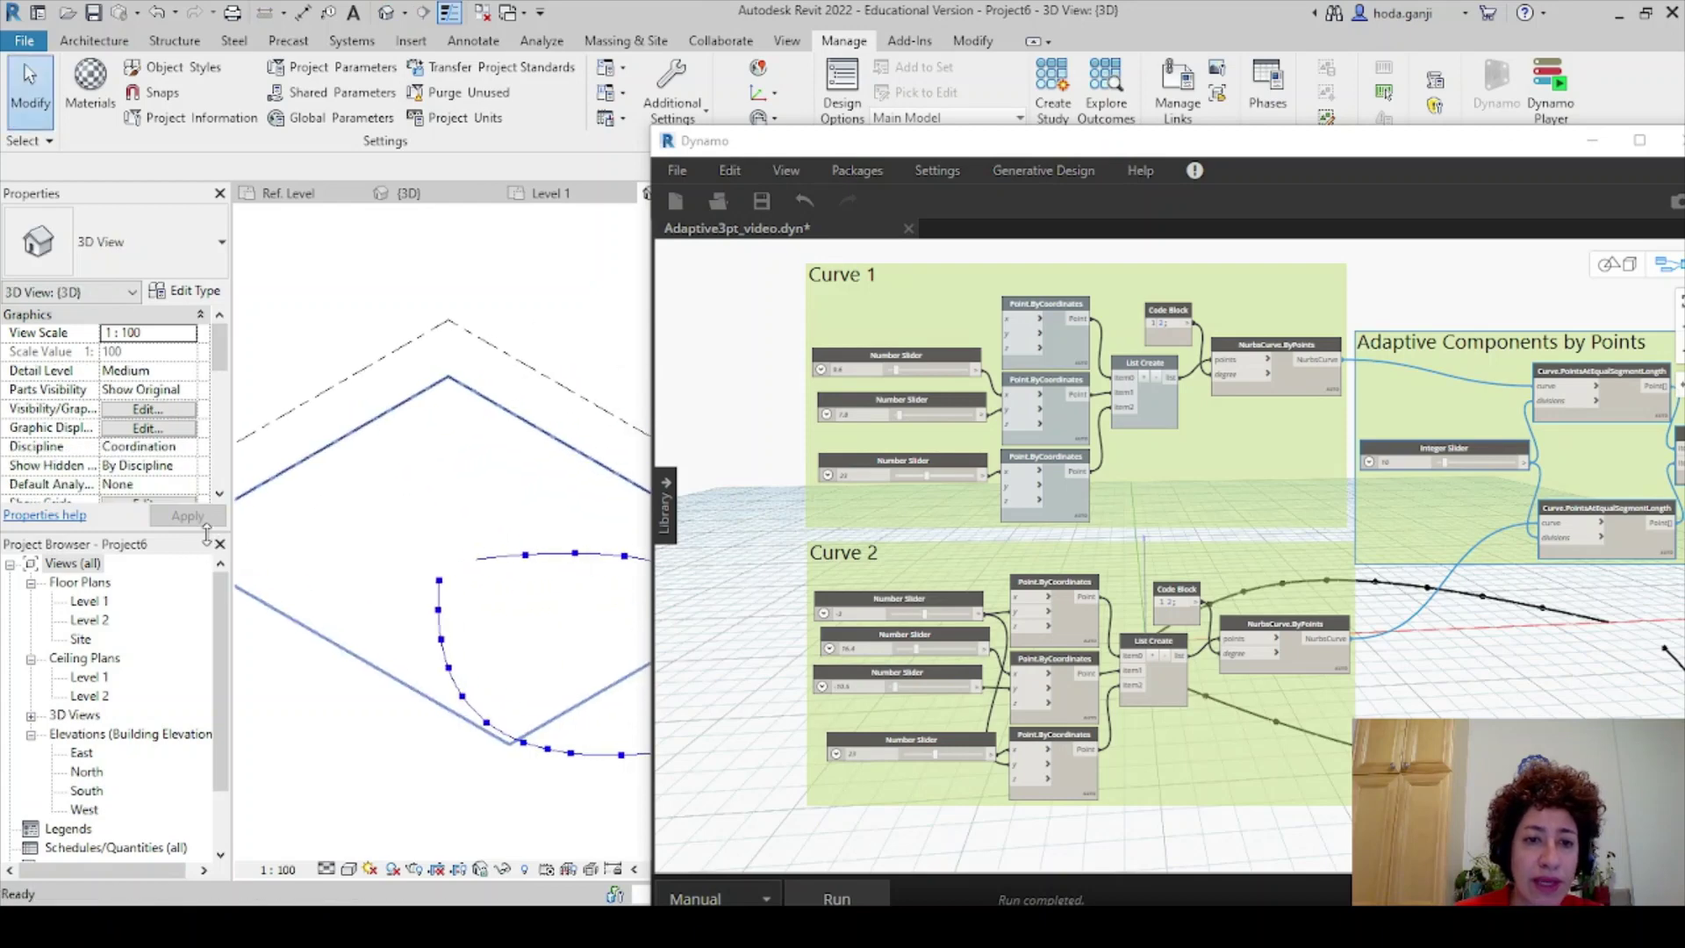
pyautogui.moveTo(1515, 149); pyautogui.dragTo(1463, 129)
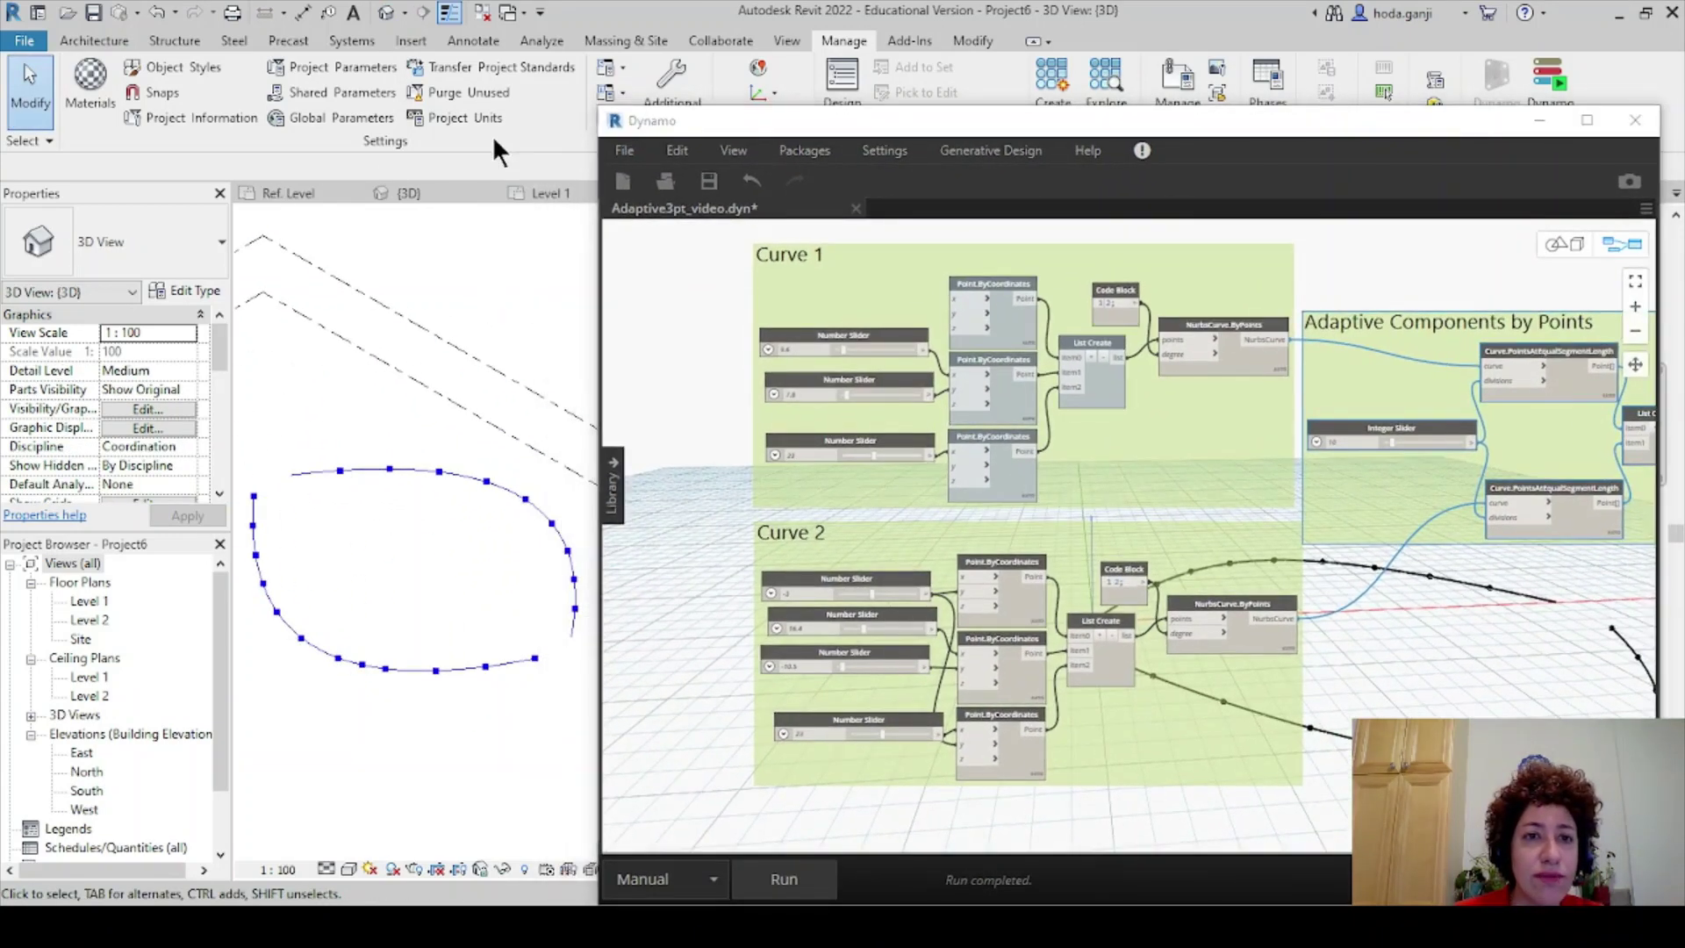
pyautogui.moveTo(595, 112); pyautogui.dragTo(675, 120)
pyautogui.click(263, 195)
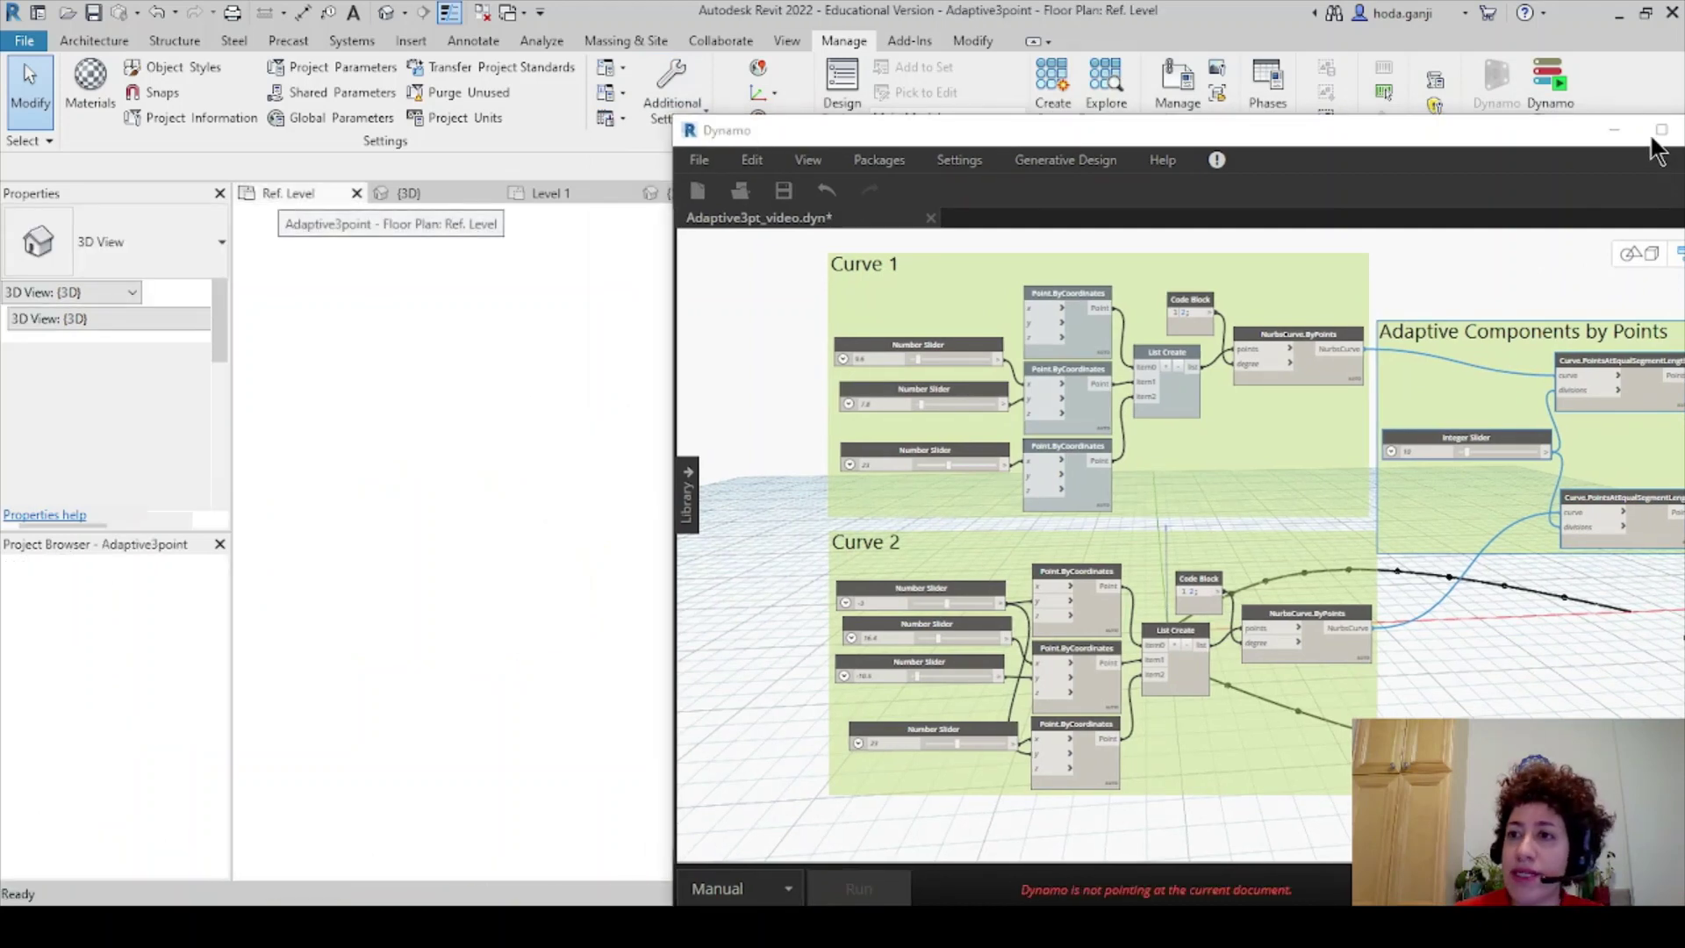
# Switch to the family's 3D view, zoomed to fit the adaptive points.
pyautogui.click(1614, 130)
pyautogui.press('z')
pyautogui.press('f')
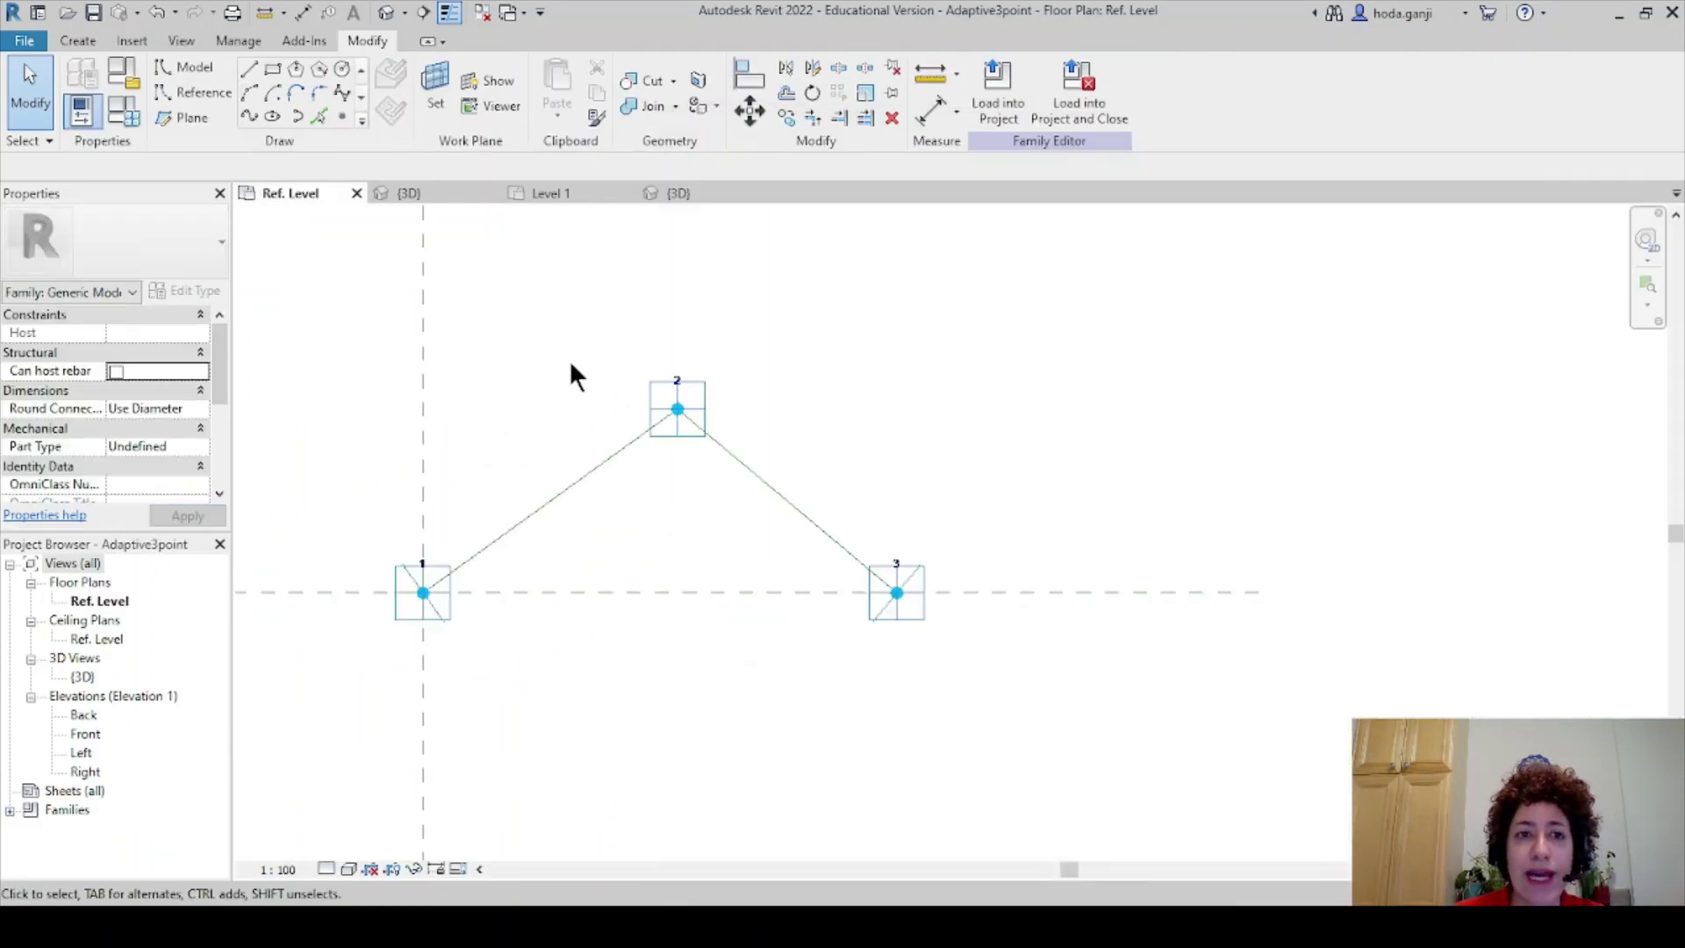
pyautogui.click(424, 193)
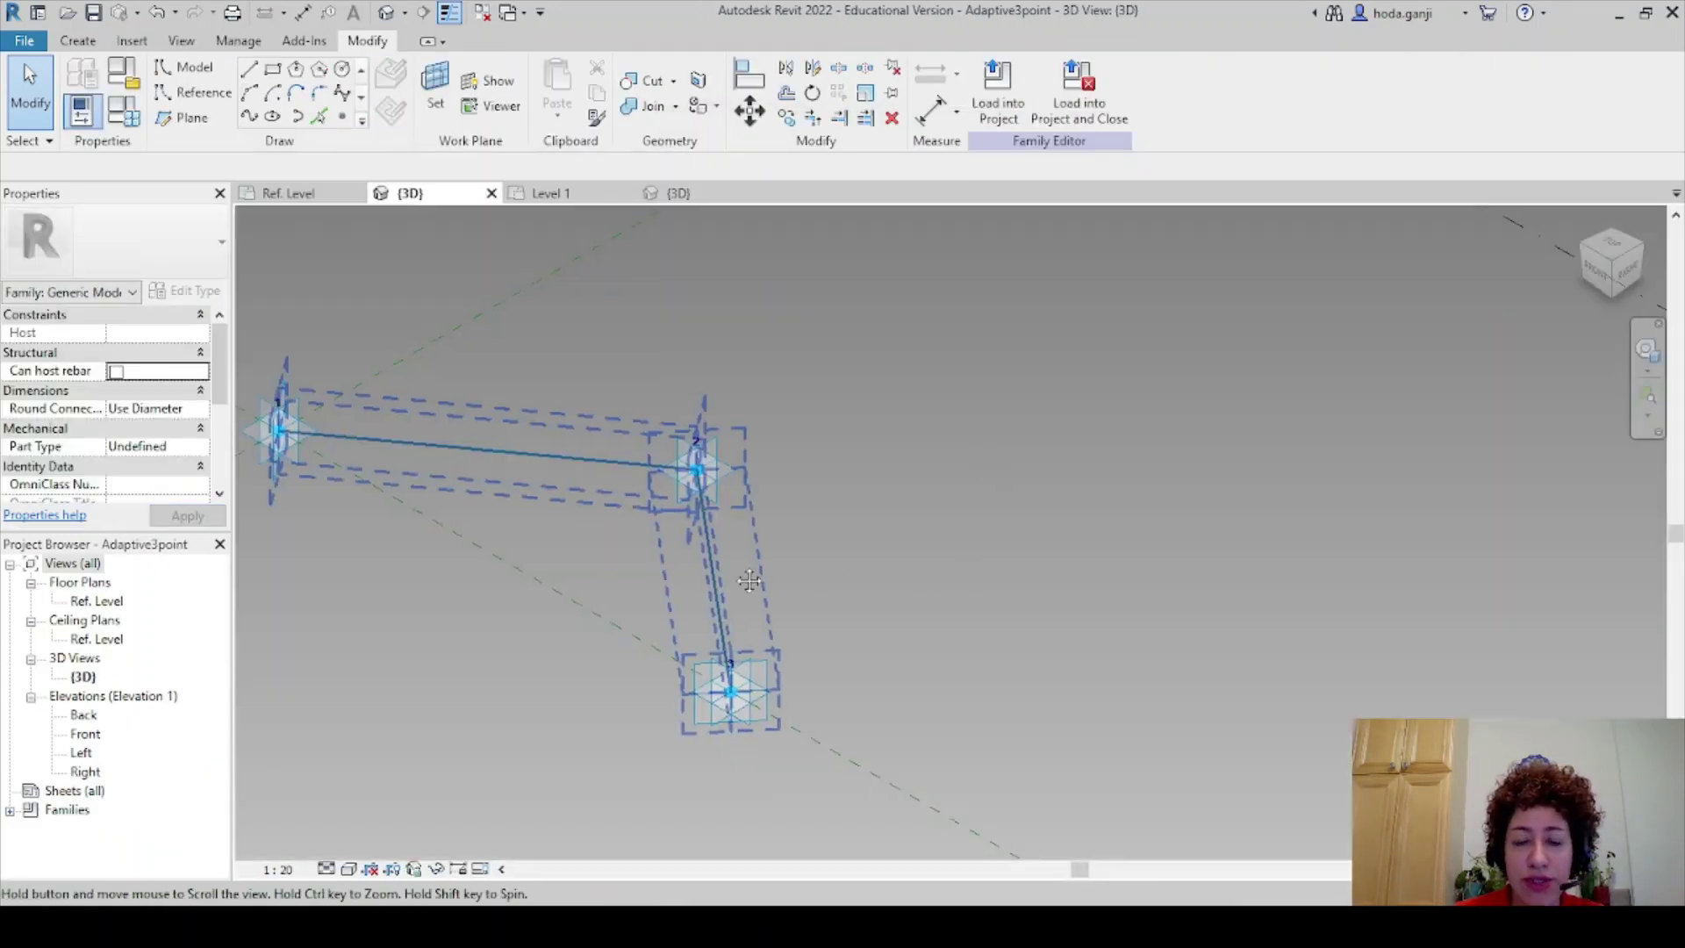
pyautogui.press('z')
pyautogui.press('f')
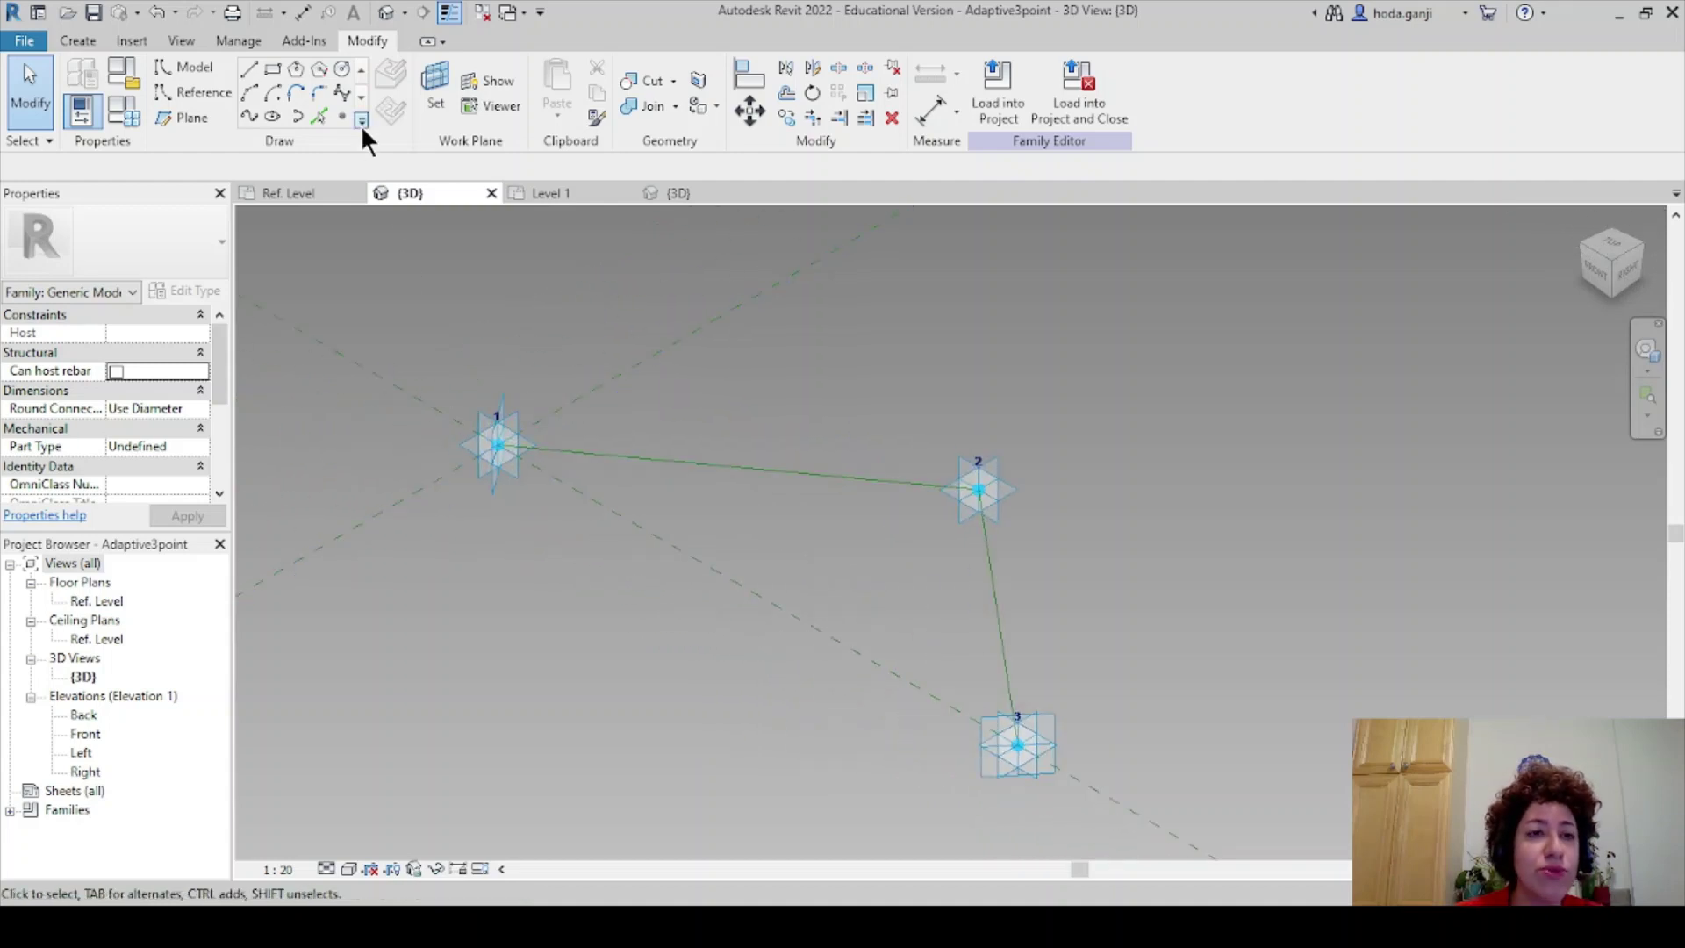
# Place a reference point on the 1–2 line and set it as the displayed work plane.
pyautogui.click(342, 116)
pyautogui.click(721, 466)
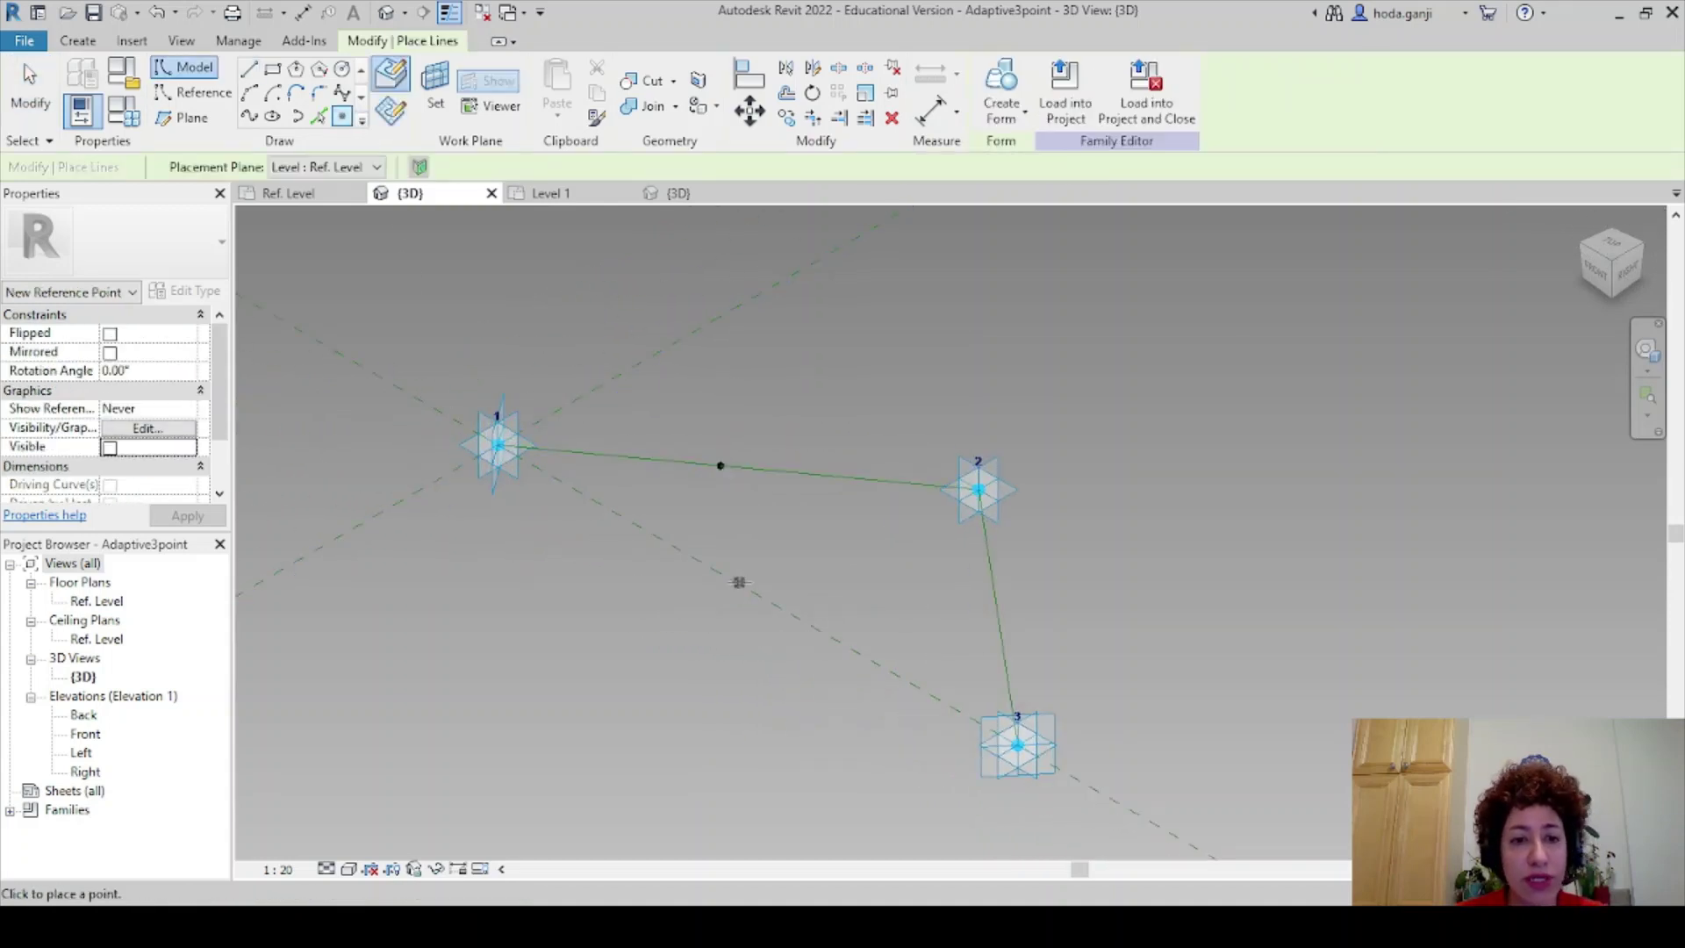
pyautogui.press('Escape')
pyautogui.press('Escape')
pyautogui.click(435, 103)
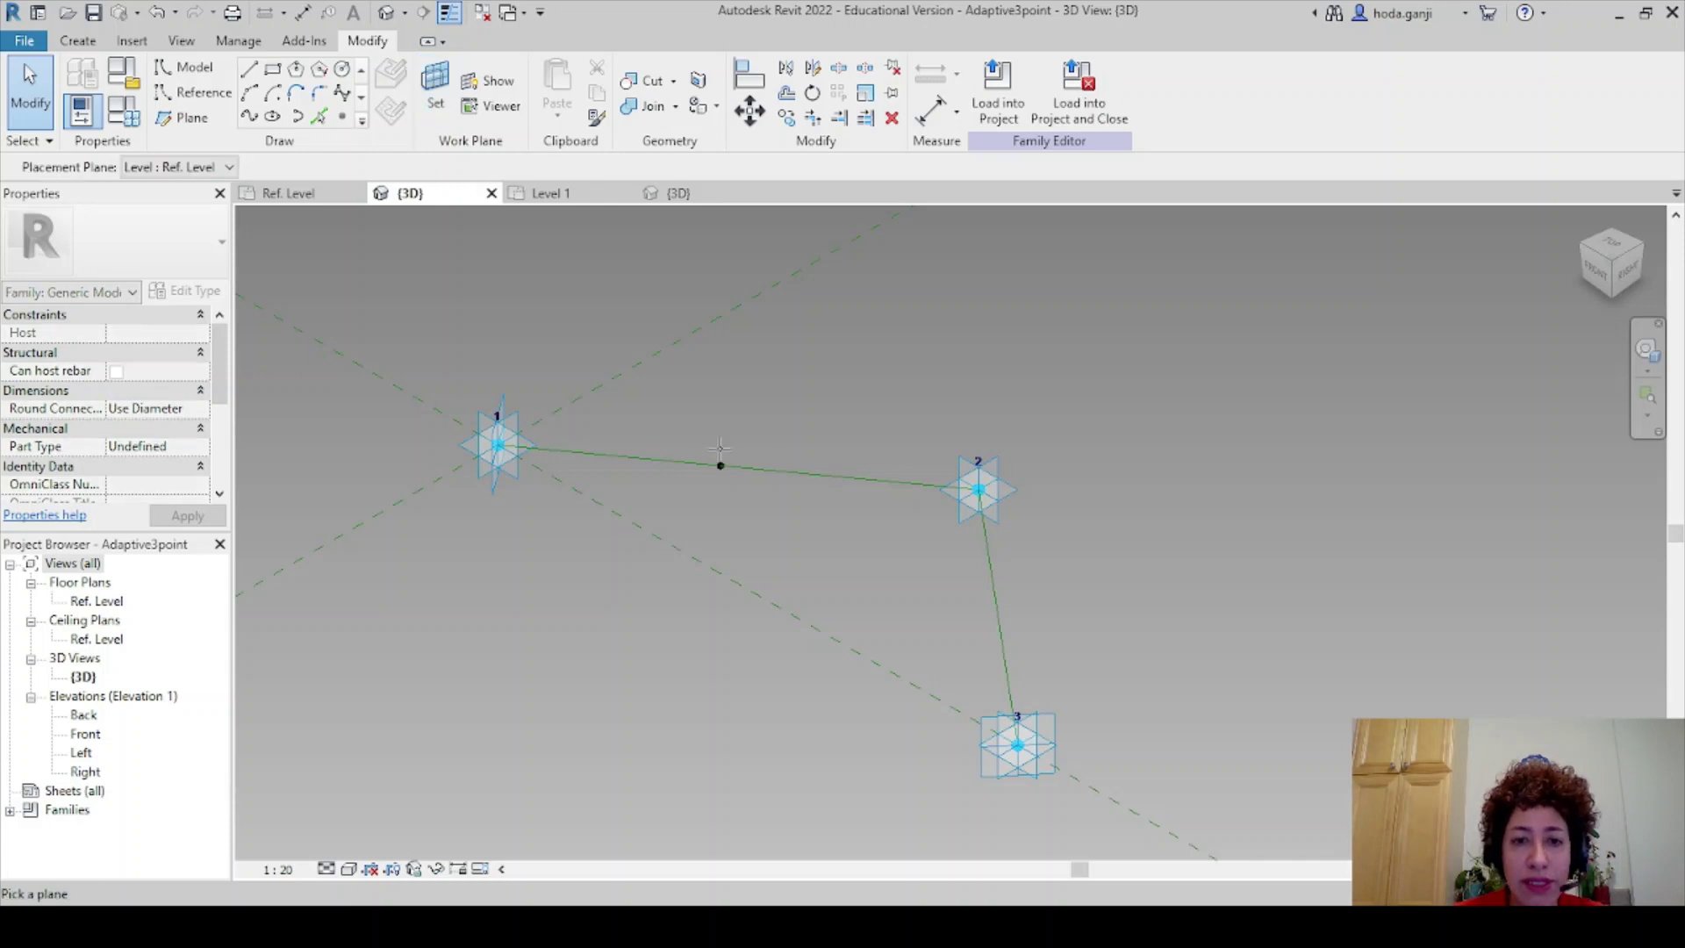
pyautogui.click(720, 466)
pyautogui.click(491, 81)
pyautogui.scroll(2, 728, 430)
# Change the family's length units to meters.
pyautogui.press('u')
pyautogui.press('n')
pyautogui.click(886, 386)
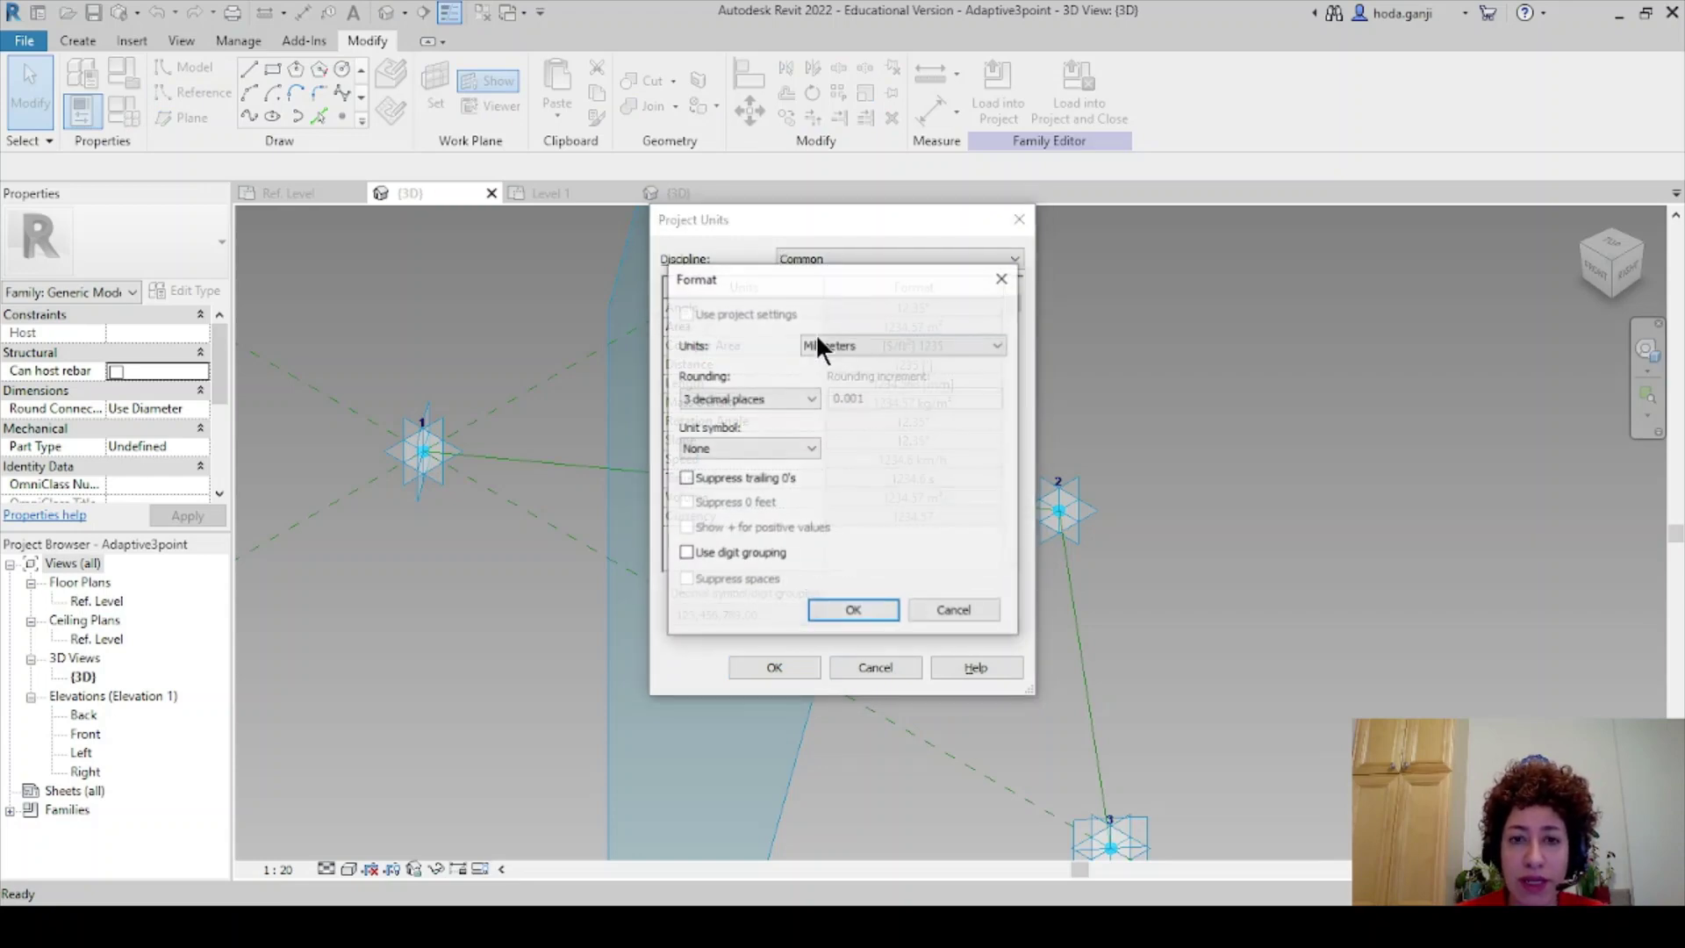
pyautogui.click(837, 344)
pyautogui.click(881, 420)
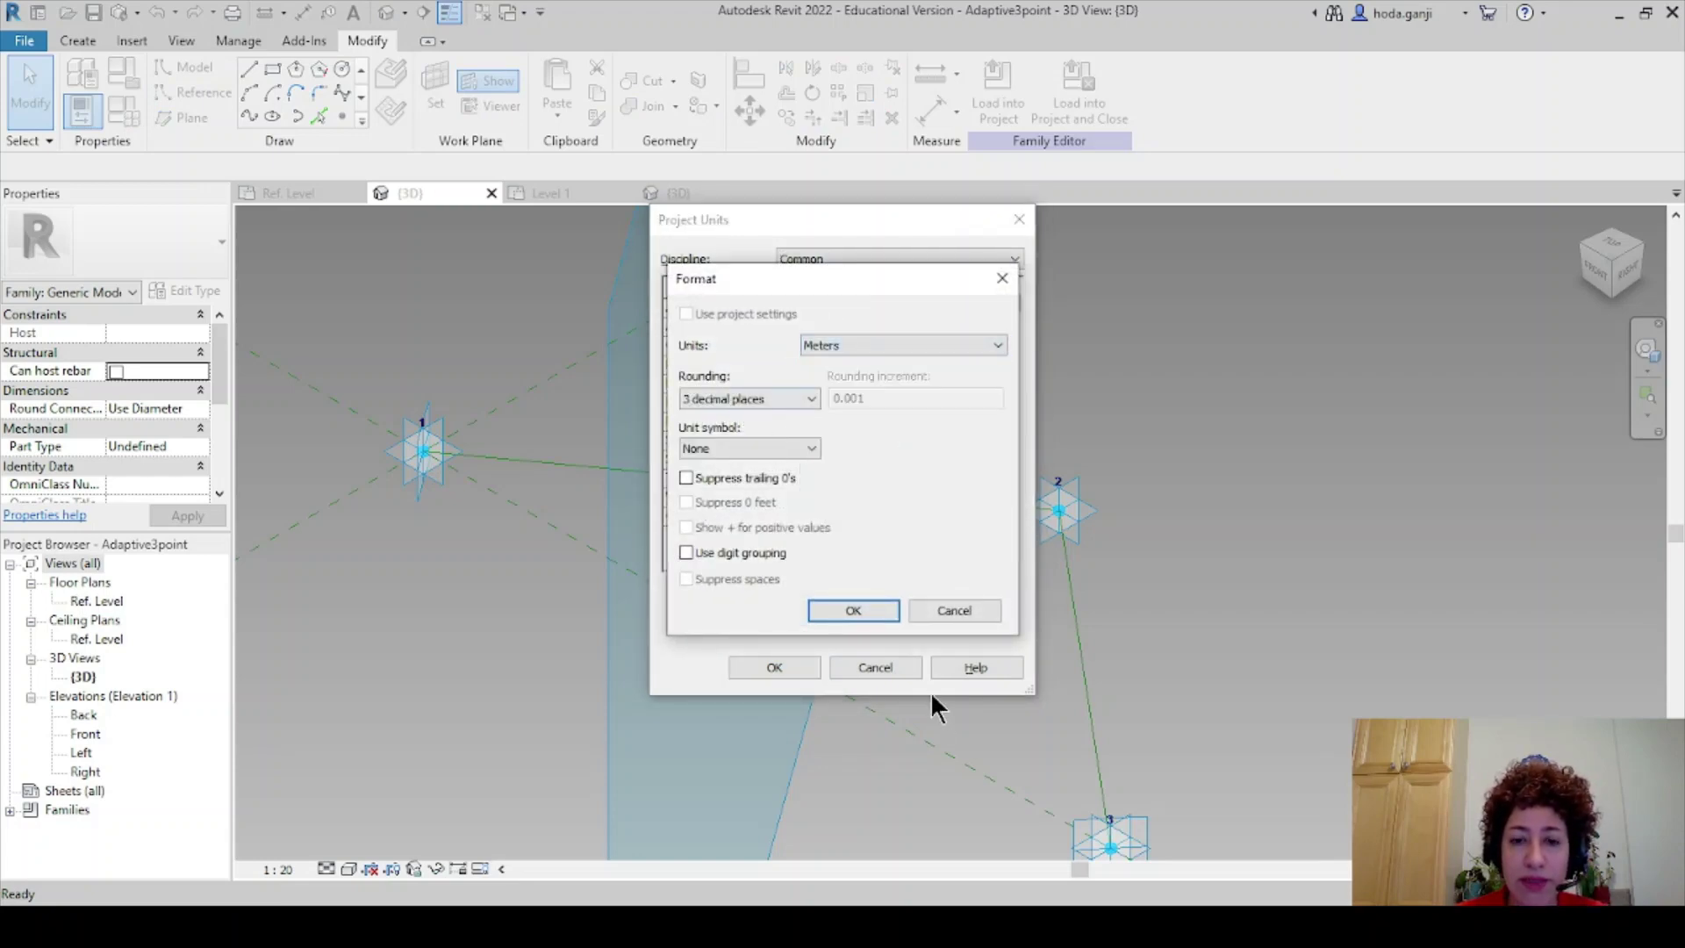
pyautogui.click(869, 609)
pyautogui.click(781, 665)
pyautogui.scroll(1, 741, 436)
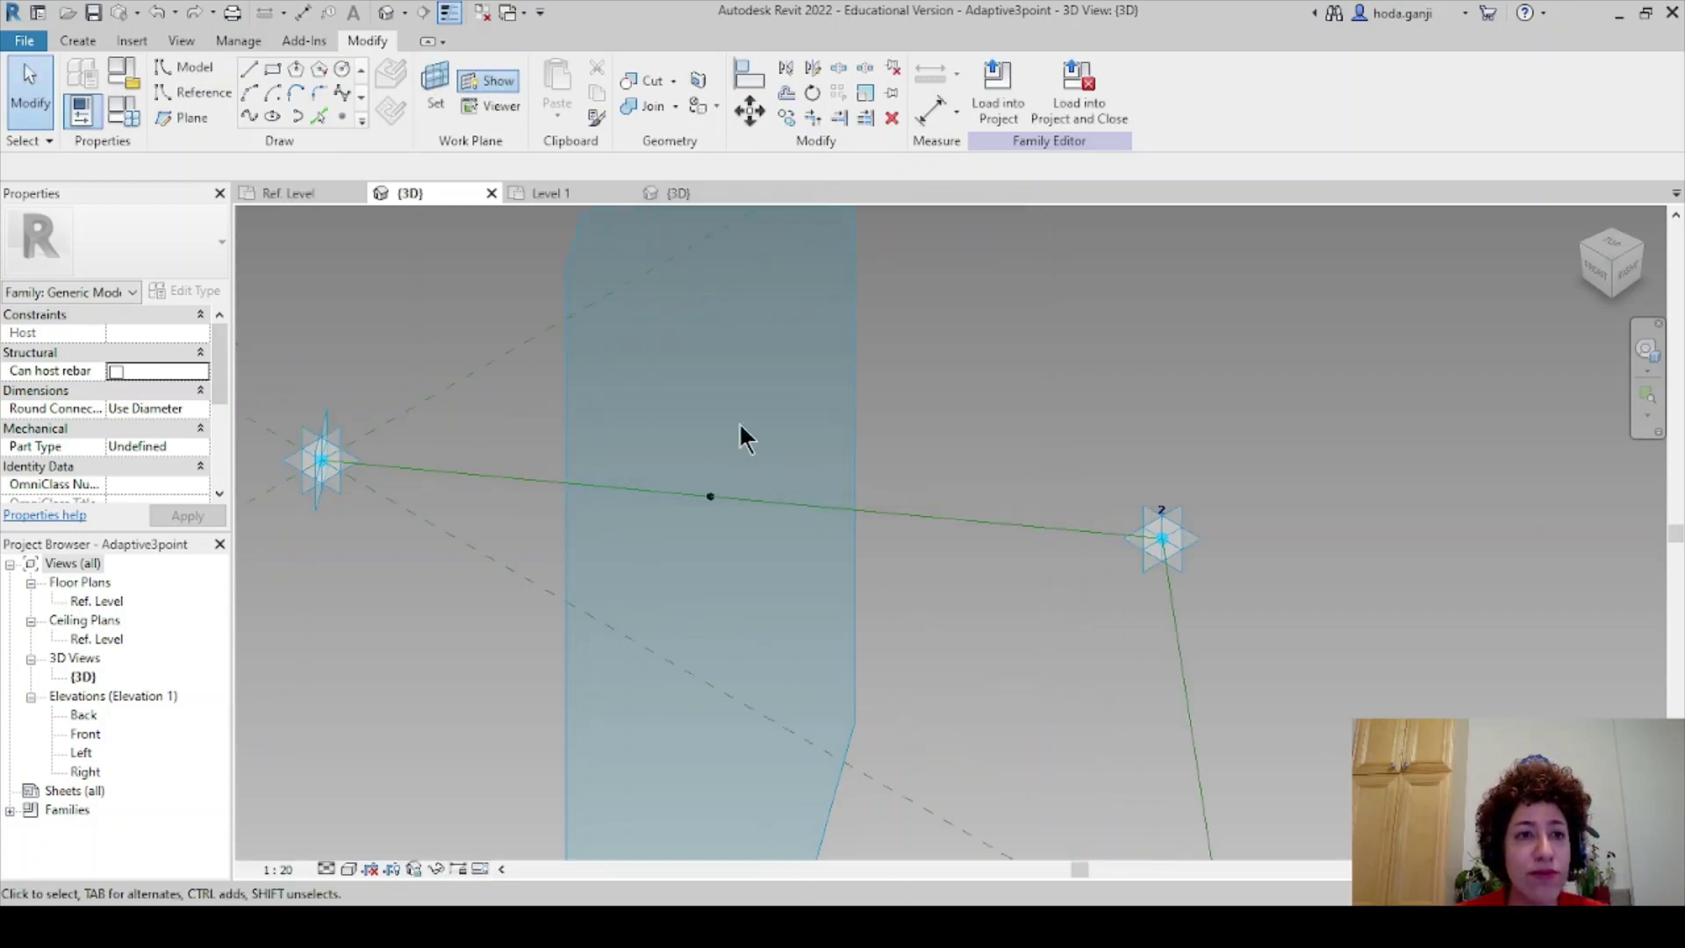
# Draw a circle of radius 0.1 centred on the new reference point.
pyautogui.click(342, 68)
pyautogui.scroll(1, 733, 497)
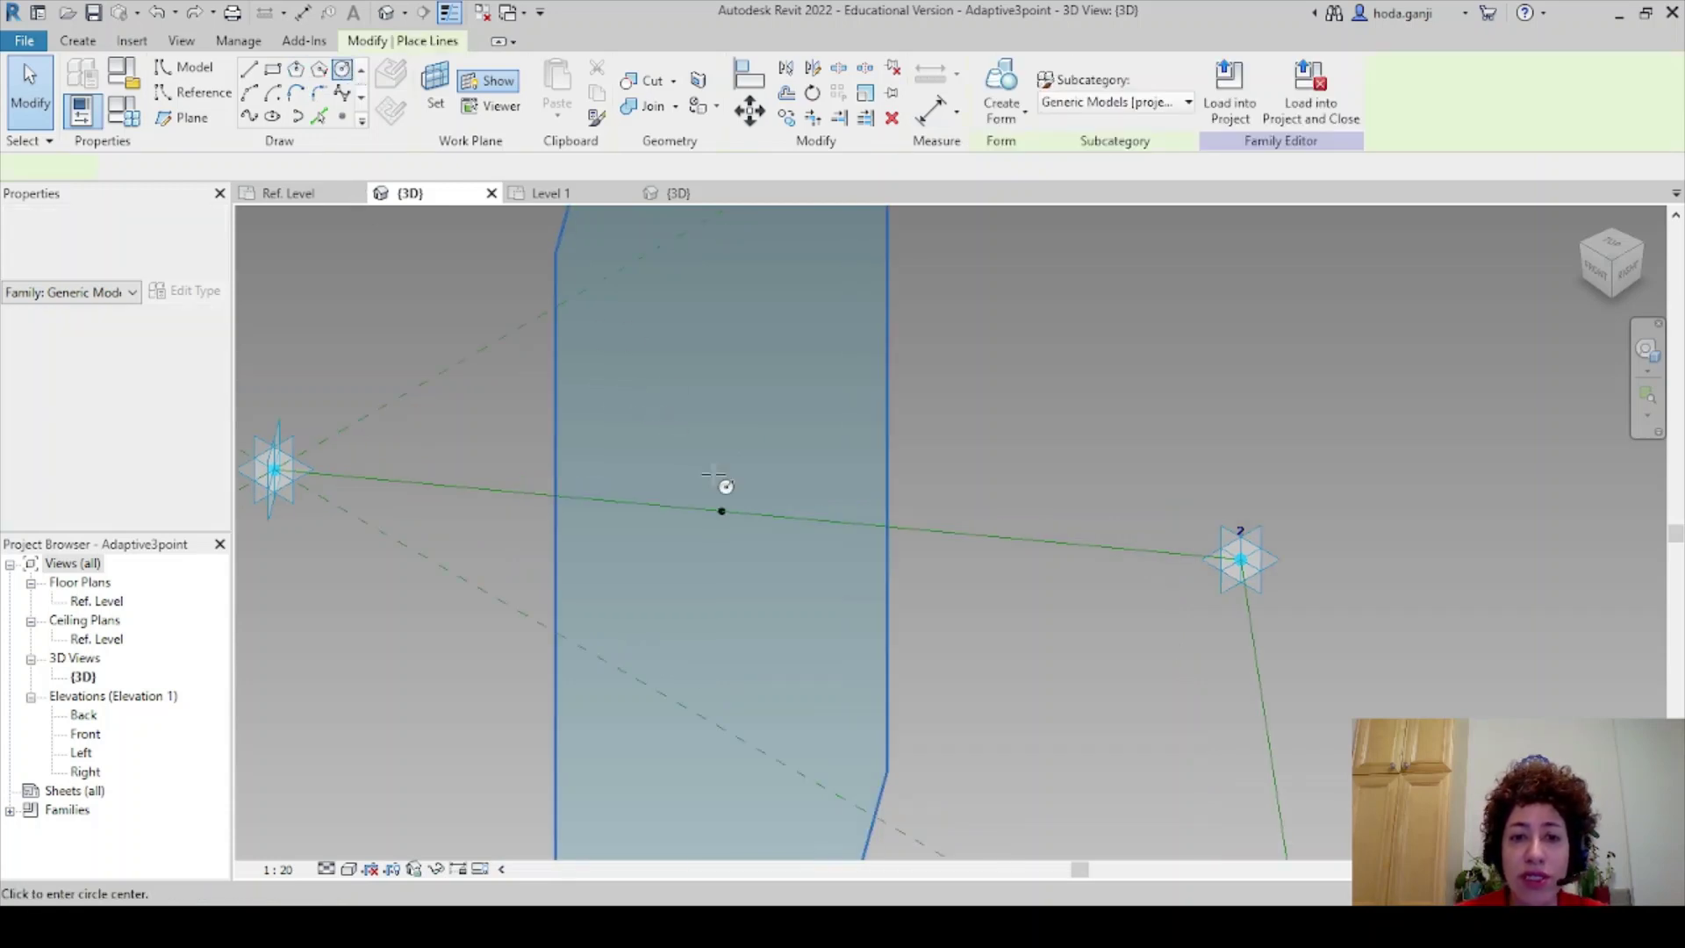
pyautogui.click(722, 510)
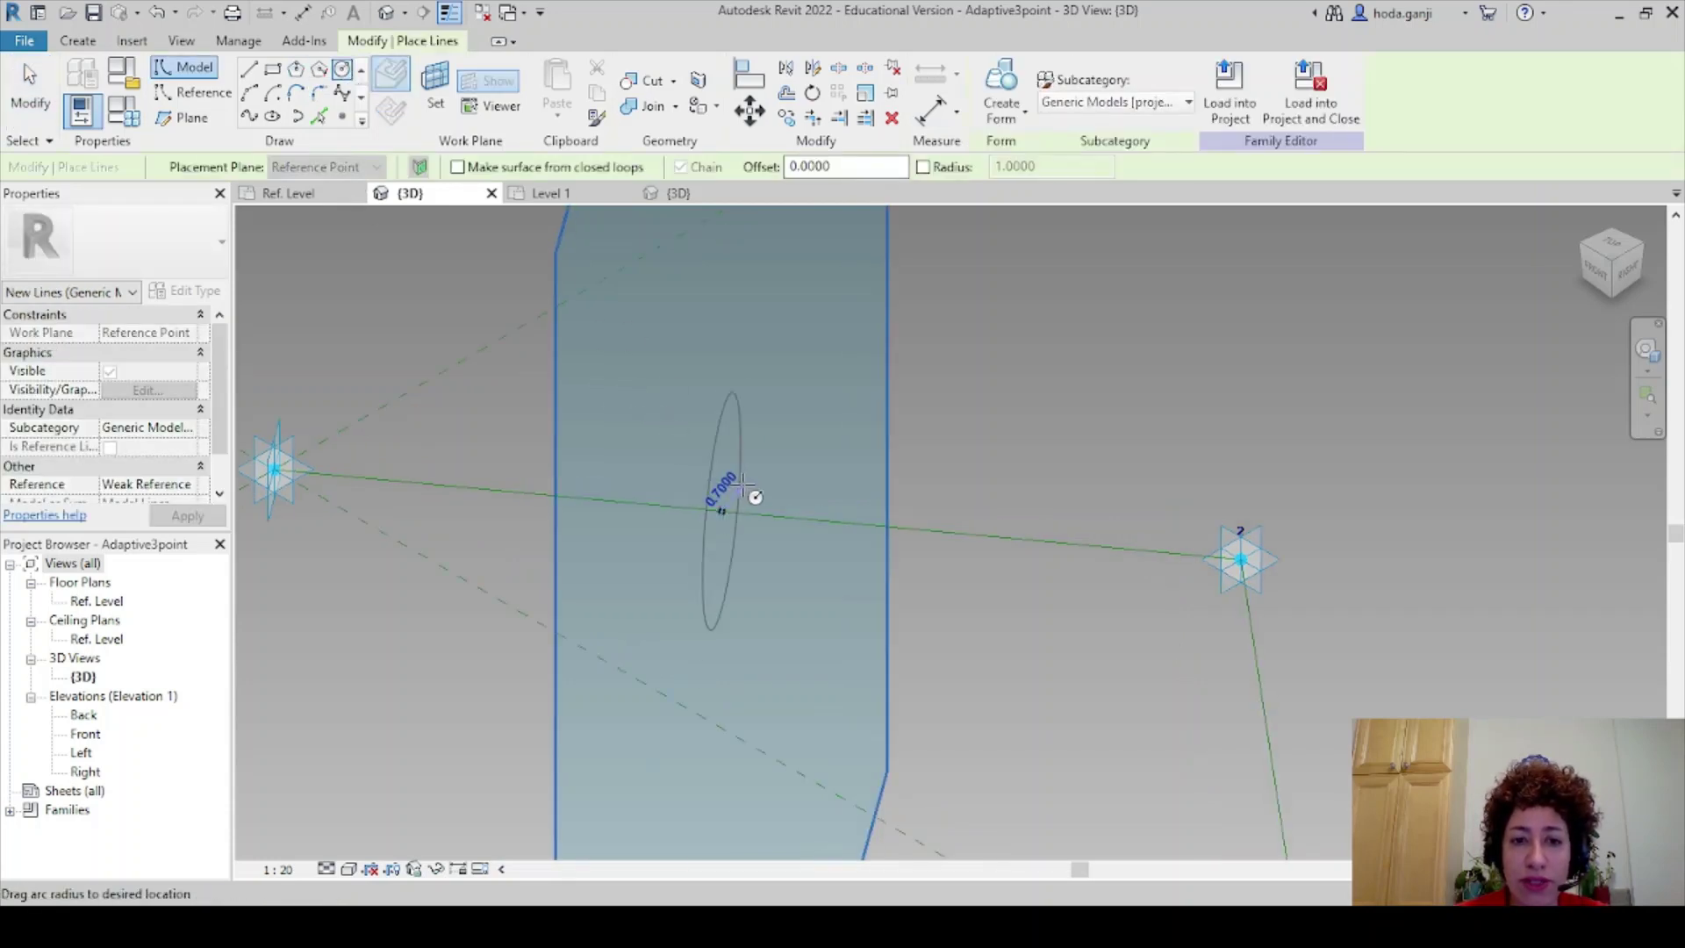
pyautogui.write('.1')
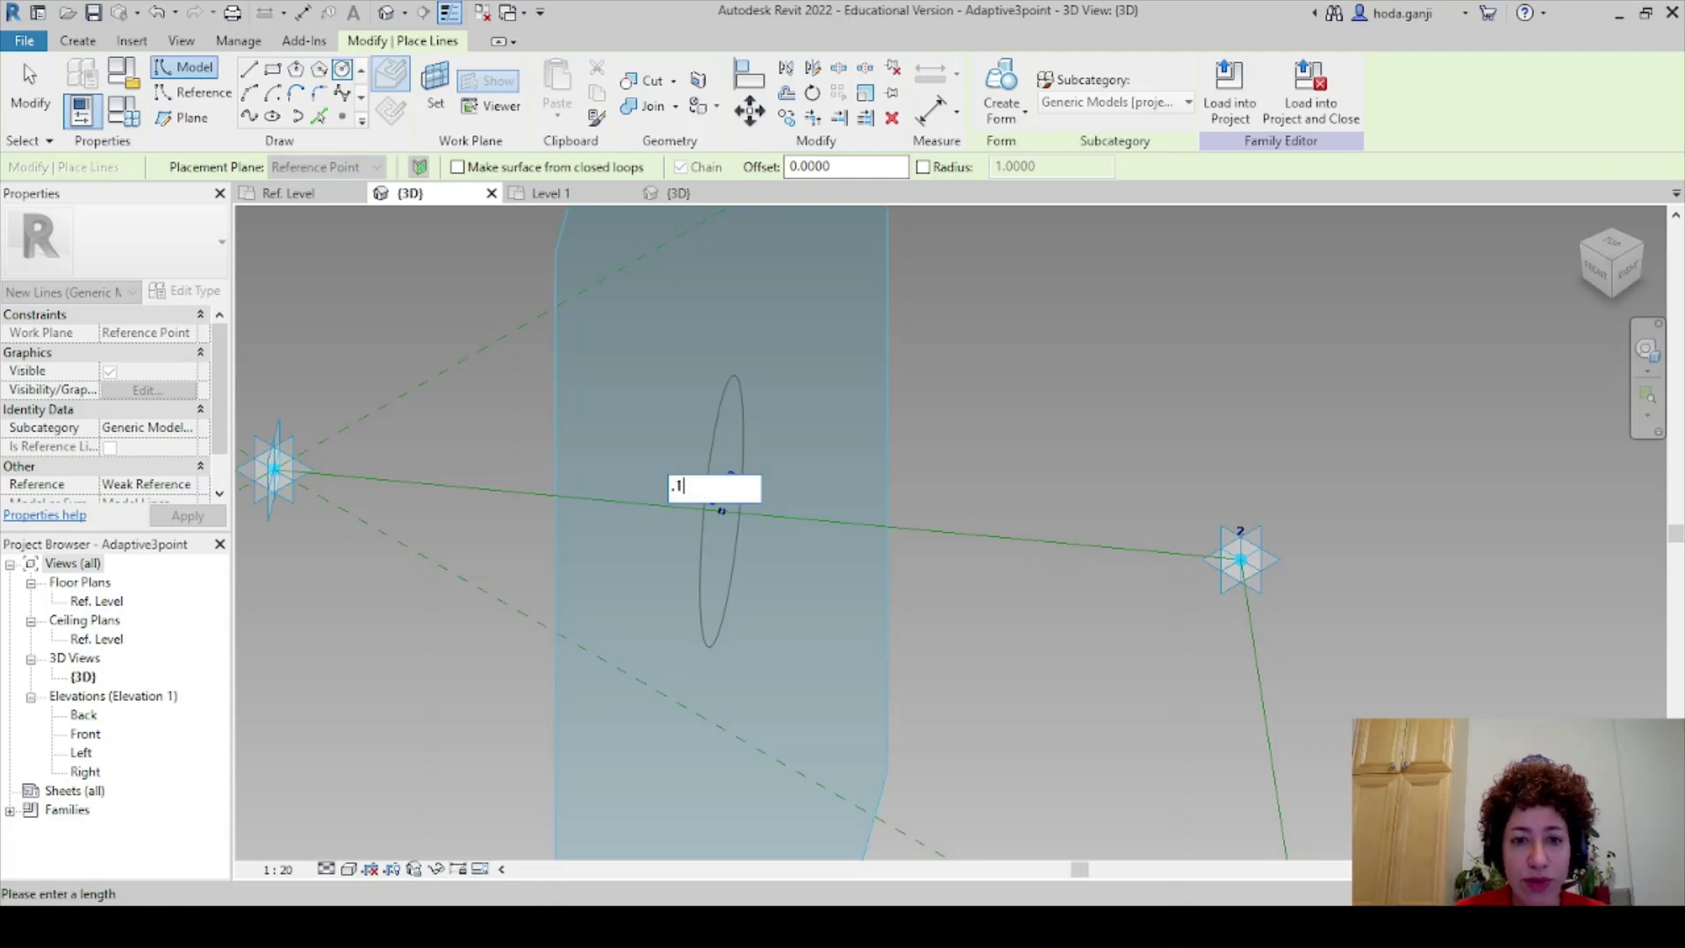
pyautogui.press('Return')
pyautogui.scroll(2, 722, 516)
pyautogui.press('Escape')
pyautogui.scroll(2, 707, 582)
pyautogui.press('Escape')
pyautogui.click(708, 519)
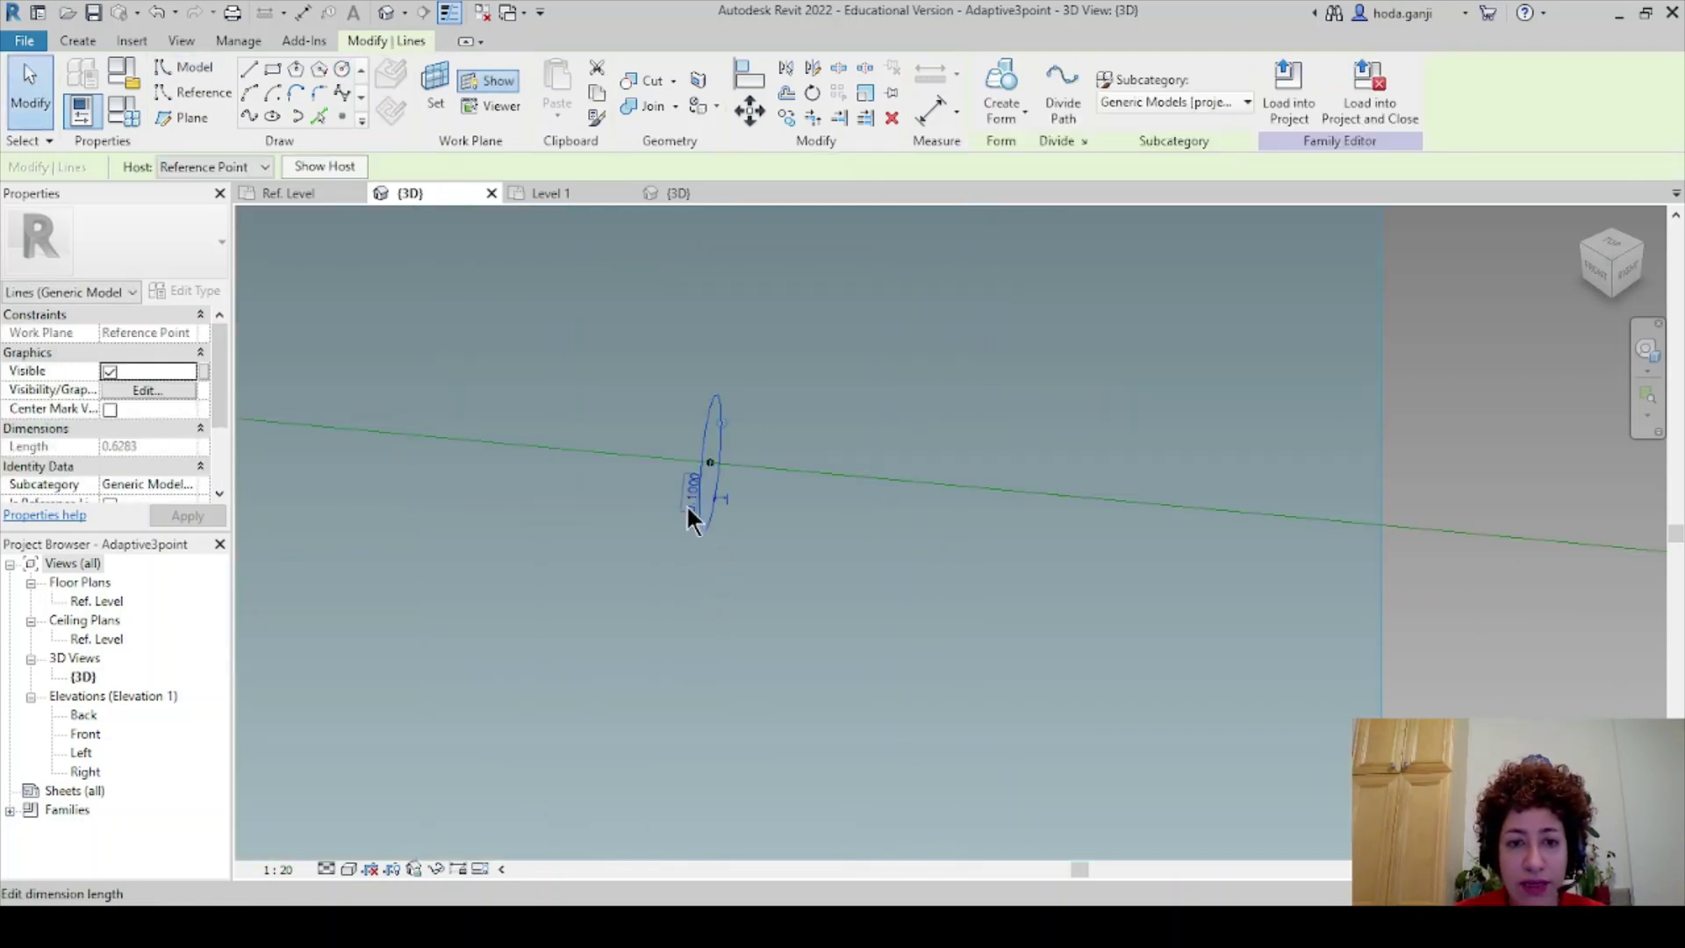
pyautogui.click(698, 501)
pyautogui.press('Escape')
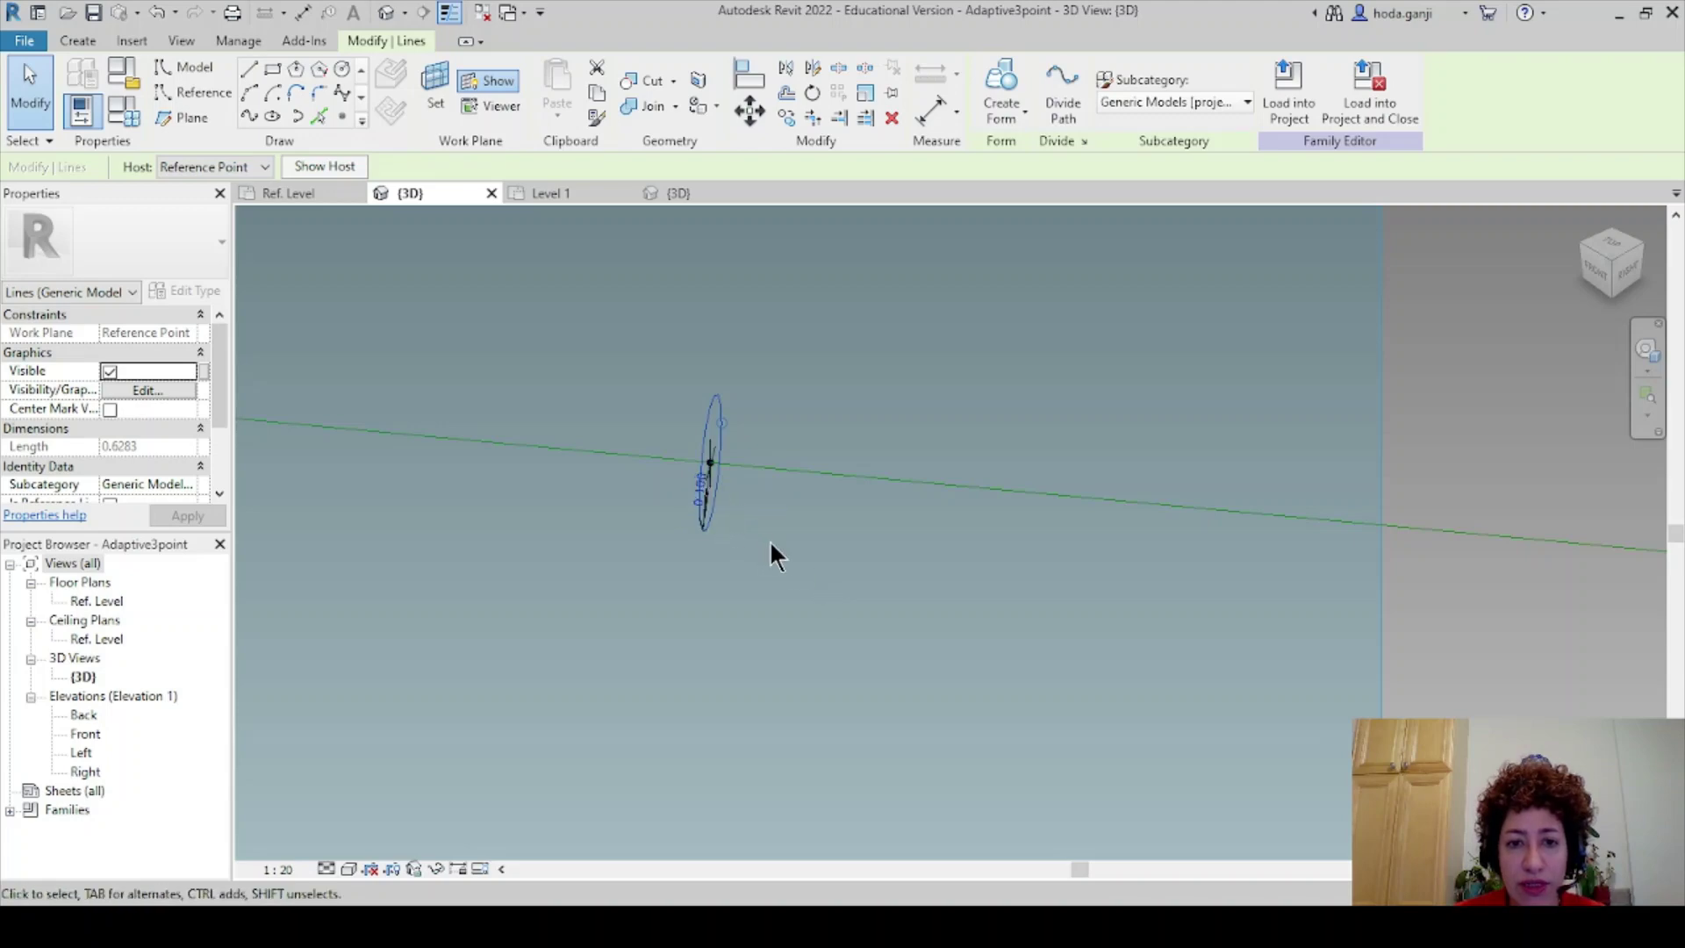
pyautogui.scroll(3, 737, 509)
# Create a Diameter parameter from the circle's 0.100 dimension.
pyautogui.click(635, 465)
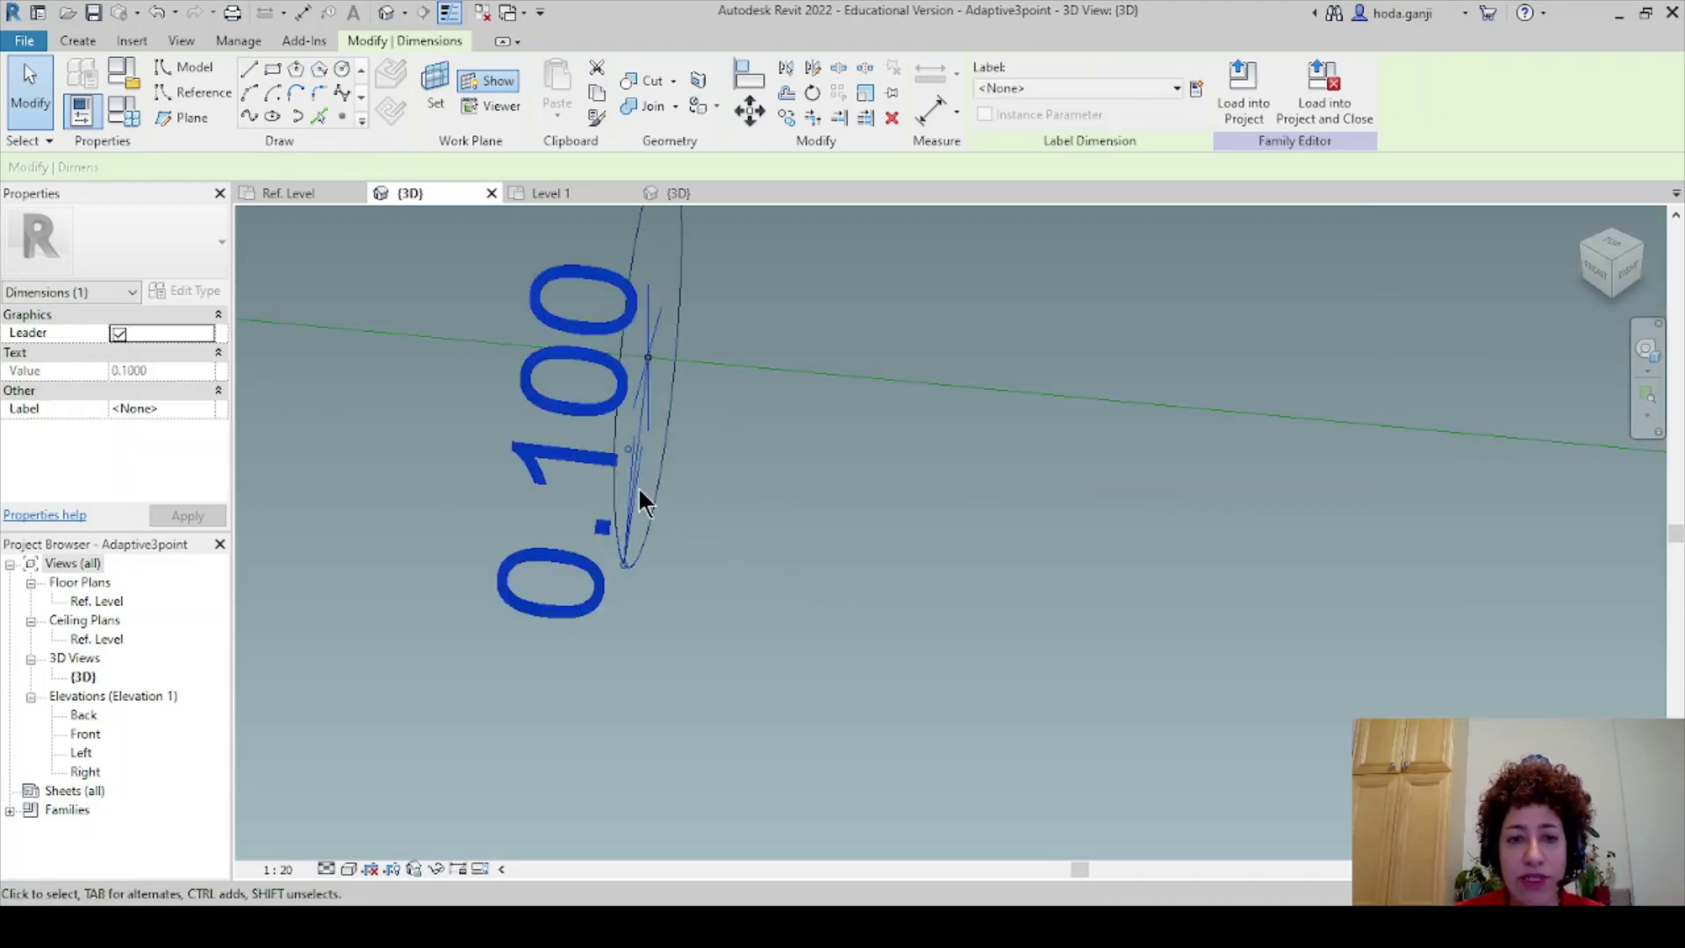
pyautogui.click(1198, 87)
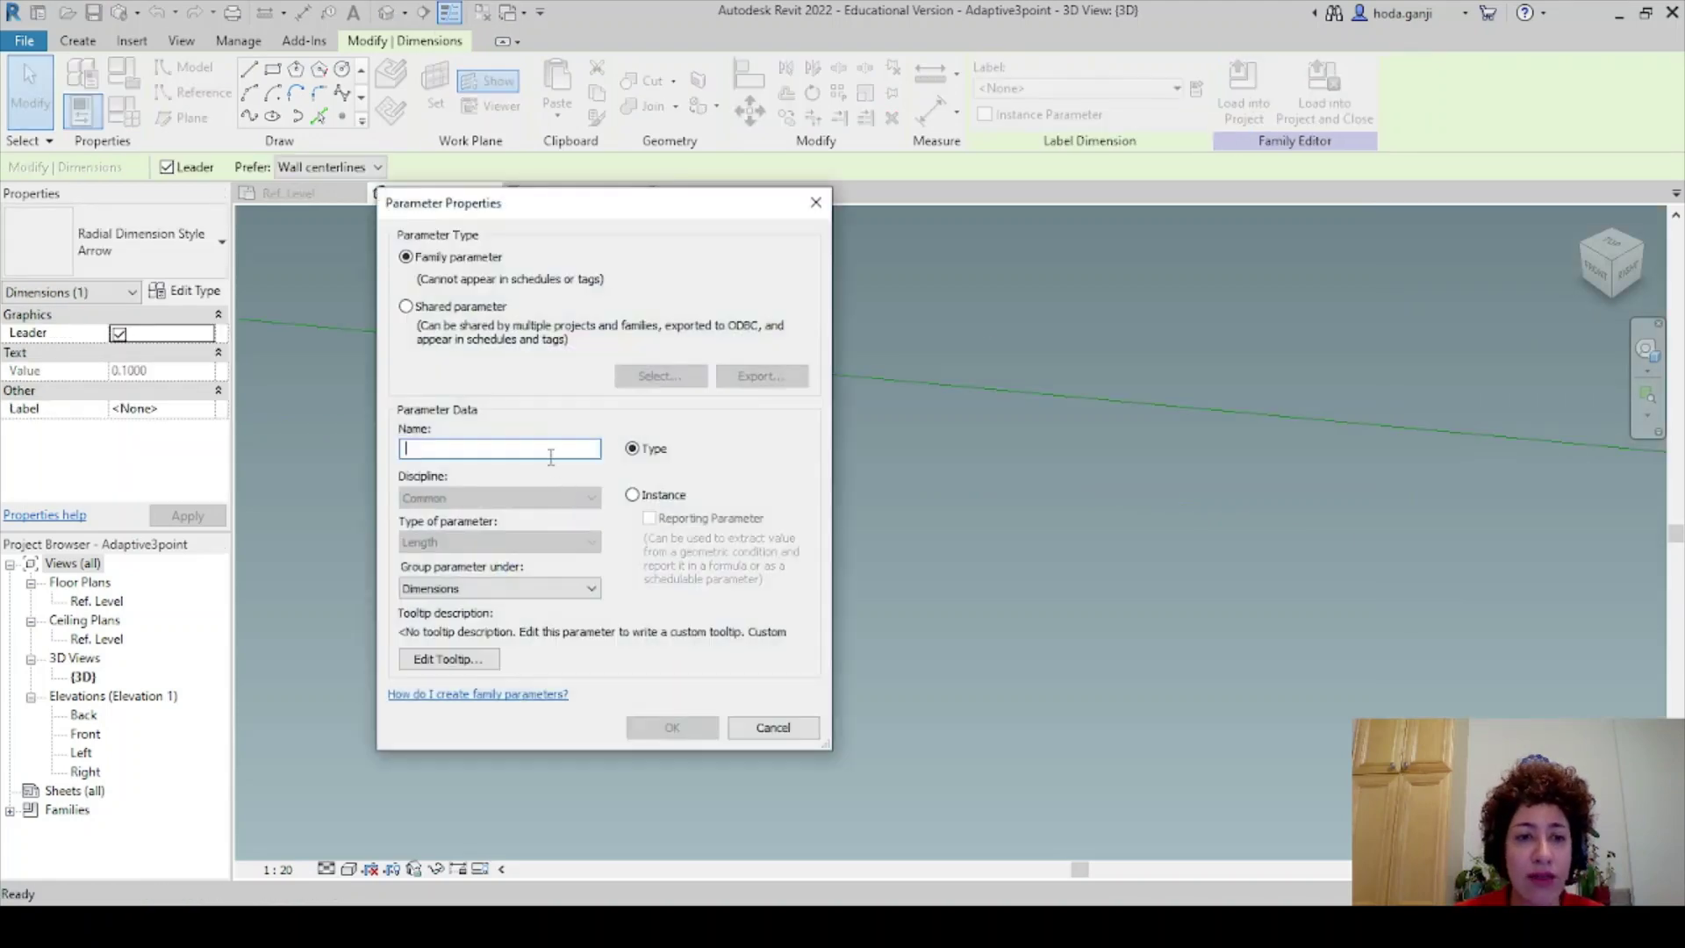
pyautogui.write('Diameter')
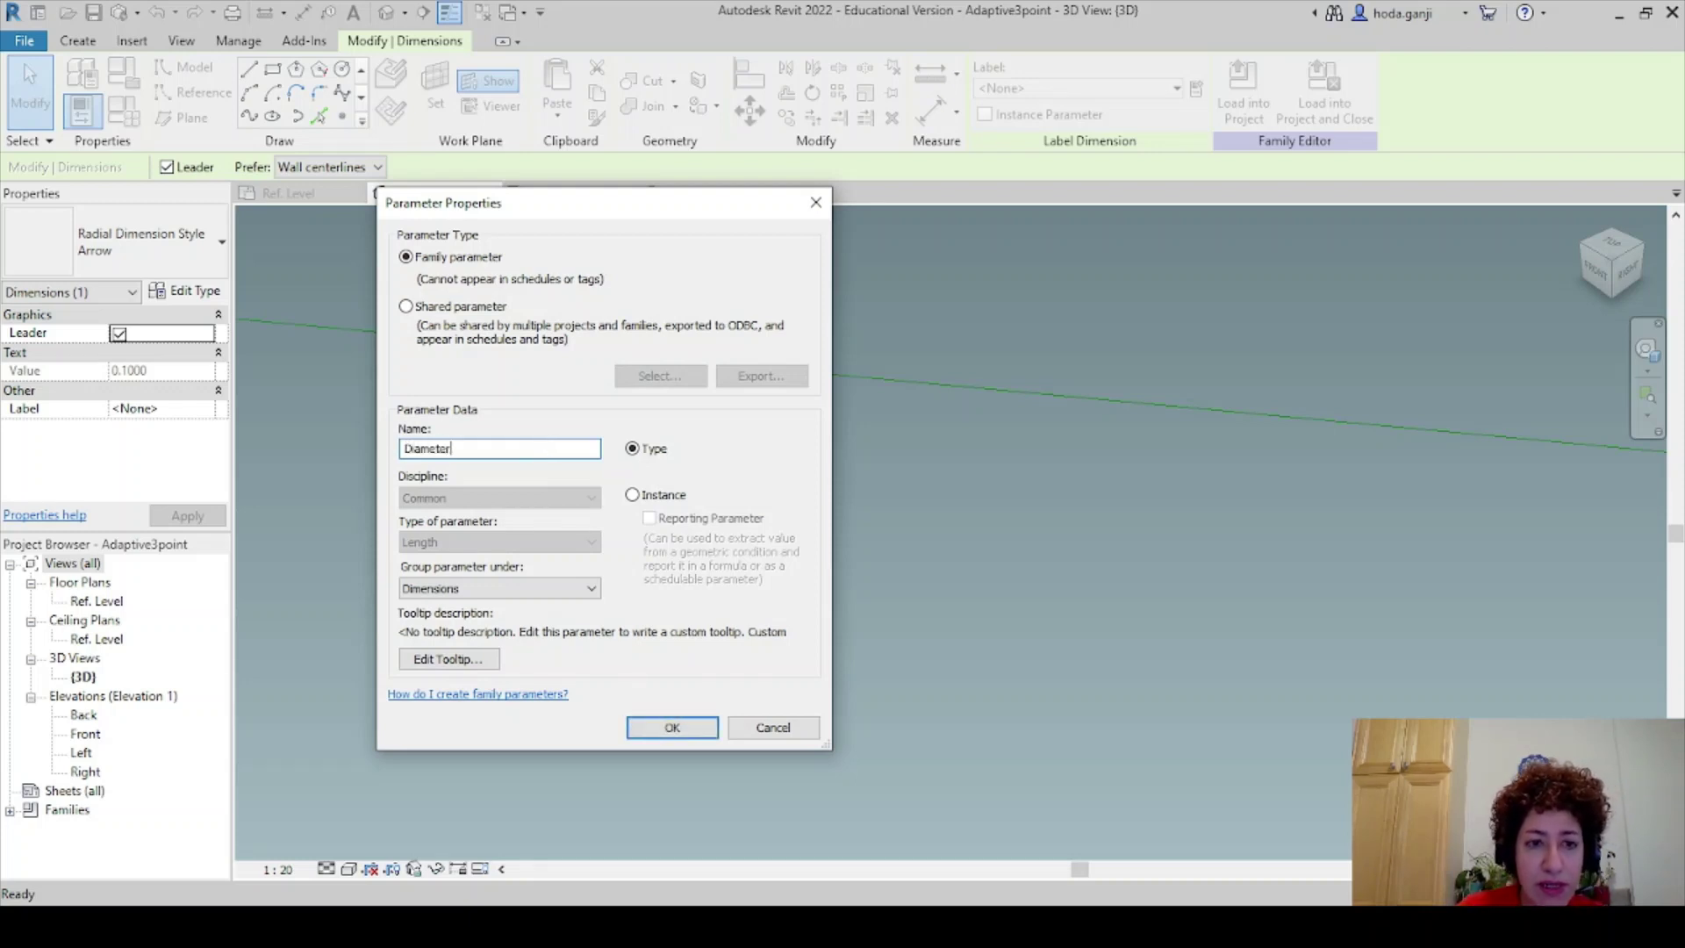
pyautogui.click(672, 728)
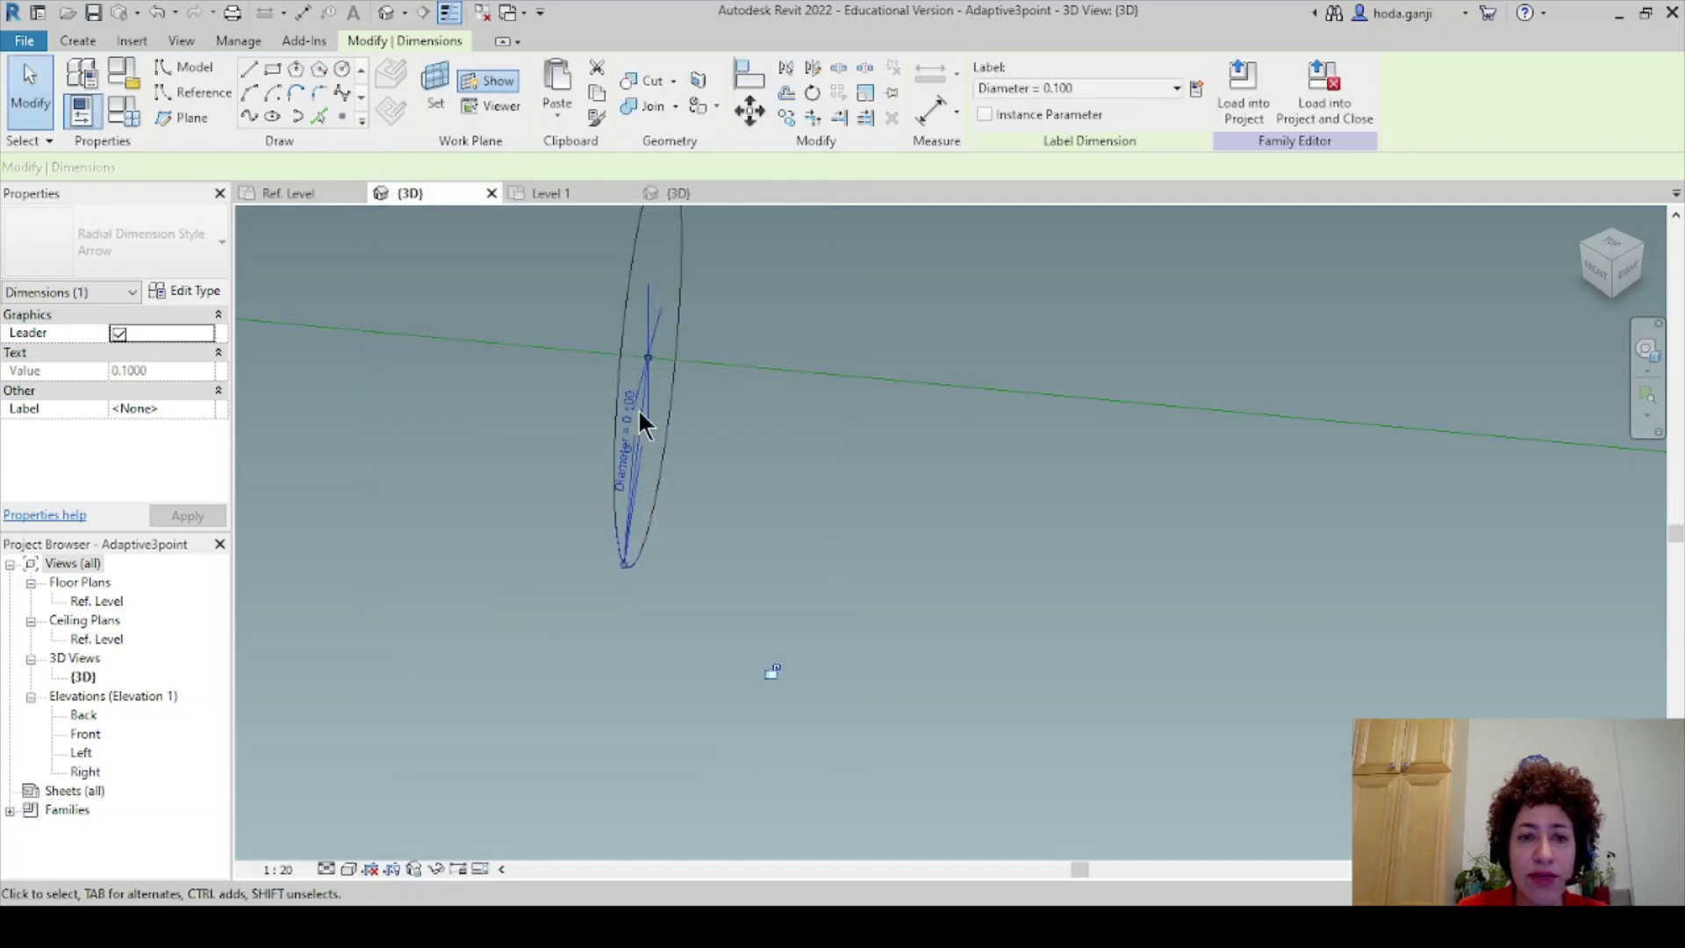
pyautogui.scroll(-3, 639, 408)
# Clear the selection and hide the work plane in the 3D view.
pyautogui.click(1174, 310)
pyautogui.scroll(4, 840, 383)
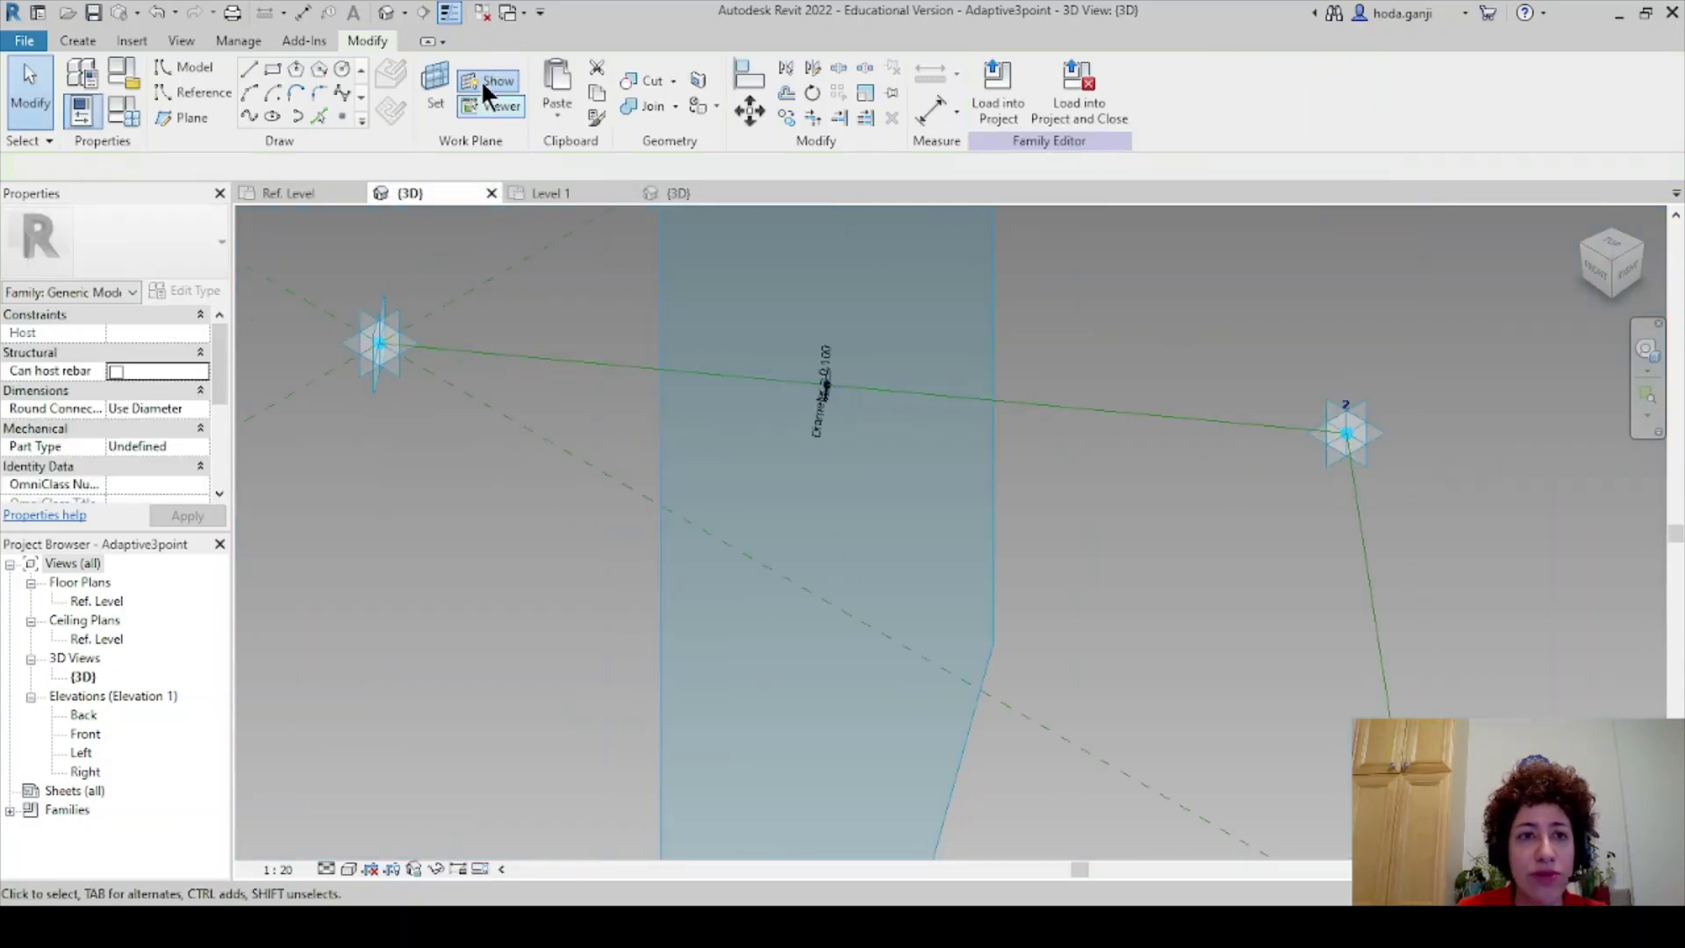
pyautogui.click(497, 80)
pyautogui.scroll(2, 925, 387)
pyautogui.scroll(4, 733, 372)
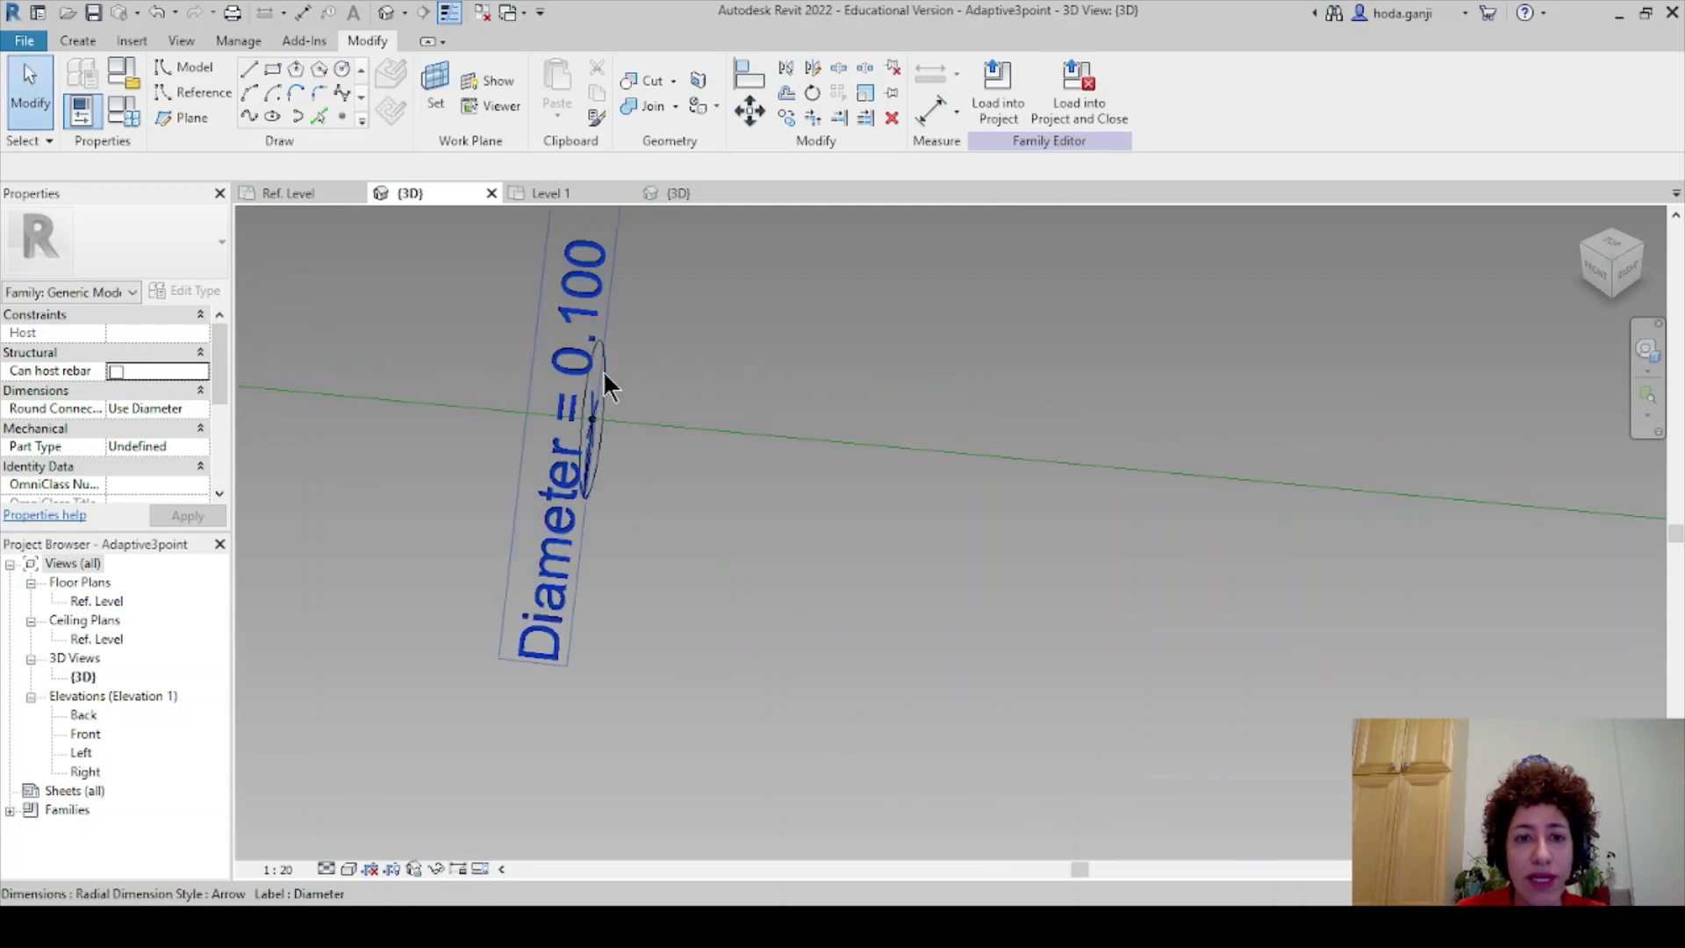
# Select the line chain through points 1–3 with the Diameter circle and make a solid tube form.
pyautogui.click(667, 423)
pyautogui.scroll(-5, 808, 328)
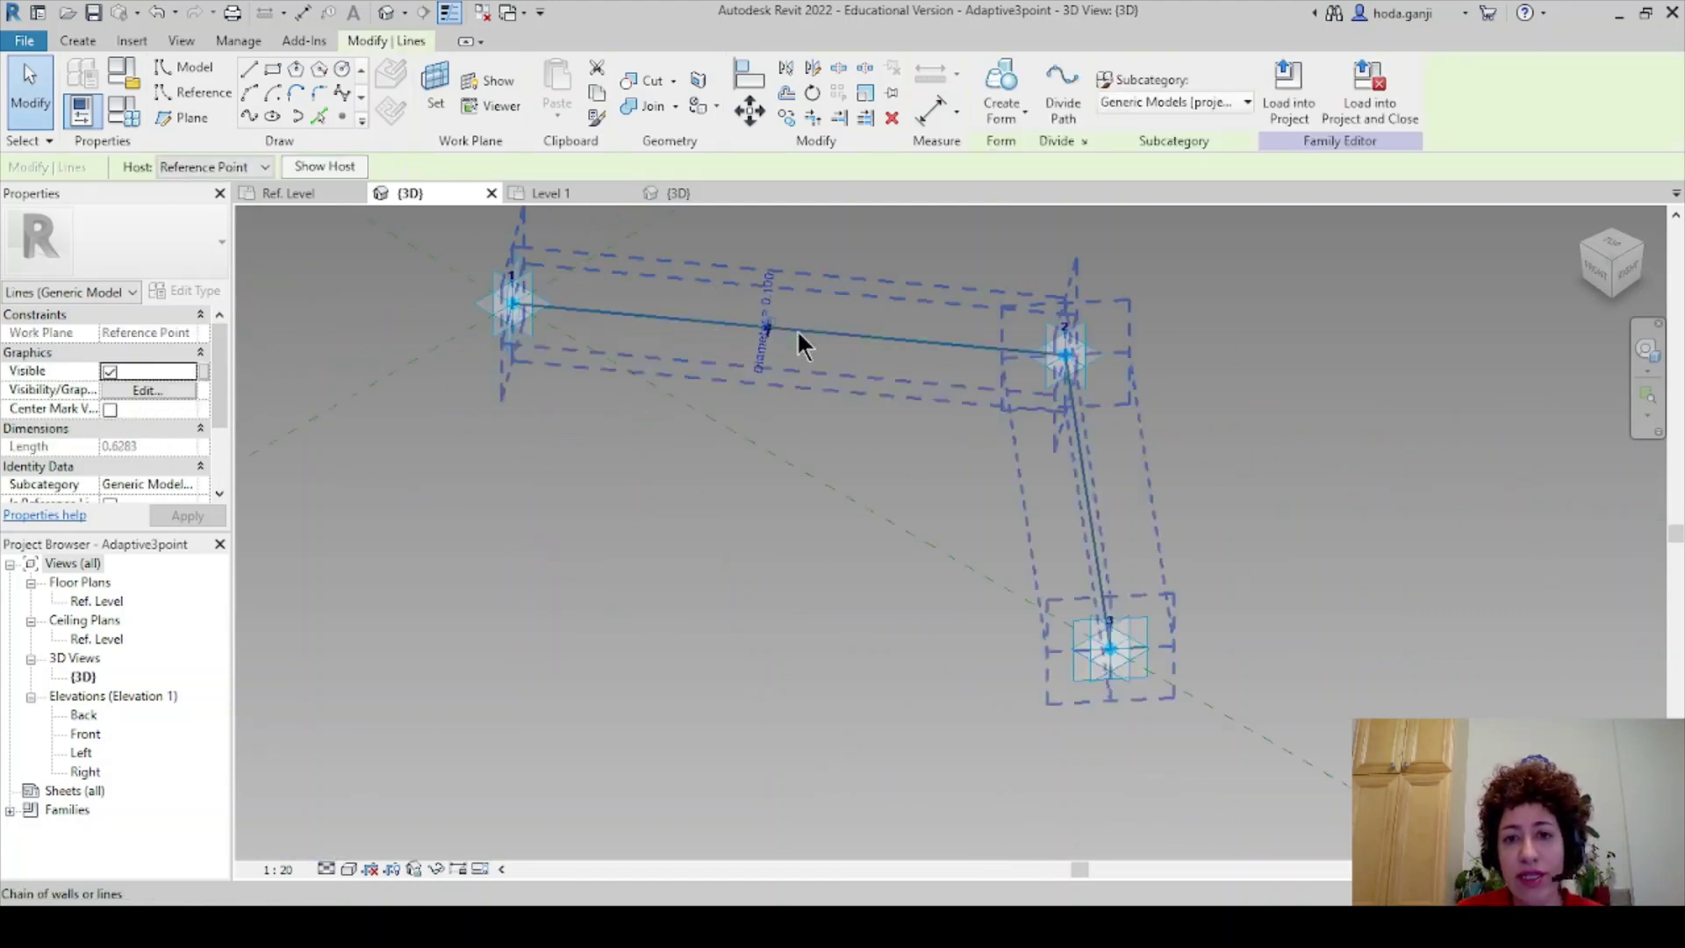
pyautogui.press('Tab')
pyautogui.click(887, 334)
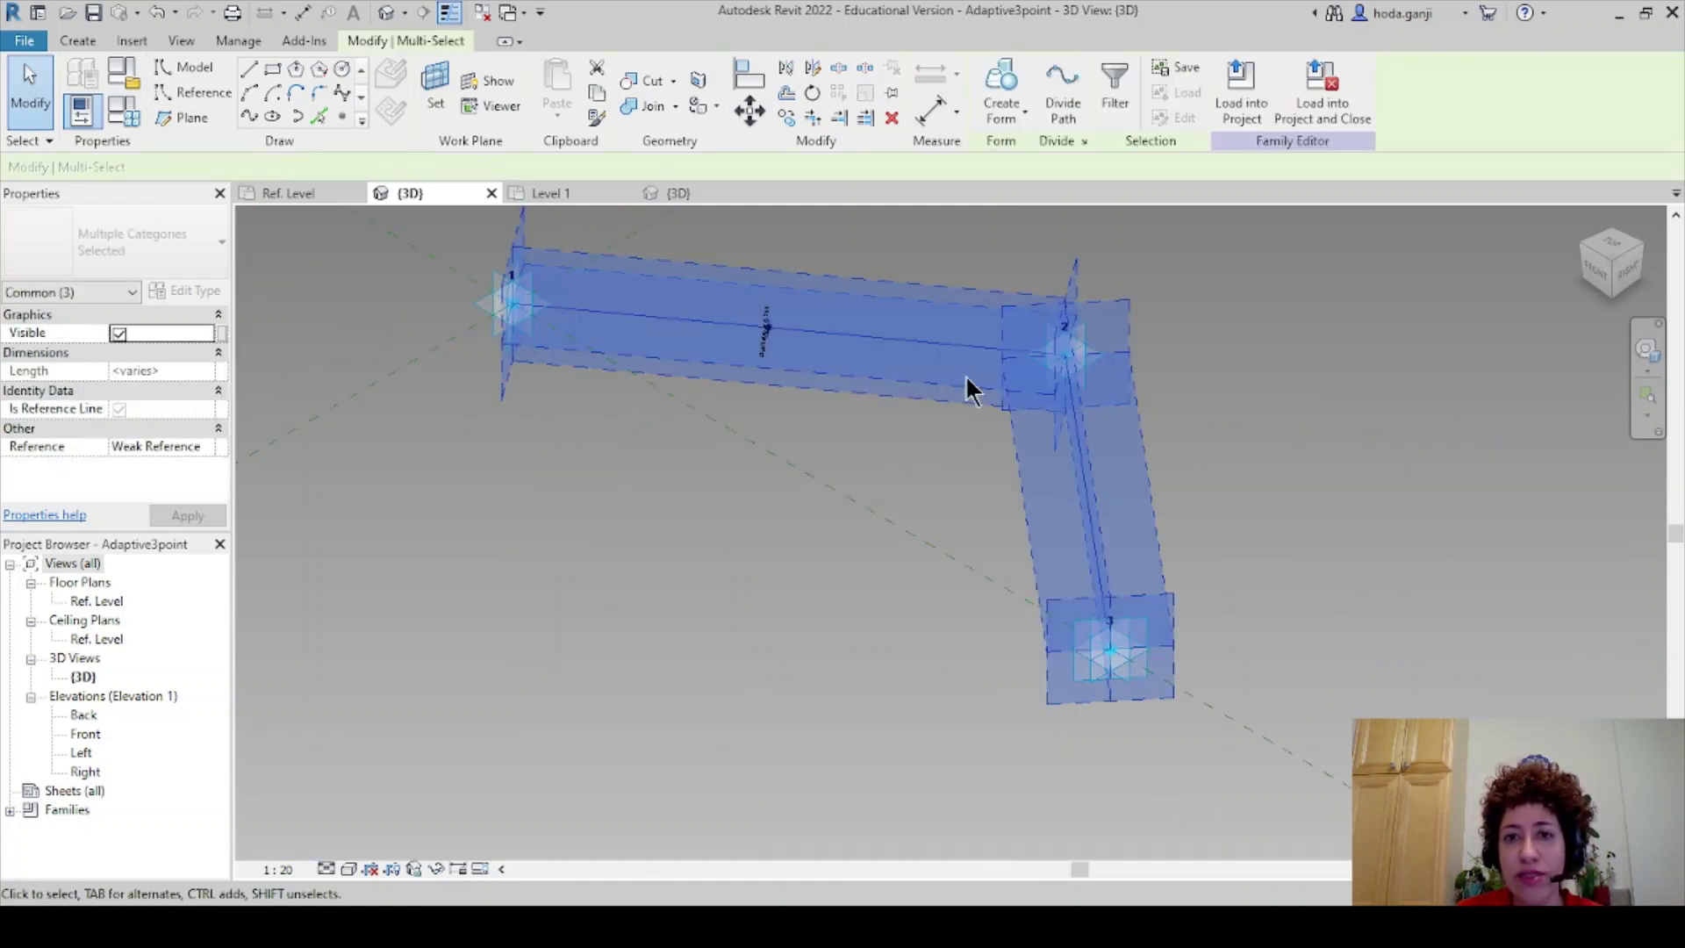
pyautogui.click(992, 96)
pyautogui.scroll(2, 1053, 368)
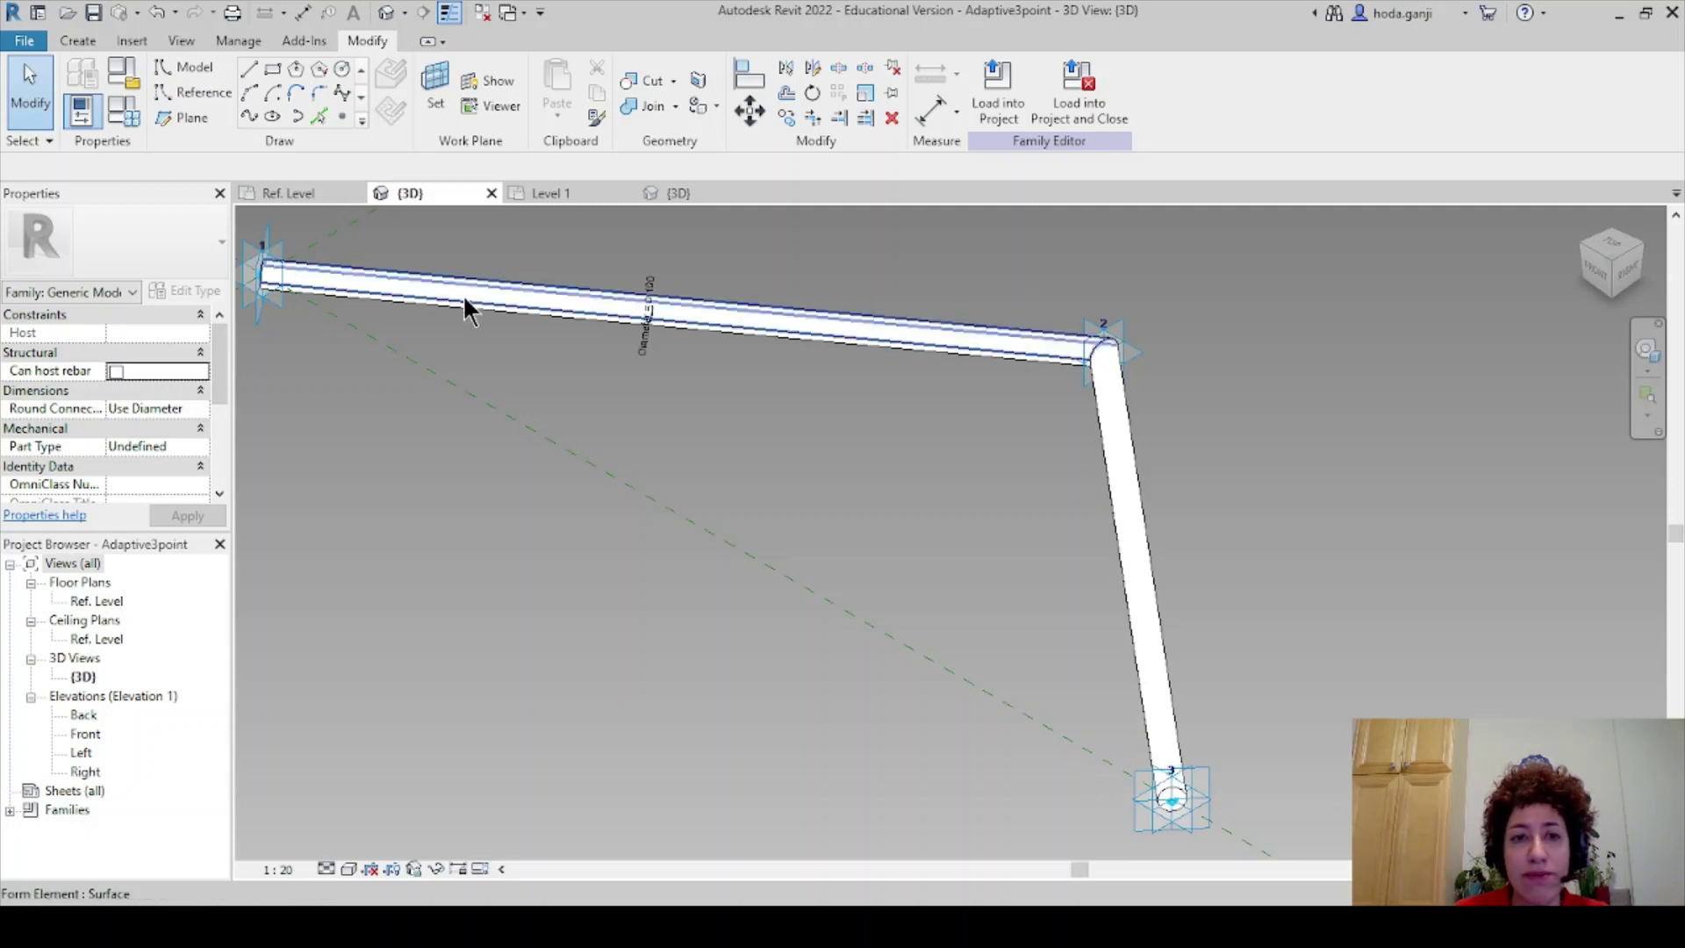
pyautogui.scroll(-2, 623, 403)
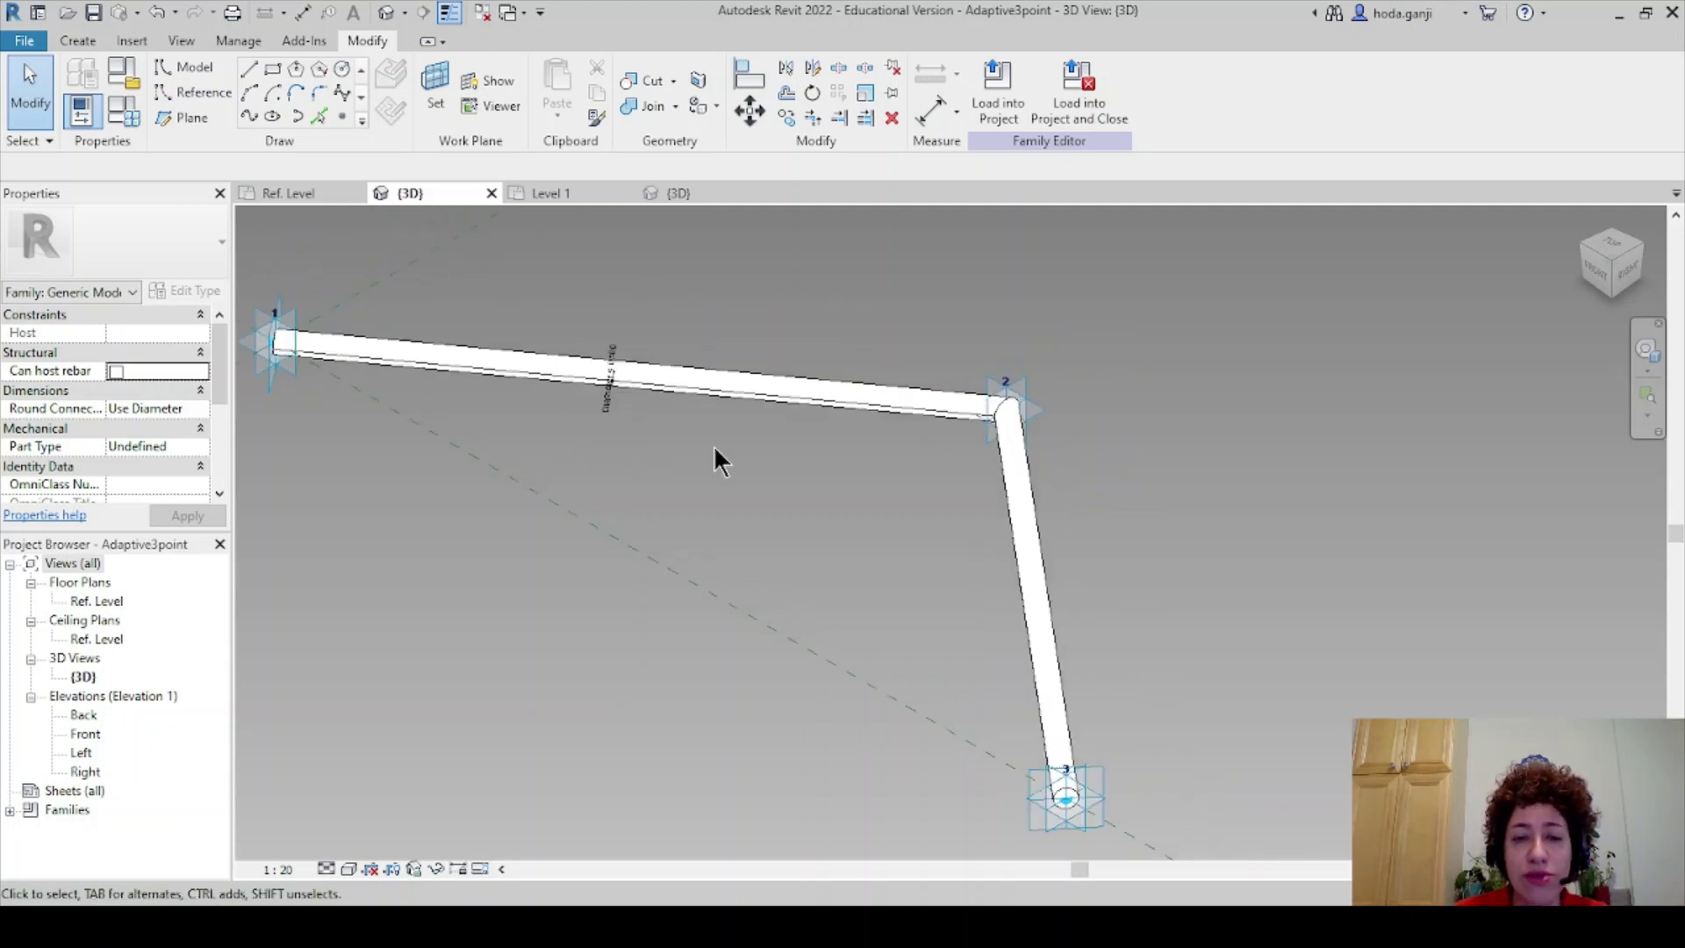
pyautogui.moveTo(713, 445); pyautogui.dragTo(715, 419, button='middle')
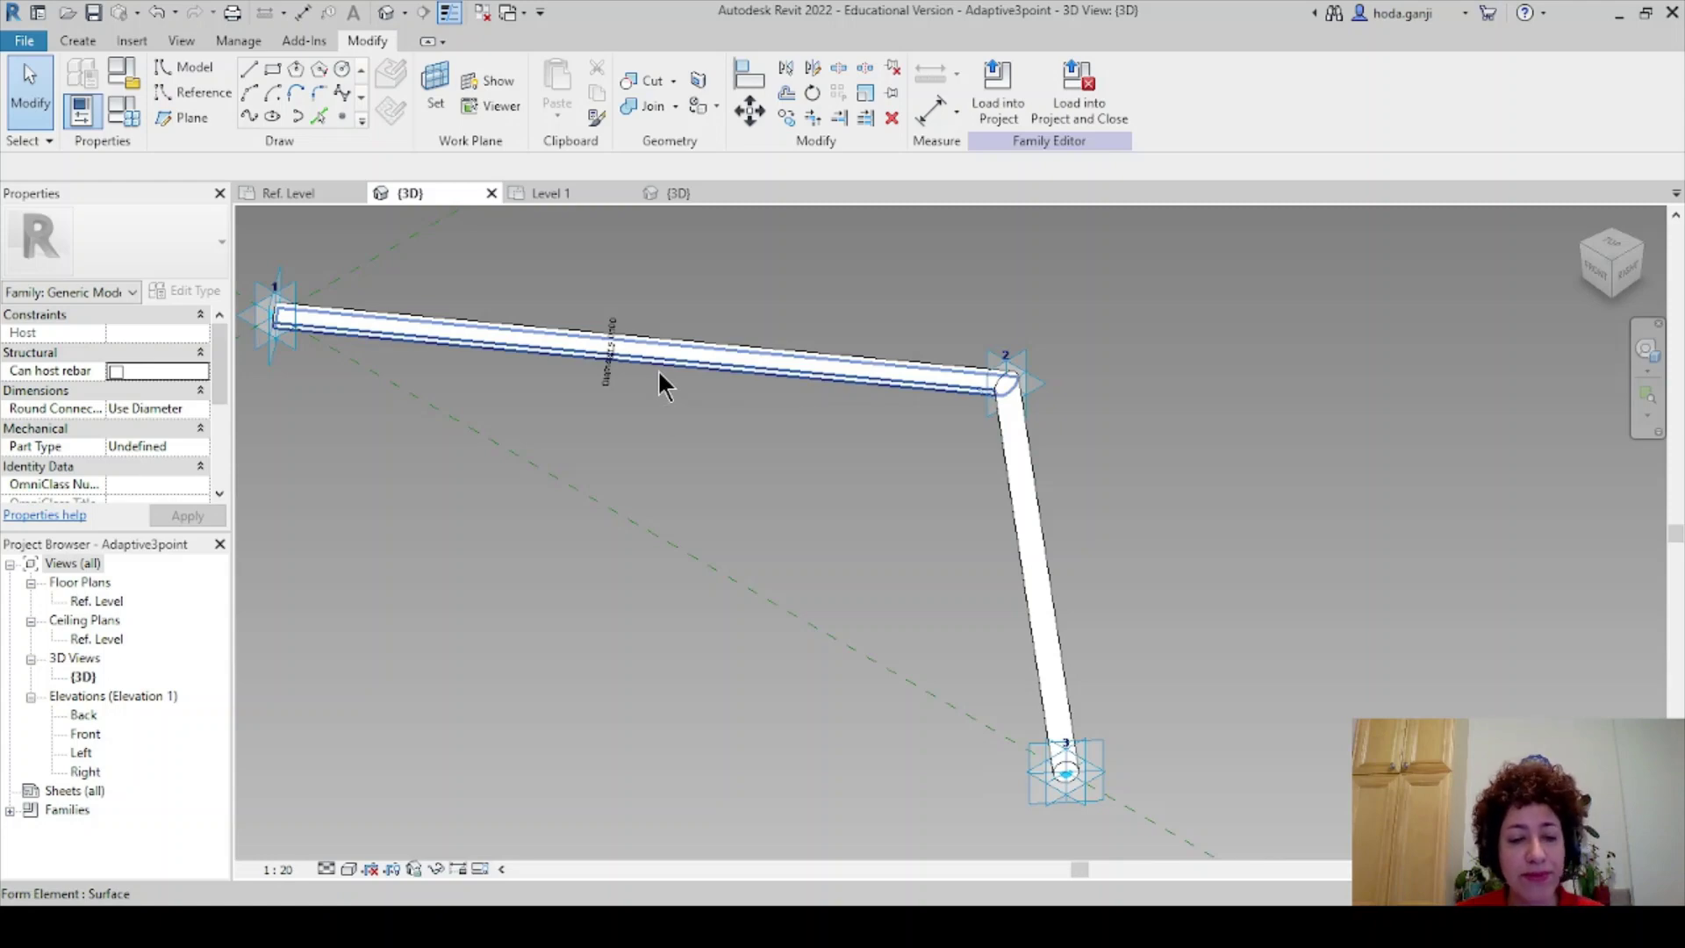
# Load the Adaptive3point family into Project6 without placing it, then view the project's default 3D view.
pyautogui.click(986, 95)
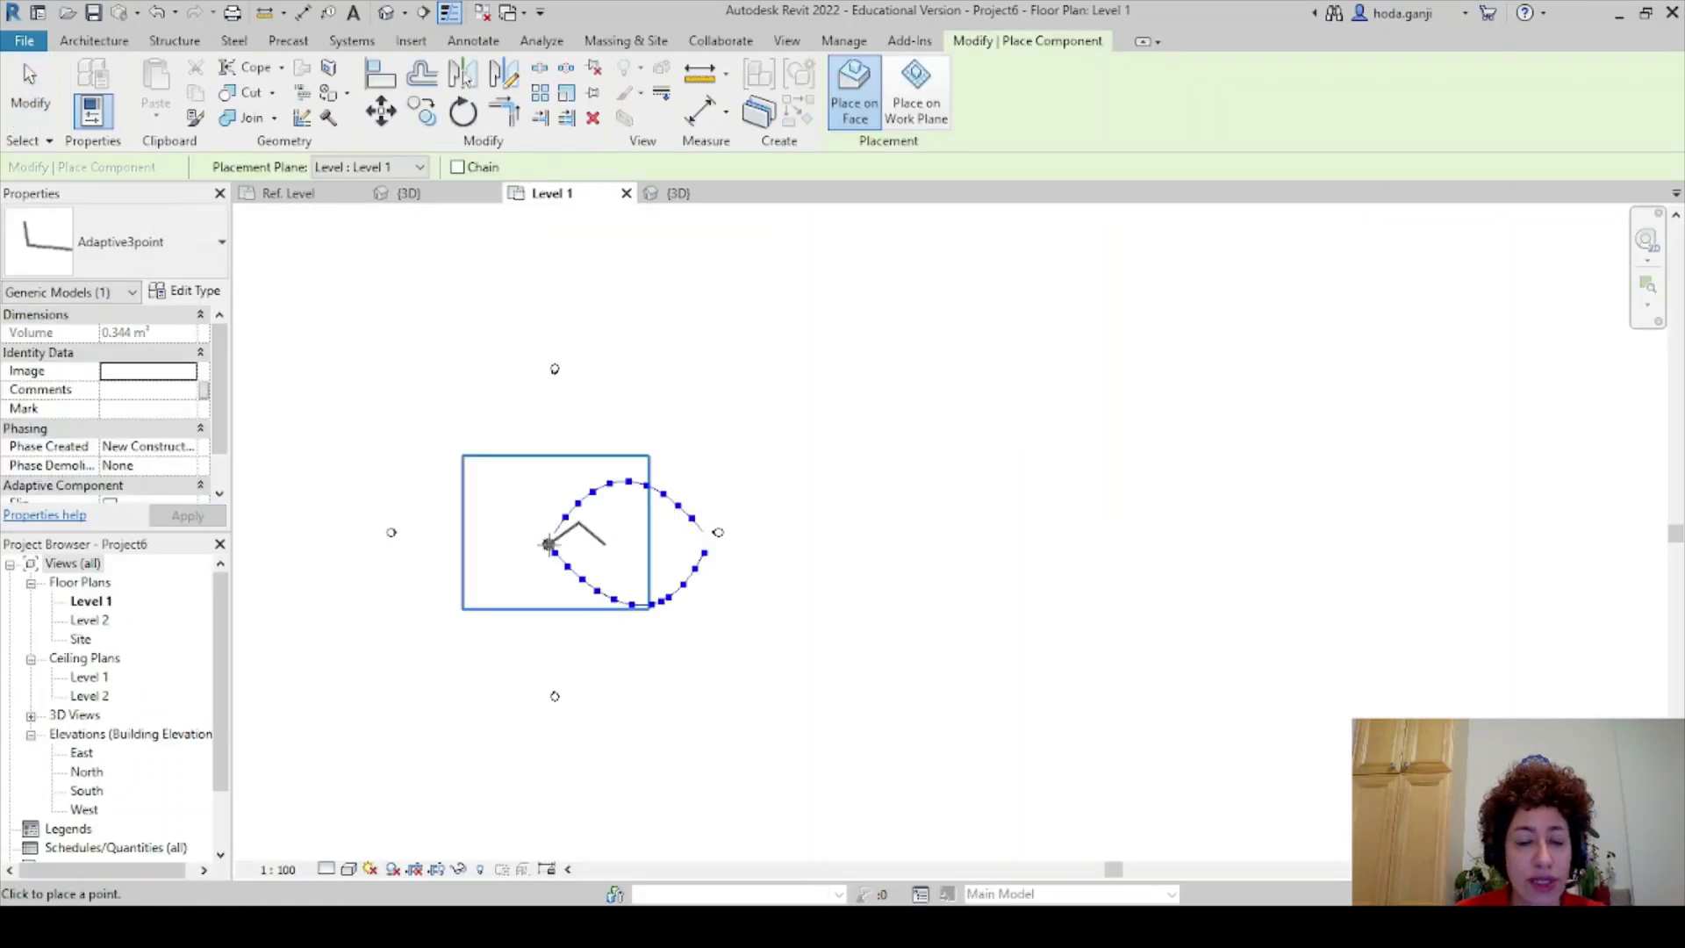
pyautogui.press('Escape')
pyautogui.press('Escape')
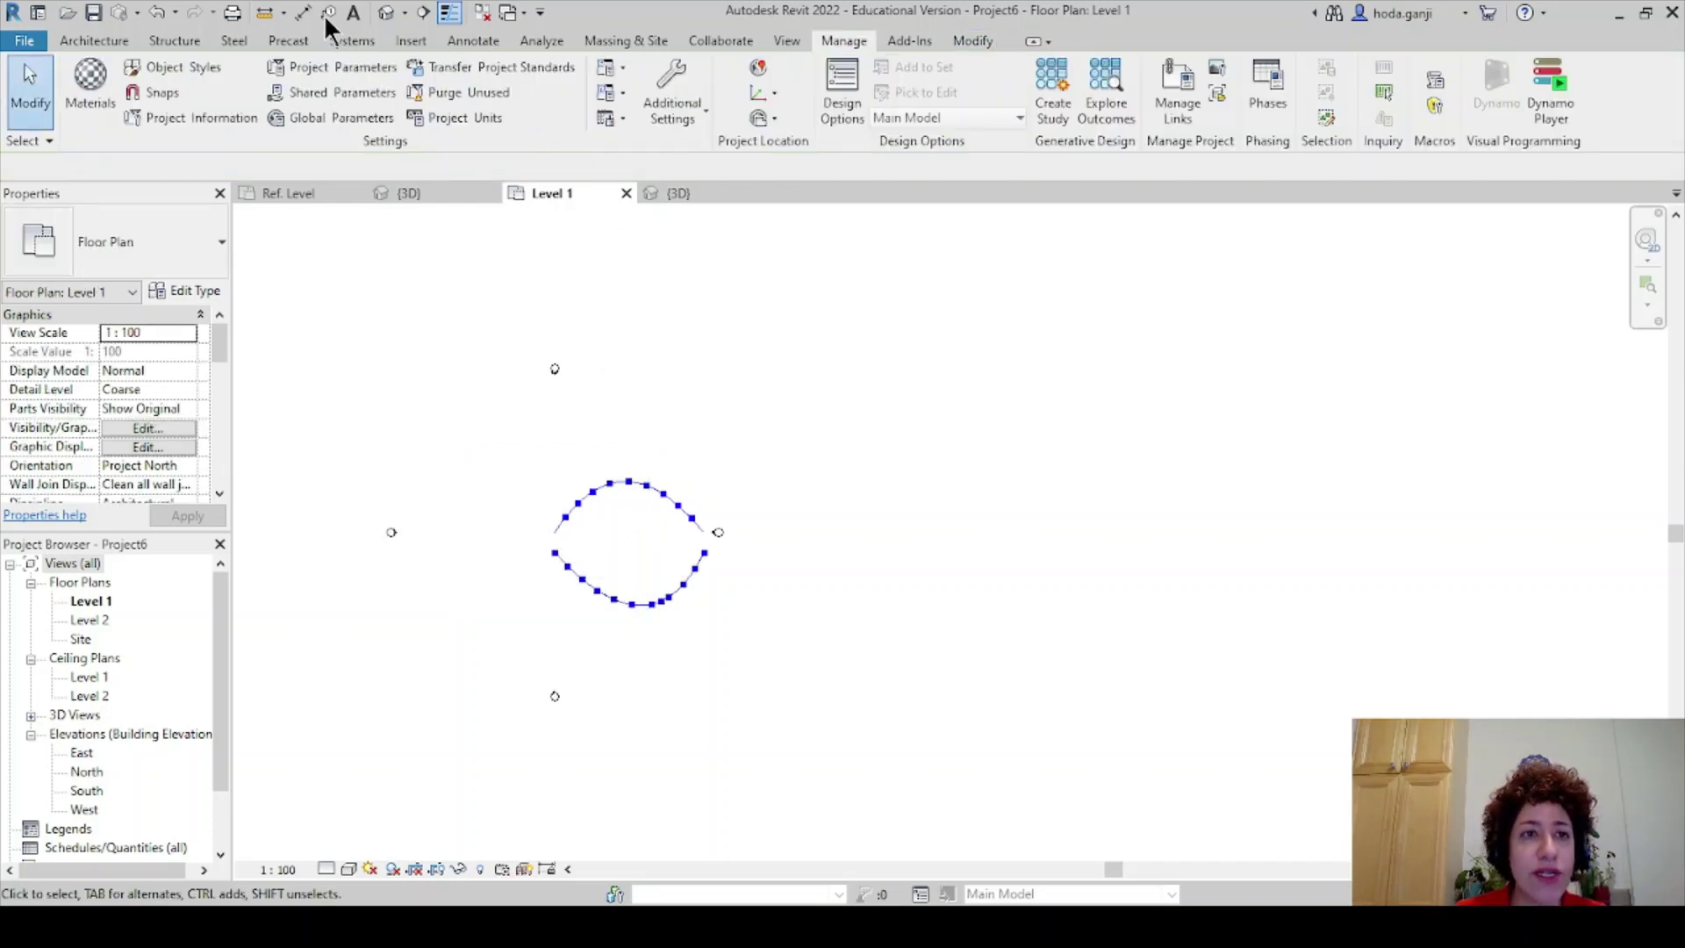
pyautogui.click(386, 12)
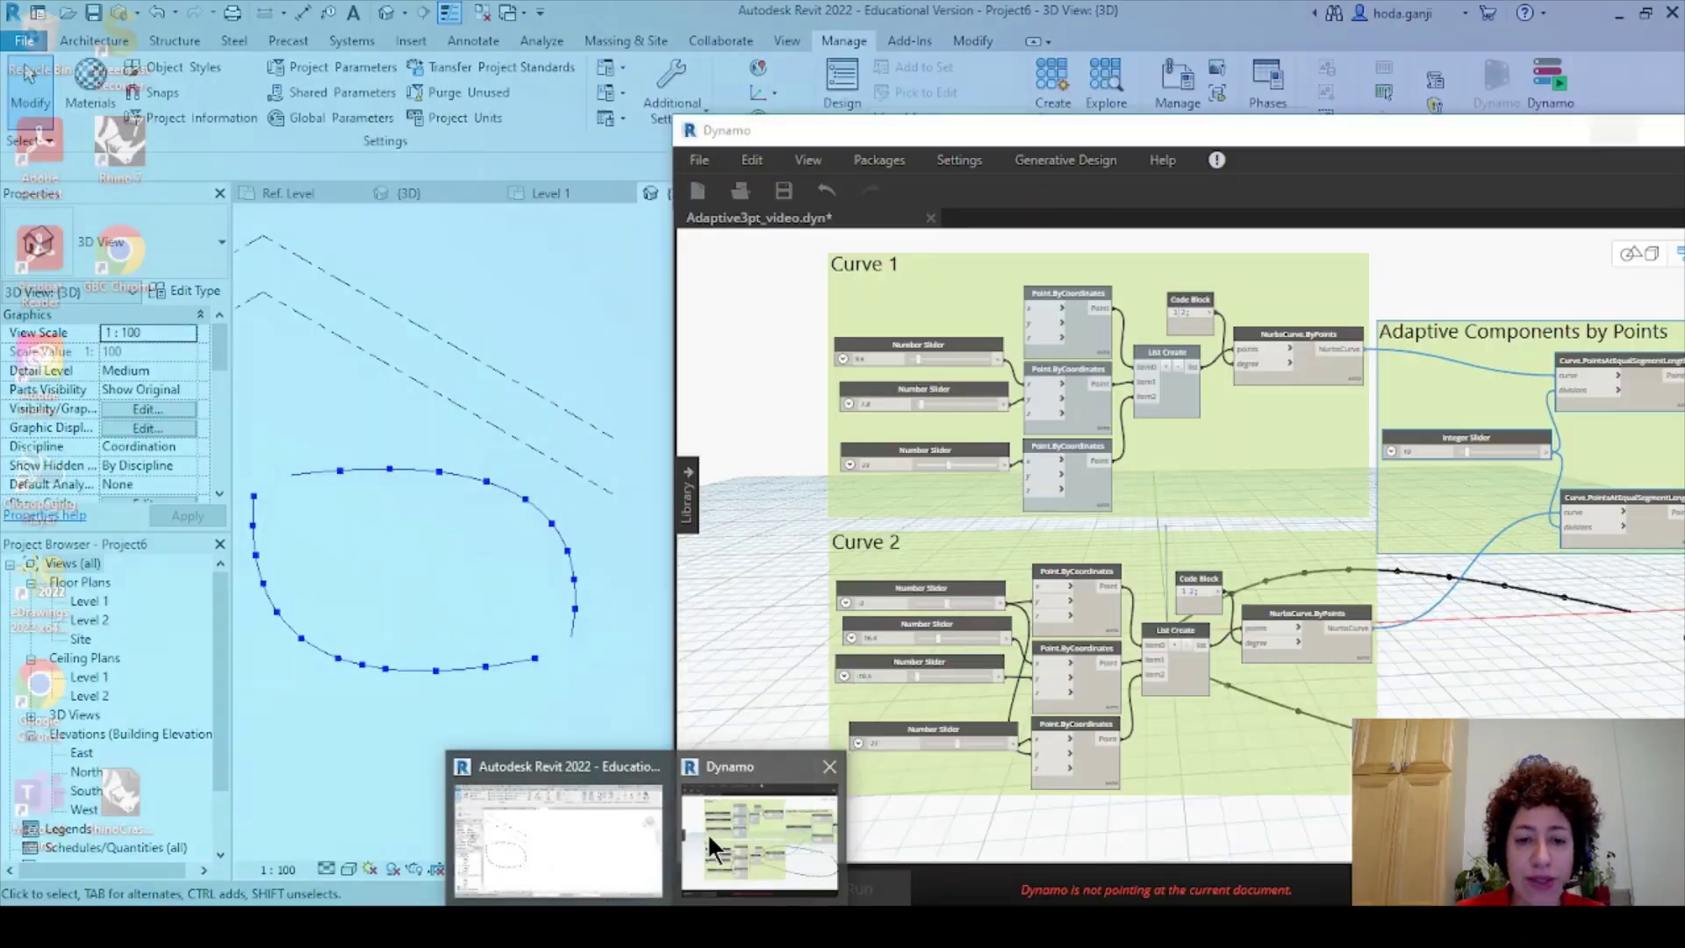
# Bring Dynamo forward and set the Family Types node to Adaptive3point.
pyautogui.click(707, 832)
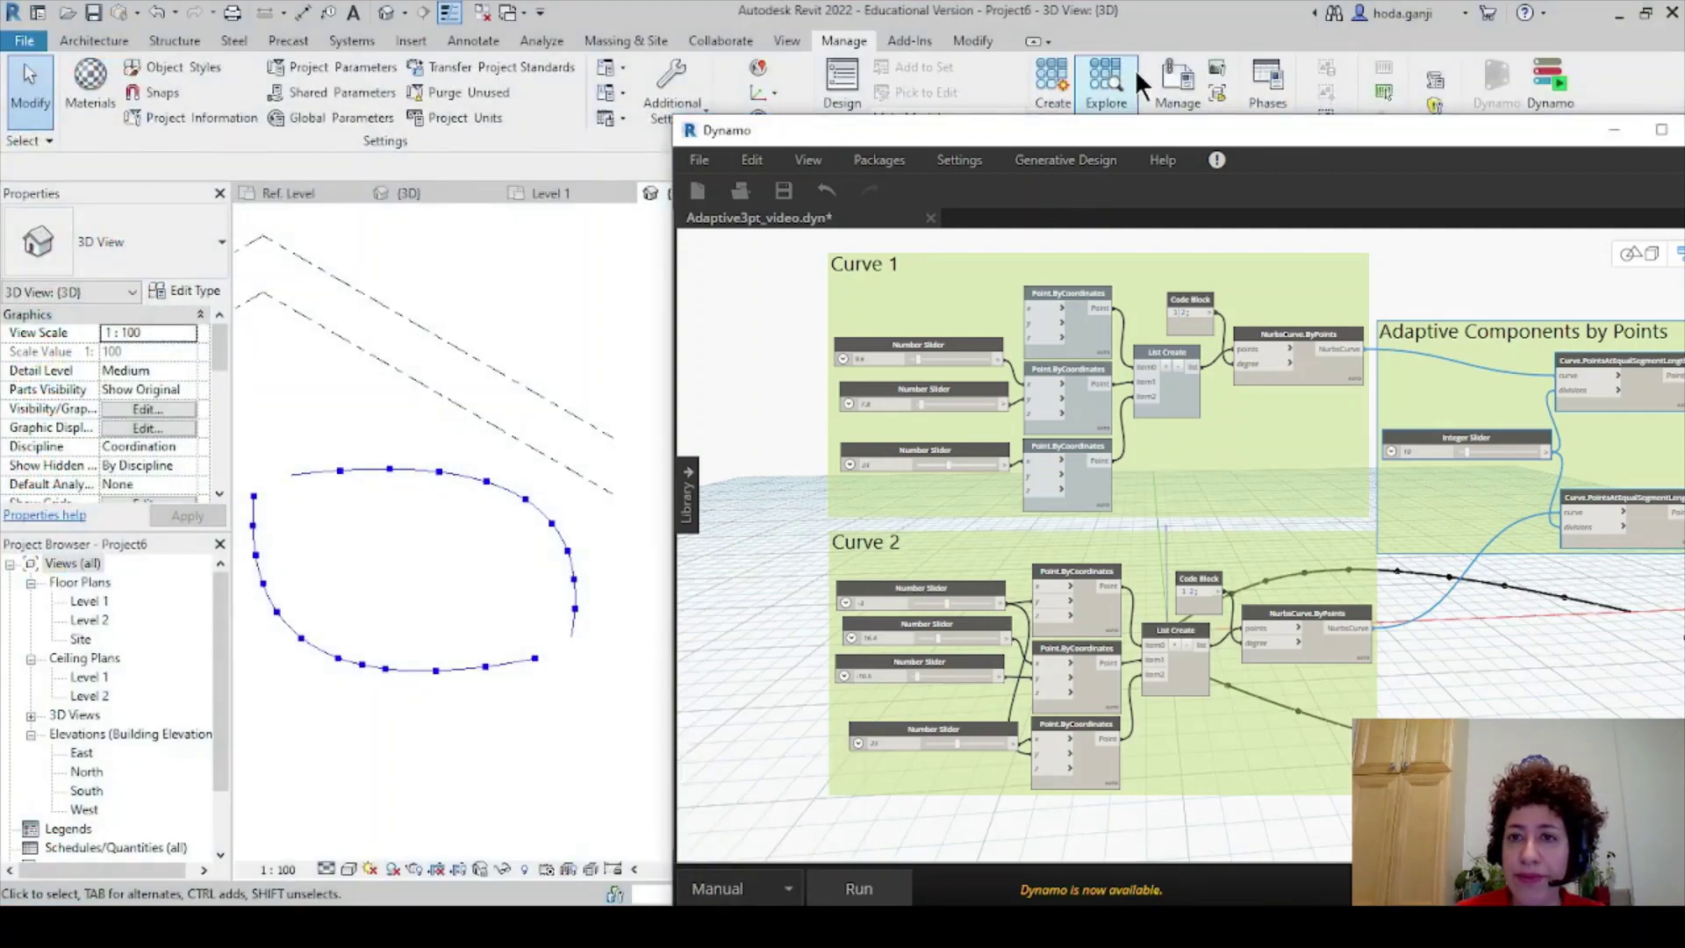
pyautogui.moveTo(1110, 135); pyautogui.dragTo(985, 49)
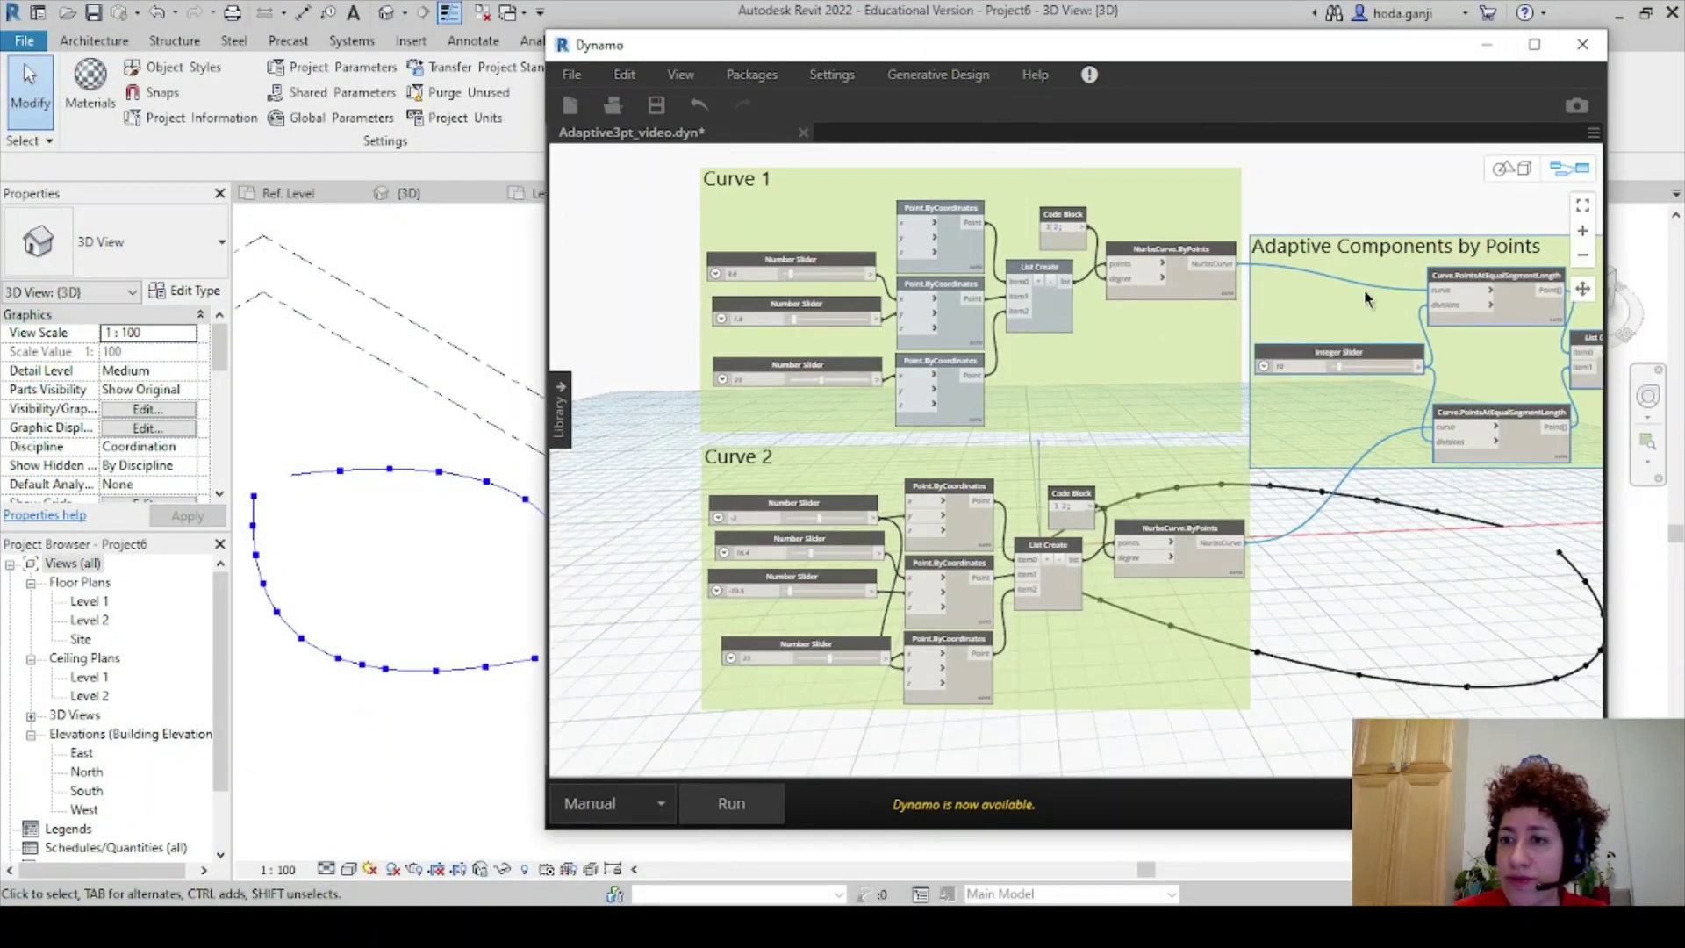
pyautogui.moveTo(1299, 316); pyautogui.dragTo(952, 312, button='middle')
pyautogui.scroll(5, 1109, 355)
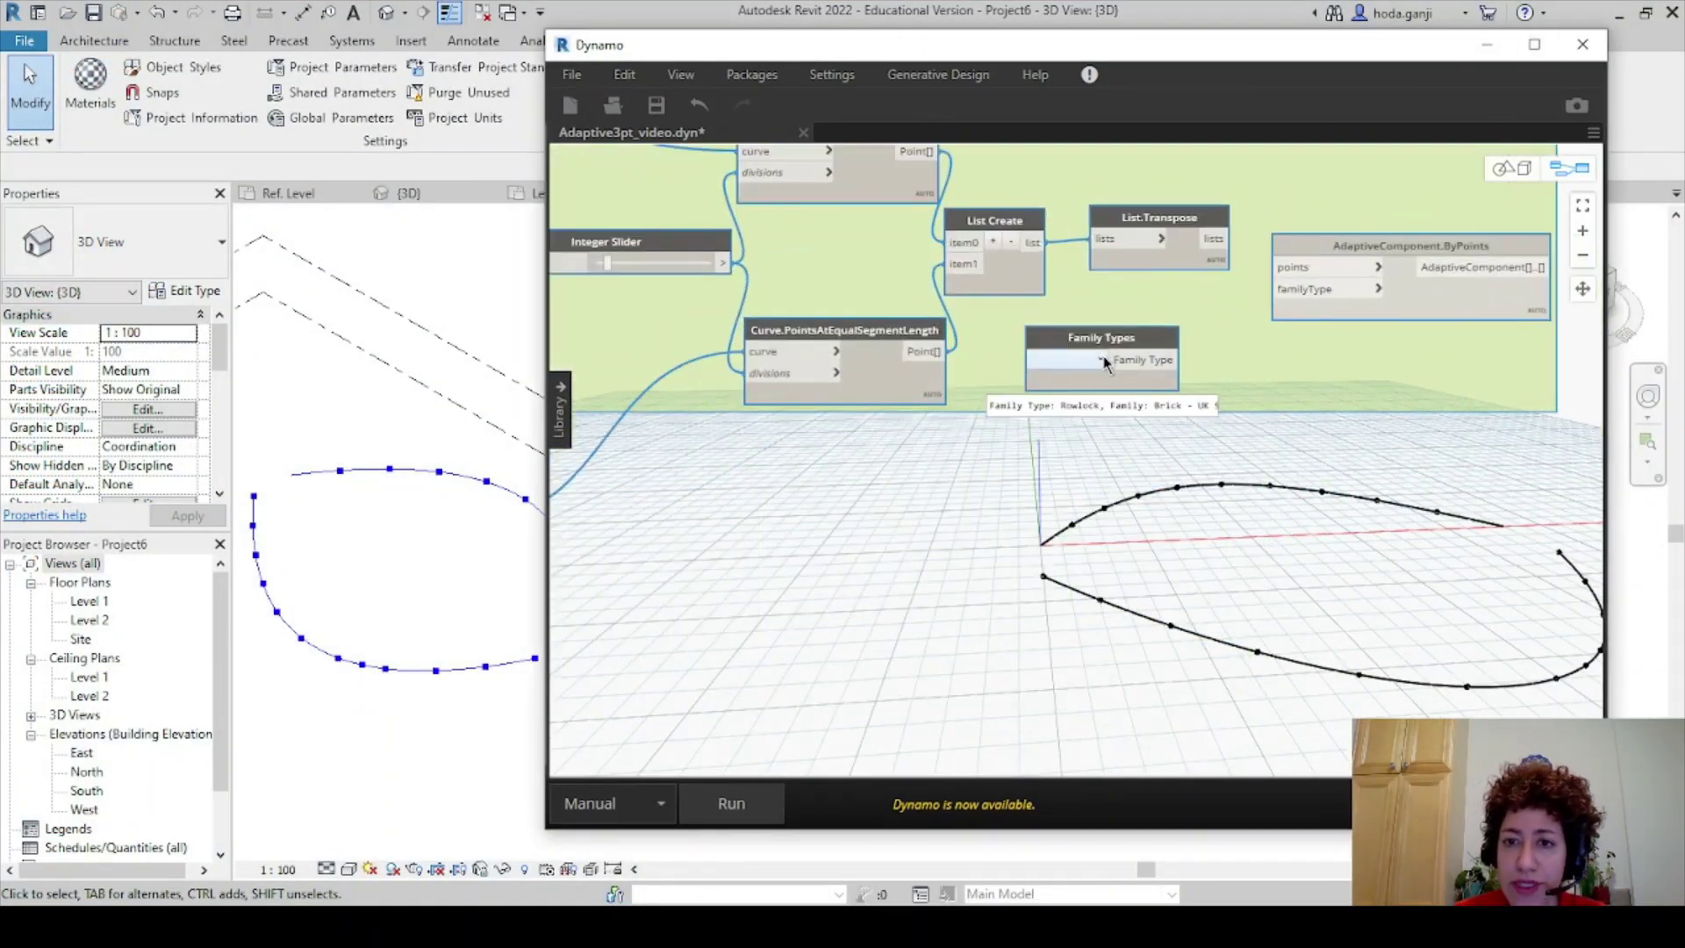
pyautogui.click(1104, 360)
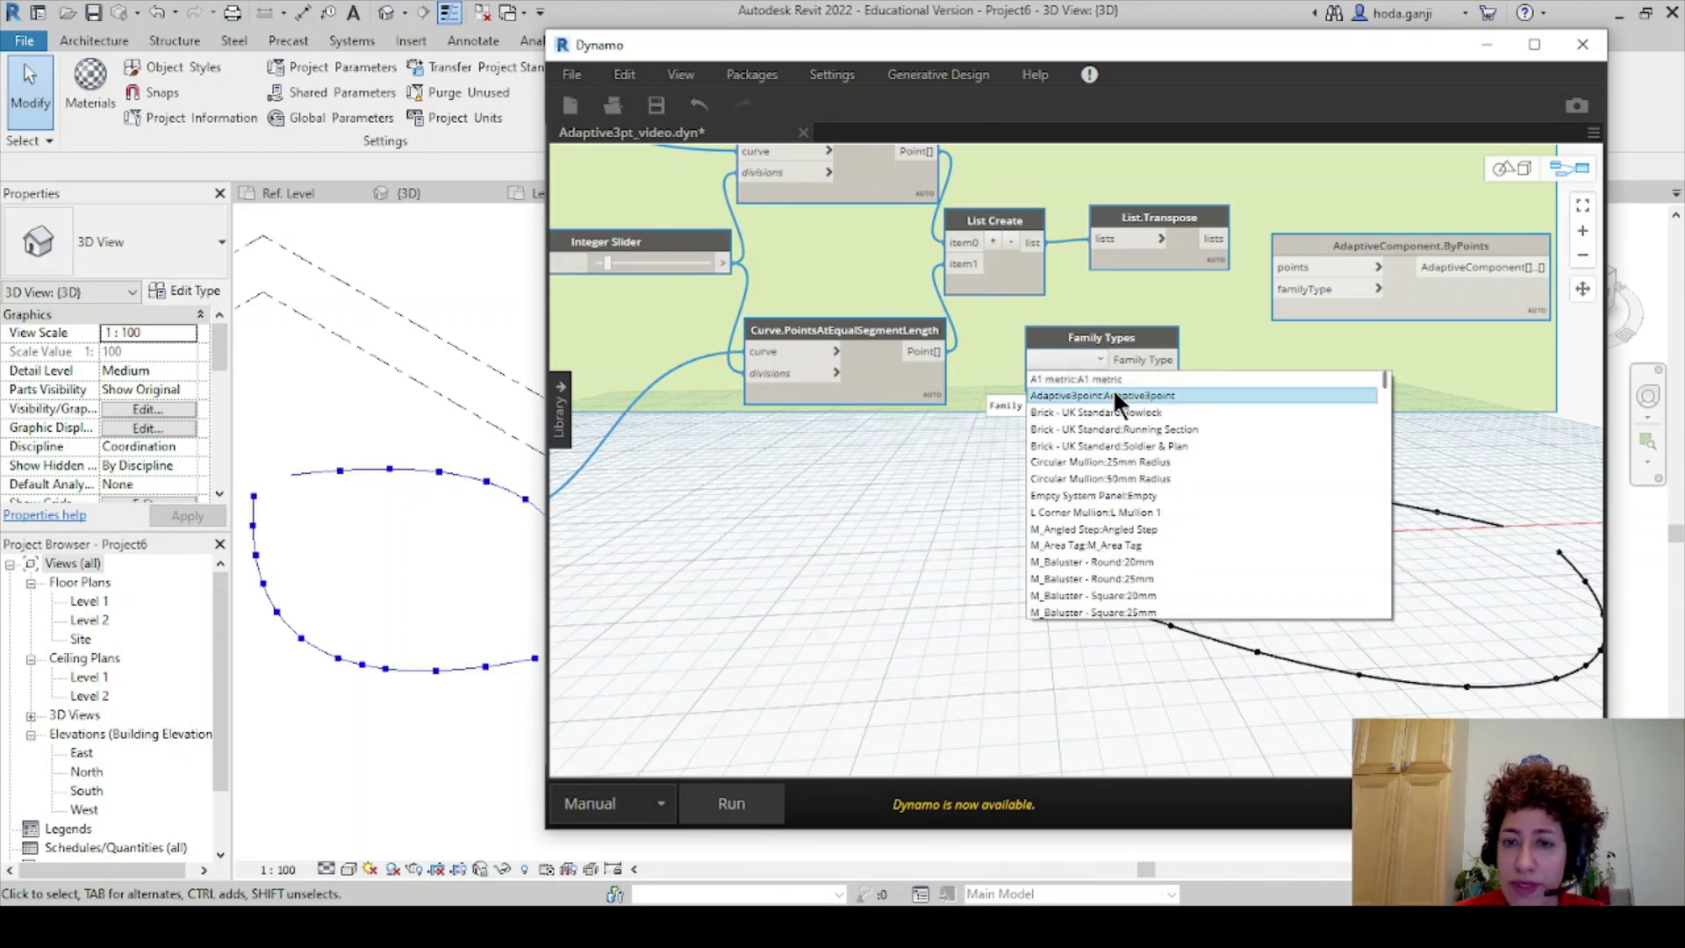
pyautogui.click(1112, 391)
pyautogui.moveTo(977, 502); pyautogui.dragTo(1060, 497, button='middle')
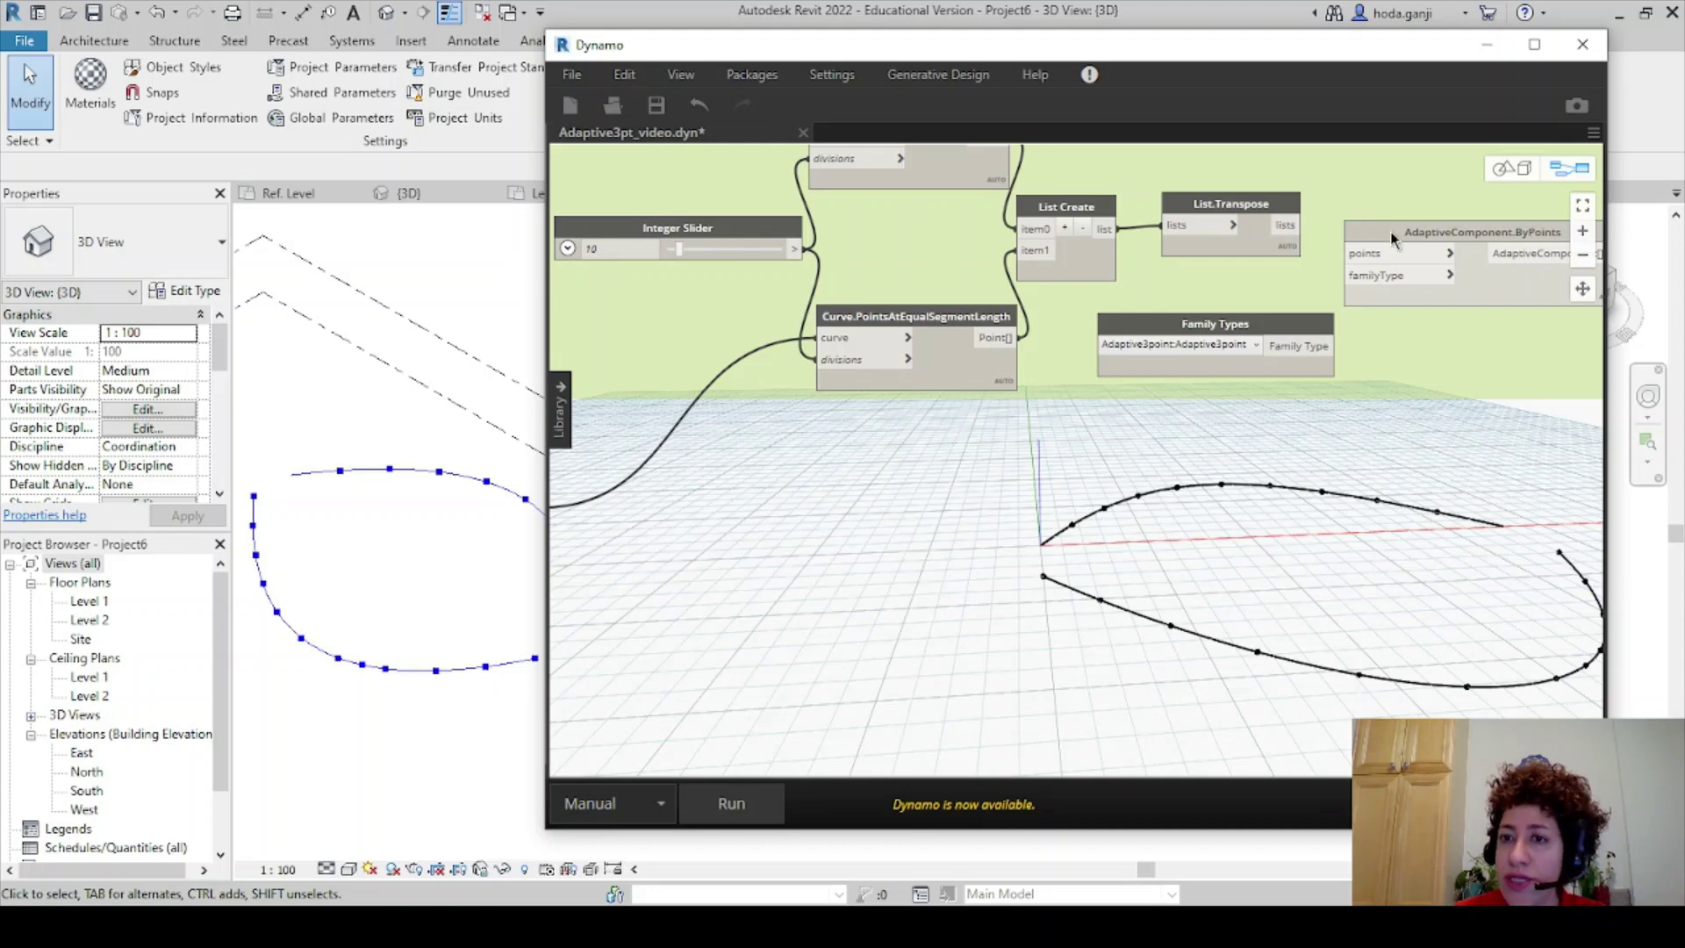
# Wire List.Transpose to points and Family Types to familyType on AdaptiveComponent.ByPoints, then run the graph.
pyautogui.moveTo(1392, 239); pyautogui.dragTo(1399, 235)
pyautogui.click(1290, 225)
pyautogui.click(1365, 250)
pyautogui.click(1327, 347)
pyautogui.click(1360, 272)
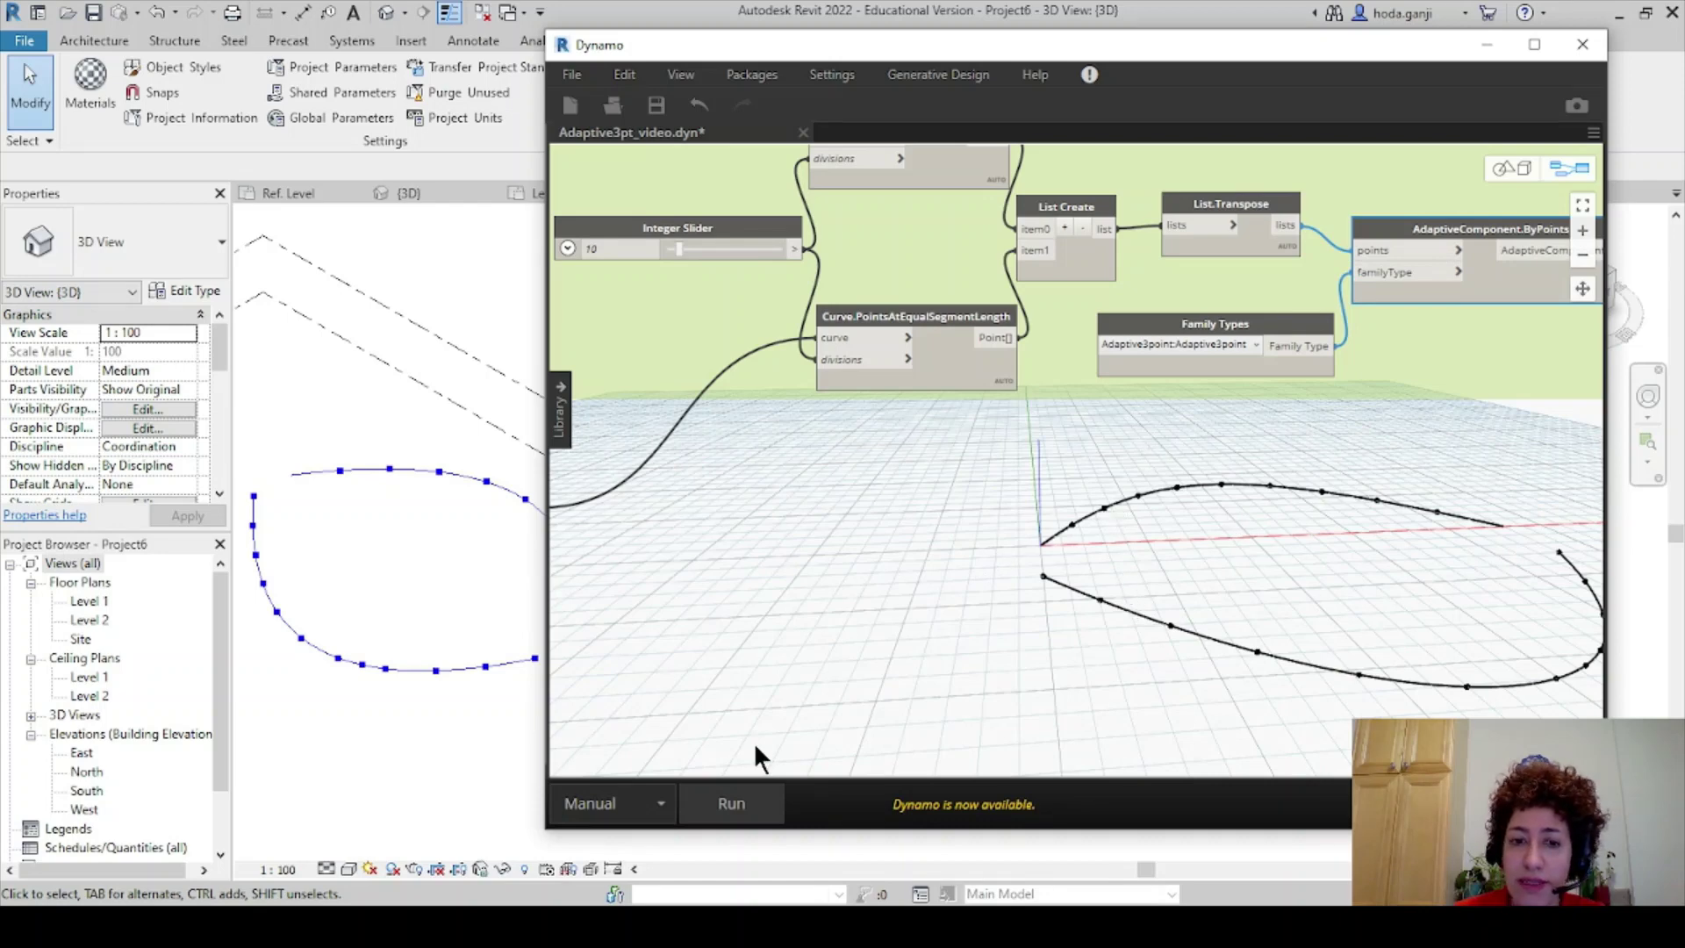
pyautogui.click(729, 806)
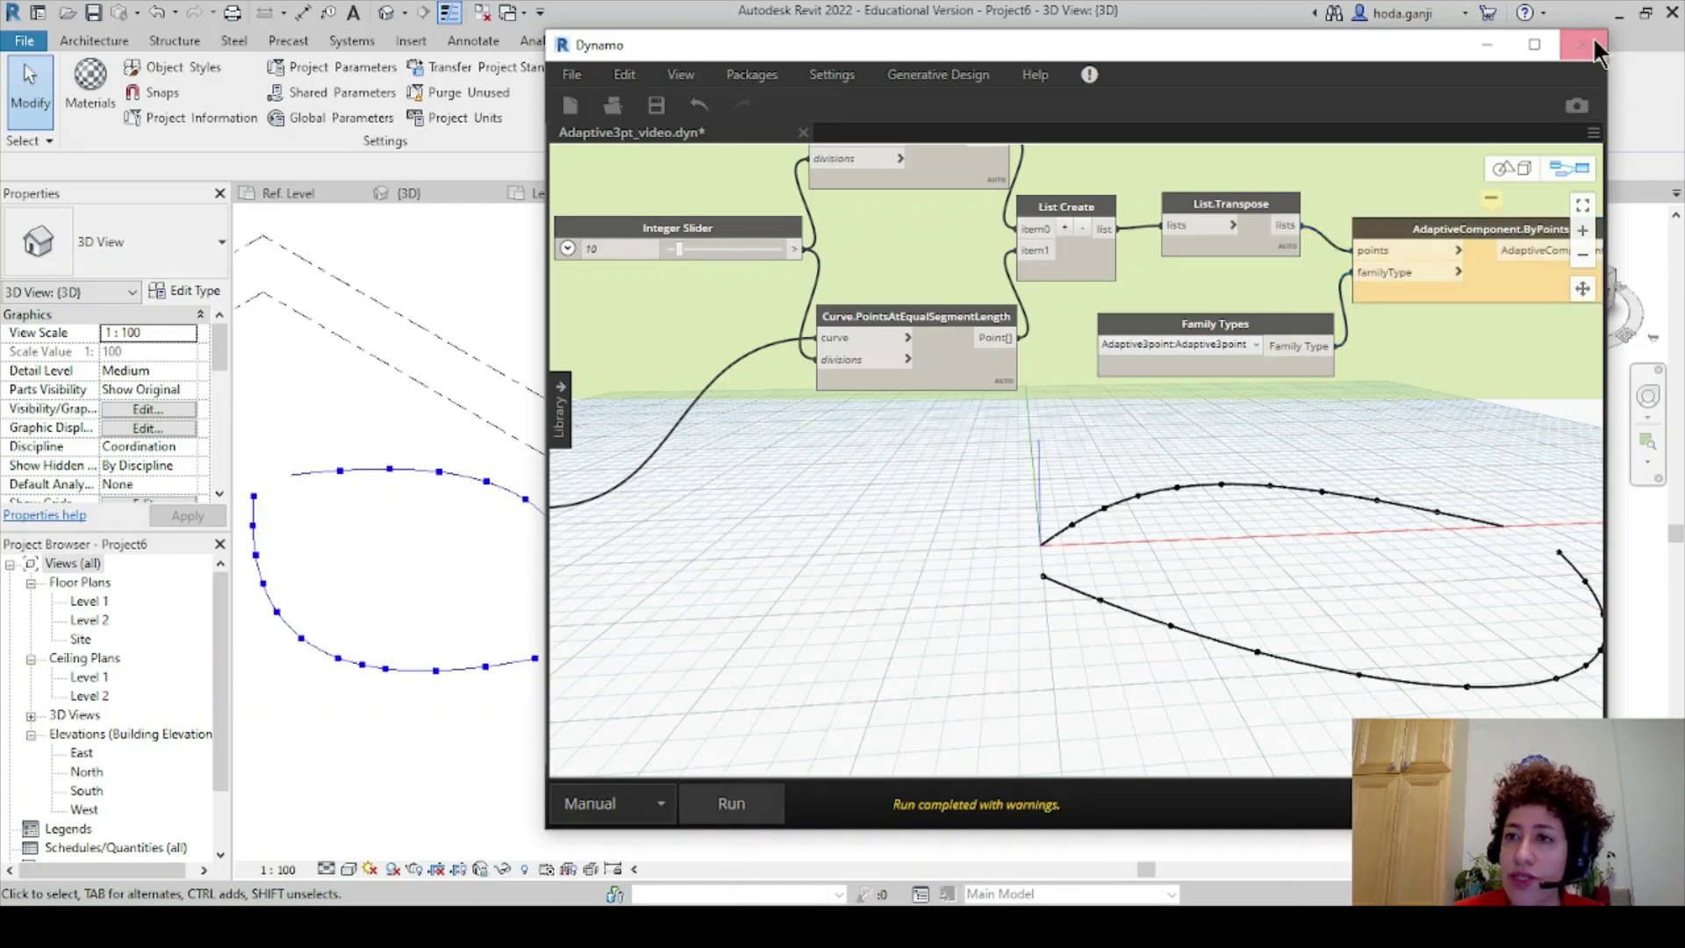
# Maximize Dynamo and add a Line.ByStartPointEndPoint node beside the Curve 2 group.
pyautogui.click(1534, 46)
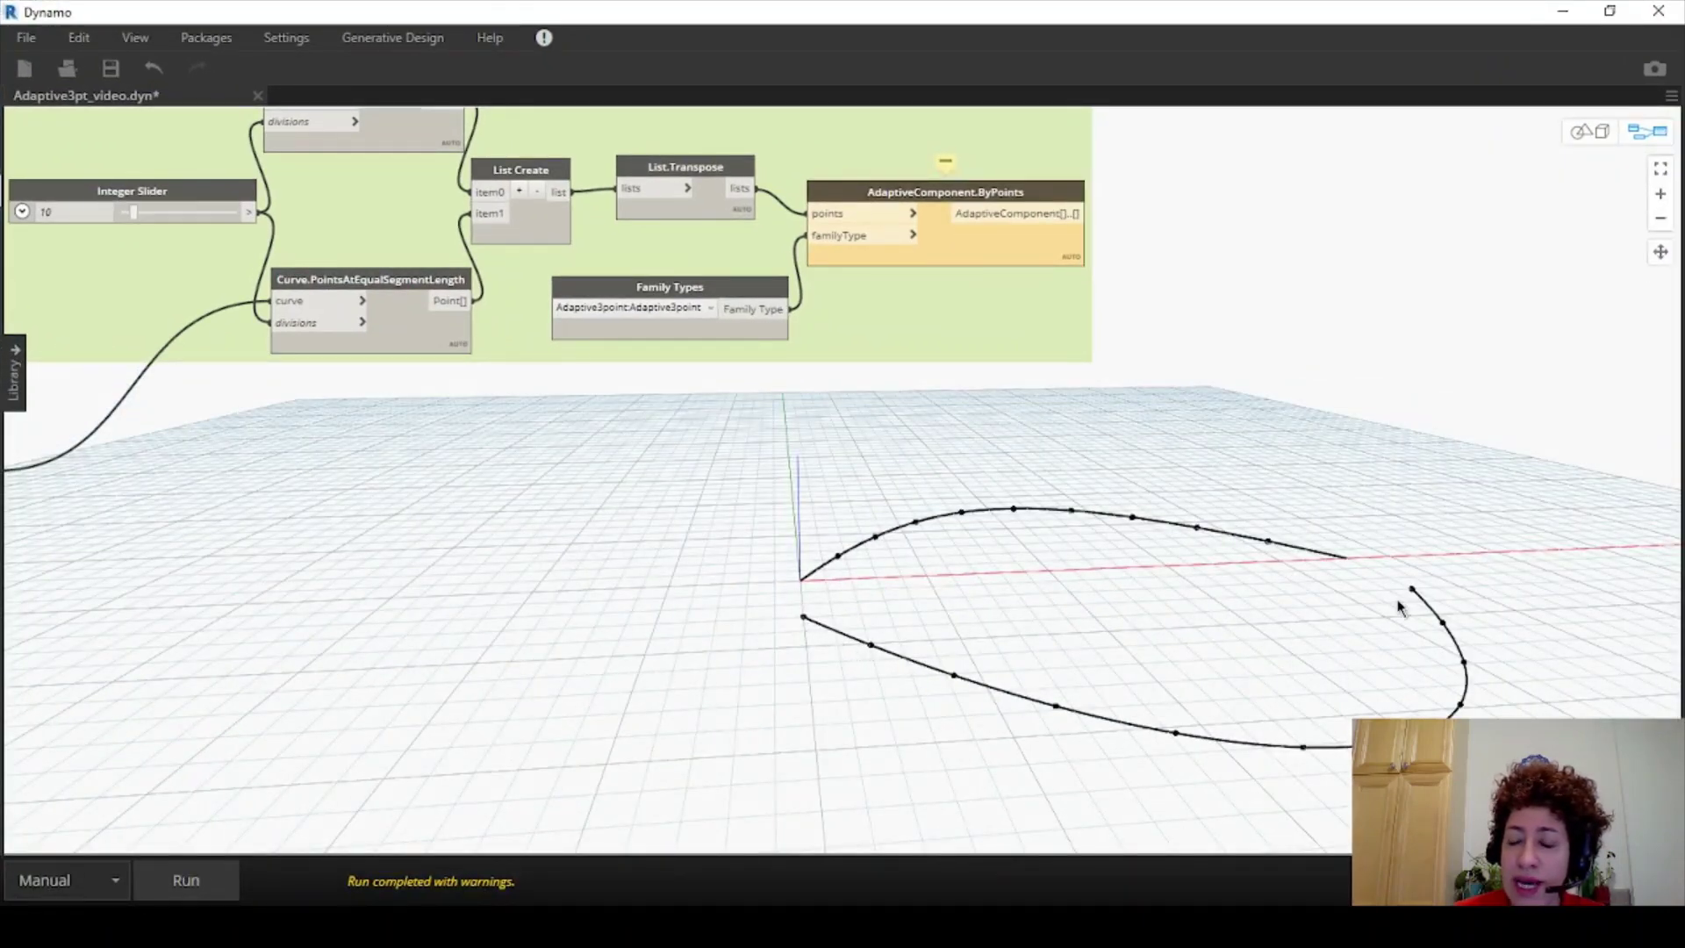
pyautogui.click(1589, 132)
pyautogui.scroll(-3, 885, 400)
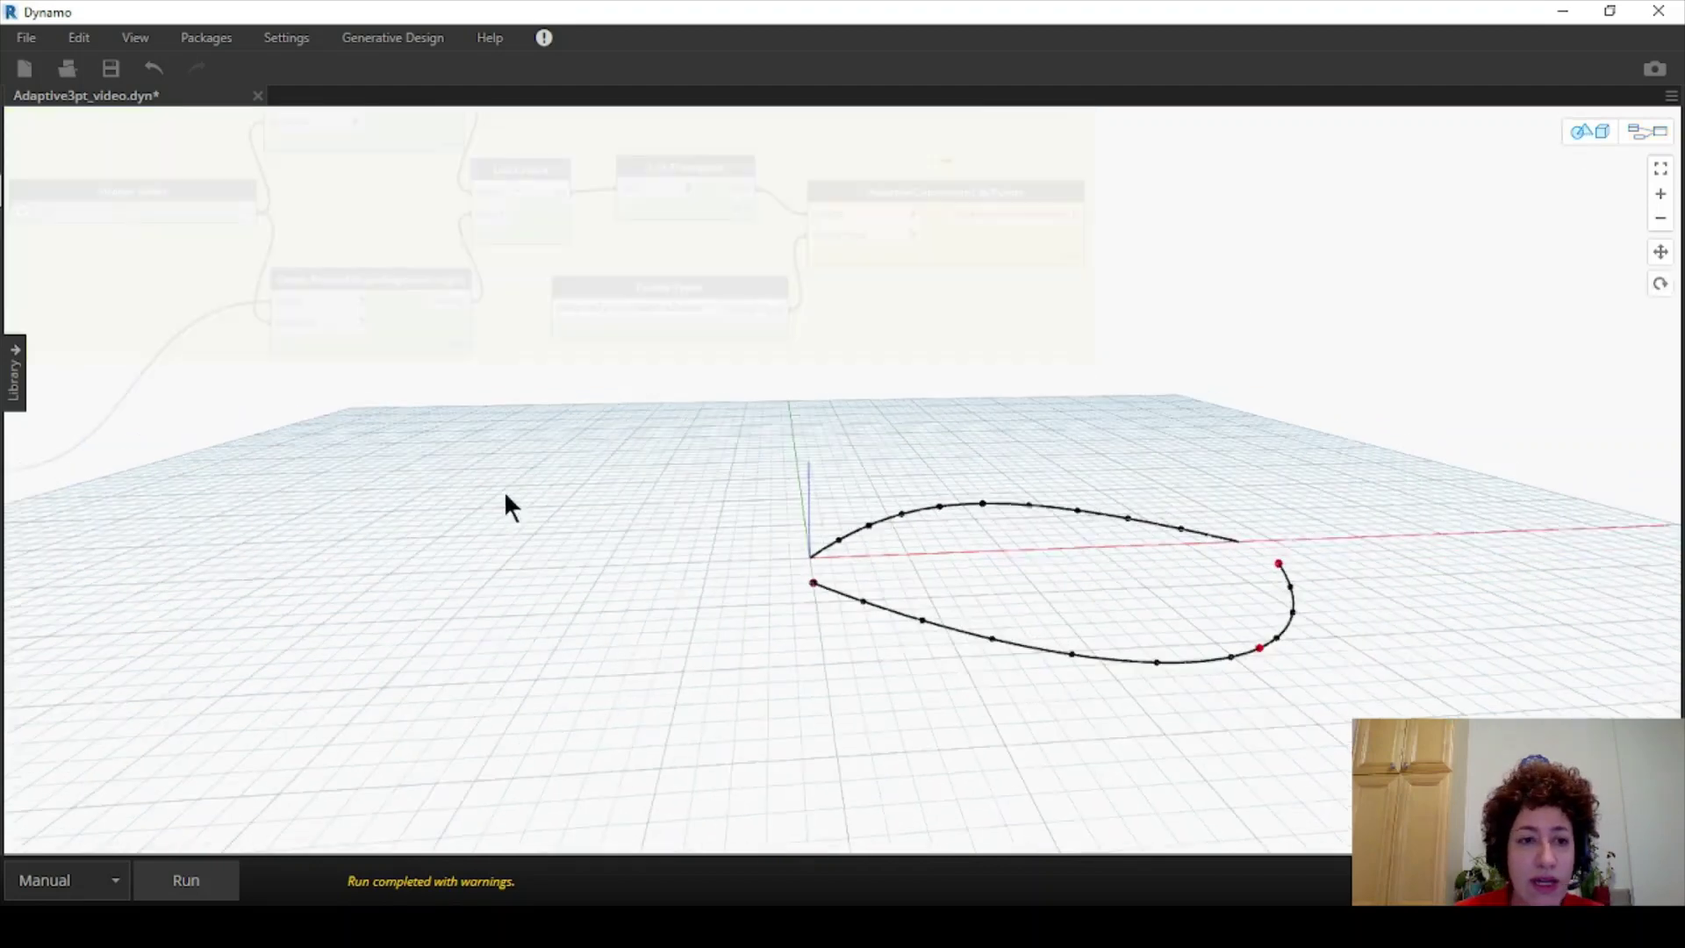
pyautogui.click(1639, 130)
pyautogui.moveTo(207, 575); pyautogui.dragTo(834, 456, button='middle')
pyautogui.scroll(2, 676, 559)
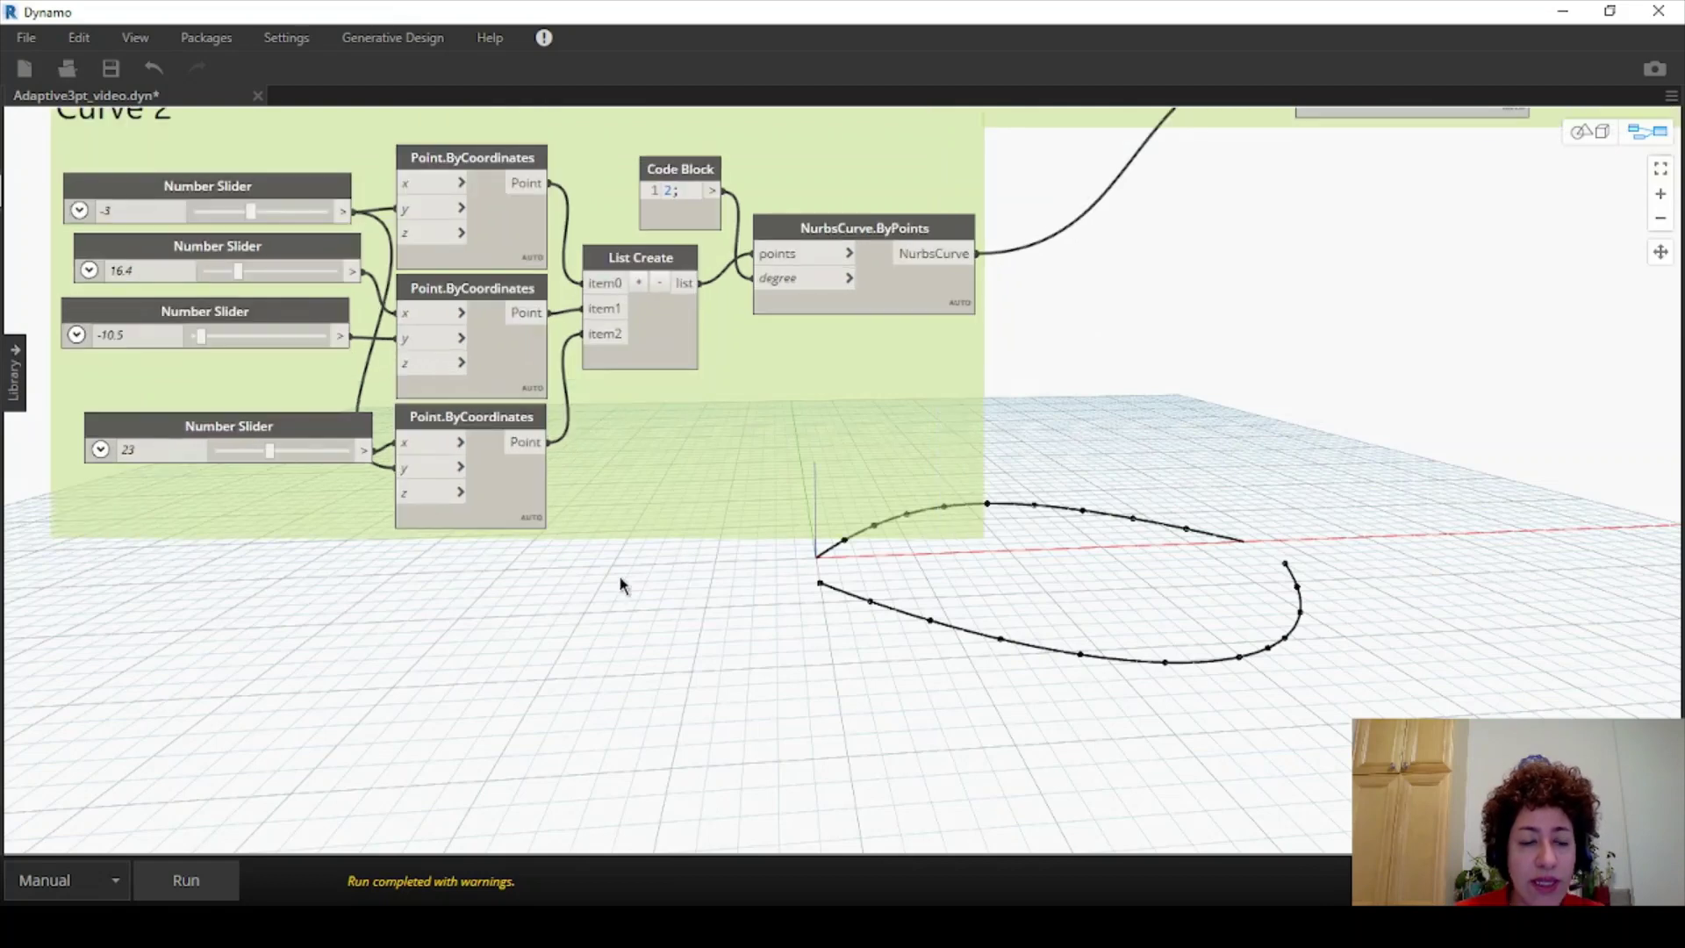
pyautogui.scroll(-1, 619, 575)
pyautogui.rightClick(622, 610)
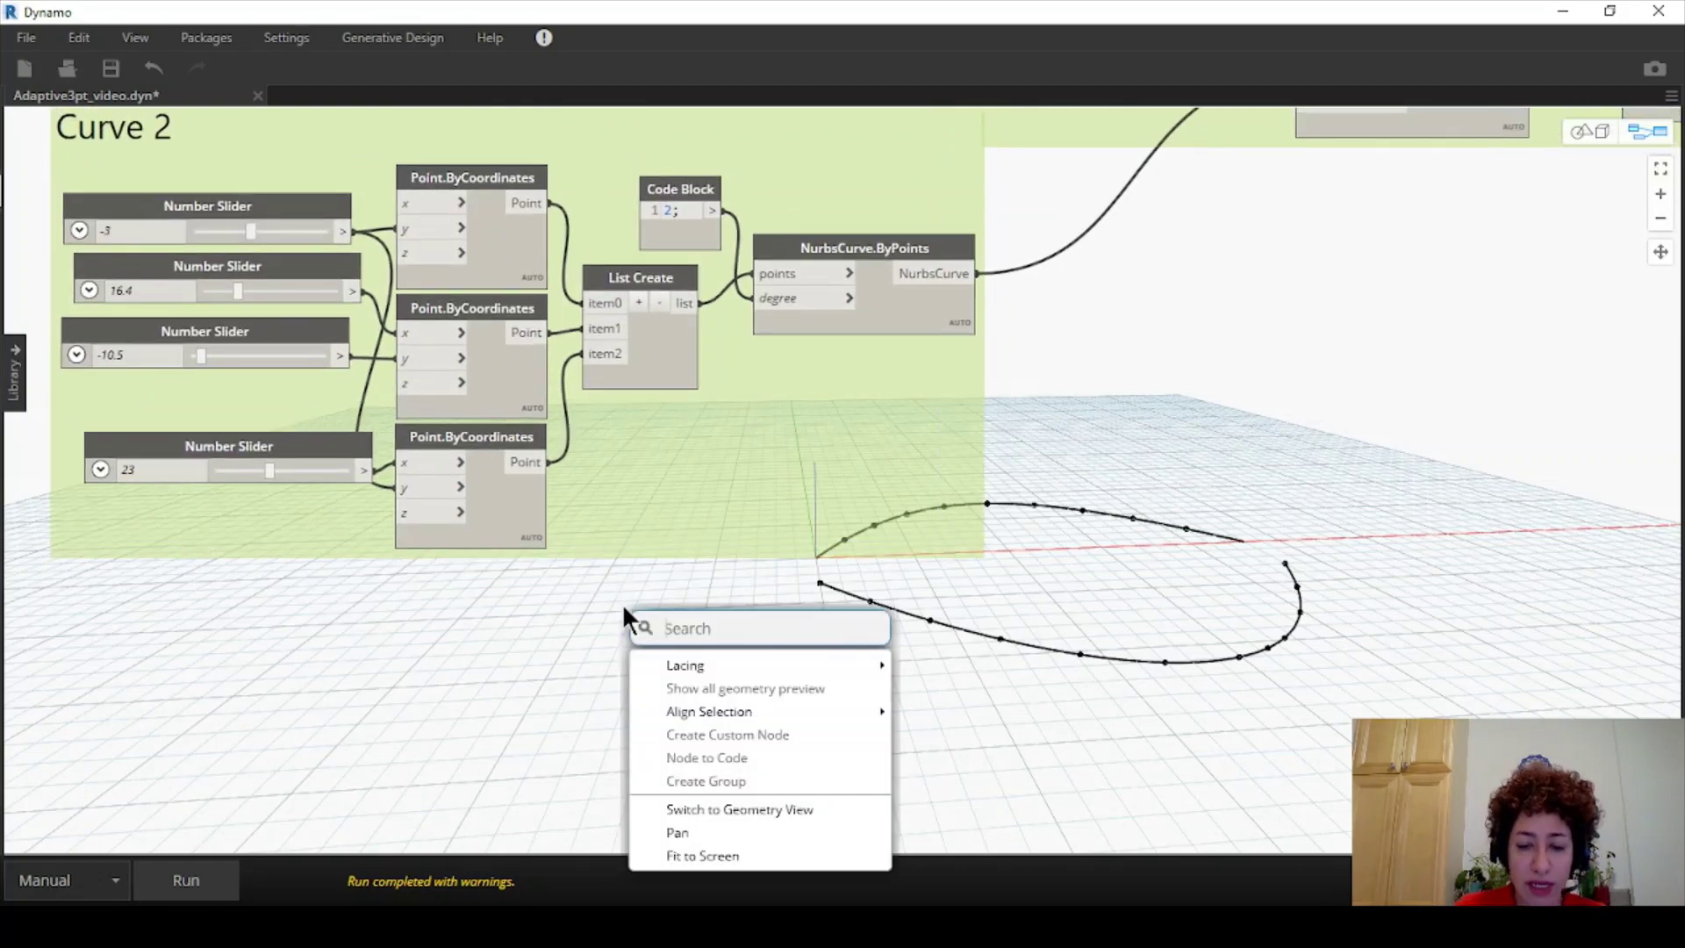
pyautogui.write('line')
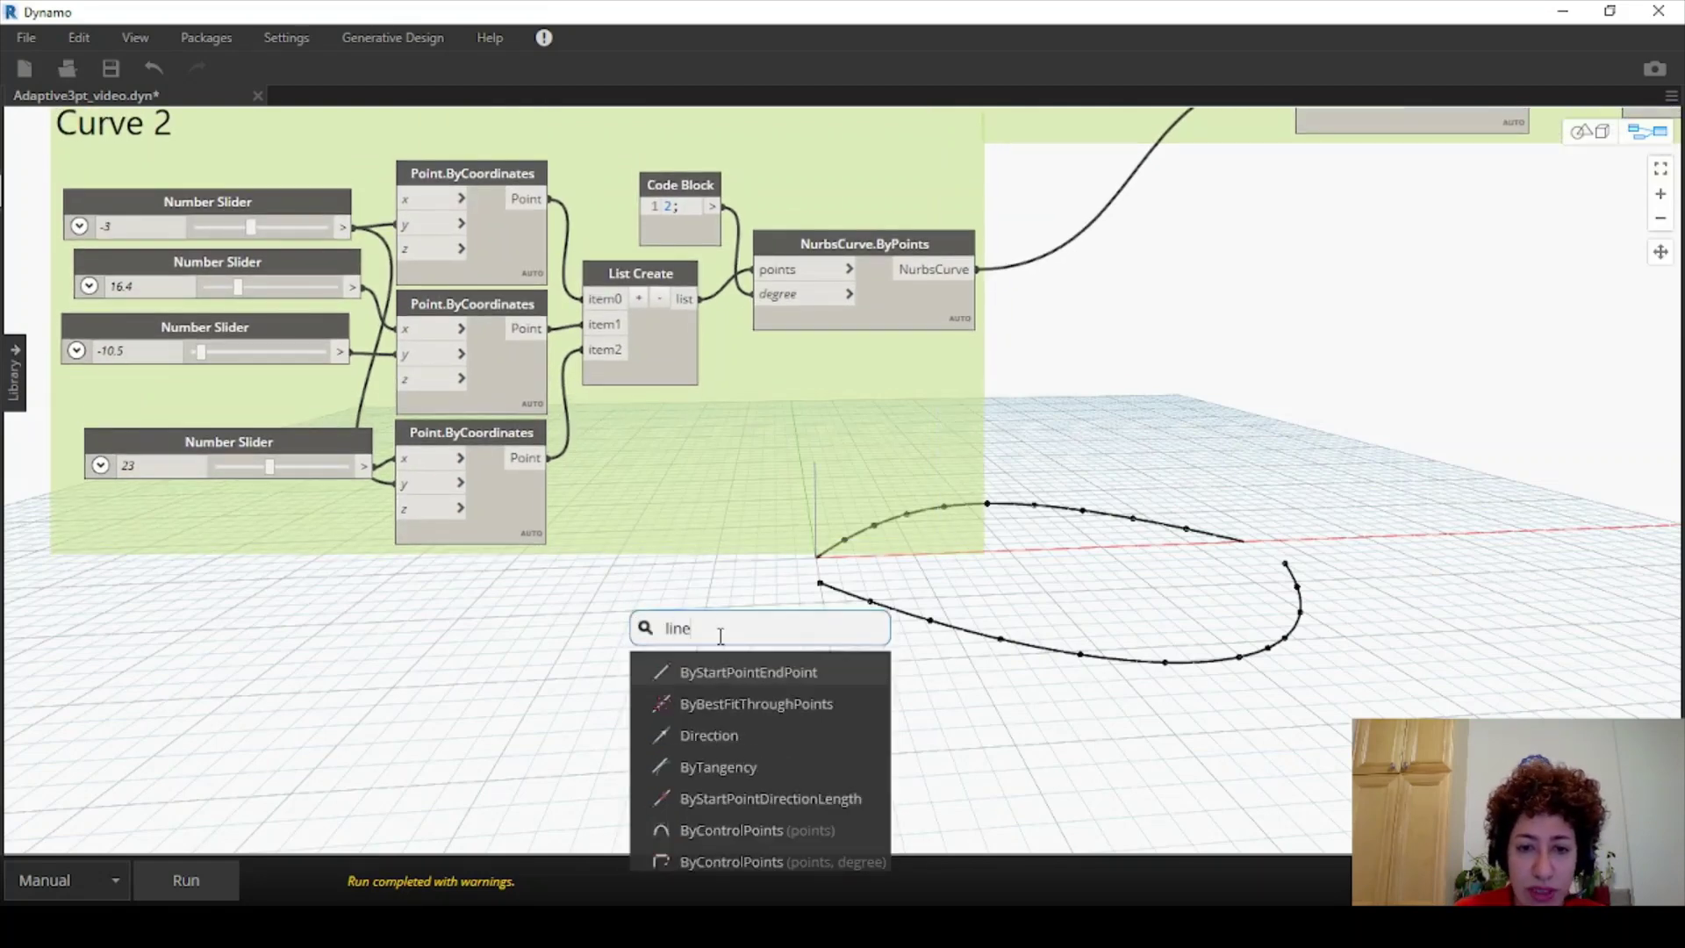
pyautogui.click(735, 670)
pyautogui.moveTo(813, 684); pyautogui.dragTo(702, 616)
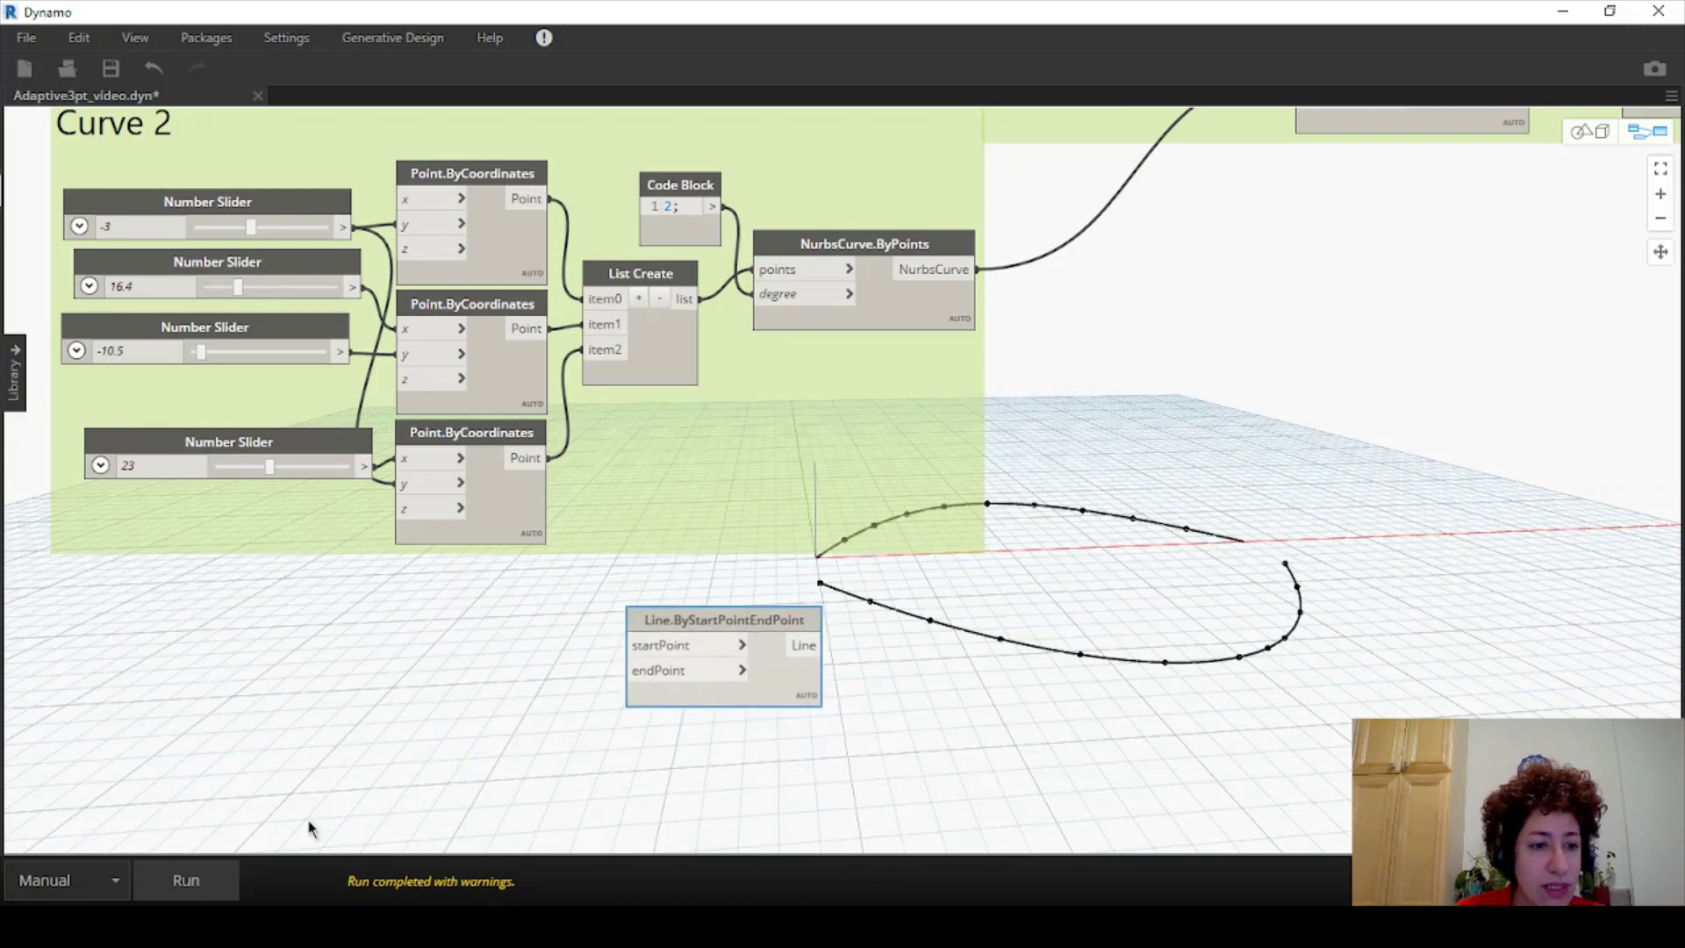
# Switch the graph's run mode from Manual to Automatic.
pyautogui.scroll(-2, 503, 801)
pyautogui.scroll(2, 1298, 305)
pyautogui.moveTo(1298, 304); pyautogui.dragTo(1279, 263)
pyautogui.scroll(-3, 904, 524)
pyautogui.scroll(5, 904, 524)
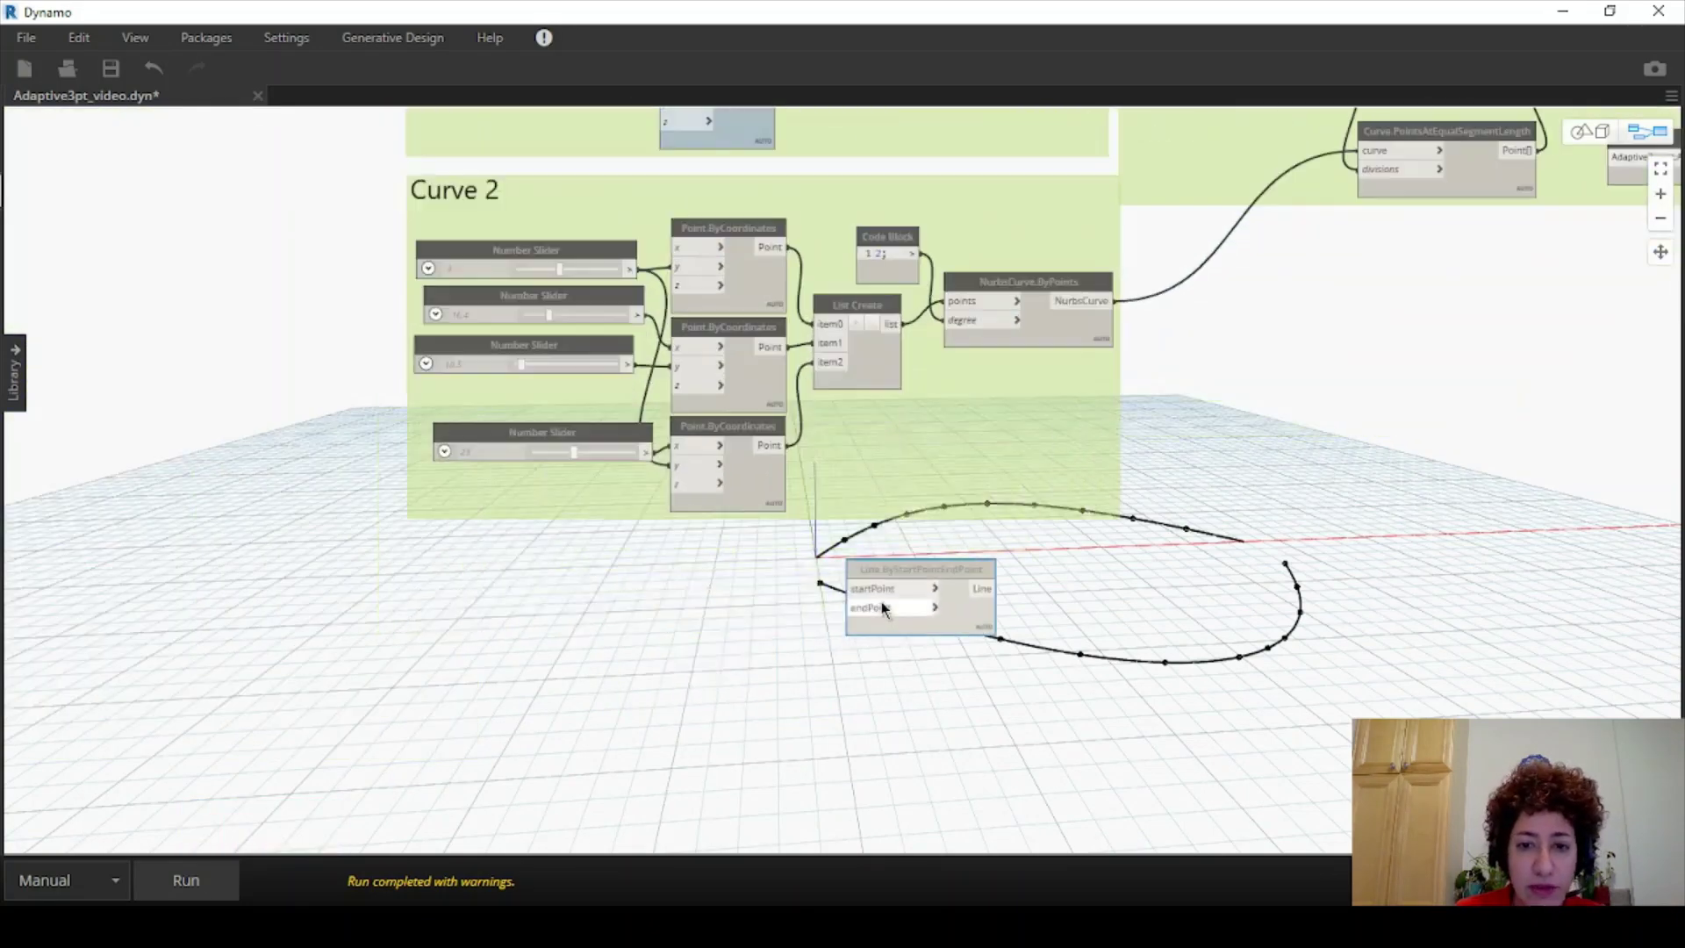
pyautogui.scroll(-2, 728, 560)
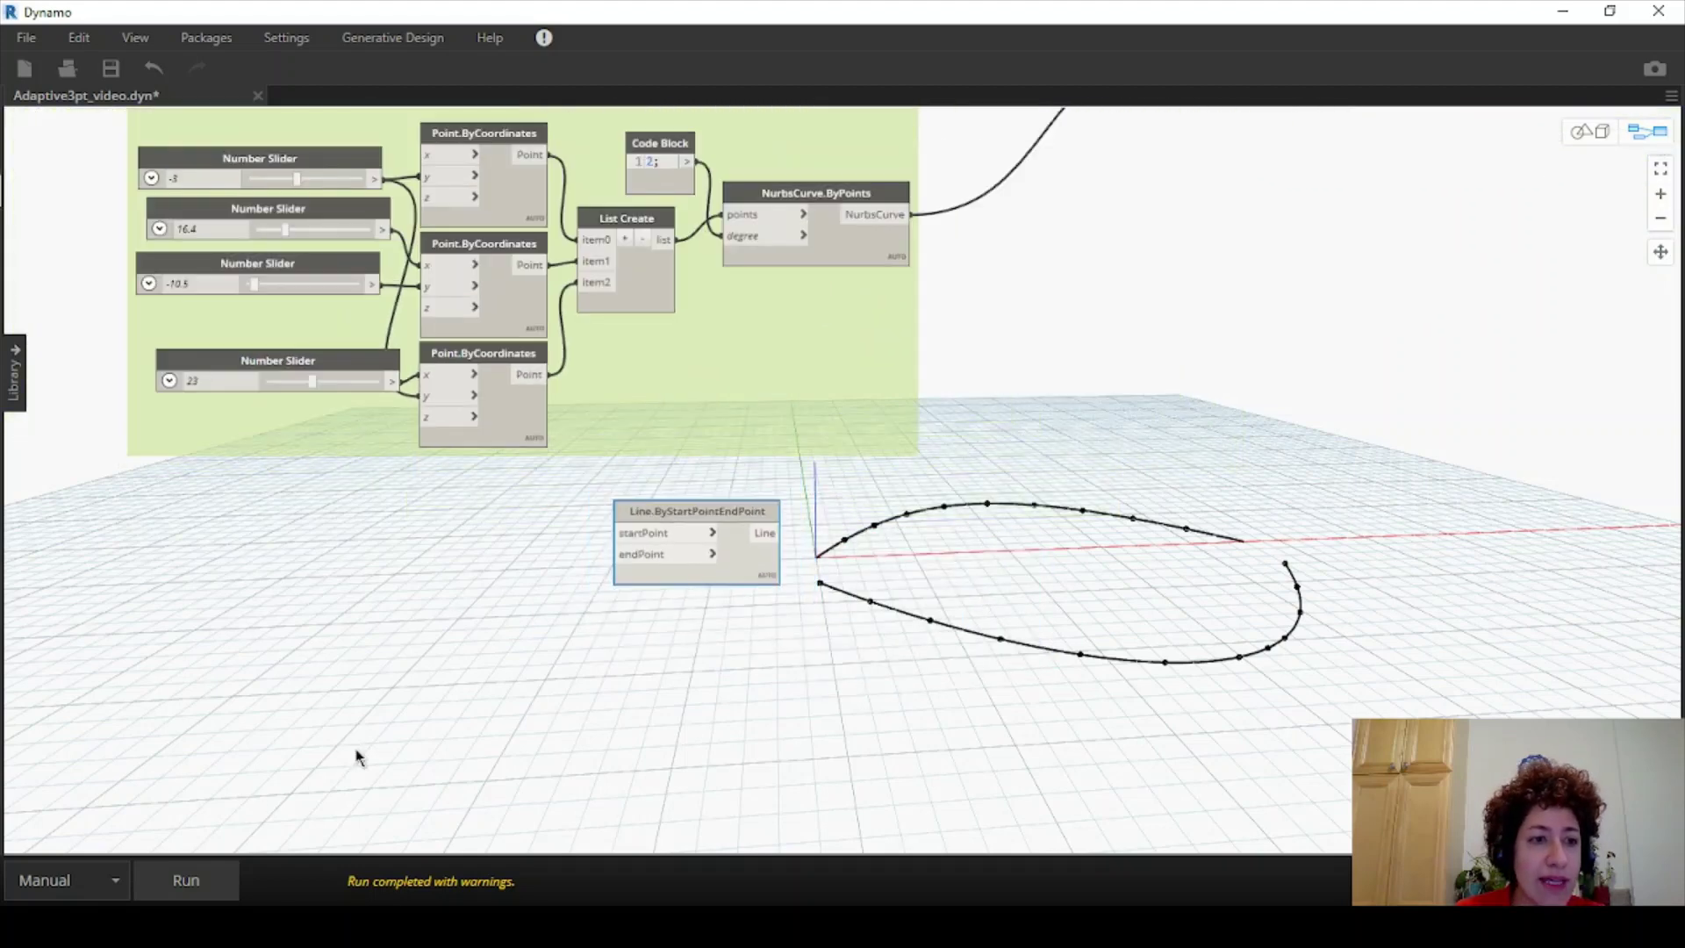
pyautogui.click(115, 880)
pyautogui.click(52, 801)
pyautogui.scroll(1, 493, 483)
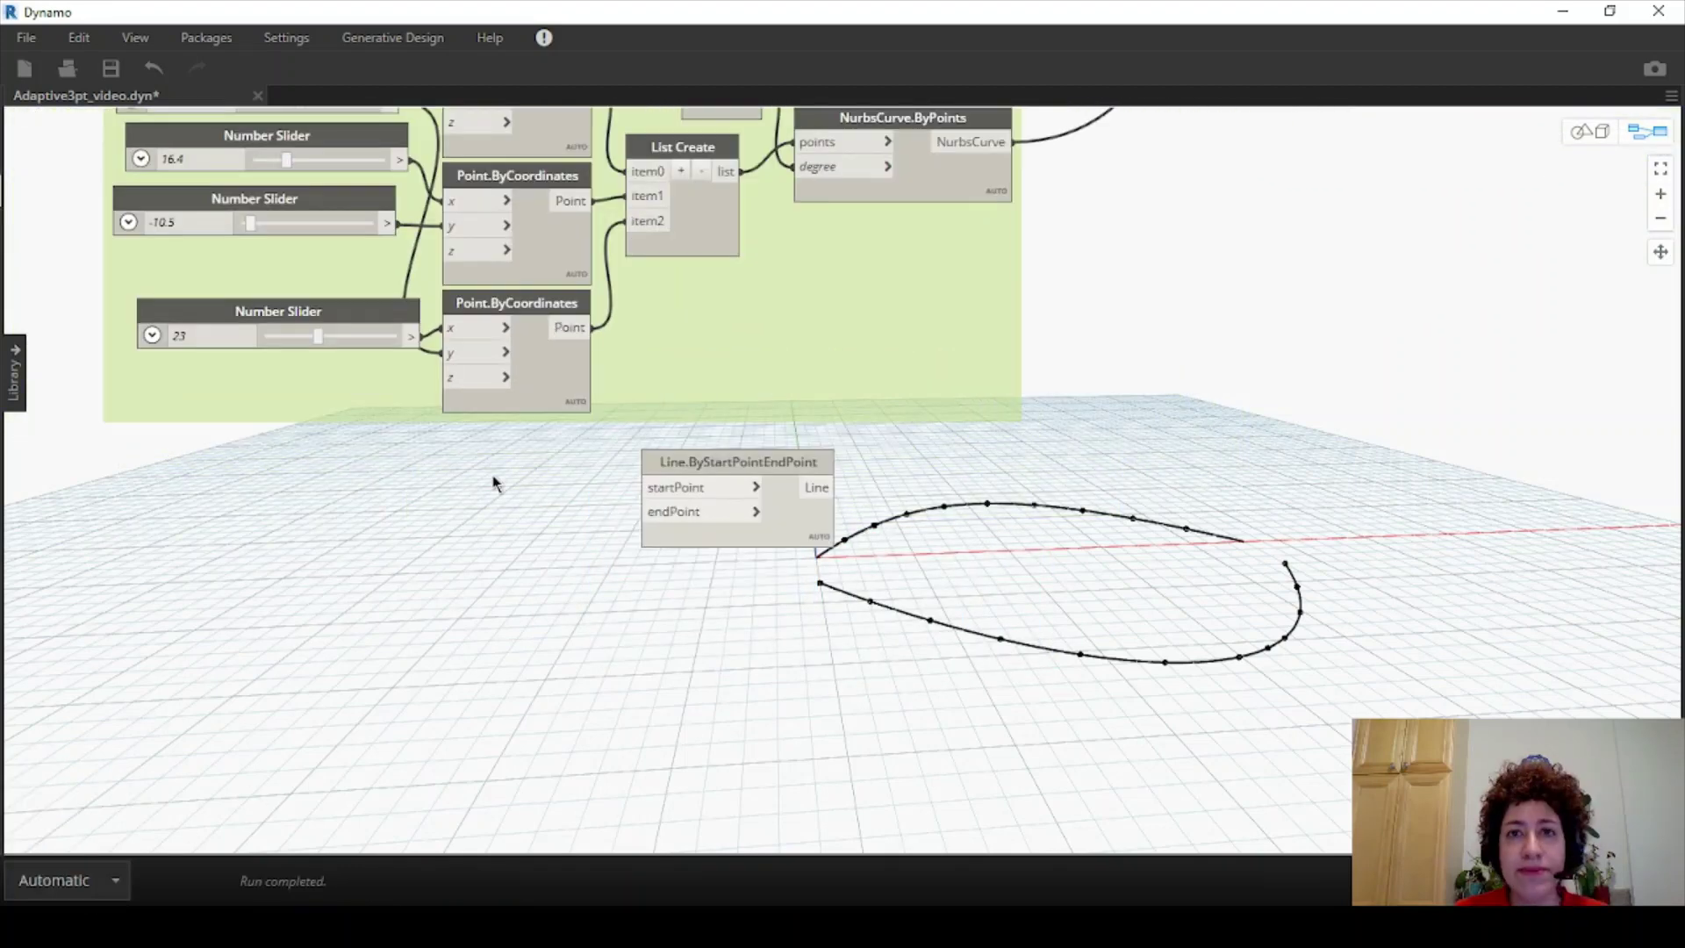
# Add a Point.ByCoordinates node and a pasted copy, stacked beside the line node.
pyautogui.rightClick(493, 481)
pyautogui.write('point')
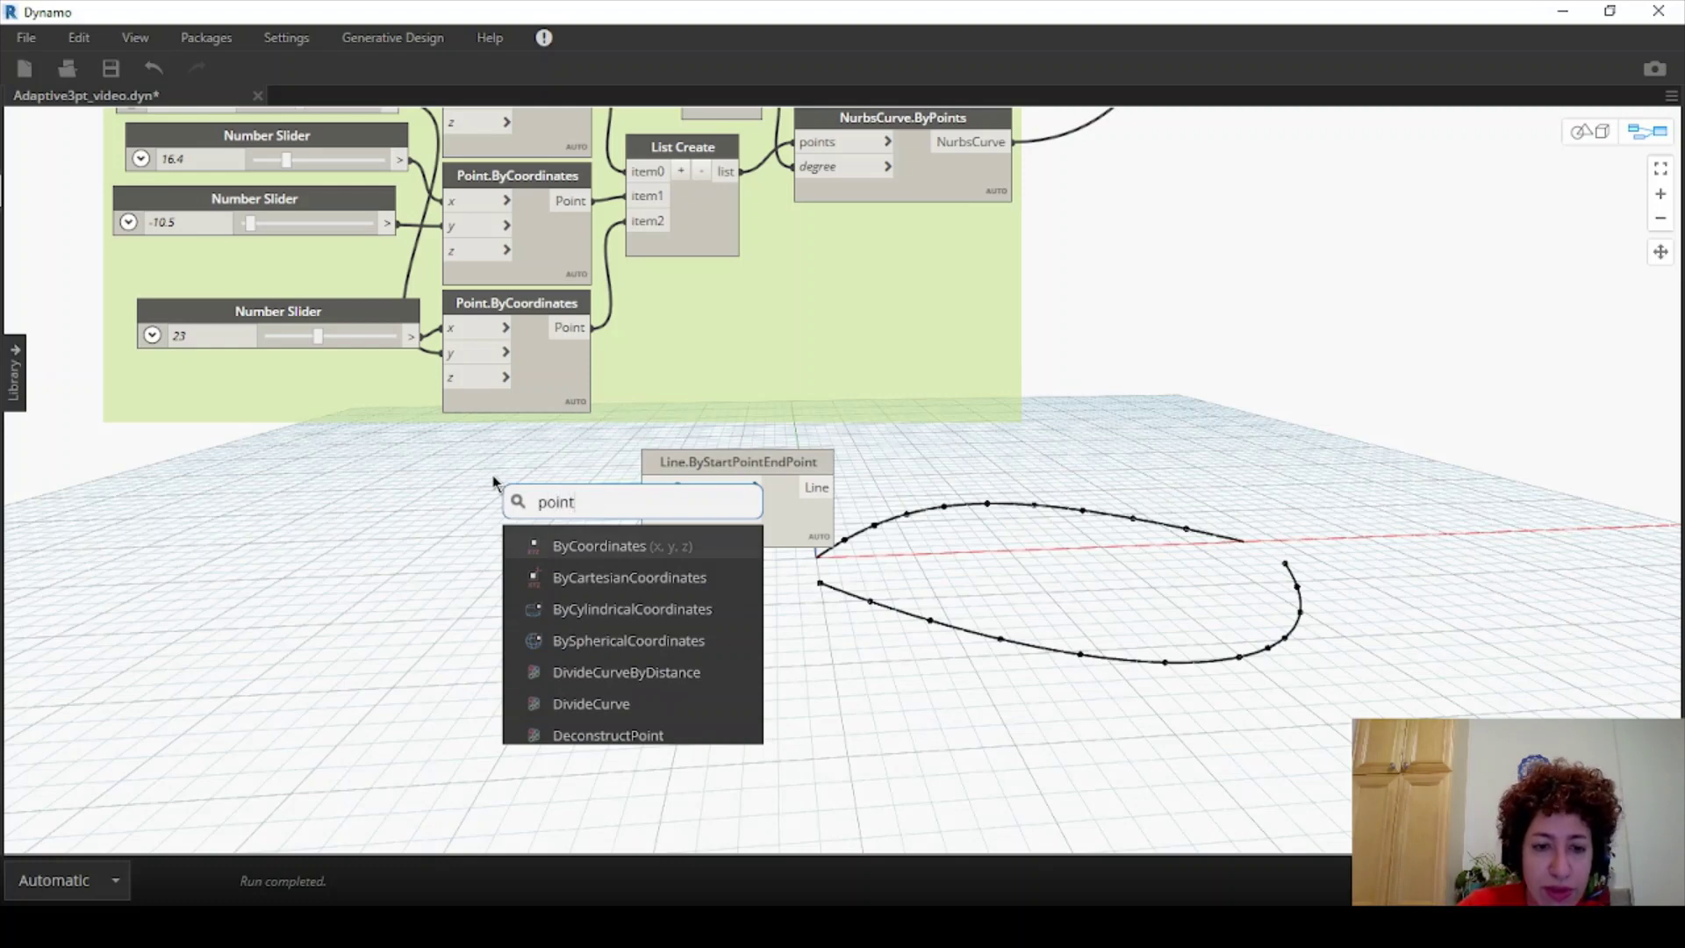
pyautogui.click(591, 545)
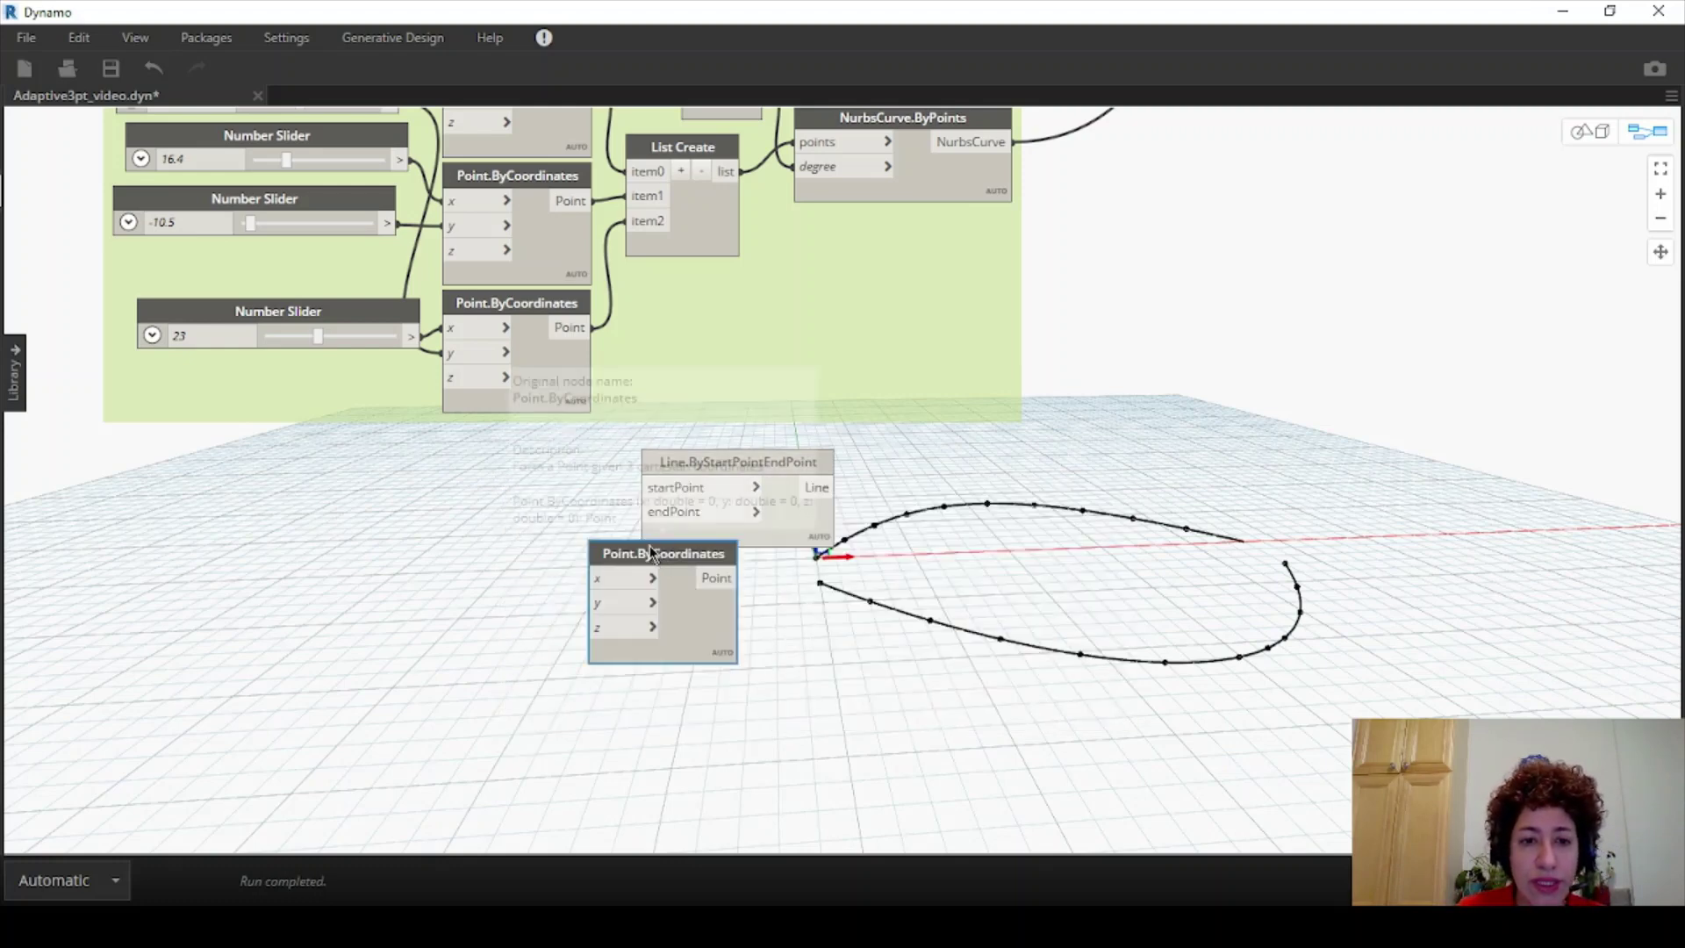
pyautogui.moveTo(658, 552); pyautogui.dragTo(496, 461)
pyautogui.hotkey('ctrl', 'c')
pyautogui.hotkey('ctrl', 'v')
pyautogui.moveTo(667, 492); pyautogui.dragTo(500, 603)
pyautogui.click(540, 728)
pyautogui.moveTo(451, 508); pyautogui.dragTo(549, 447)
pyautogui.click(551, 437)
# Add a Number Slider set to 15 and wire it to the lower point's x input.
pyautogui.rightClick(243, 497)
pyautogui.write('slider')
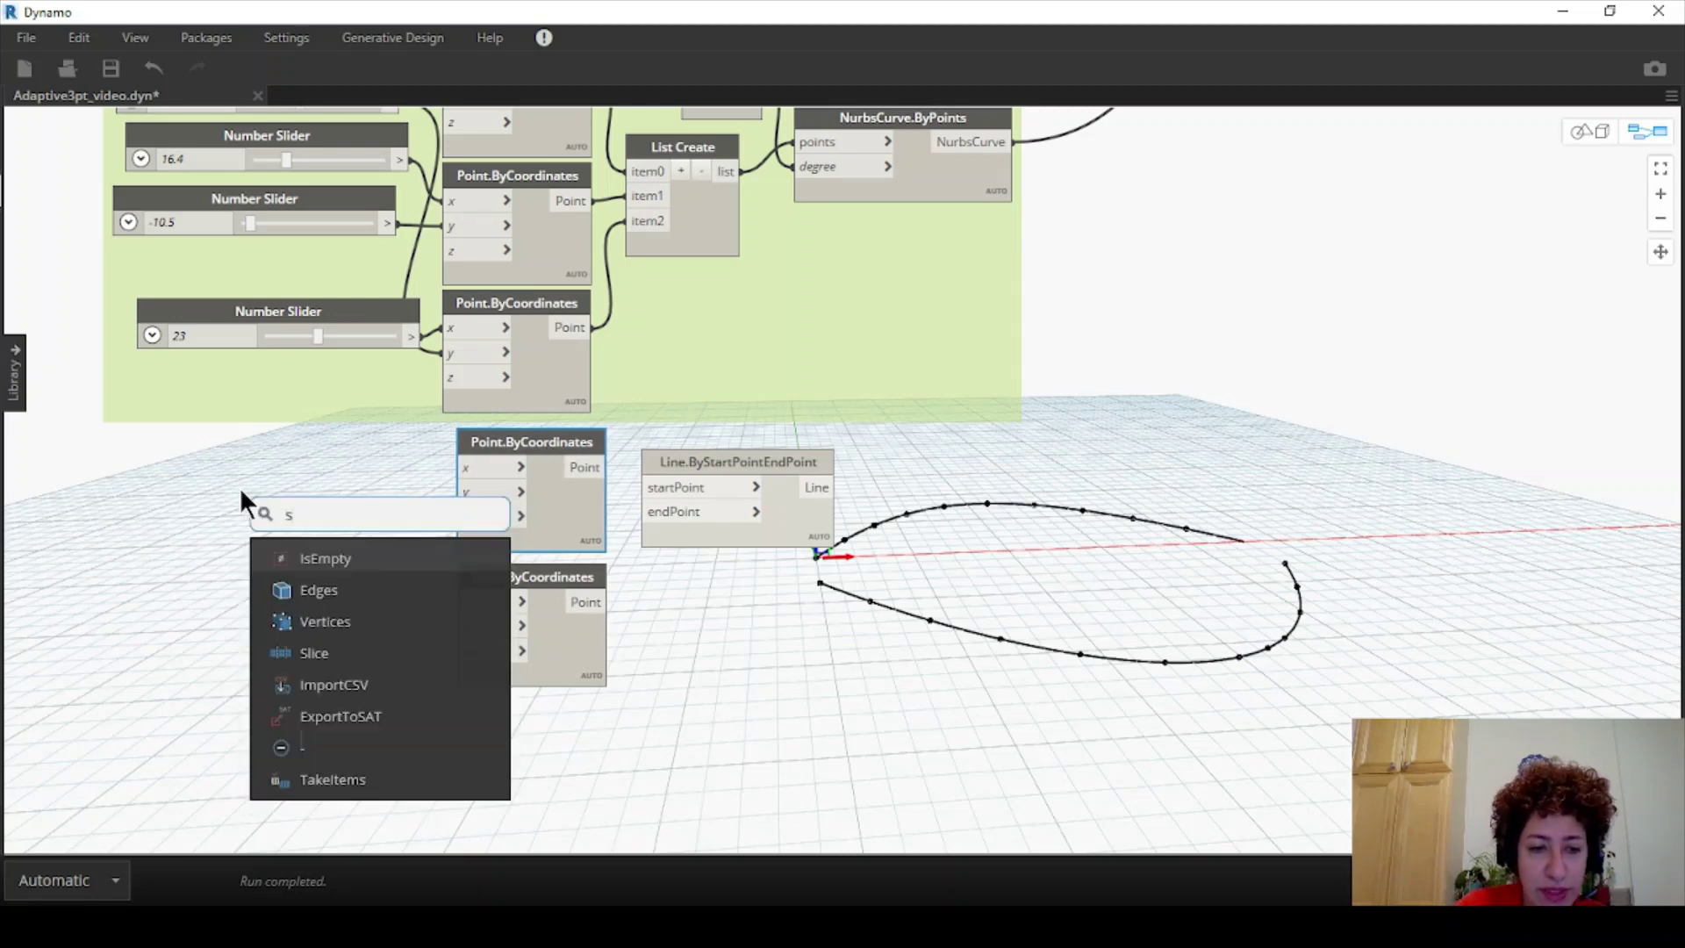
pyautogui.click(342, 560)
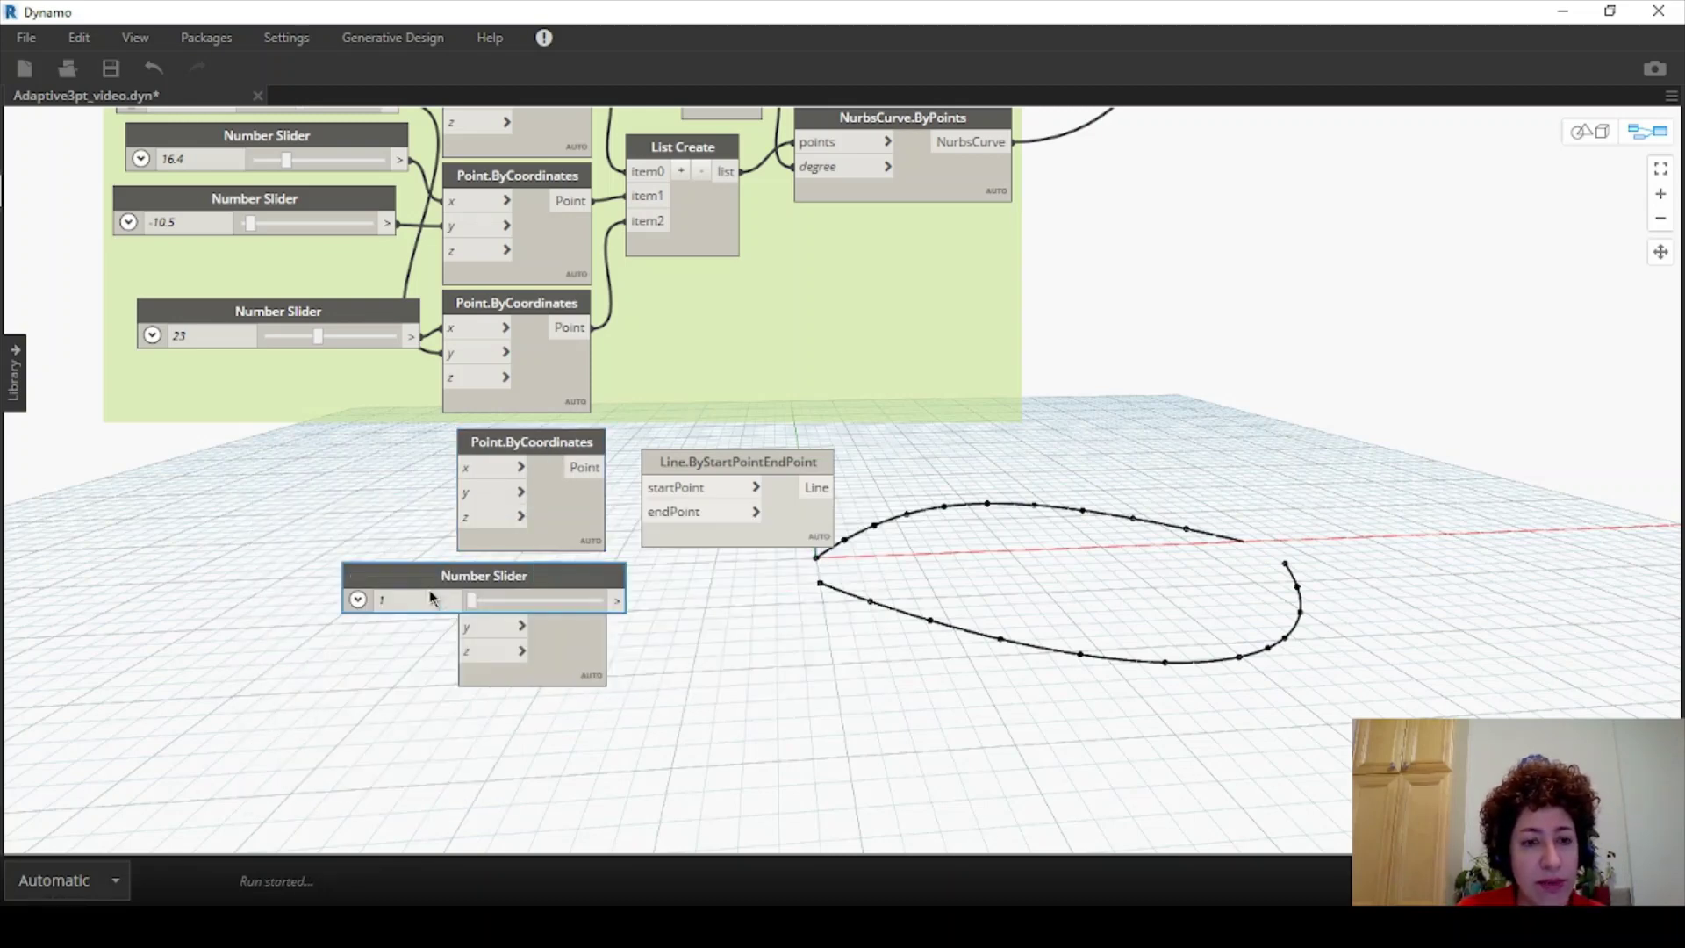
pyautogui.moveTo(417, 575); pyautogui.dragTo(193, 470)
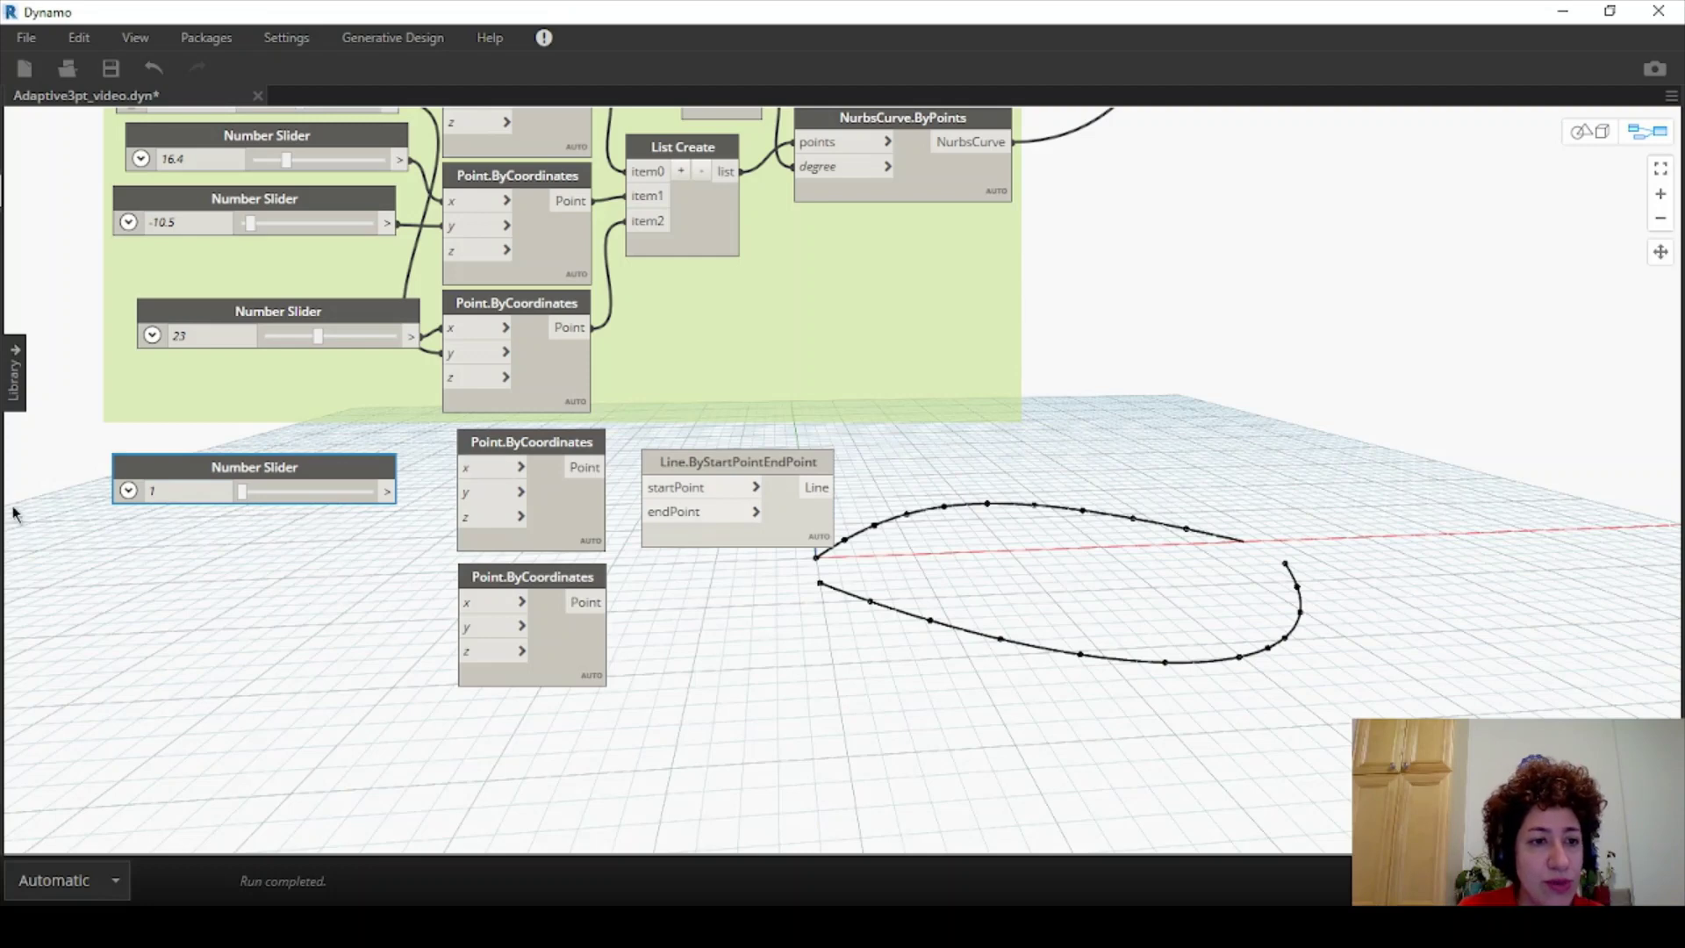
pyautogui.click(129, 491)
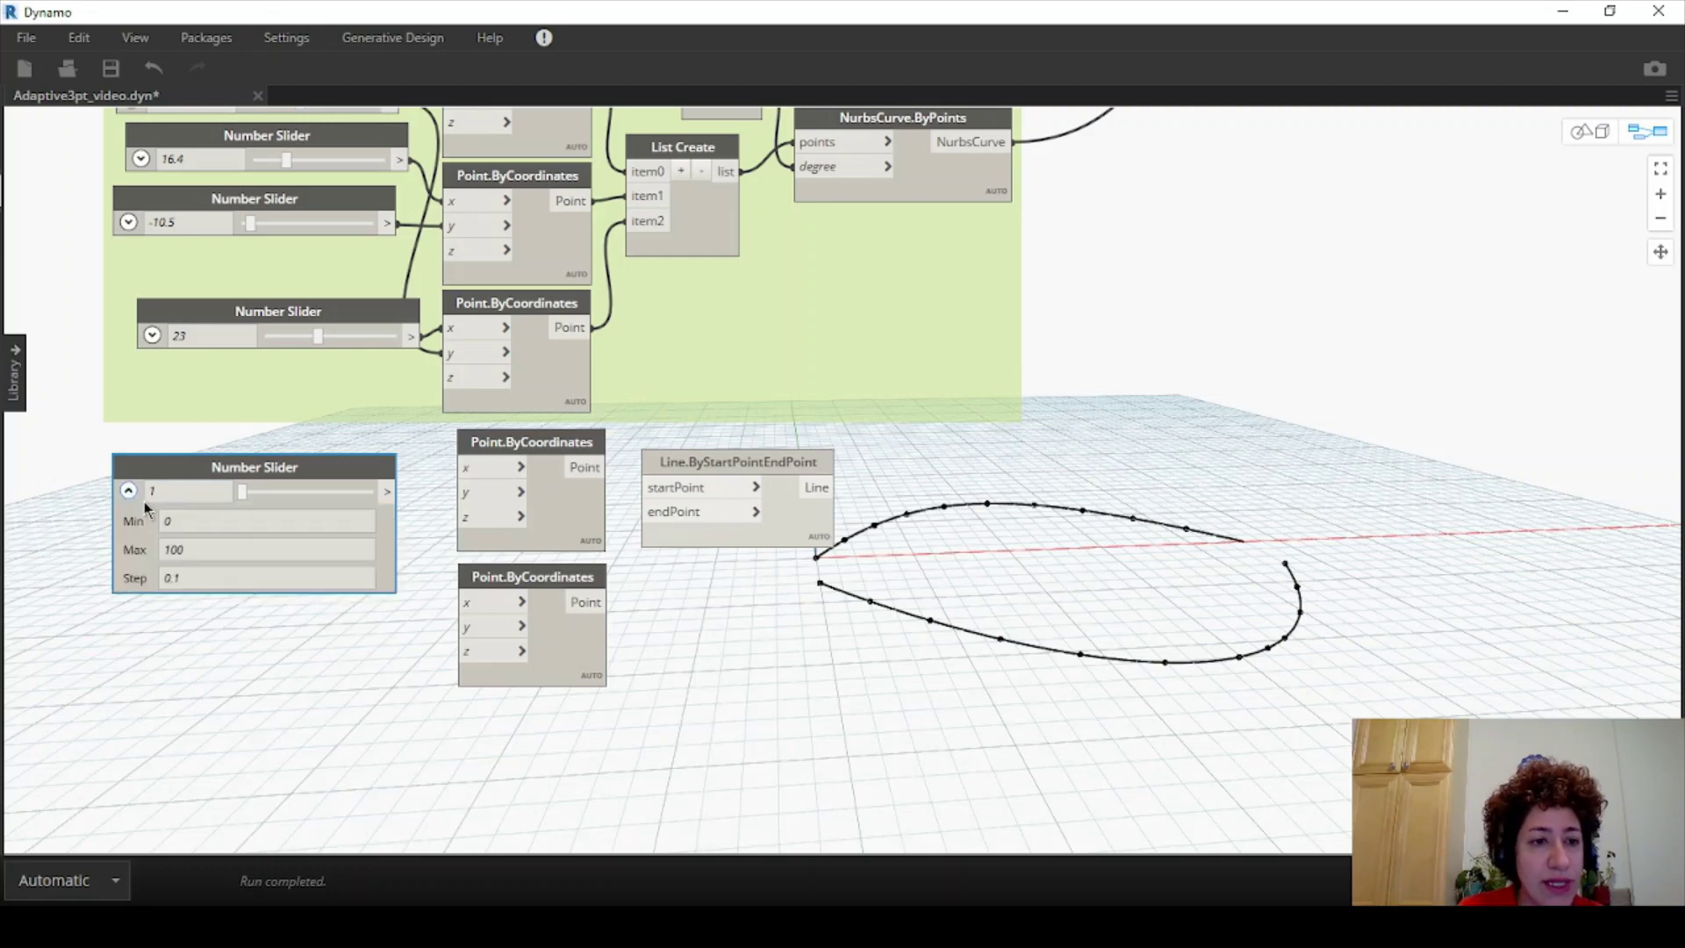
pyautogui.doubleClick(212, 551)
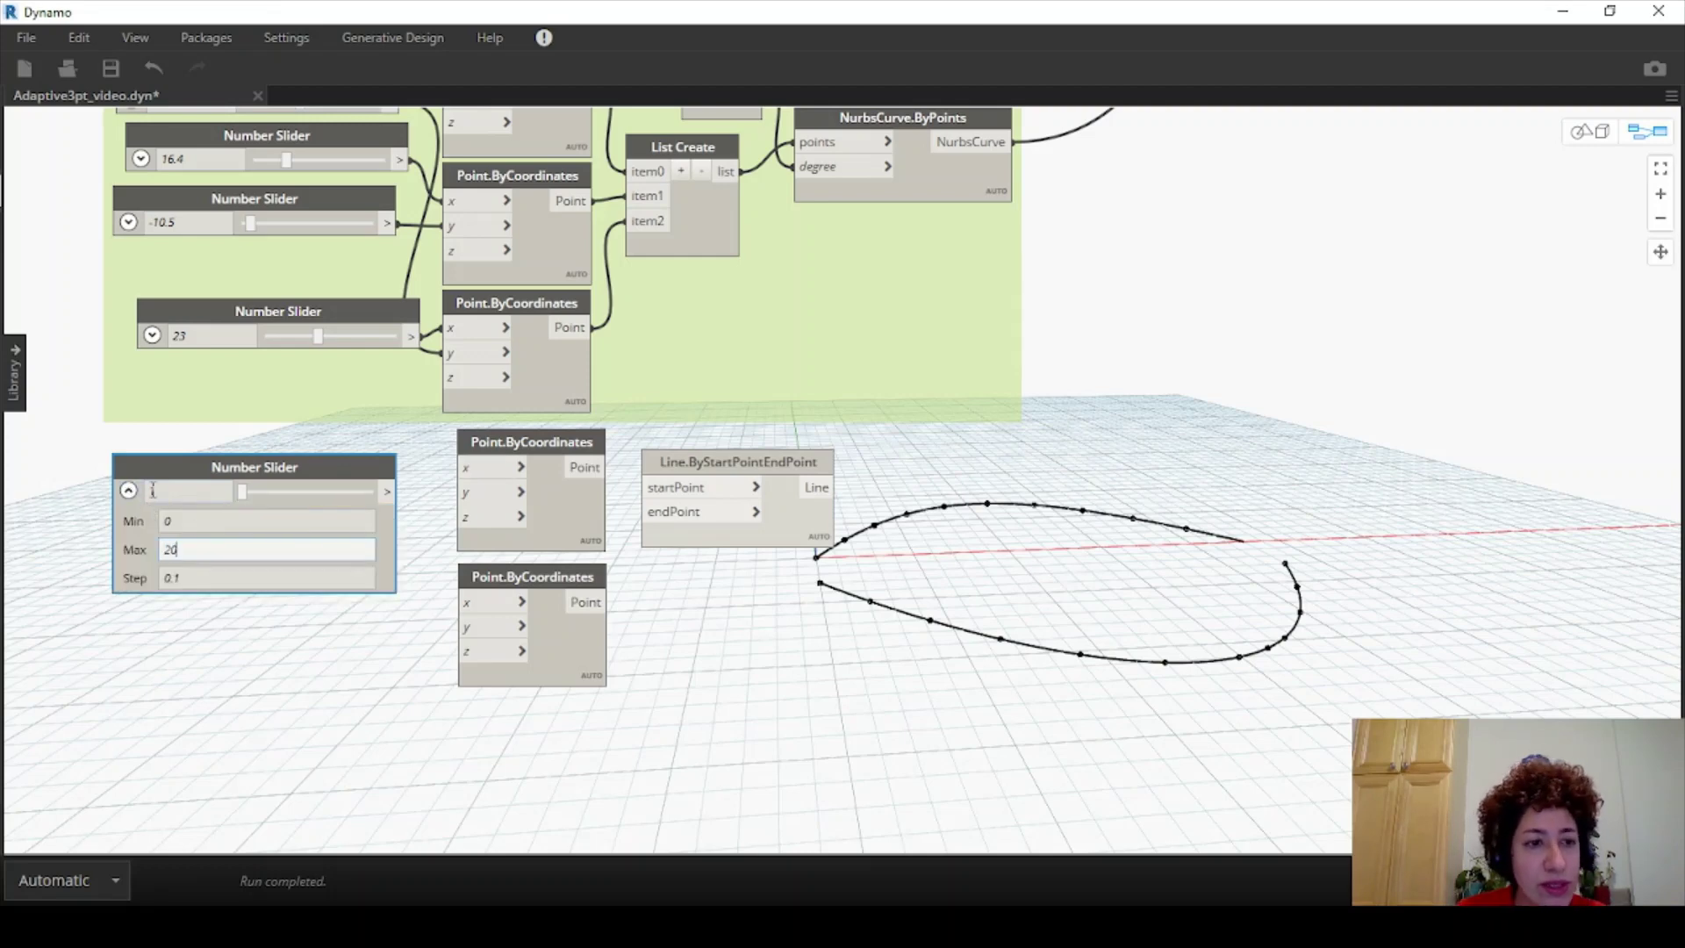
pyautogui.click(129, 491)
pyautogui.doubleClick(187, 491)
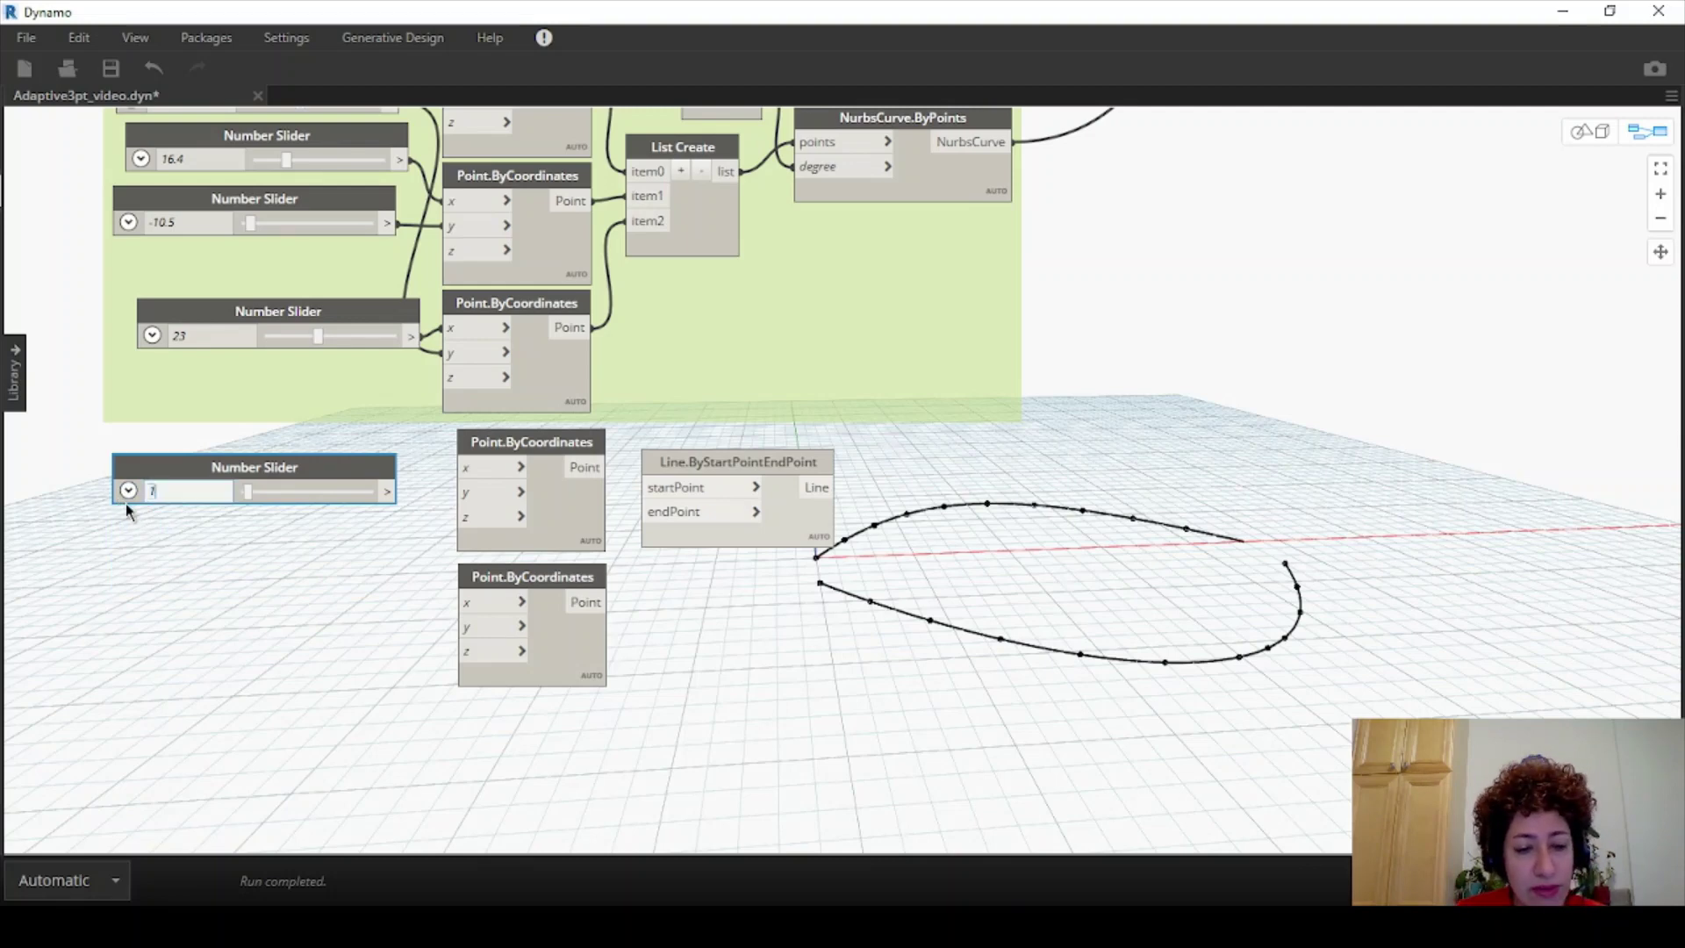
pyautogui.write('15')
pyautogui.press('Return')
pyautogui.moveTo(389, 492); pyautogui.dragTo(458, 601)
pyautogui.moveTo(342, 474); pyautogui.dragTo(352, 596)
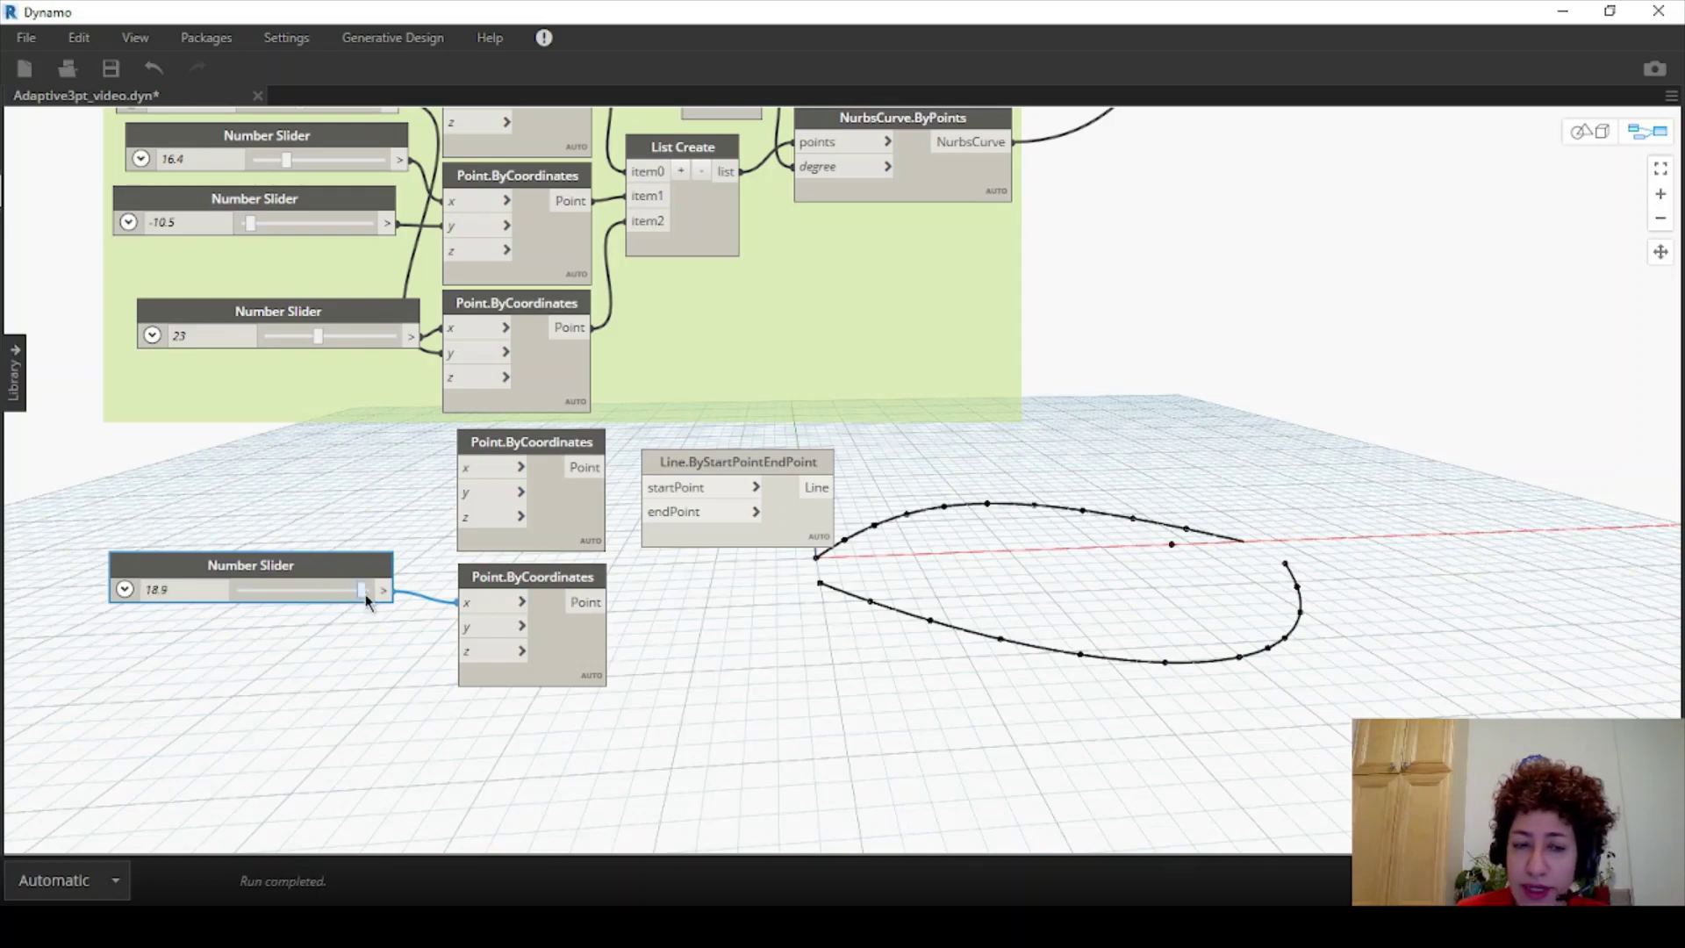
# Raise the slider's maximum to 25 and set its value to 22.7.
pyautogui.hotkey('ctrl', 'b')
pyautogui.moveTo(1395, 380); pyautogui.dragTo(1201, 596, button='right')
pyautogui.scroll(3, 1200, 597)
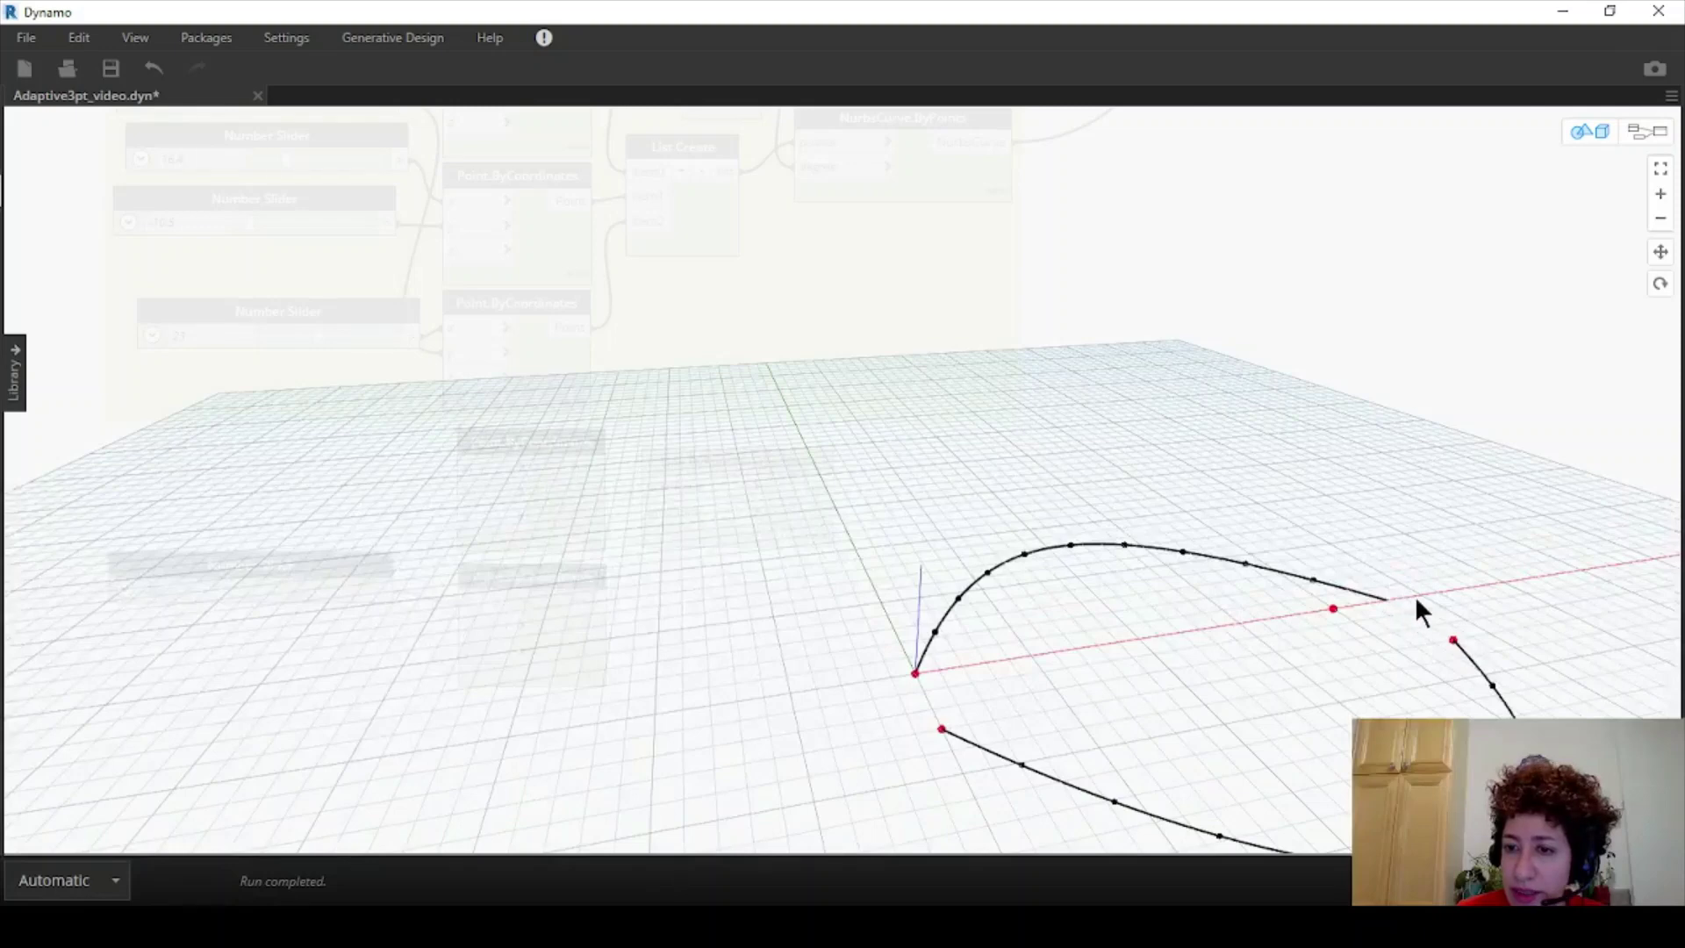
pyautogui.click(1653, 131)
pyautogui.click(126, 588)
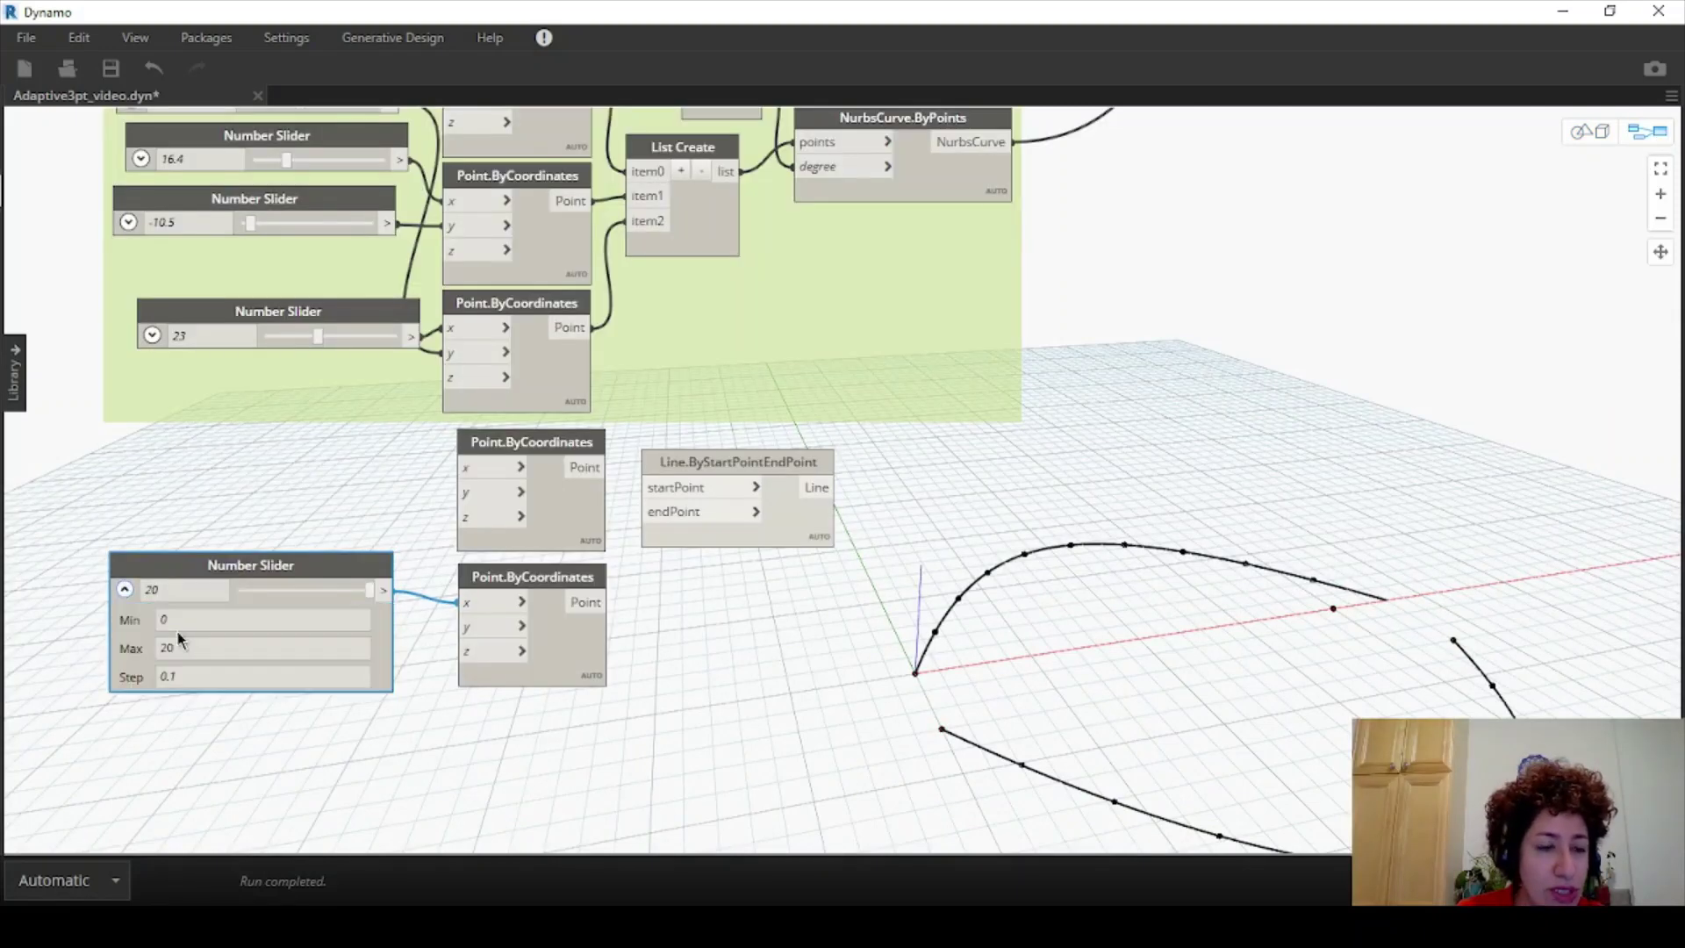
pyautogui.click(196, 653)
pyautogui.write('25')
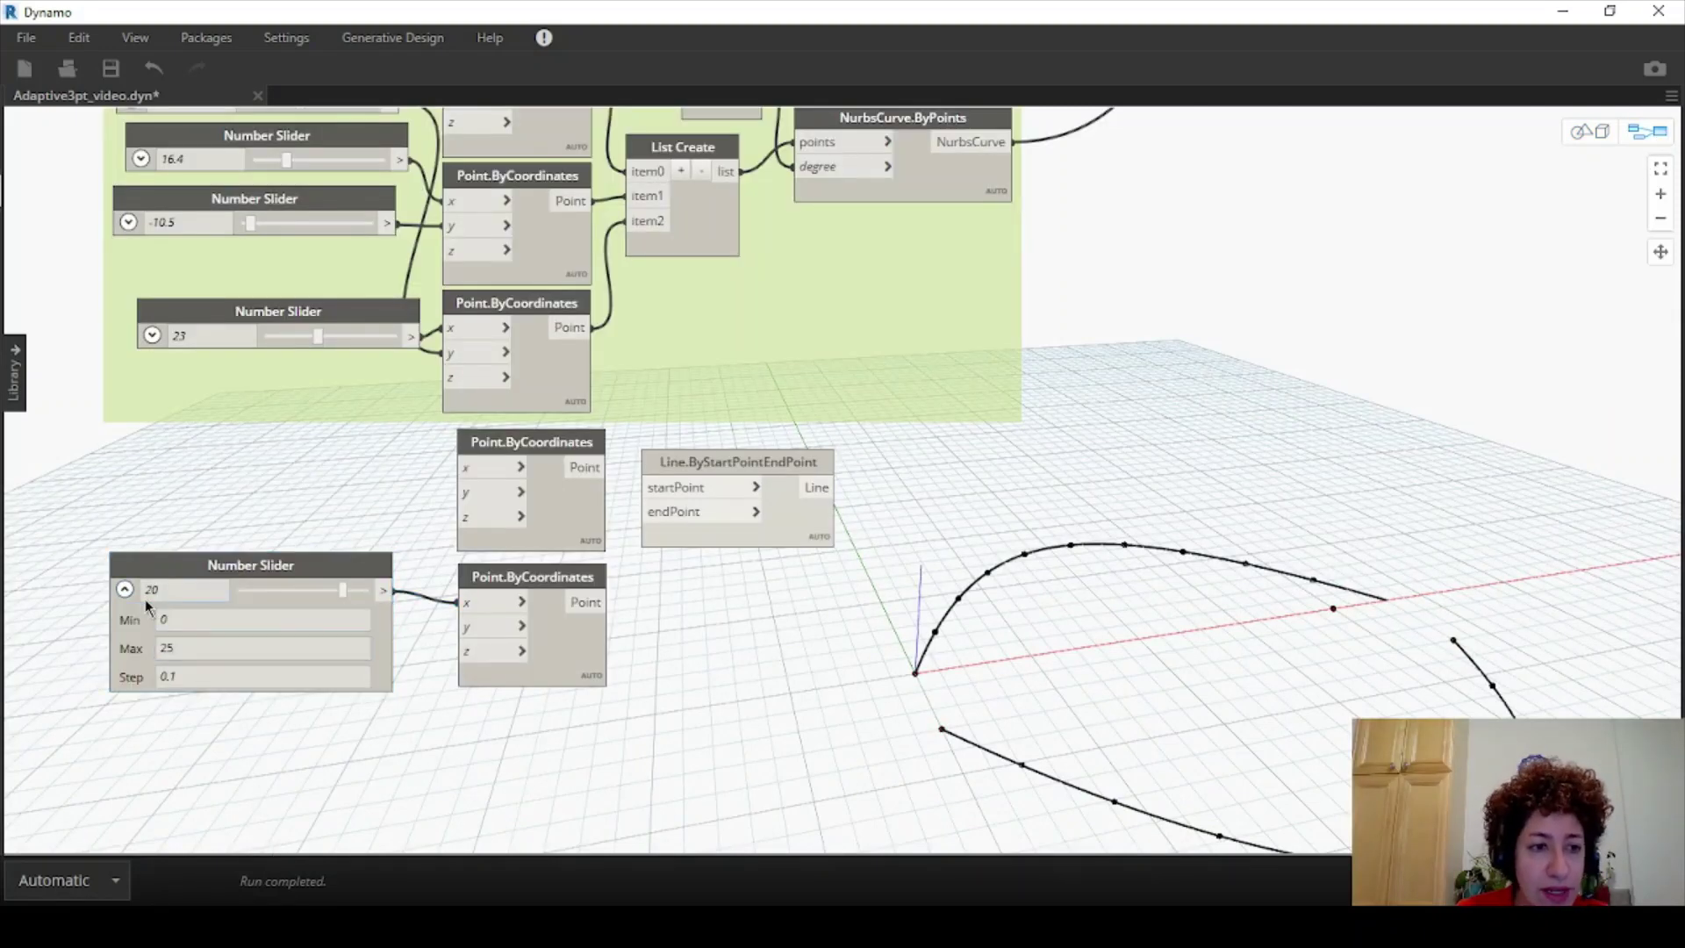
pyautogui.click(125, 589)
pyautogui.moveTo(344, 595); pyautogui.dragTo(356, 594)
# Connect the upper point to startPoint and the lower point to endPoint of Line.ByStartPointEndPoint.
pyautogui.scroll(-1, 301, 530)
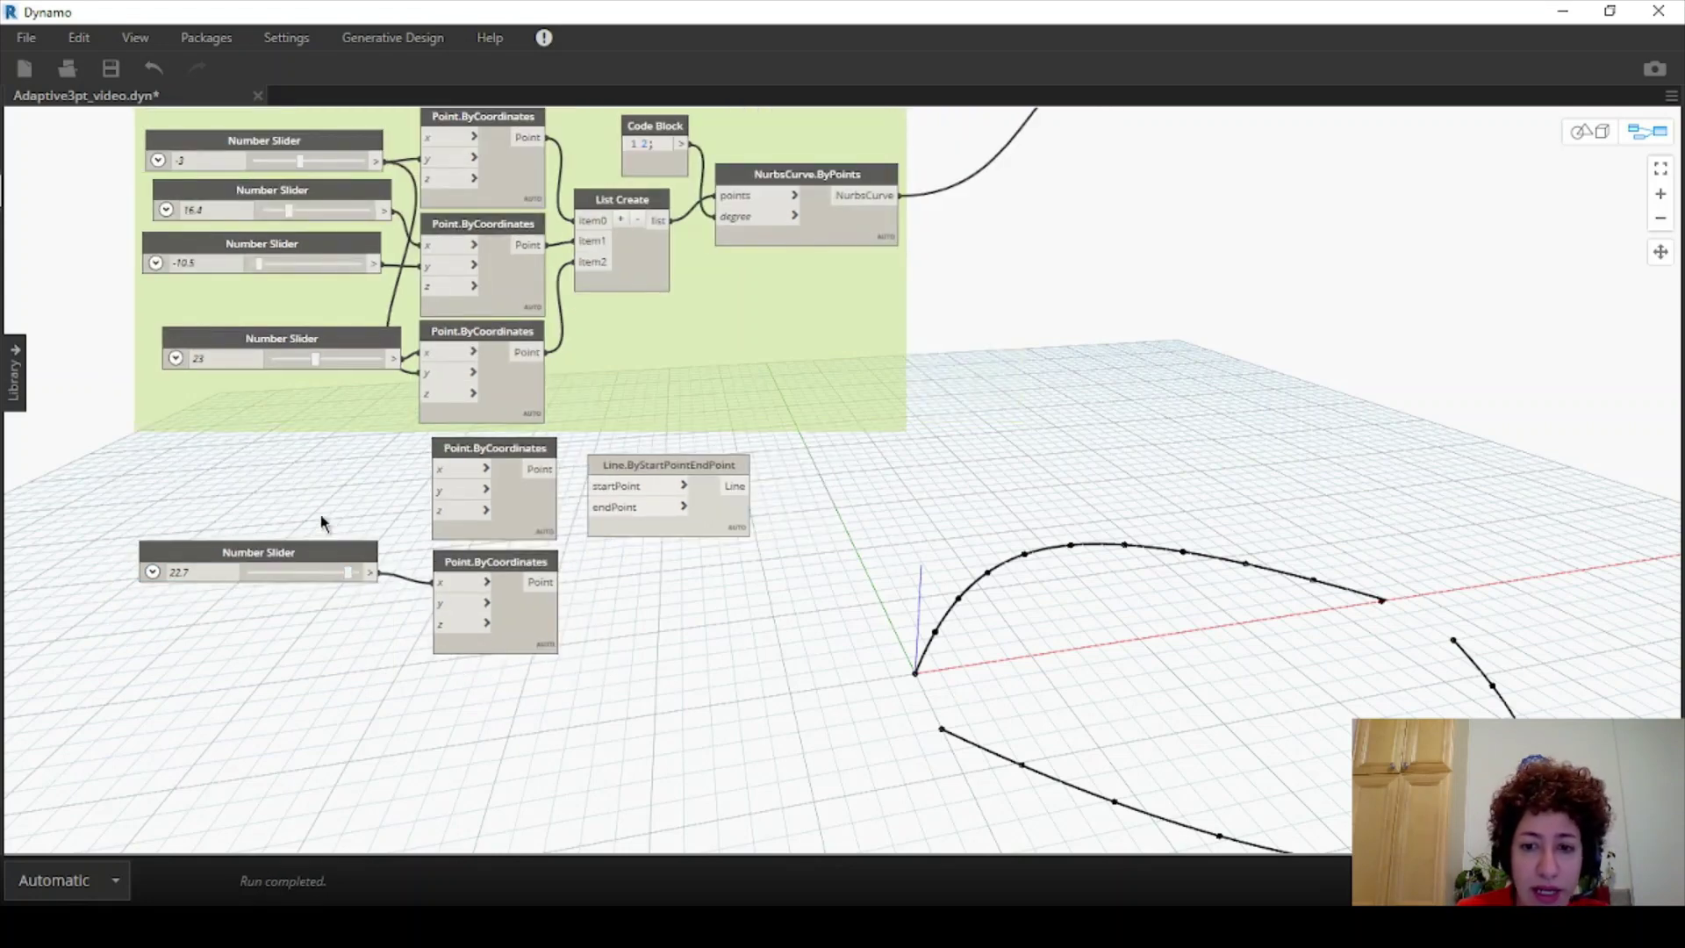
pyautogui.scroll(-1, 324, 527)
pyautogui.click(314, 544)
pyautogui.scroll(1, 314, 552)
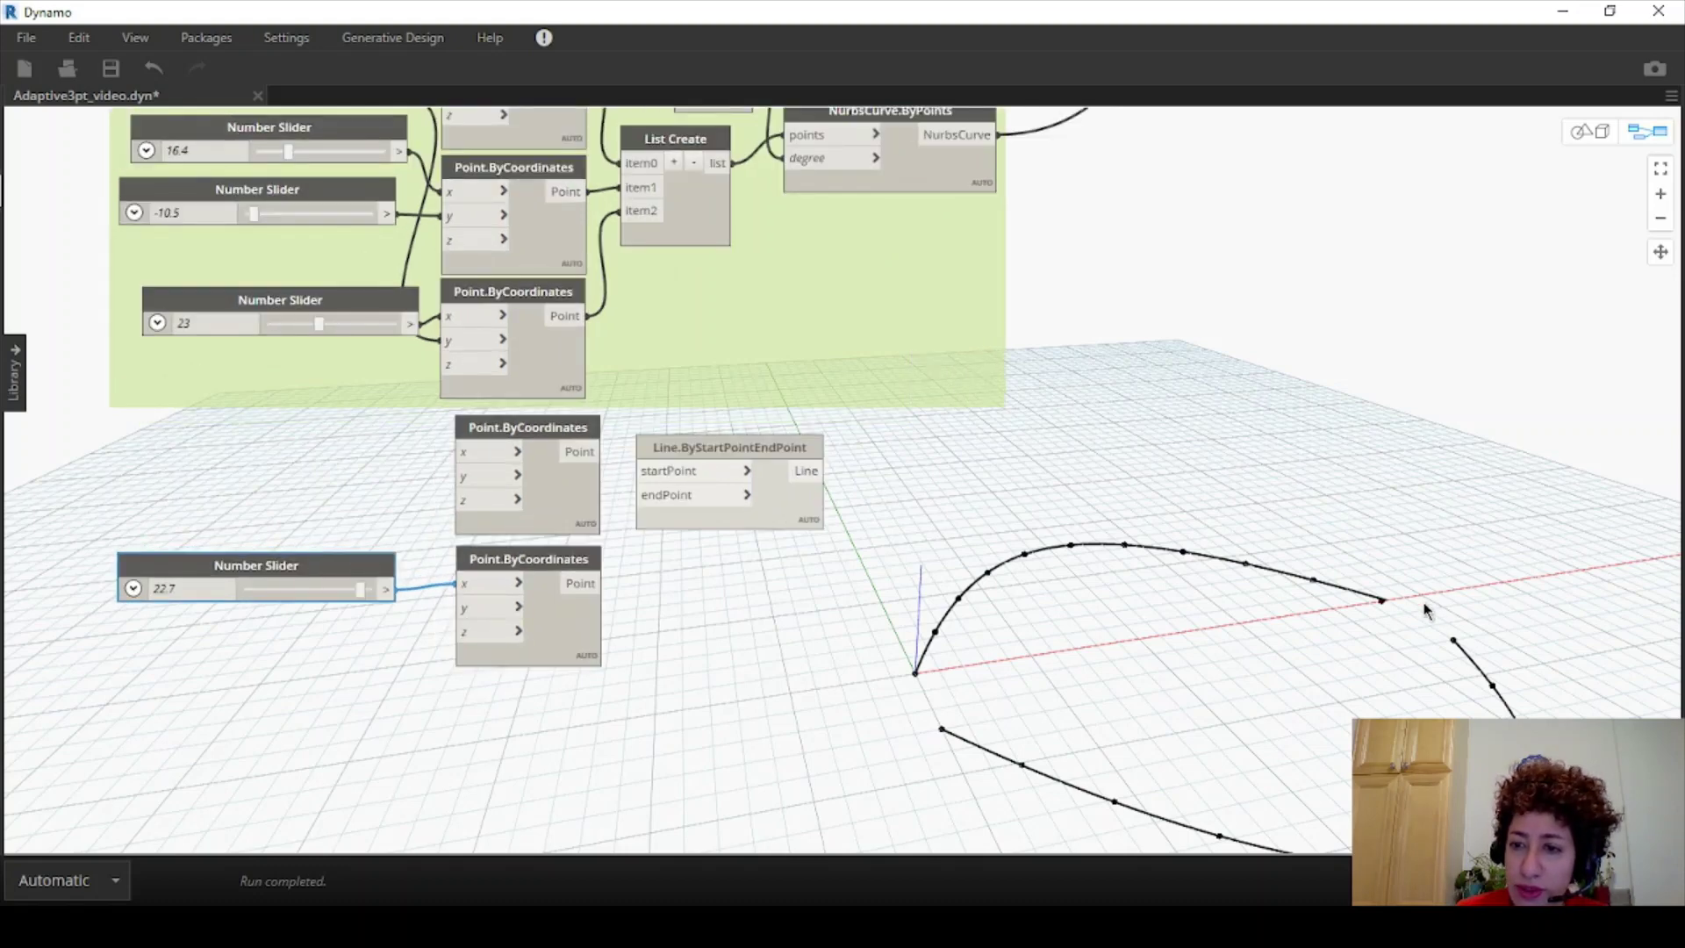
pyautogui.scroll(1, 211, 507)
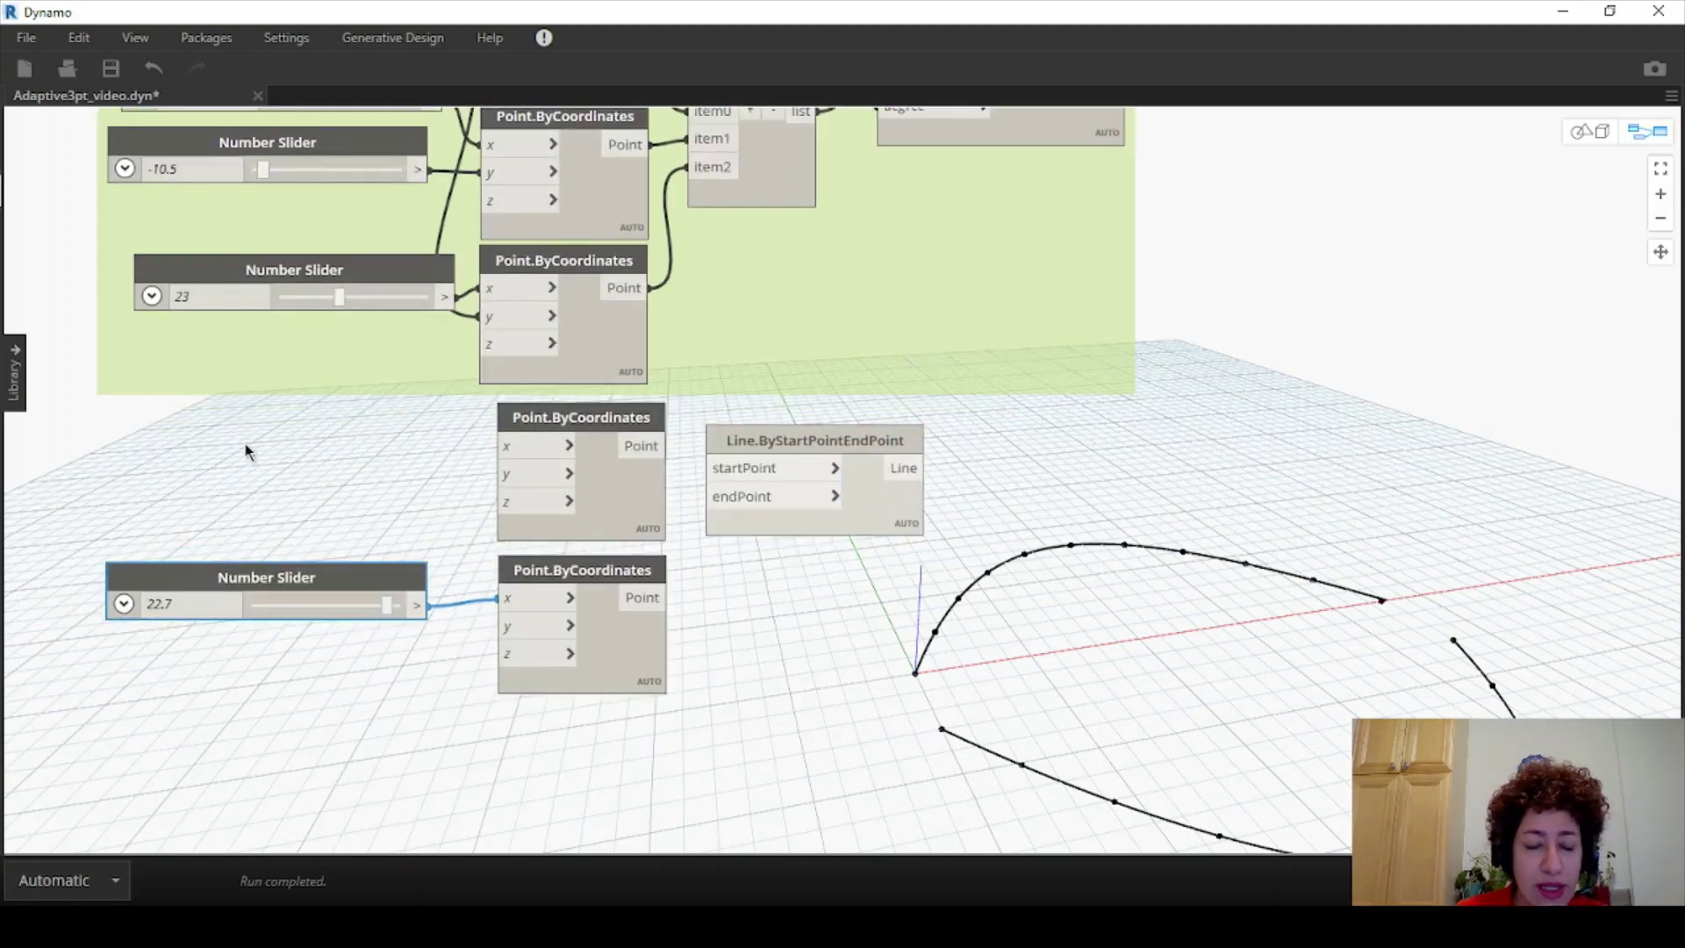
pyautogui.click(667, 445)
pyautogui.click(705, 468)
pyautogui.click(669, 597)
pyautogui.click(704, 497)
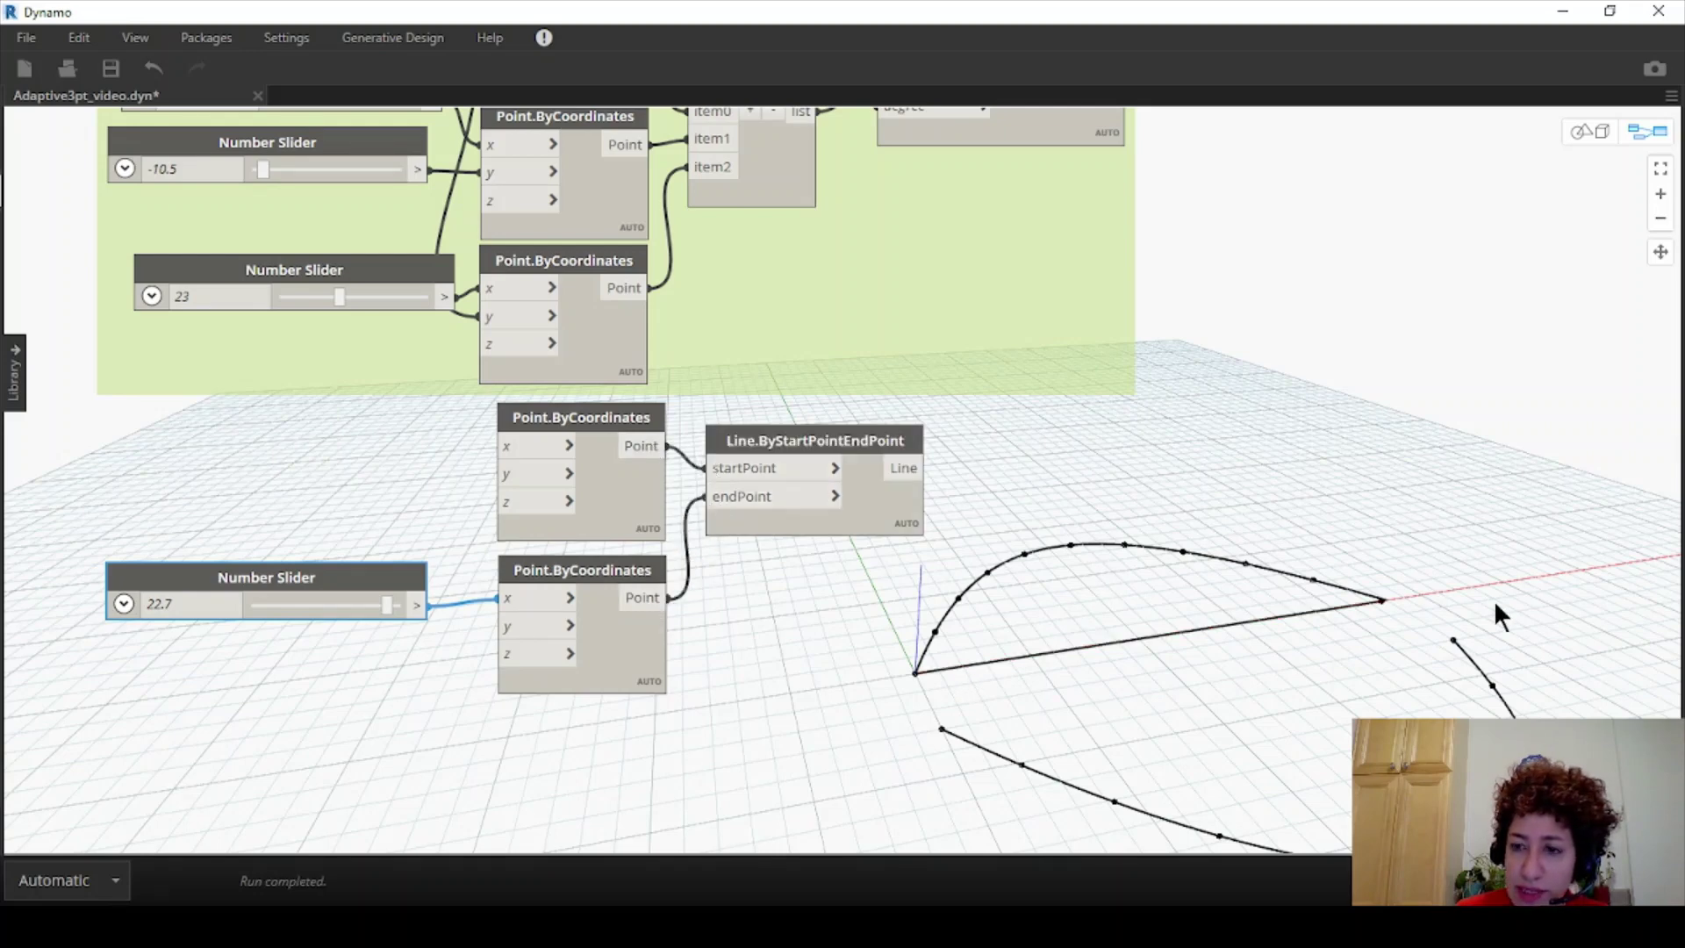
# Add a new Number Slider with a range of -10 to 5.
pyautogui.doubleClick(308, 462)
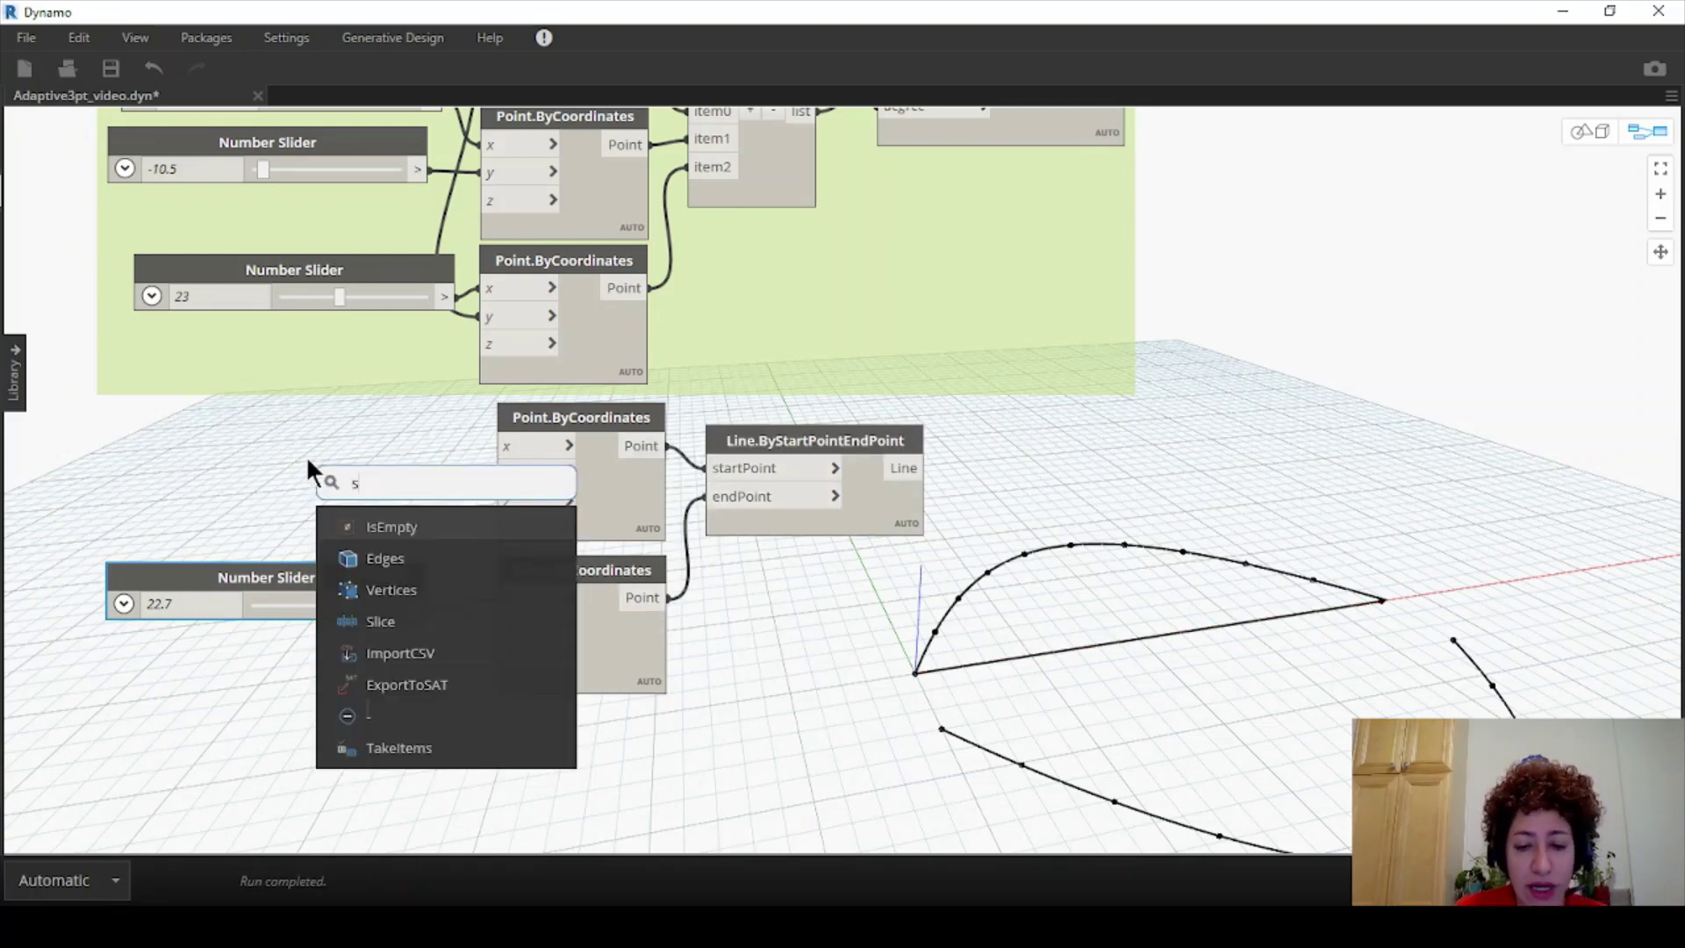
pyautogui.write('slider')
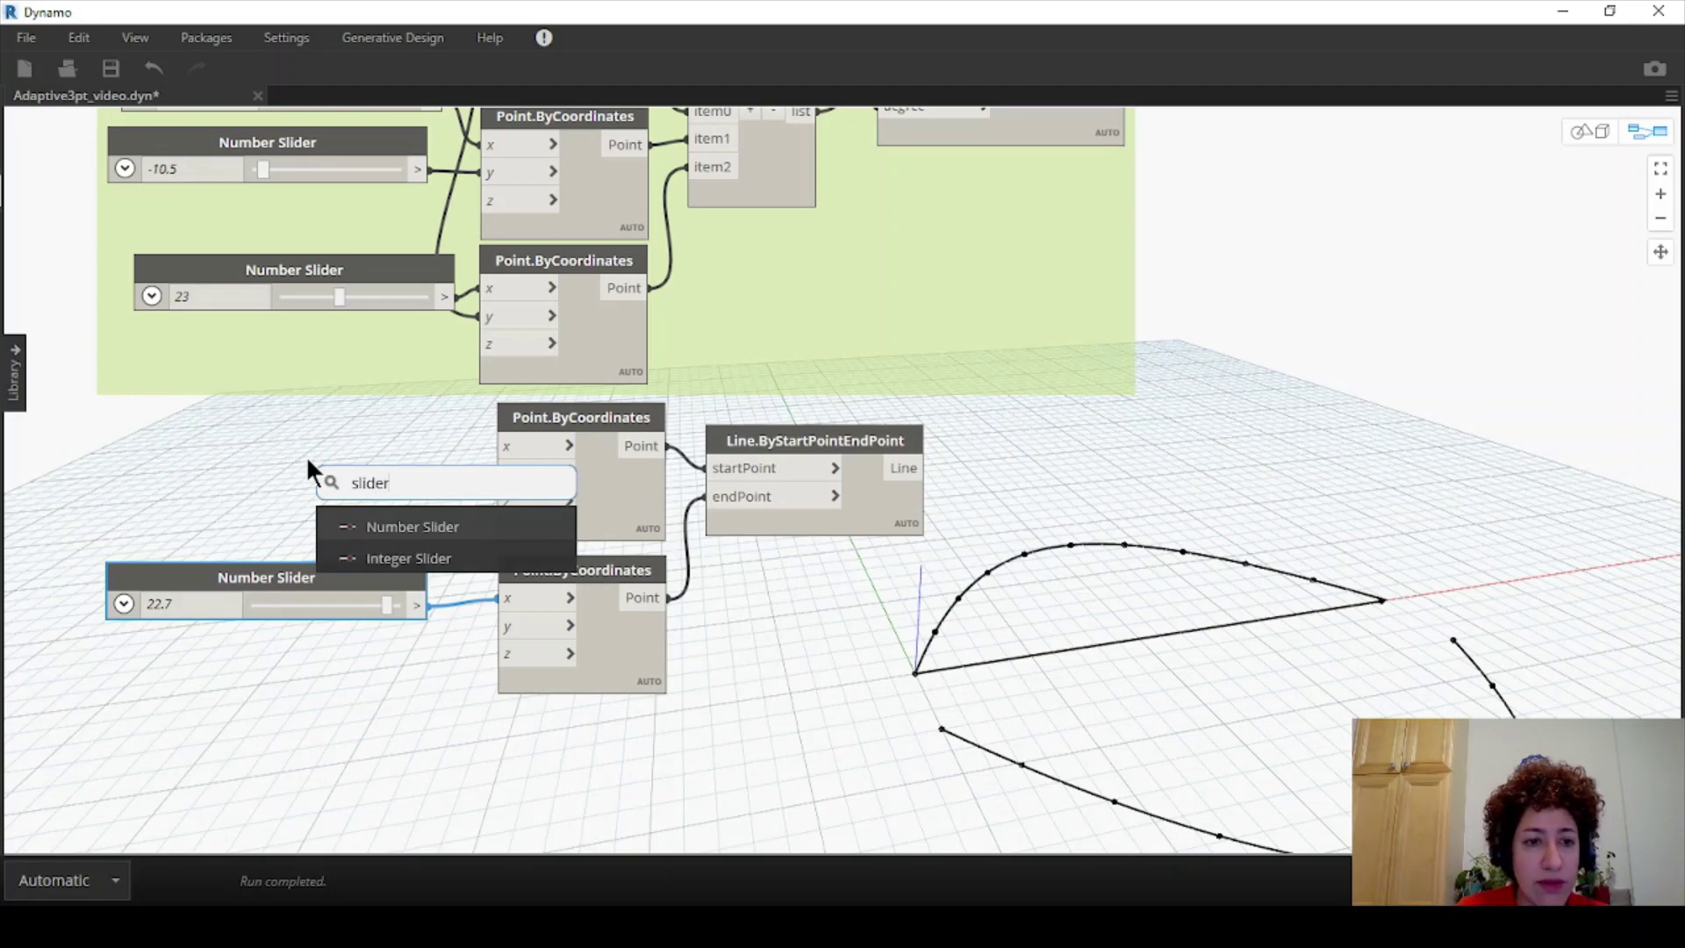
pyautogui.click(382, 526)
pyautogui.moveTo(175, 444); pyautogui.dragTo(135, 414)
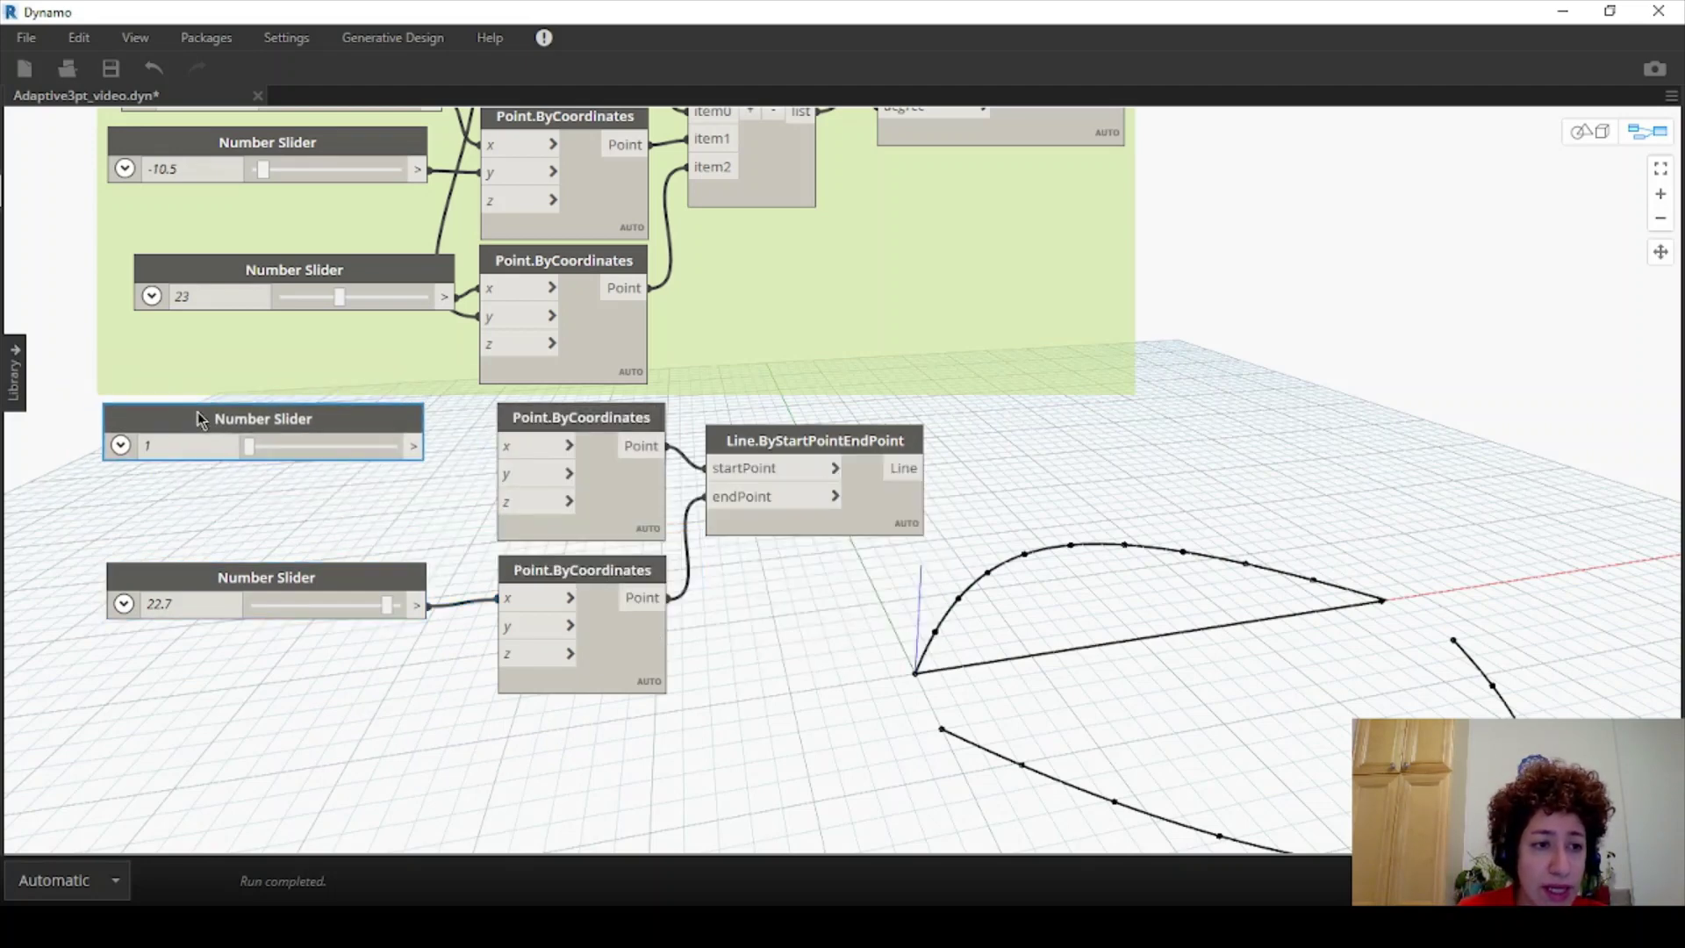
pyautogui.click(130, 441)
pyautogui.click(211, 471)
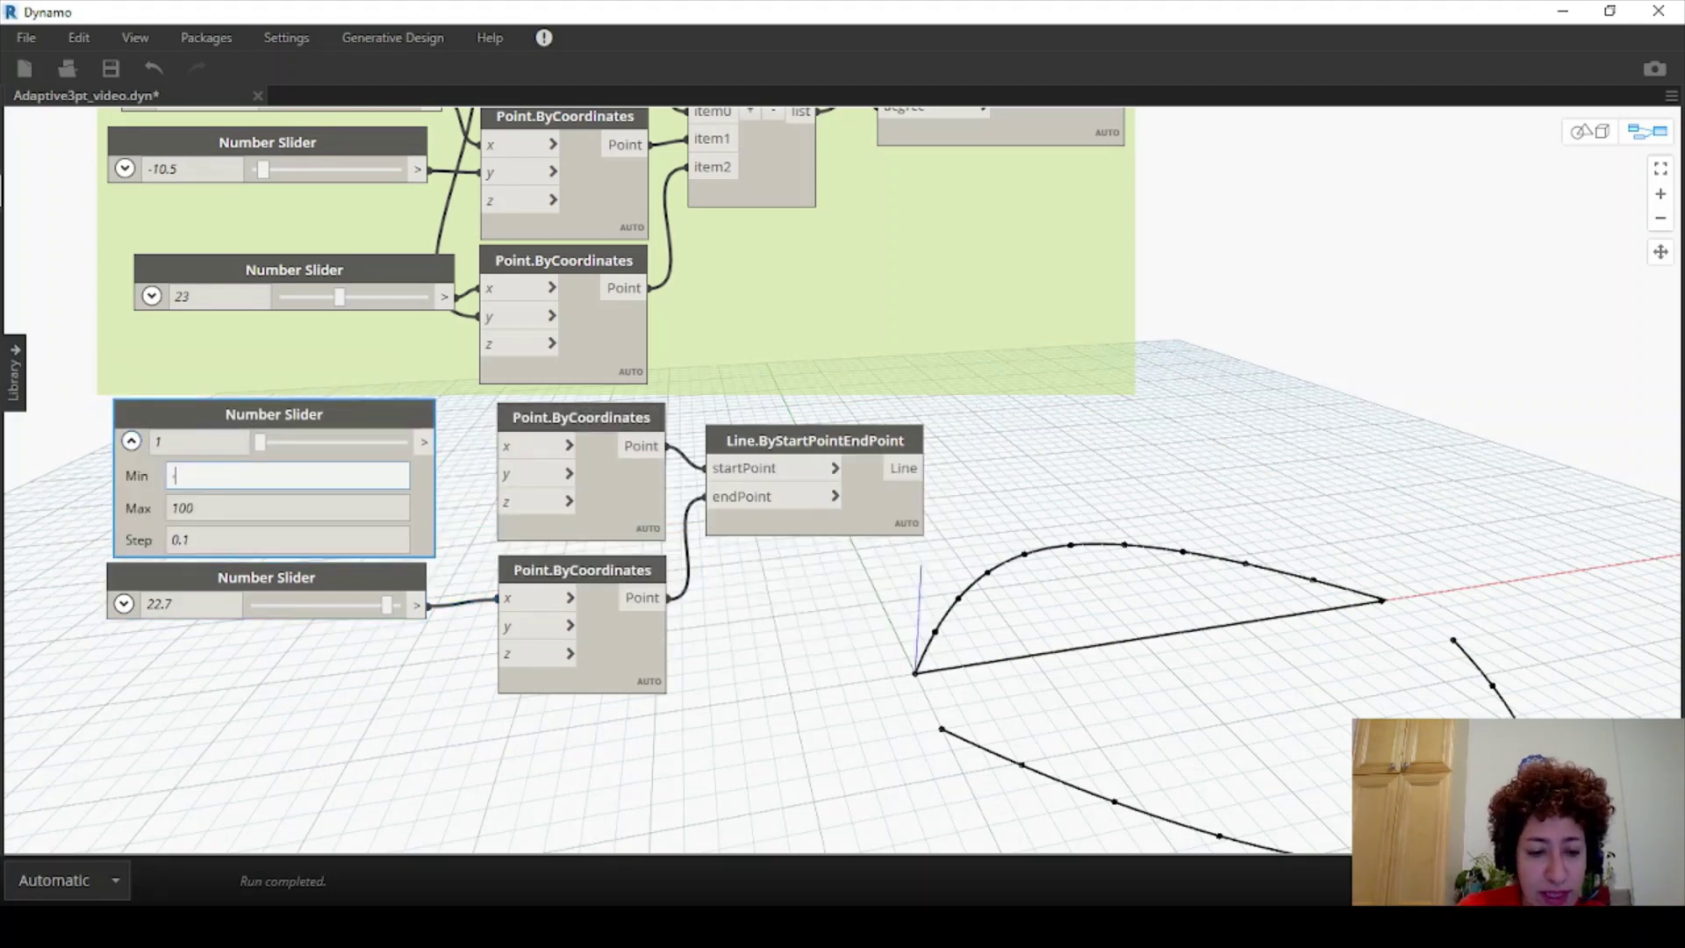
pyautogui.click(213, 510)
pyautogui.write('5')
pyautogui.click(245, 677)
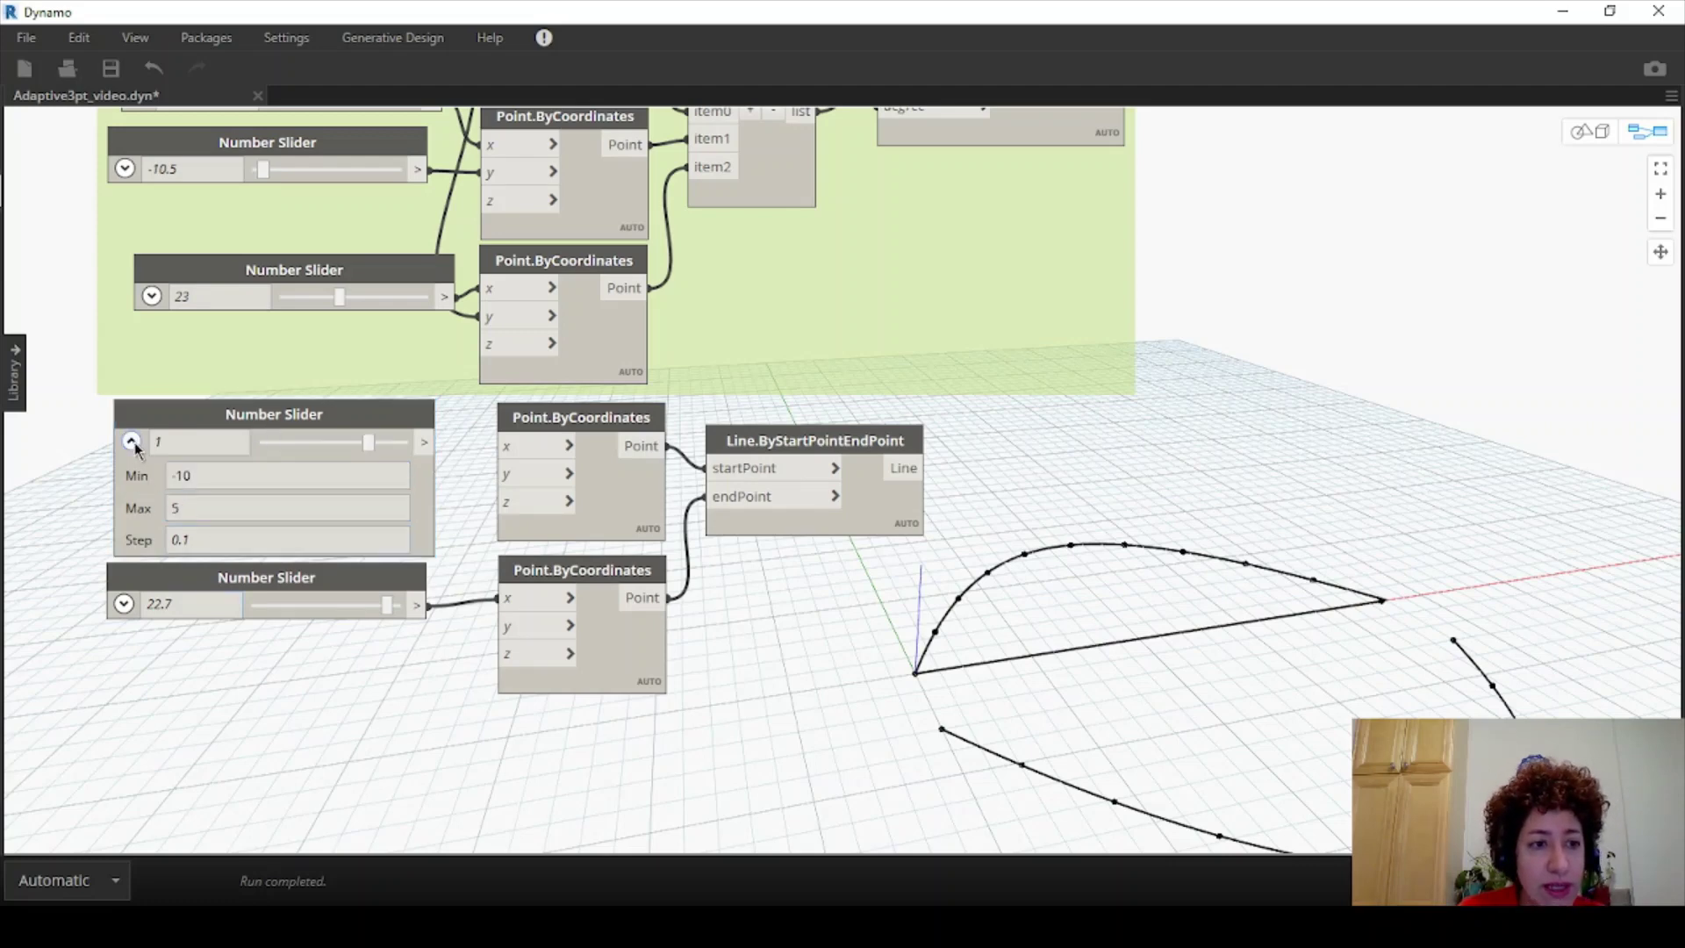
pyautogui.click(132, 442)
# Set the new slider to -1.3 and wire it into the points' y input.
pyautogui.moveTo(373, 445); pyautogui.dragTo(308, 451)
pyautogui.moveTo(410, 468); pyautogui.dragTo(525, 627)
pyautogui.moveTo(303, 466); pyautogui.dragTo(330, 471)
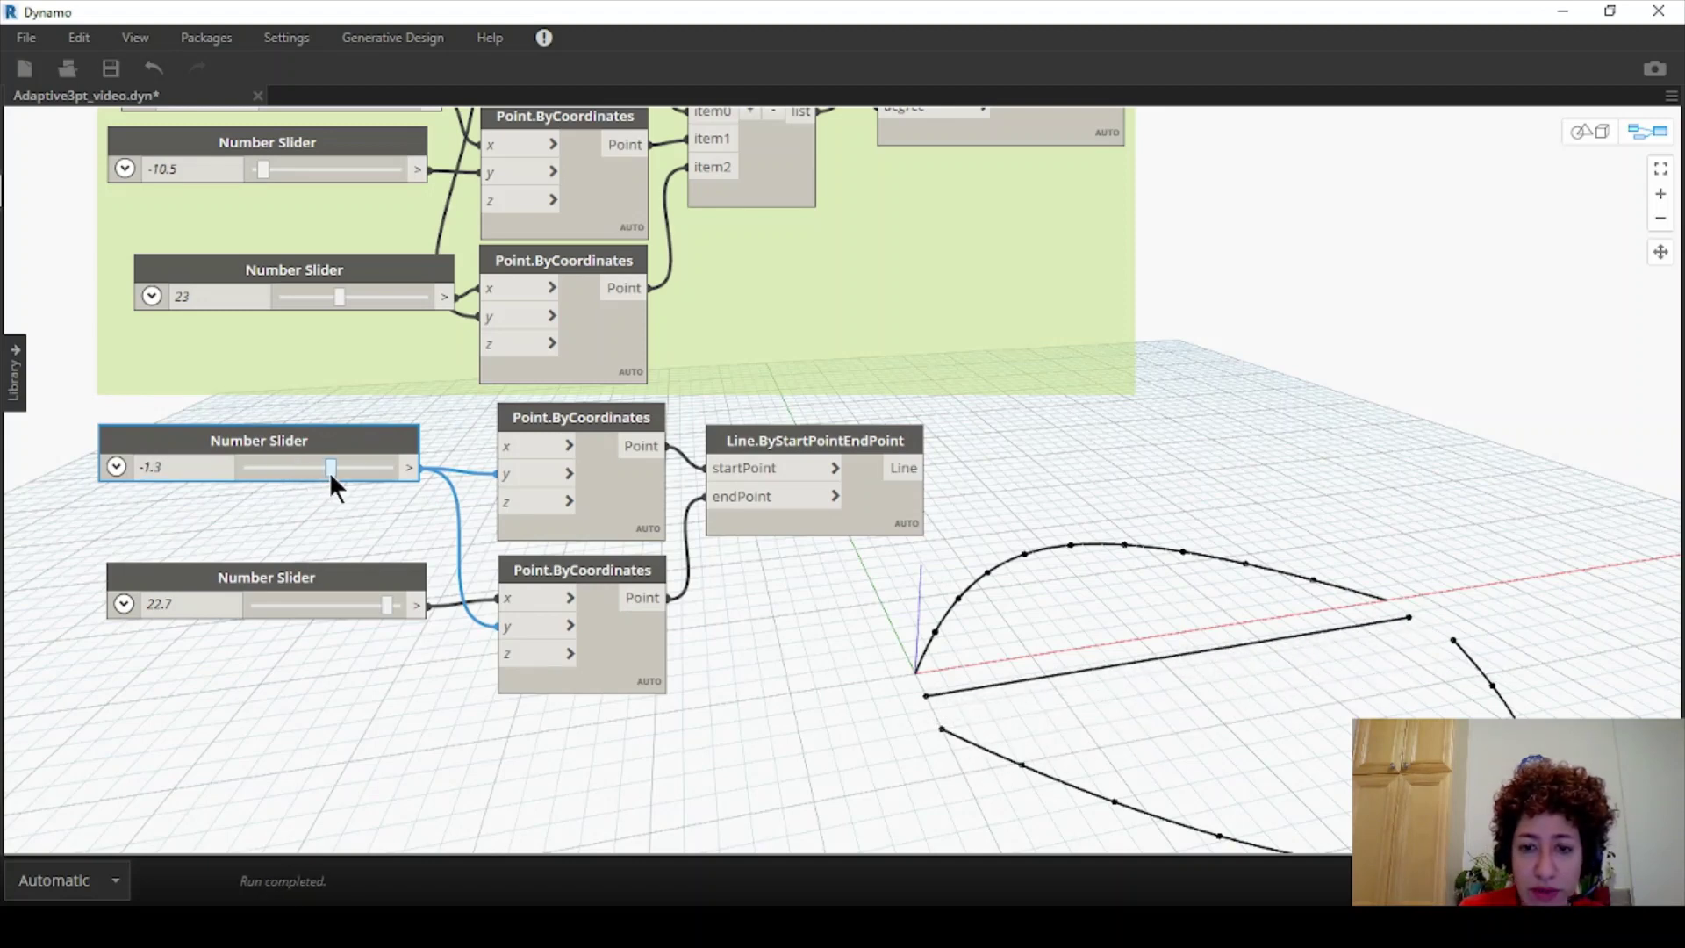
pyautogui.moveTo(308, 576); pyautogui.dragTo(306, 557)
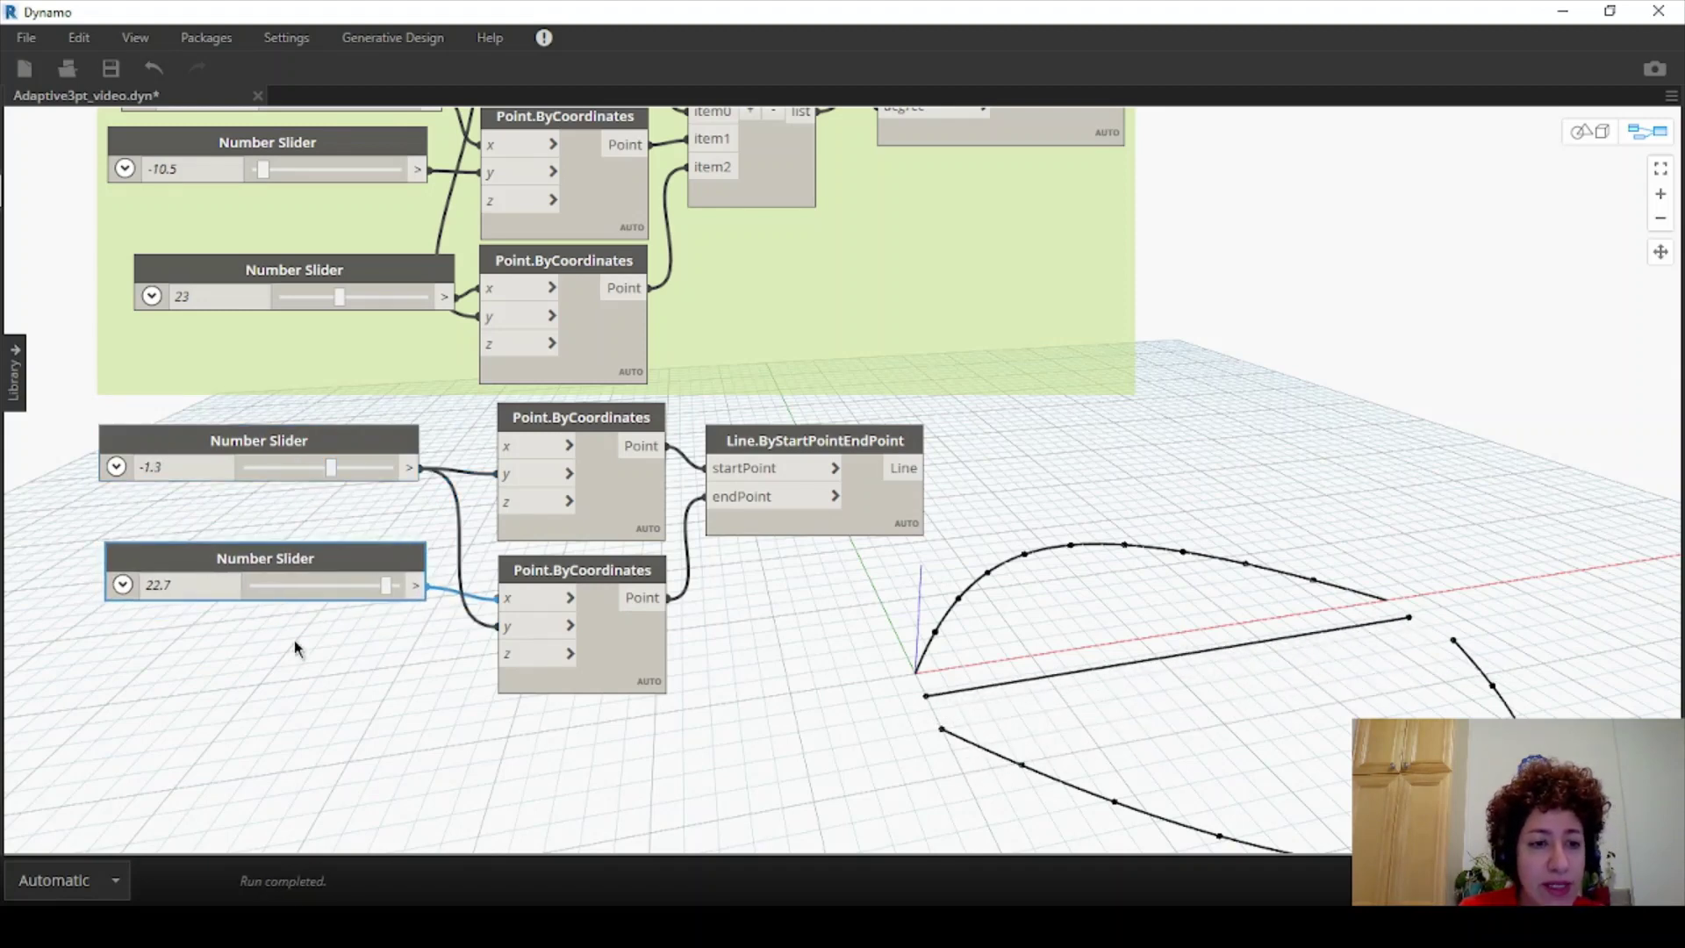
# Duplicate the slider, set the copy to 3, and wire it to the z input.
pyautogui.click(301, 448)
pyautogui.hotkey('ctrl', 'c')
pyautogui.hotkey('ctrl', 'v')
pyautogui.moveTo(605, 473); pyautogui.dragTo(296, 648)
pyautogui.write('3')
pyautogui.click(383, 775)
pyautogui.moveTo(464, 673); pyautogui.dragTo(507, 502)
pyautogui.click(1590, 132)
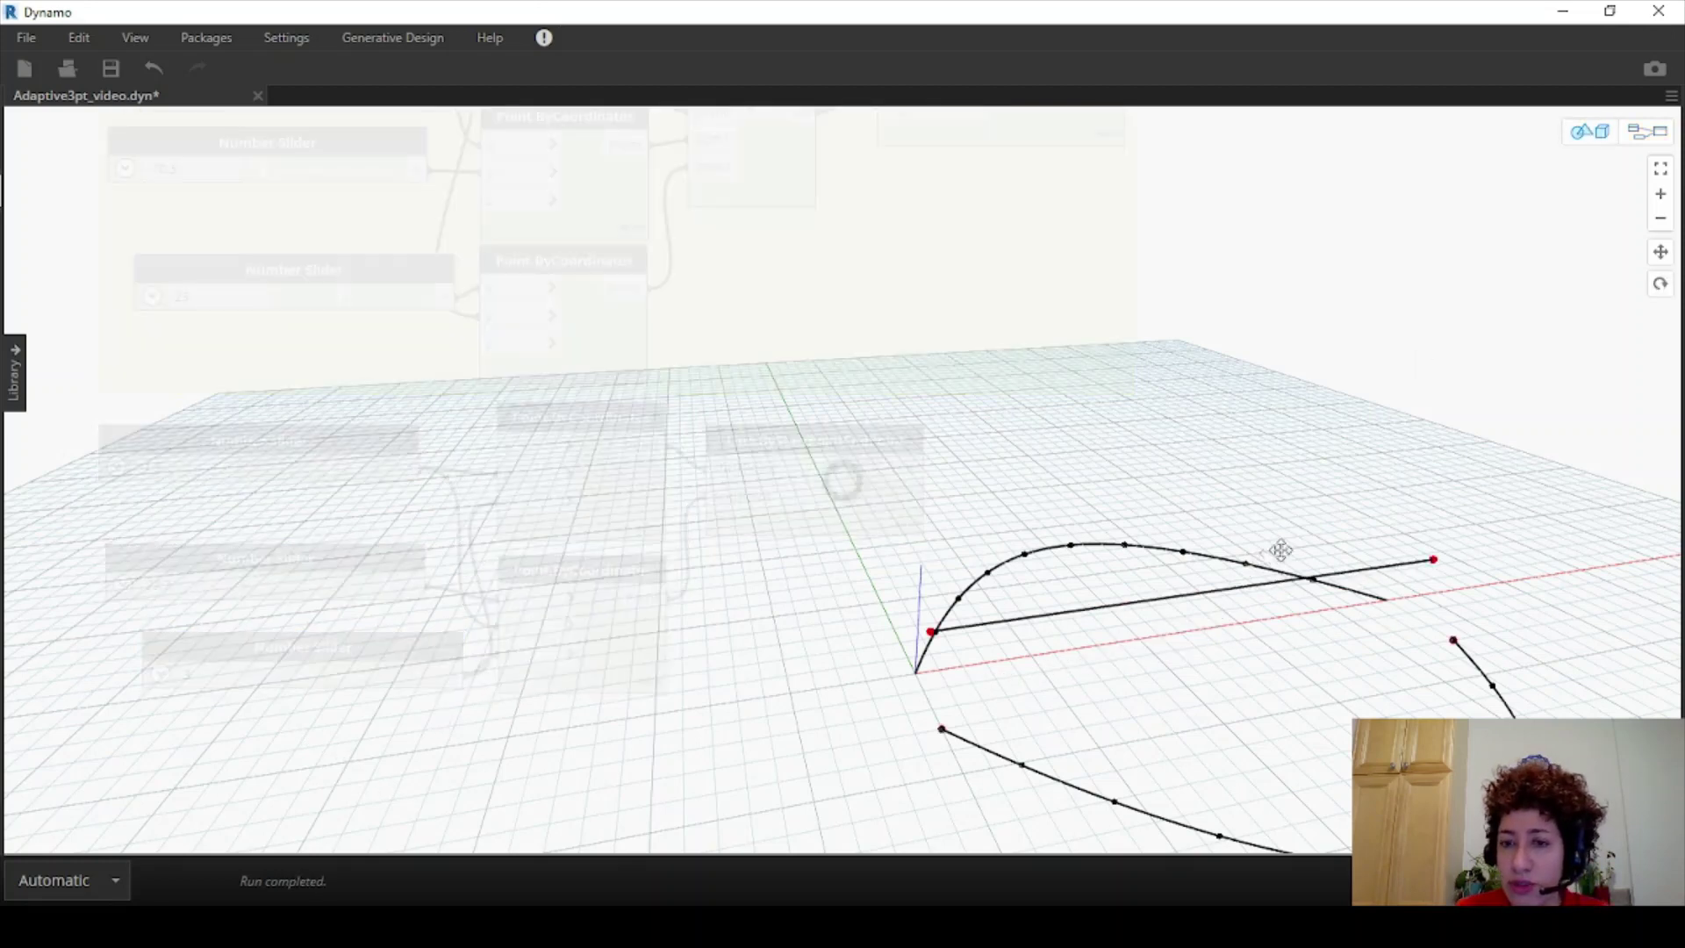
pyautogui.moveTo(1287, 545); pyautogui.dragTo(1005, 676, button='right')
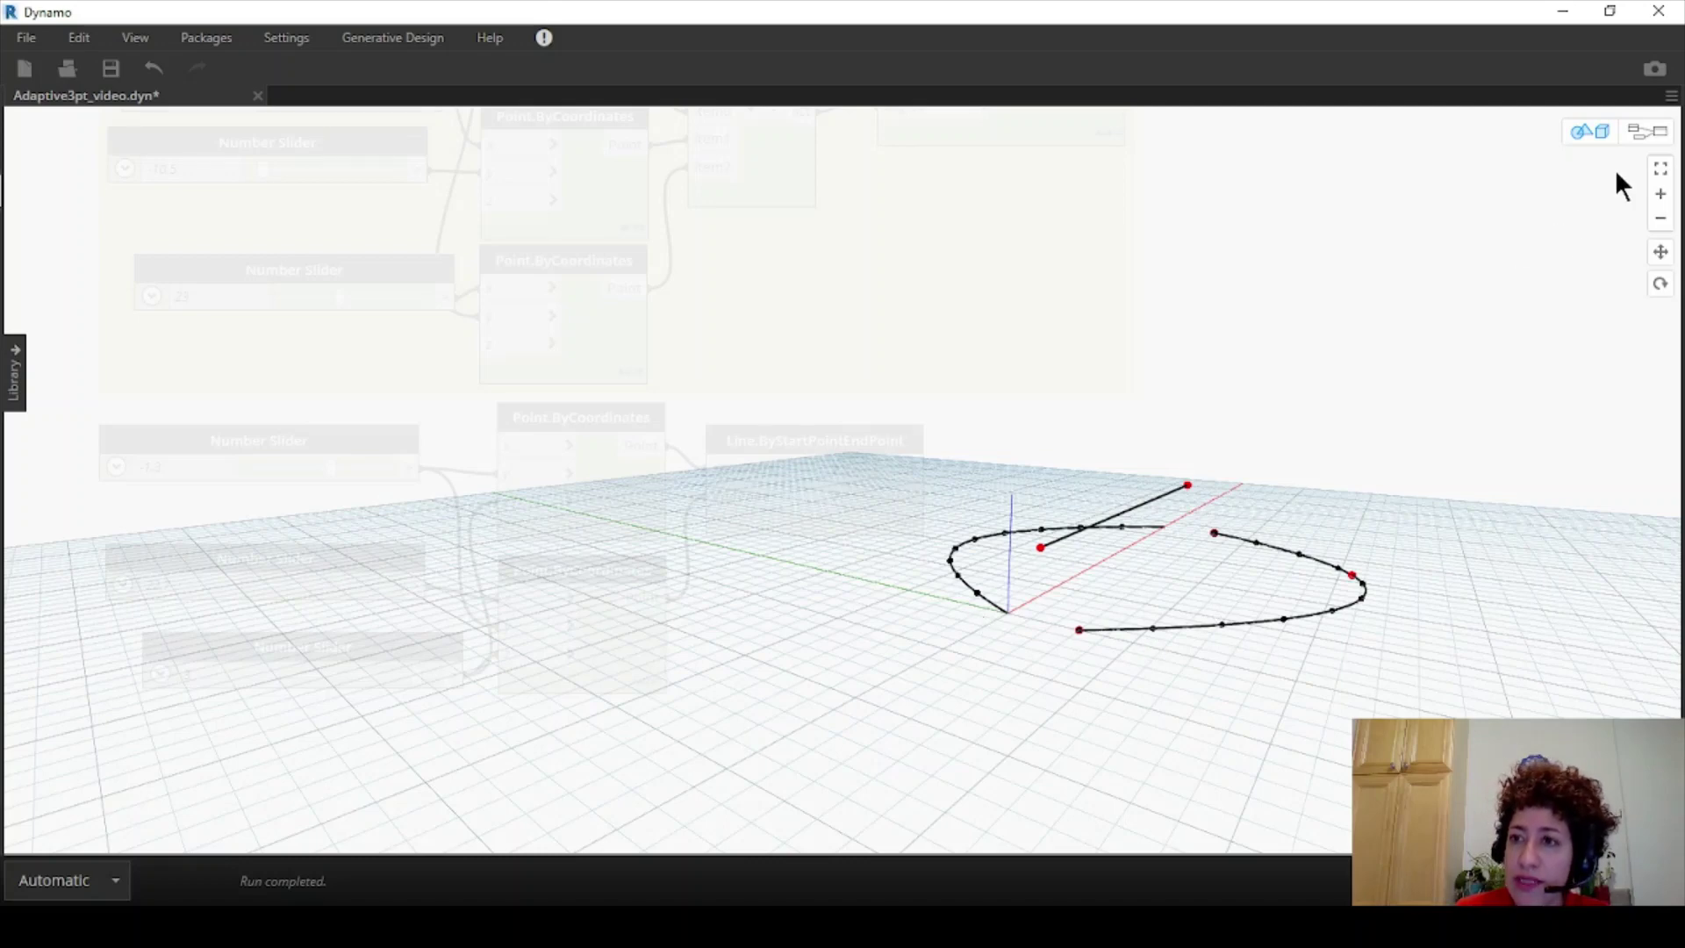
# Duplicate Curve.PointsAtEqualSegmentLength and feed the straight line into its curve input.
pyautogui.click(1647, 131)
pyautogui.moveTo(829, 427); pyautogui.dragTo(446, 595, button='middle')
pyautogui.scroll(-2, 440, 599)
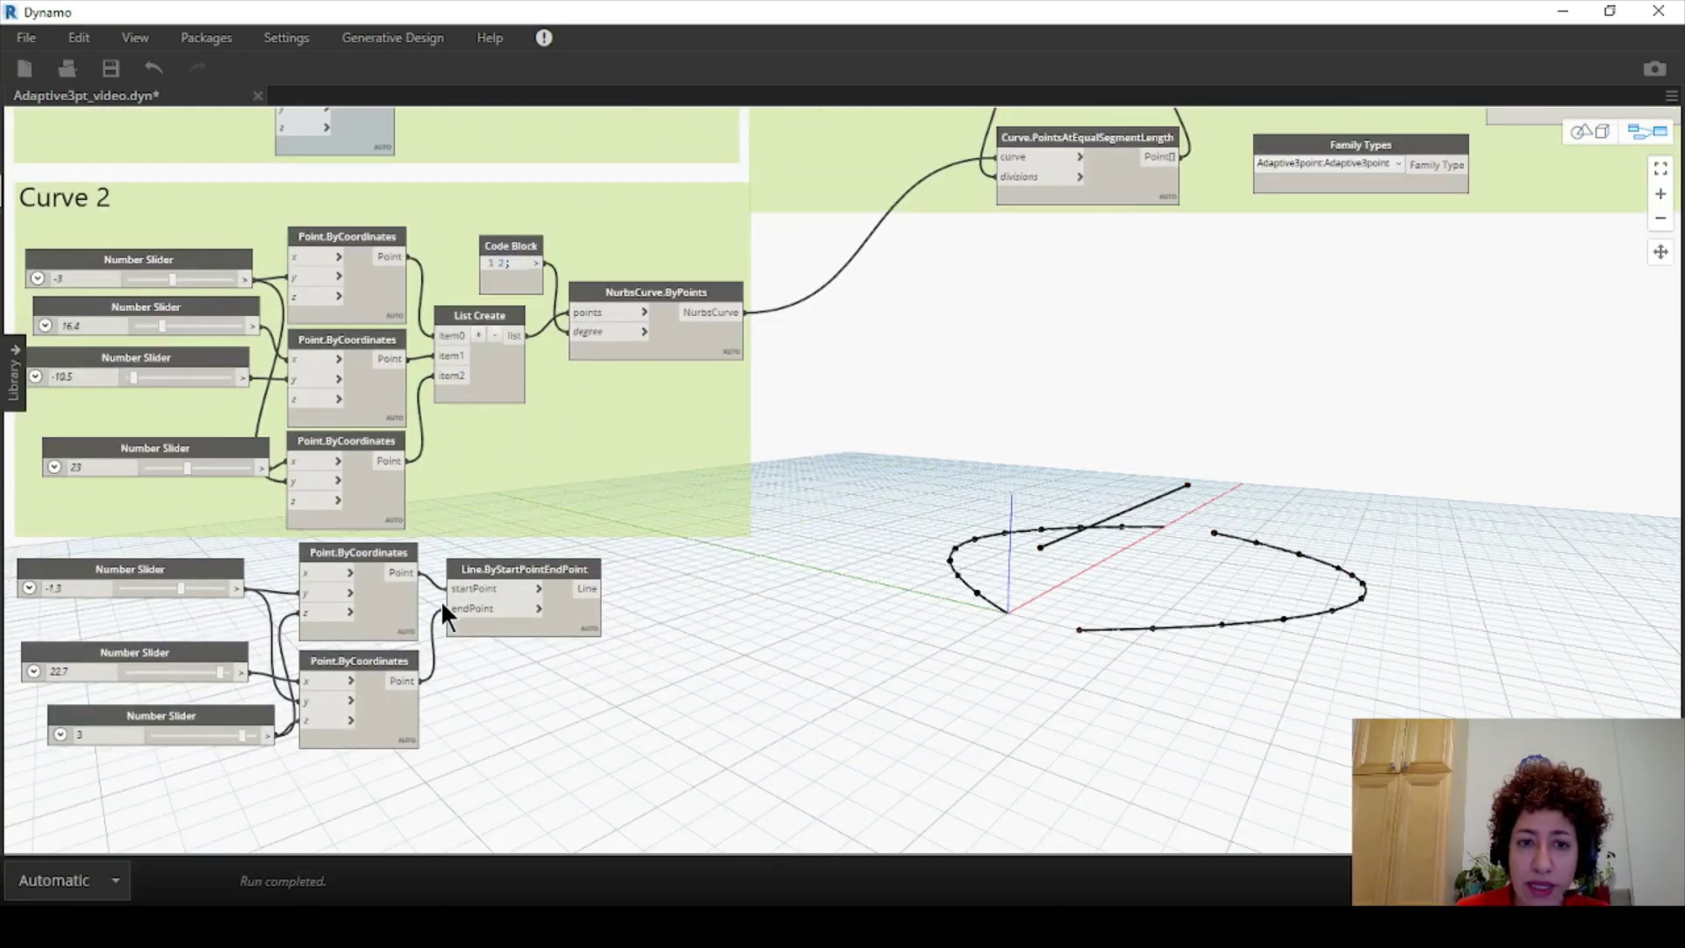
pyautogui.moveTo(836, 388); pyautogui.dragTo(813, 450, button='middle')
pyautogui.rightClick(820, 458)
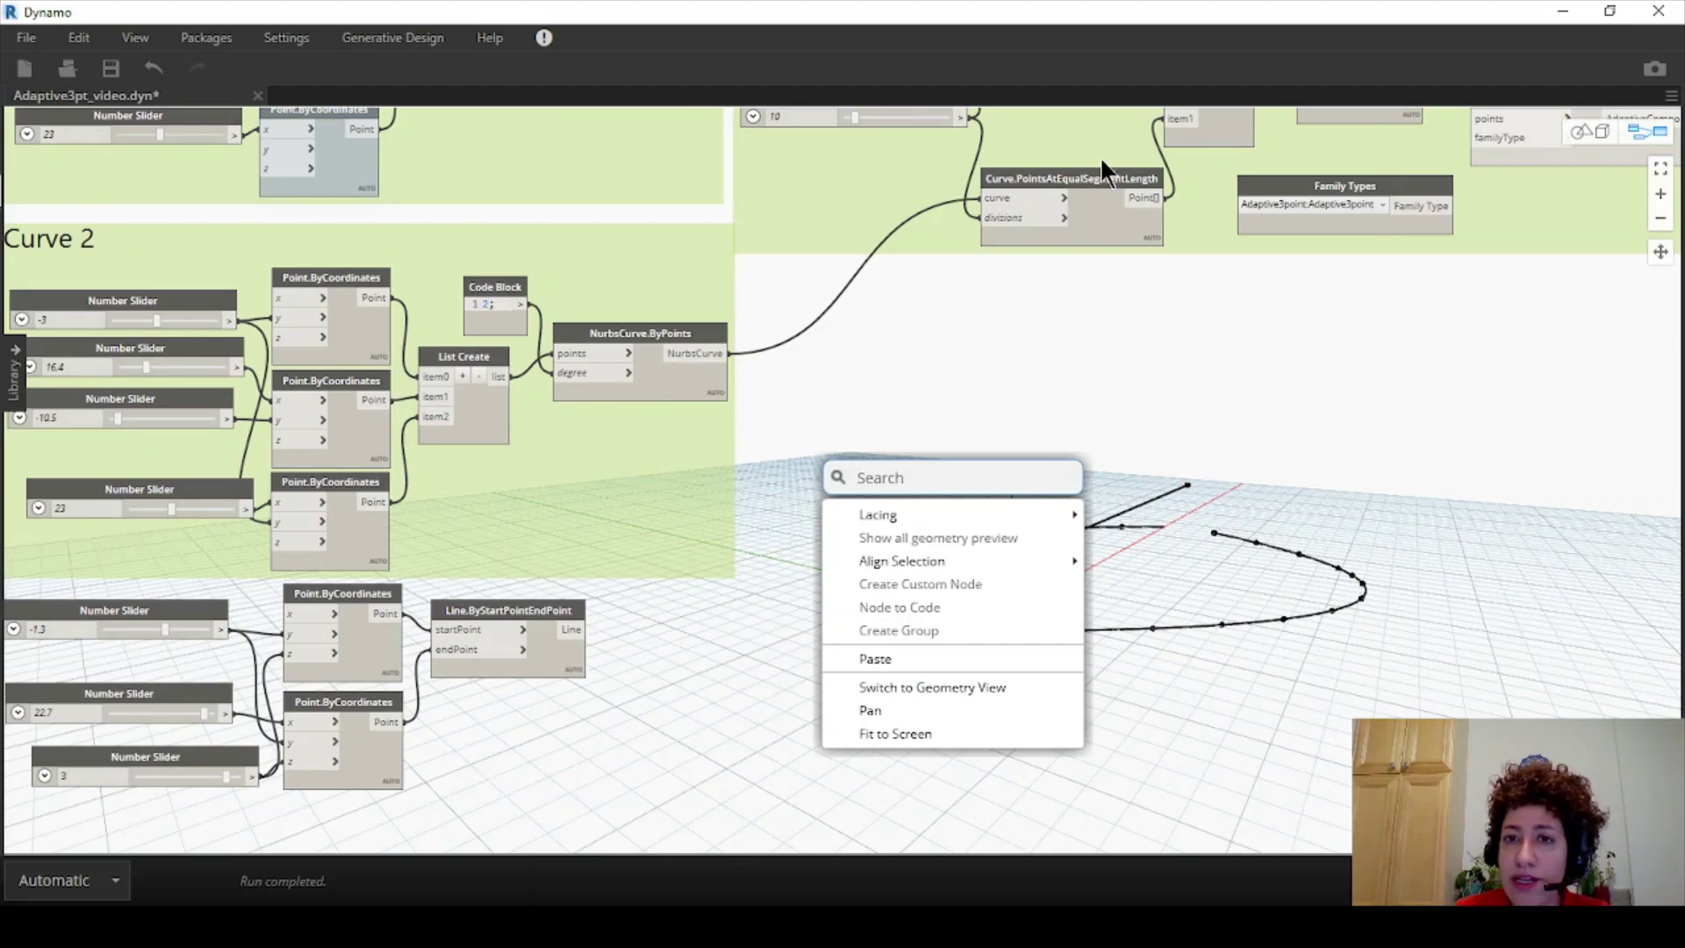
pyautogui.scroll(2, 1171, 245)
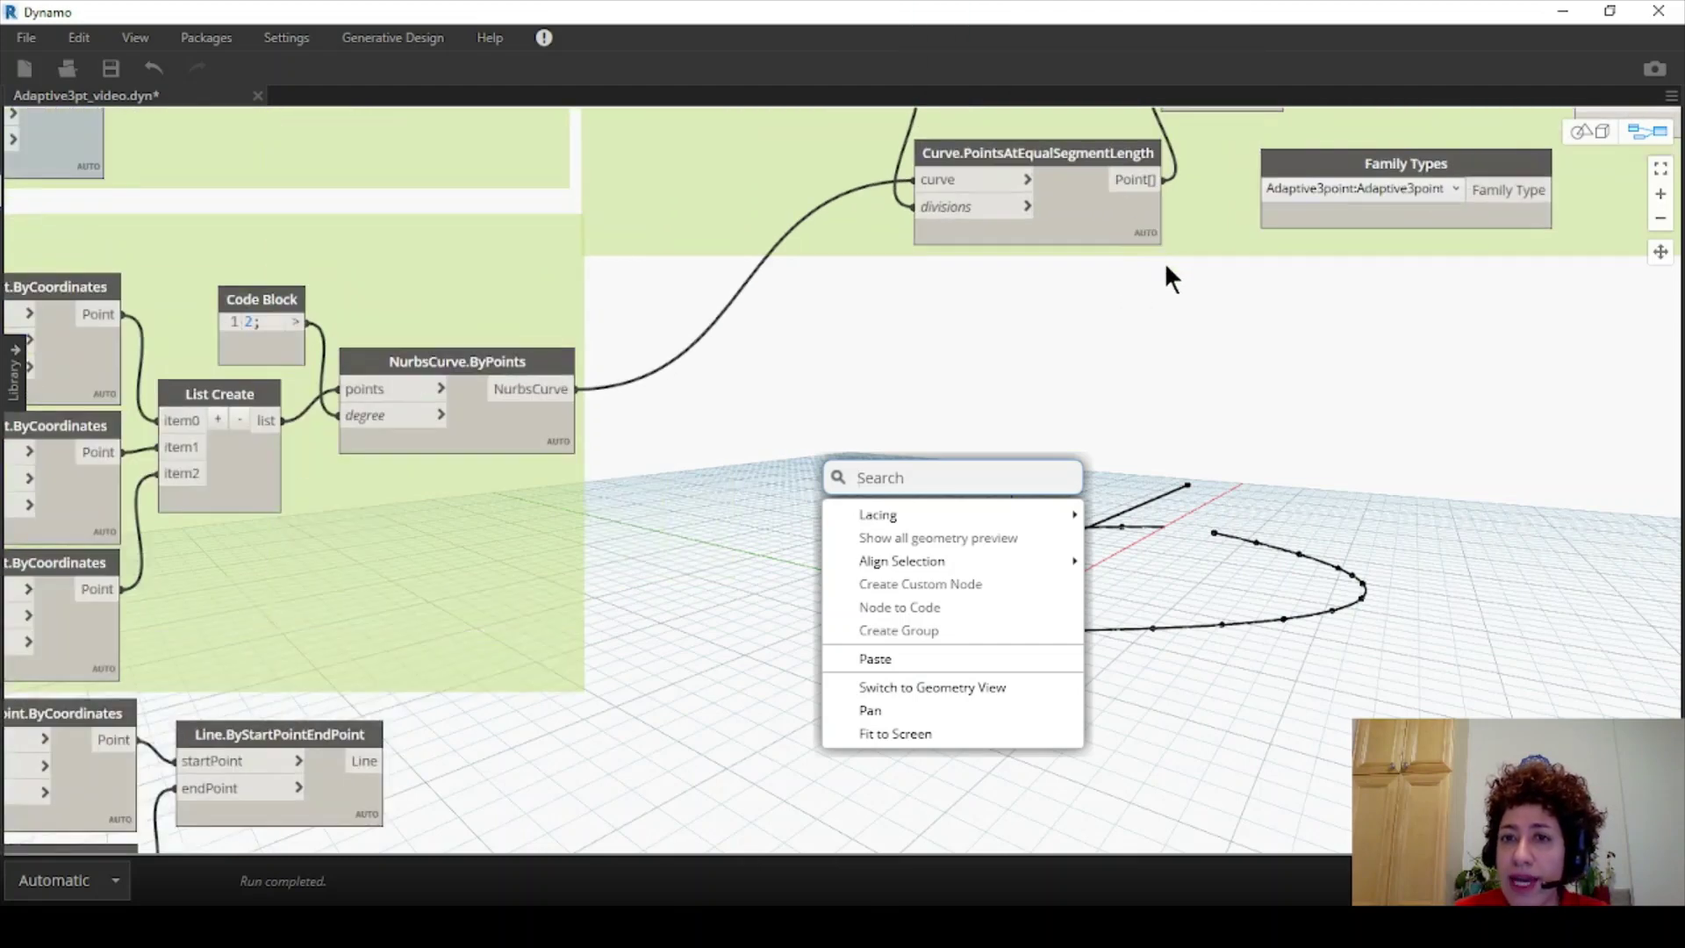
pyautogui.click(1082, 155)
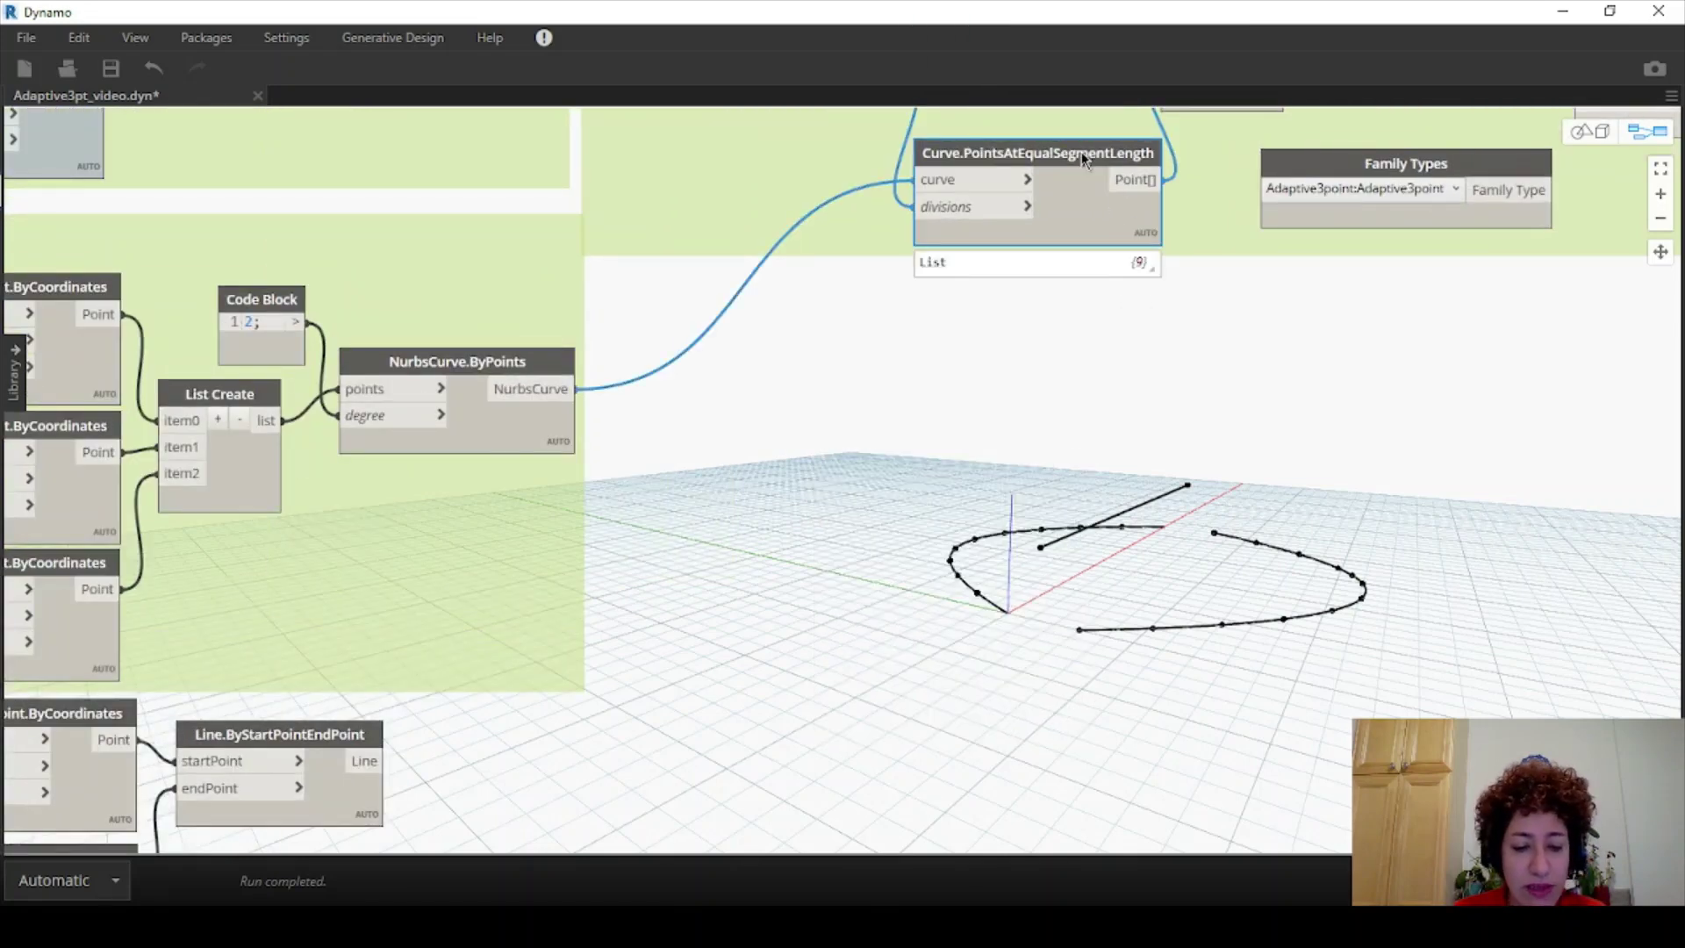
pyautogui.hotkey('ctrl', 'c')
pyautogui.hotkey('ctrl', 'v')
pyautogui.moveTo(1228, 176); pyautogui.dragTo(945, 374)
pyautogui.moveTo(386, 760); pyautogui.dragTo(915, 395)
# Group the six line-building nodes and title the group Curve 2.
pyautogui.scroll(-1, 861, 413)
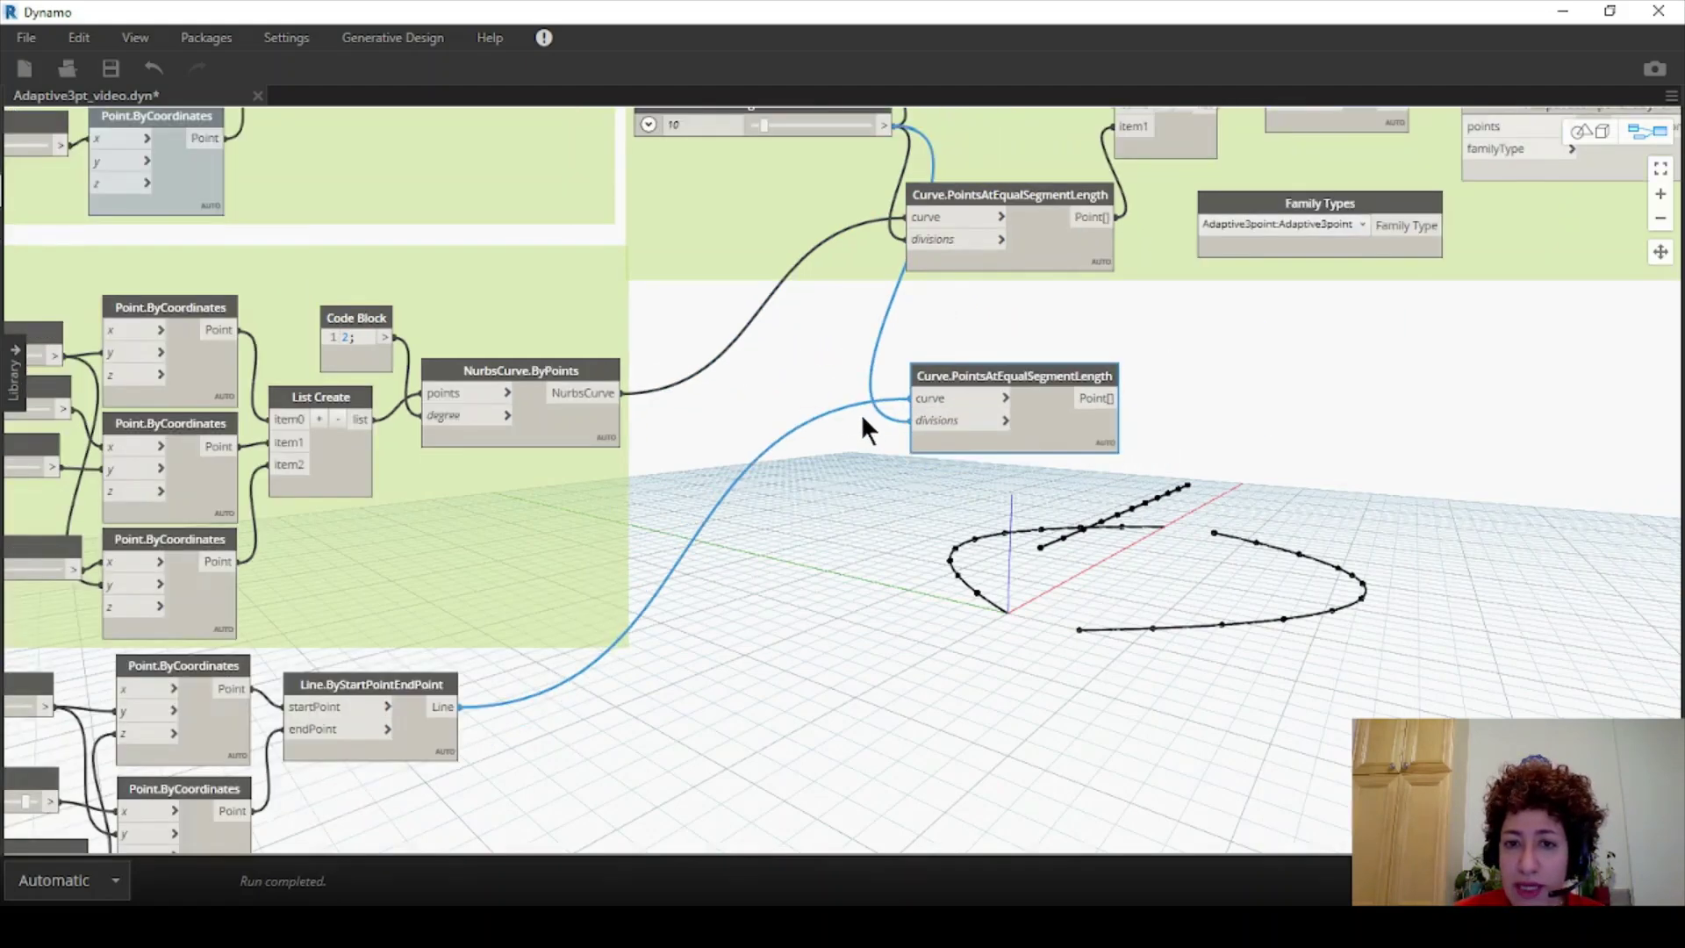
pyautogui.scroll(-1, 667, 134)
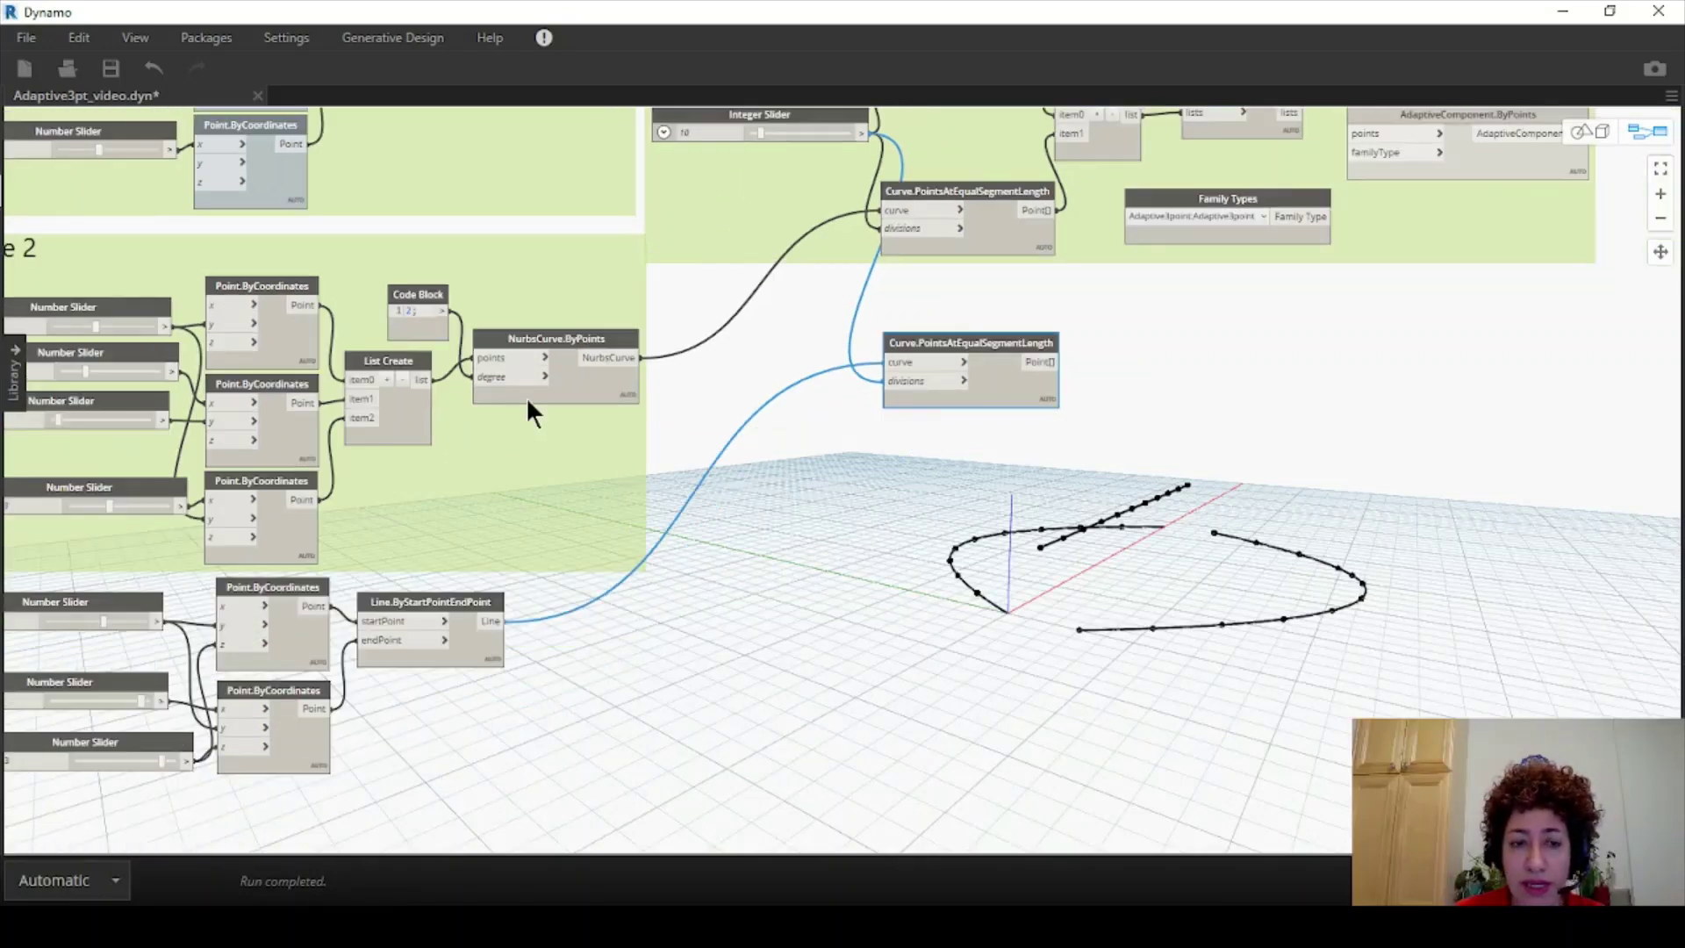
pyautogui.moveTo(578, 448); pyautogui.dragTo(804, 466, button='middle')
pyautogui.moveTo(729, 781); pyautogui.dragTo(280, 602)
pyautogui.moveTo(696, 590); pyautogui.dragTo(740, 626)
pyautogui.rightClick(741, 628)
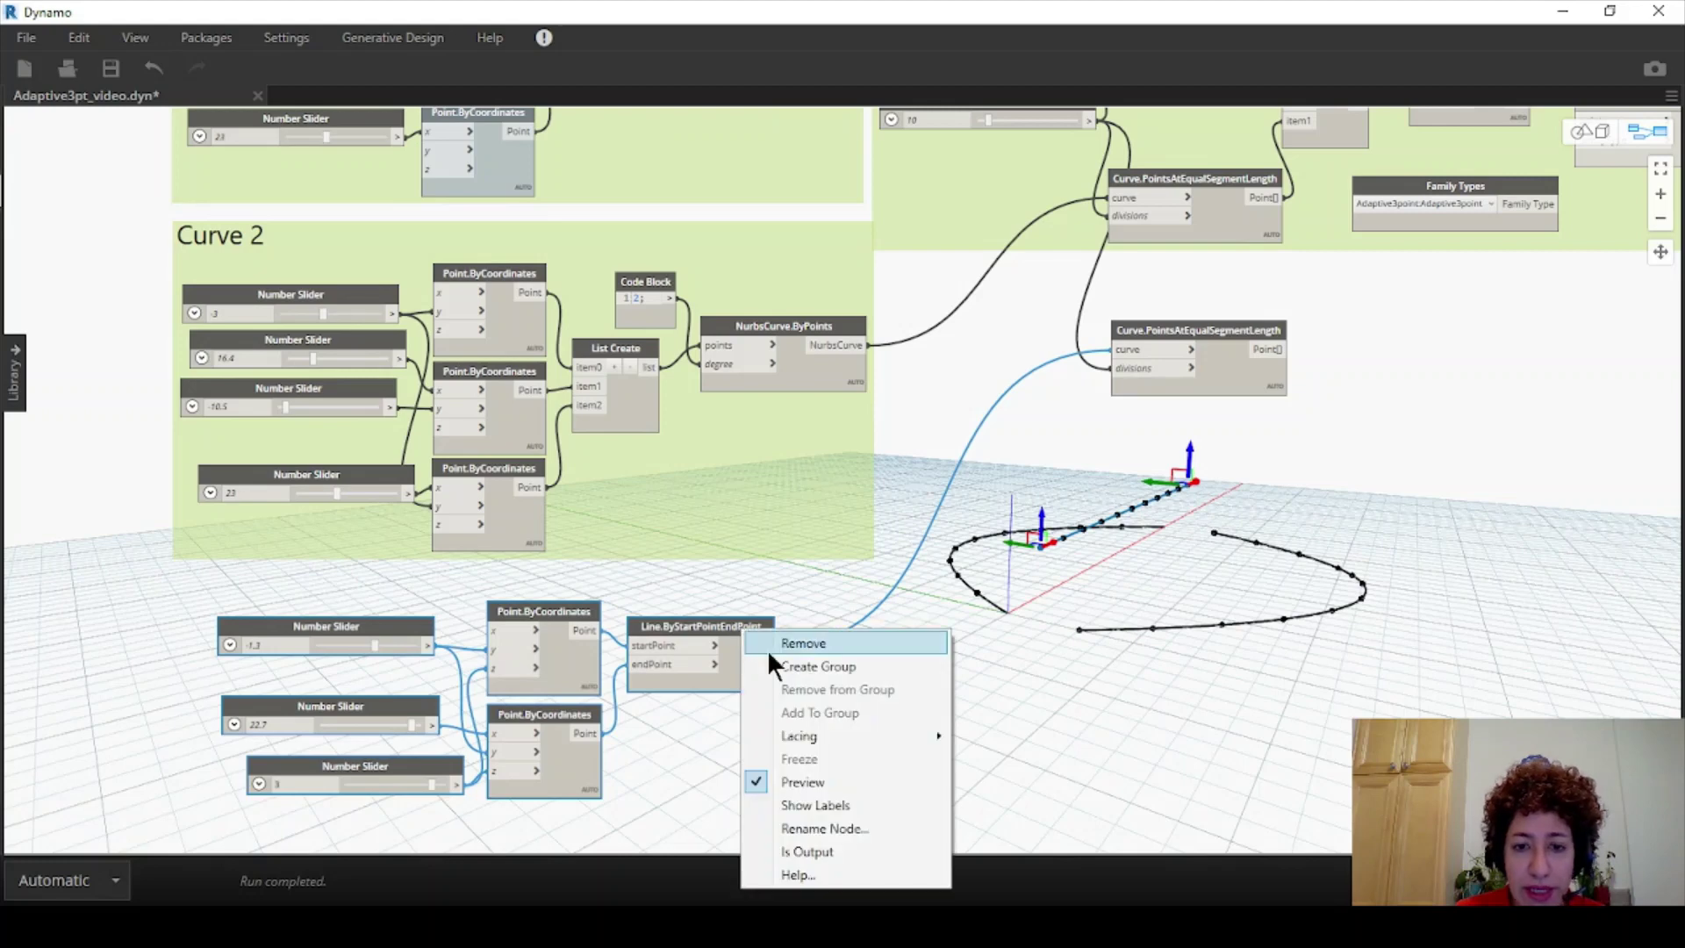
pyautogui.click(794, 666)
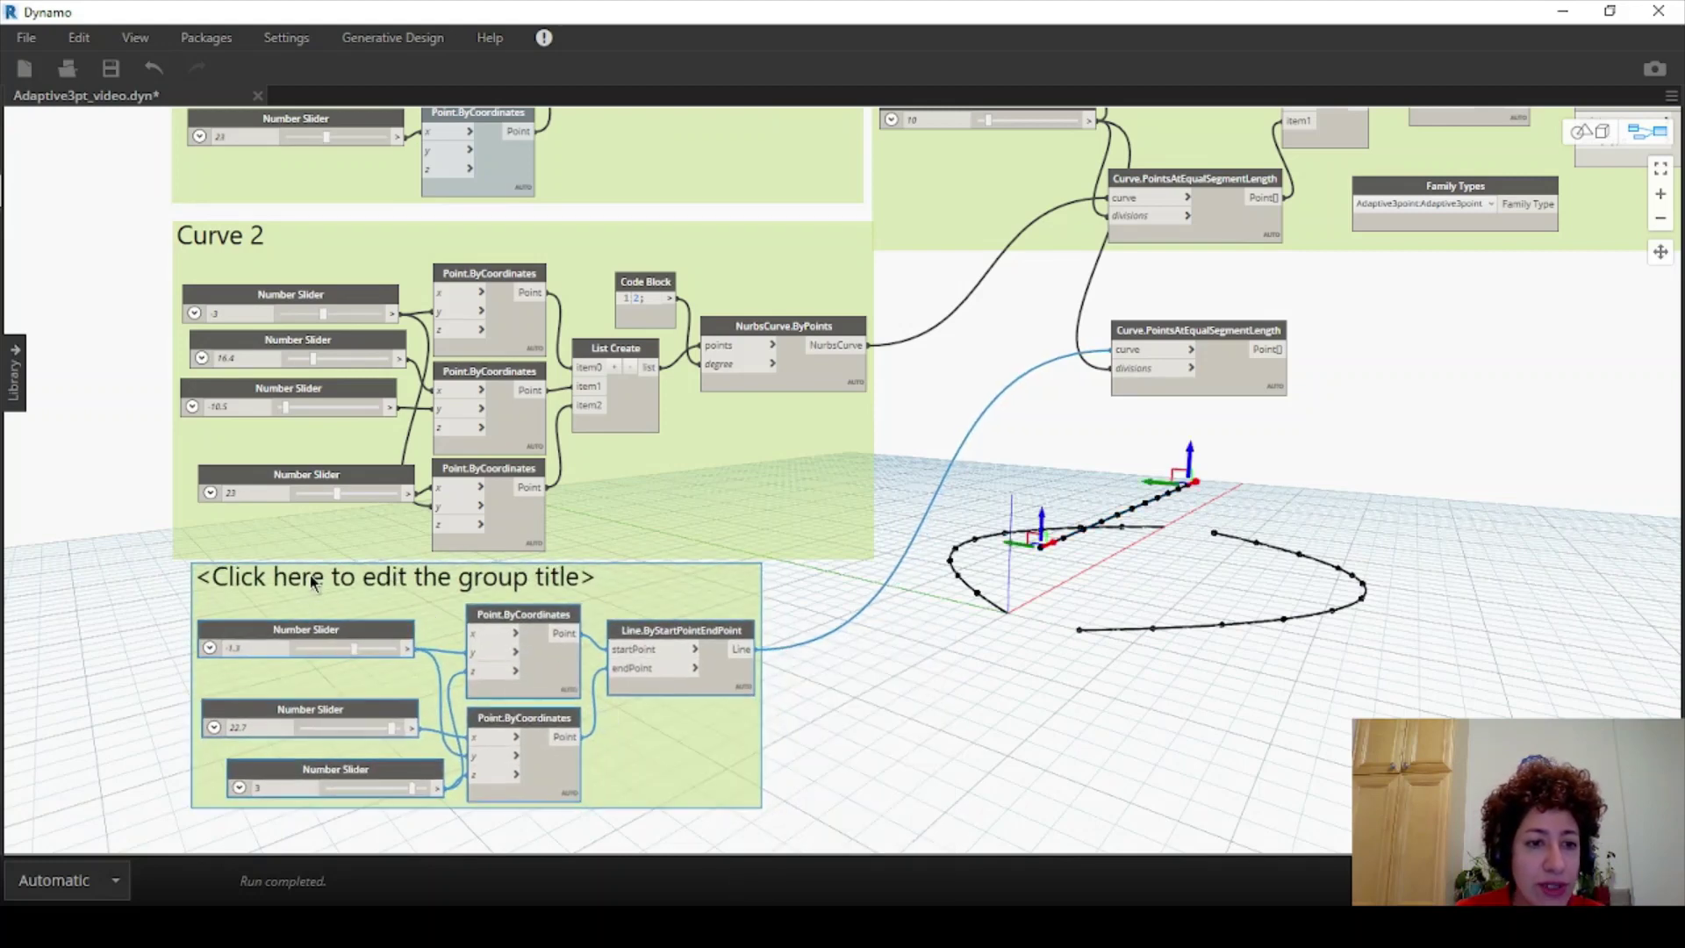
pyautogui.doubleClick(314, 586)
pyautogui.write('Curve 2')
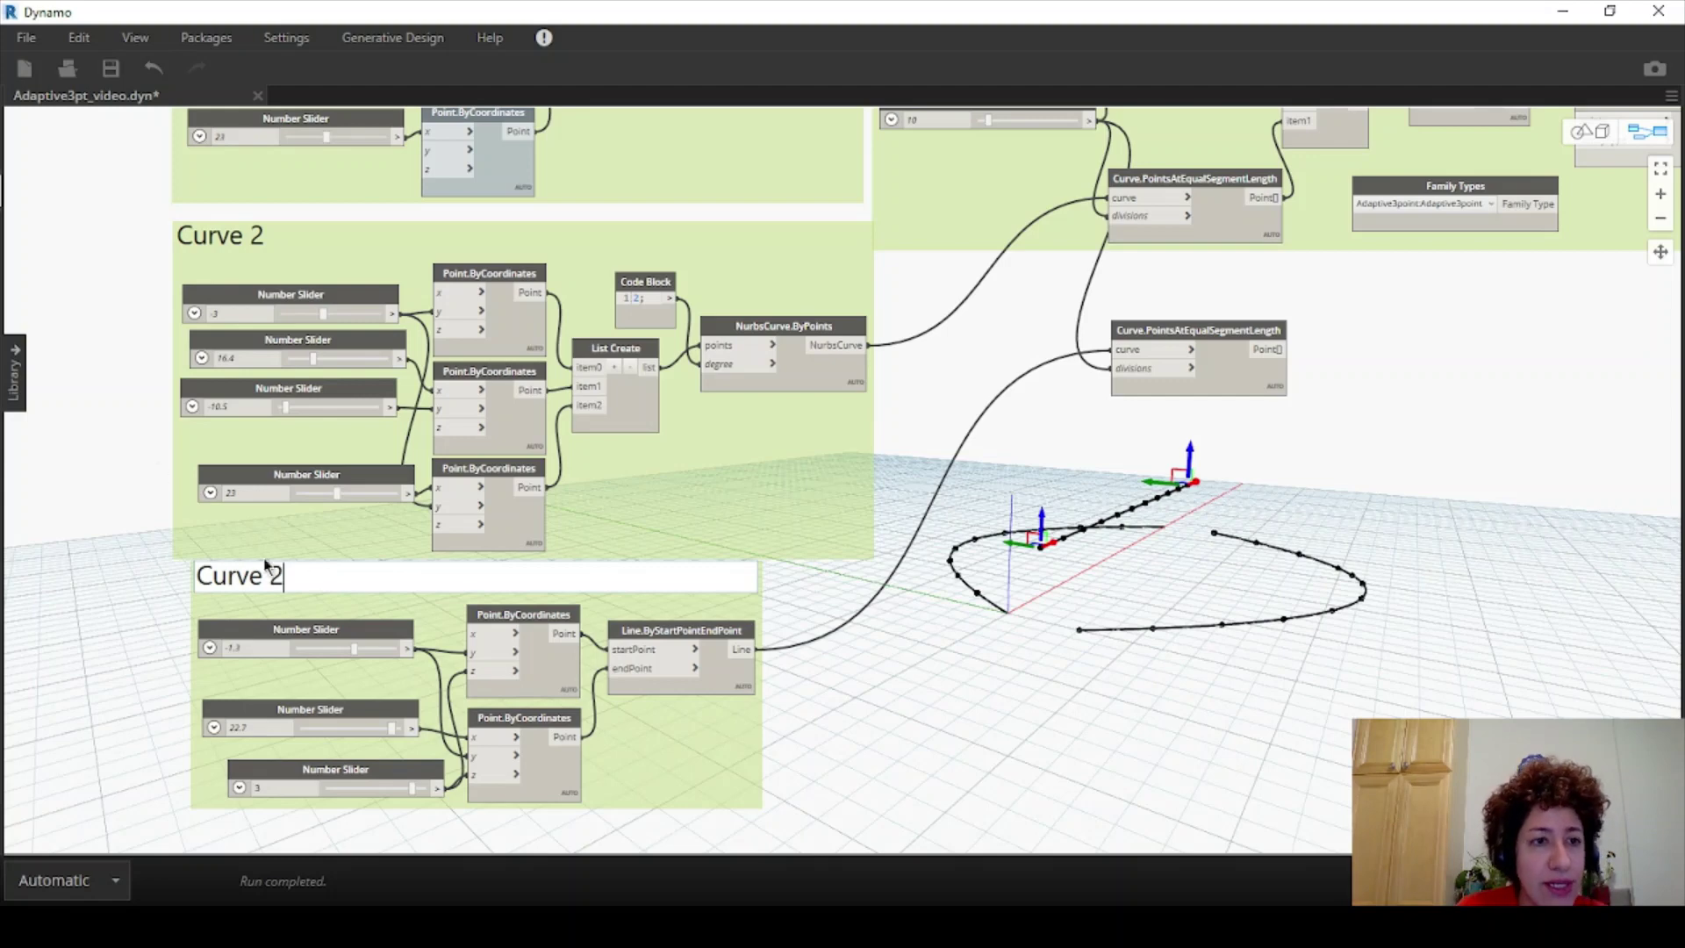
pyautogui.click(119, 405)
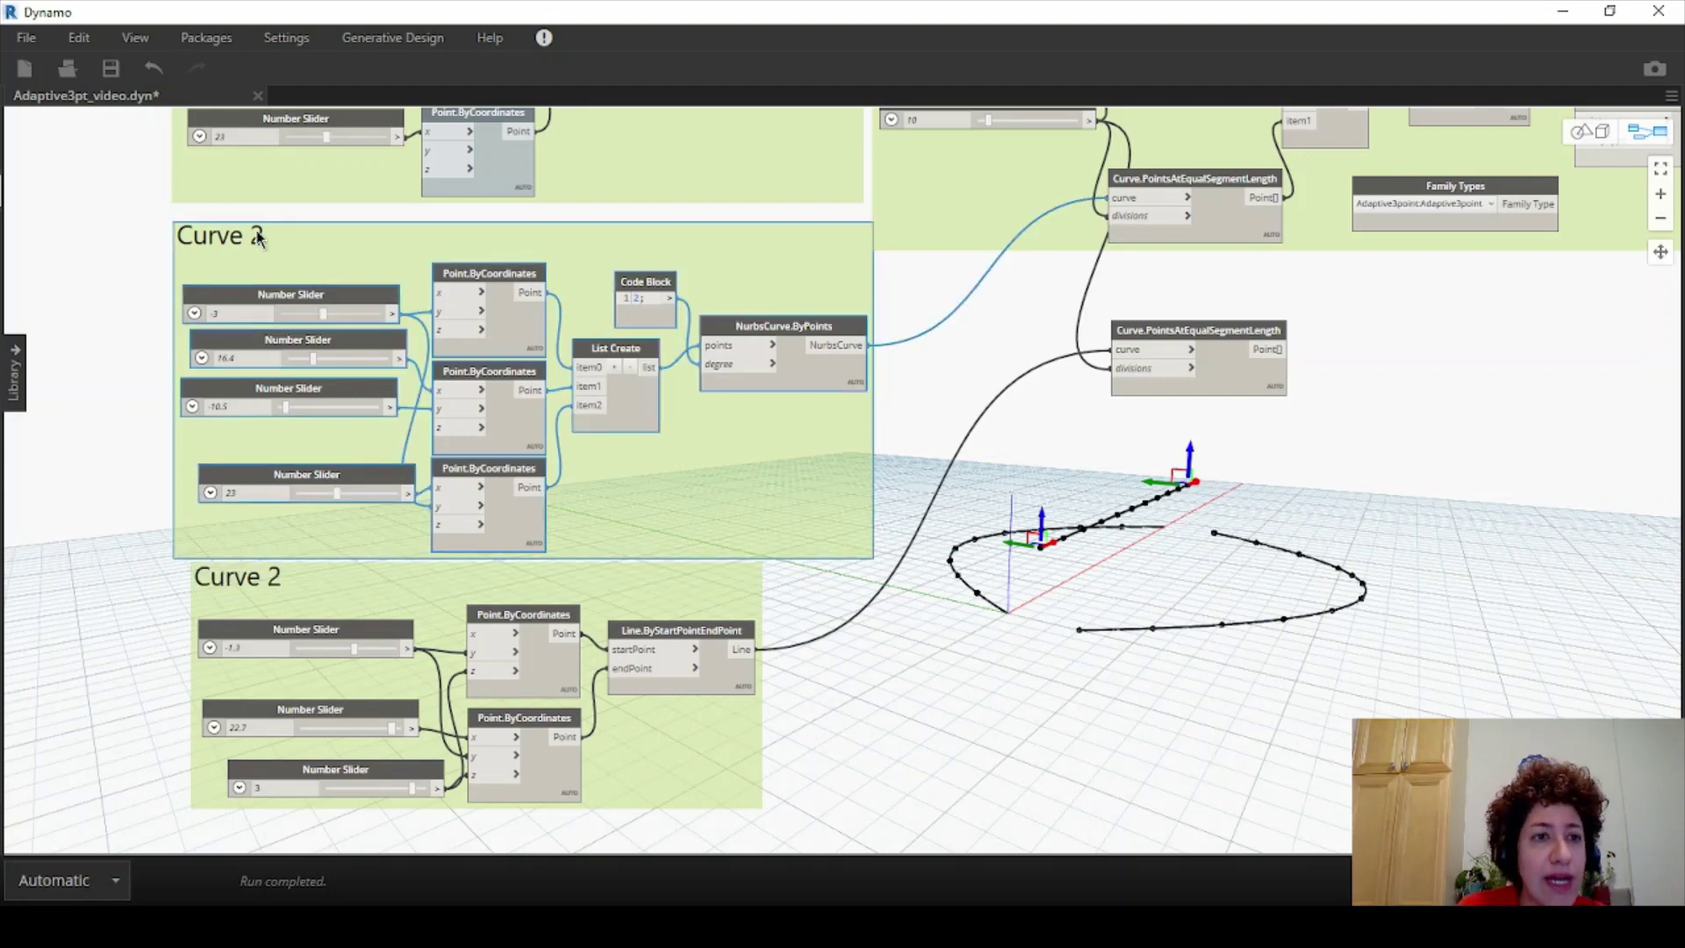
# Retitle the upper Curve 2 group to Curve 3.
pyautogui.doubleClick(260, 235)
pyautogui.write('3')
pyautogui.click(124, 391)
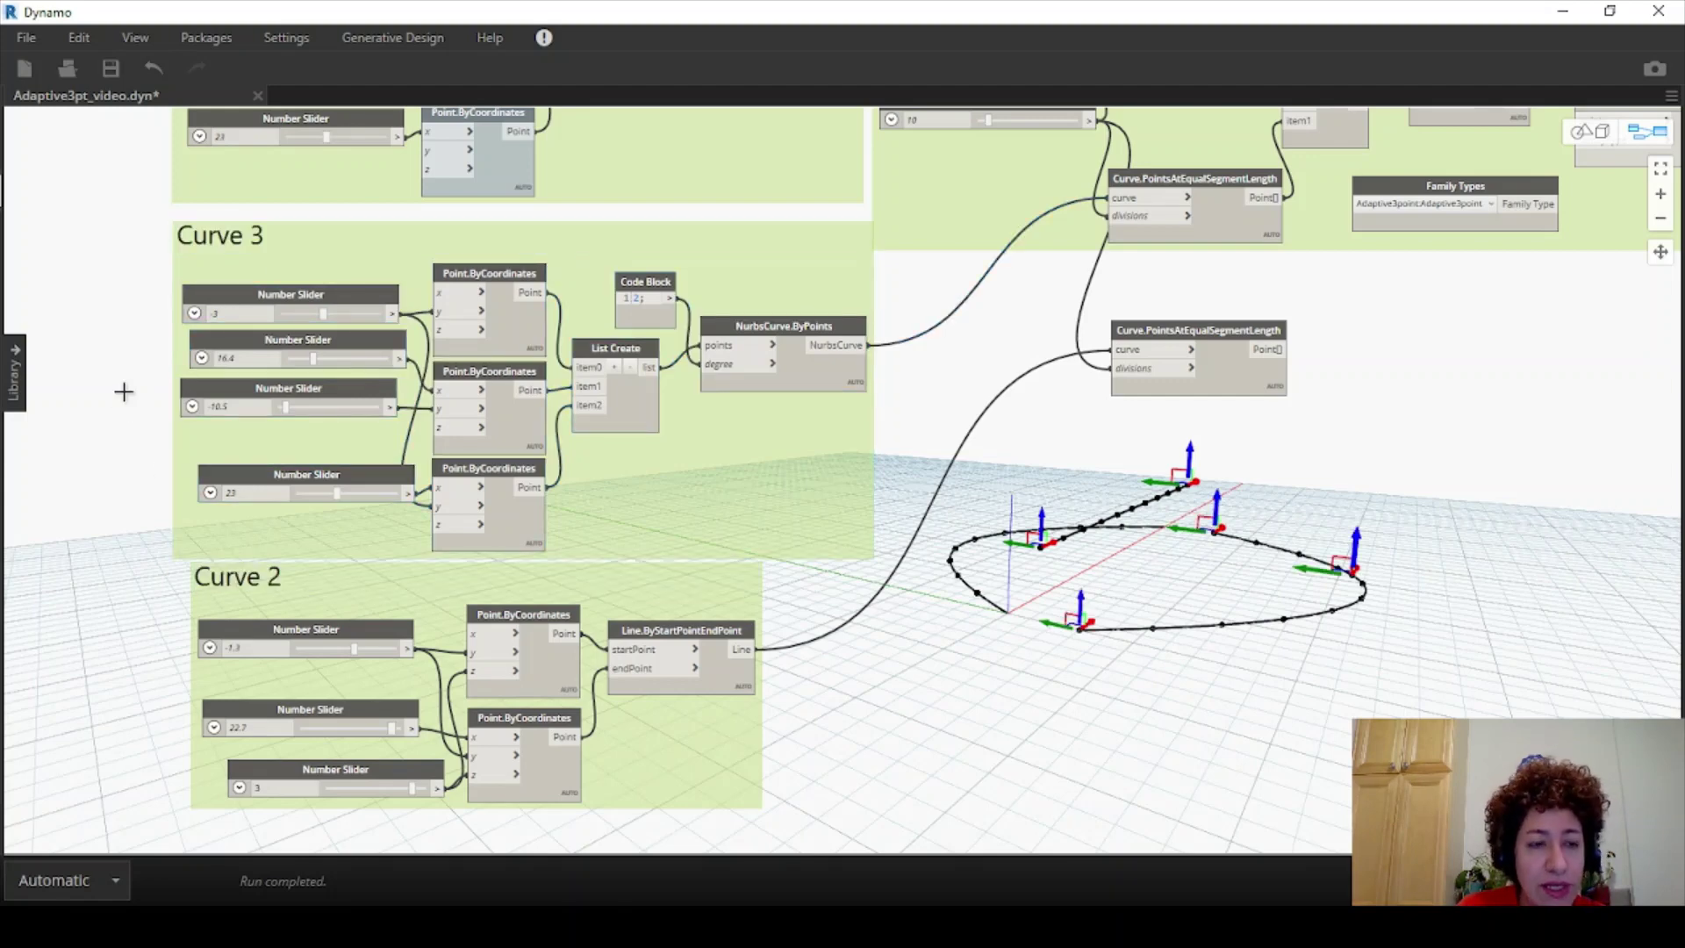
# Add a third item to List Create and wire the divided line points into item2.
pyautogui.scroll(-1, 842, 267)
pyautogui.moveTo(842, 267); pyautogui.dragTo(227, 429, button='middle')
pyautogui.scroll(2, 702, 255)
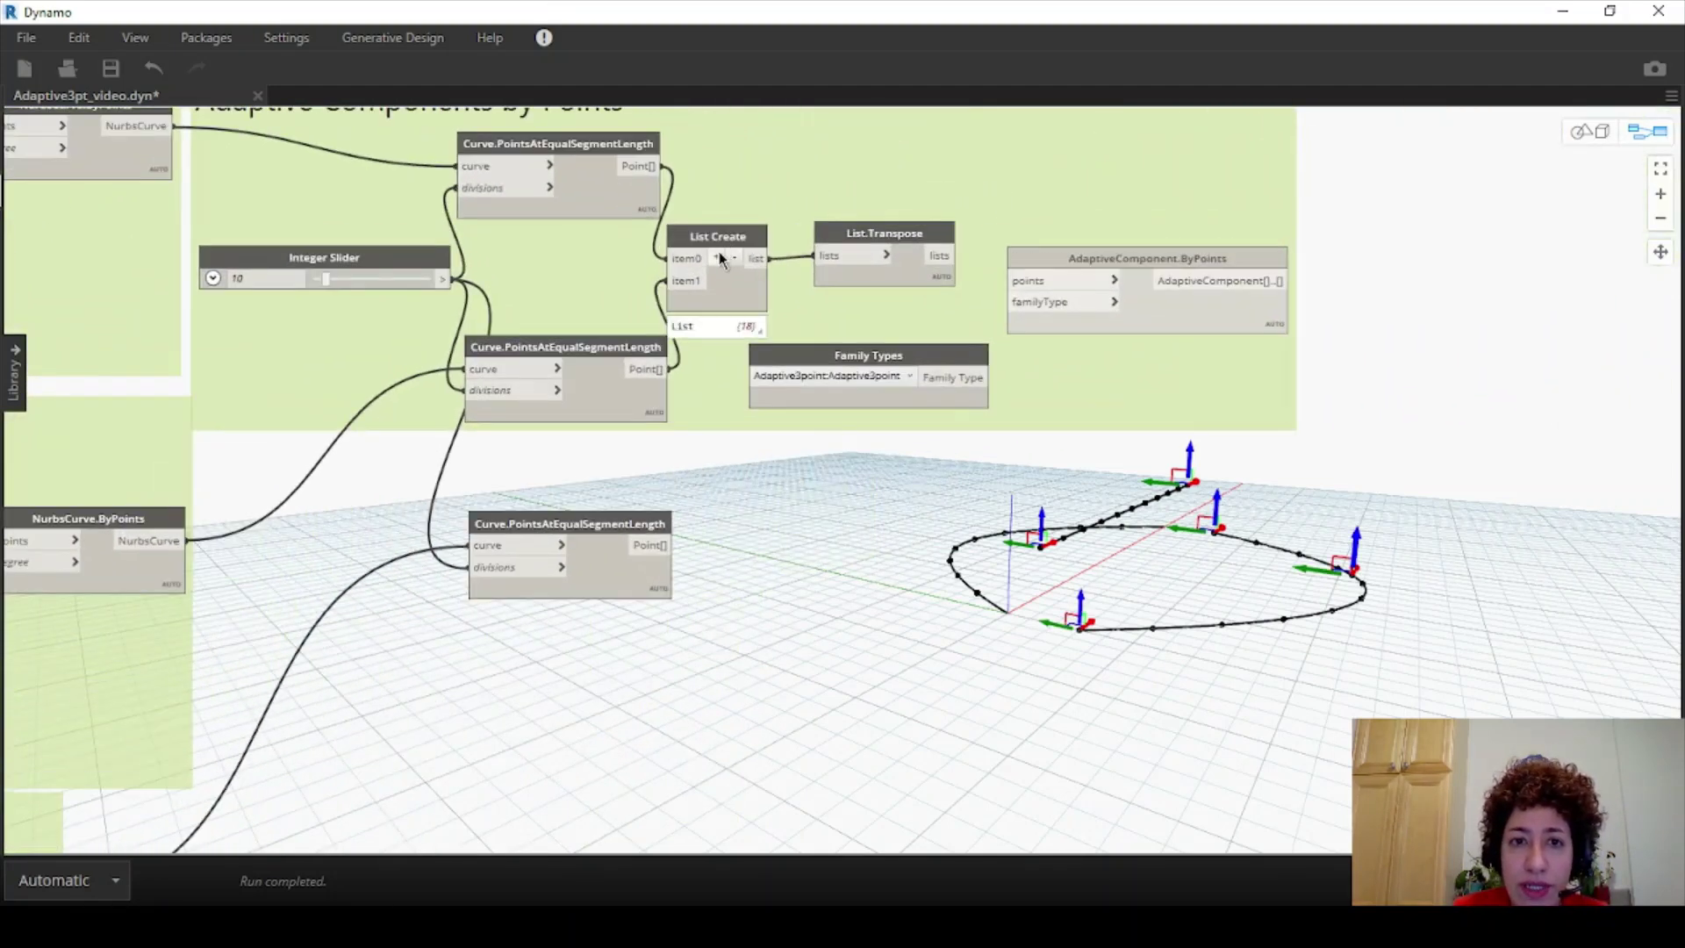
pyautogui.click(718, 257)
pyautogui.scroll(2, 730, 246)
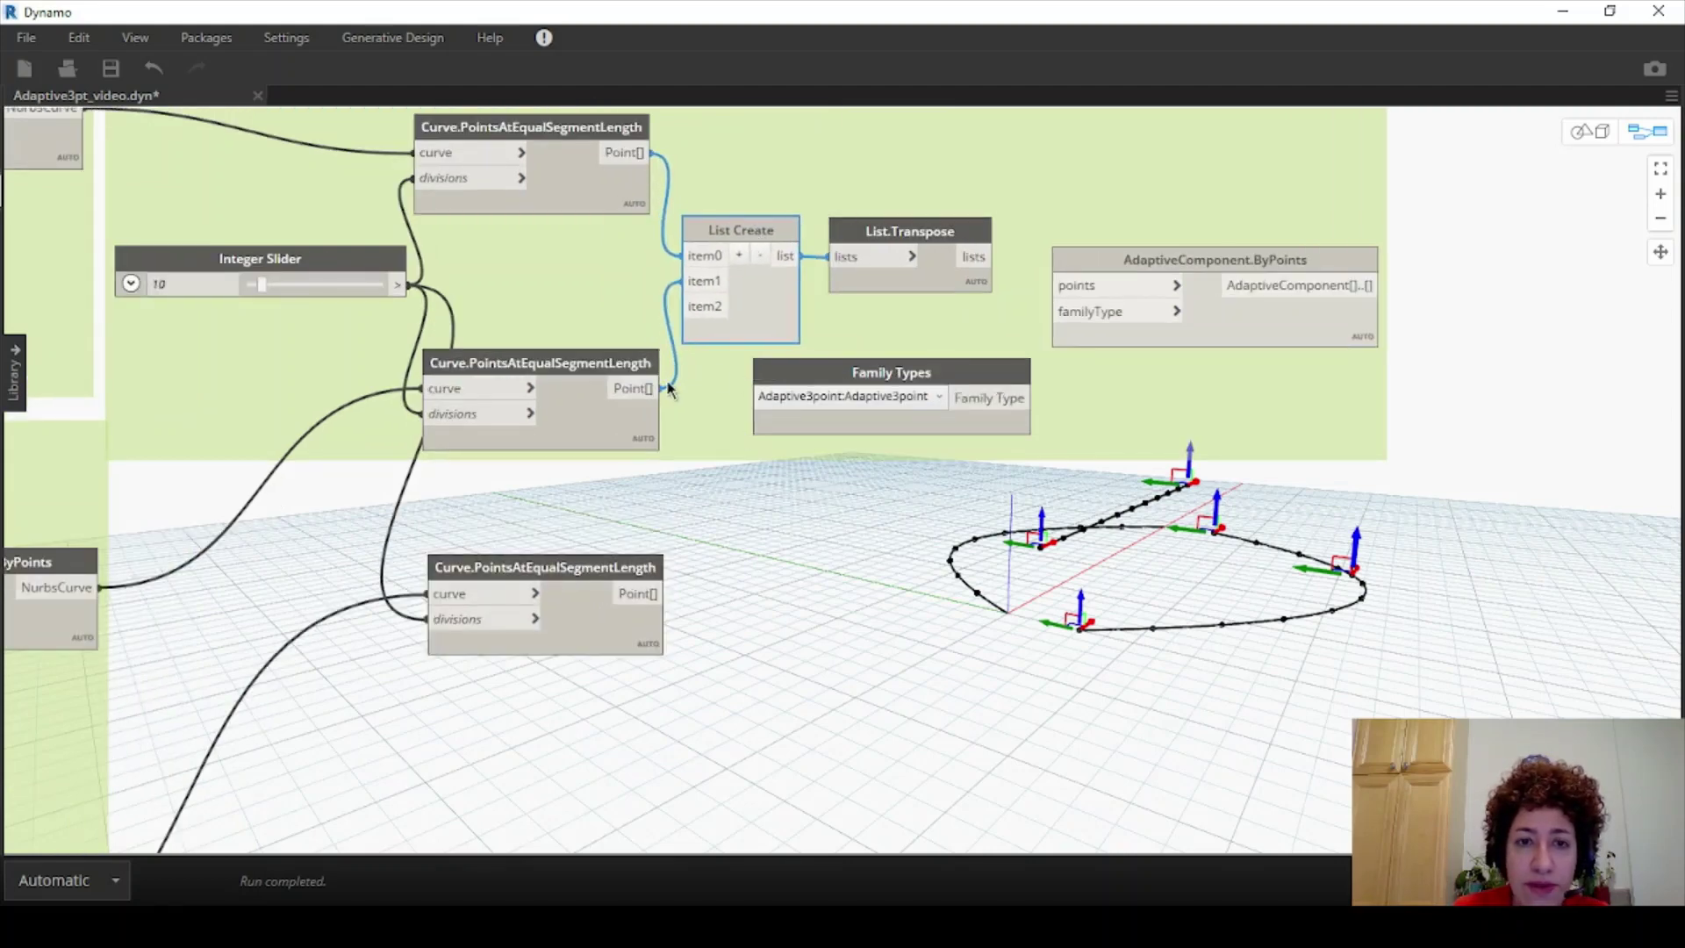
pyautogui.moveTo(555, 354); pyautogui.dragTo(503, 351)
pyautogui.moveTo(597, 566); pyautogui.dragTo(684, 282)
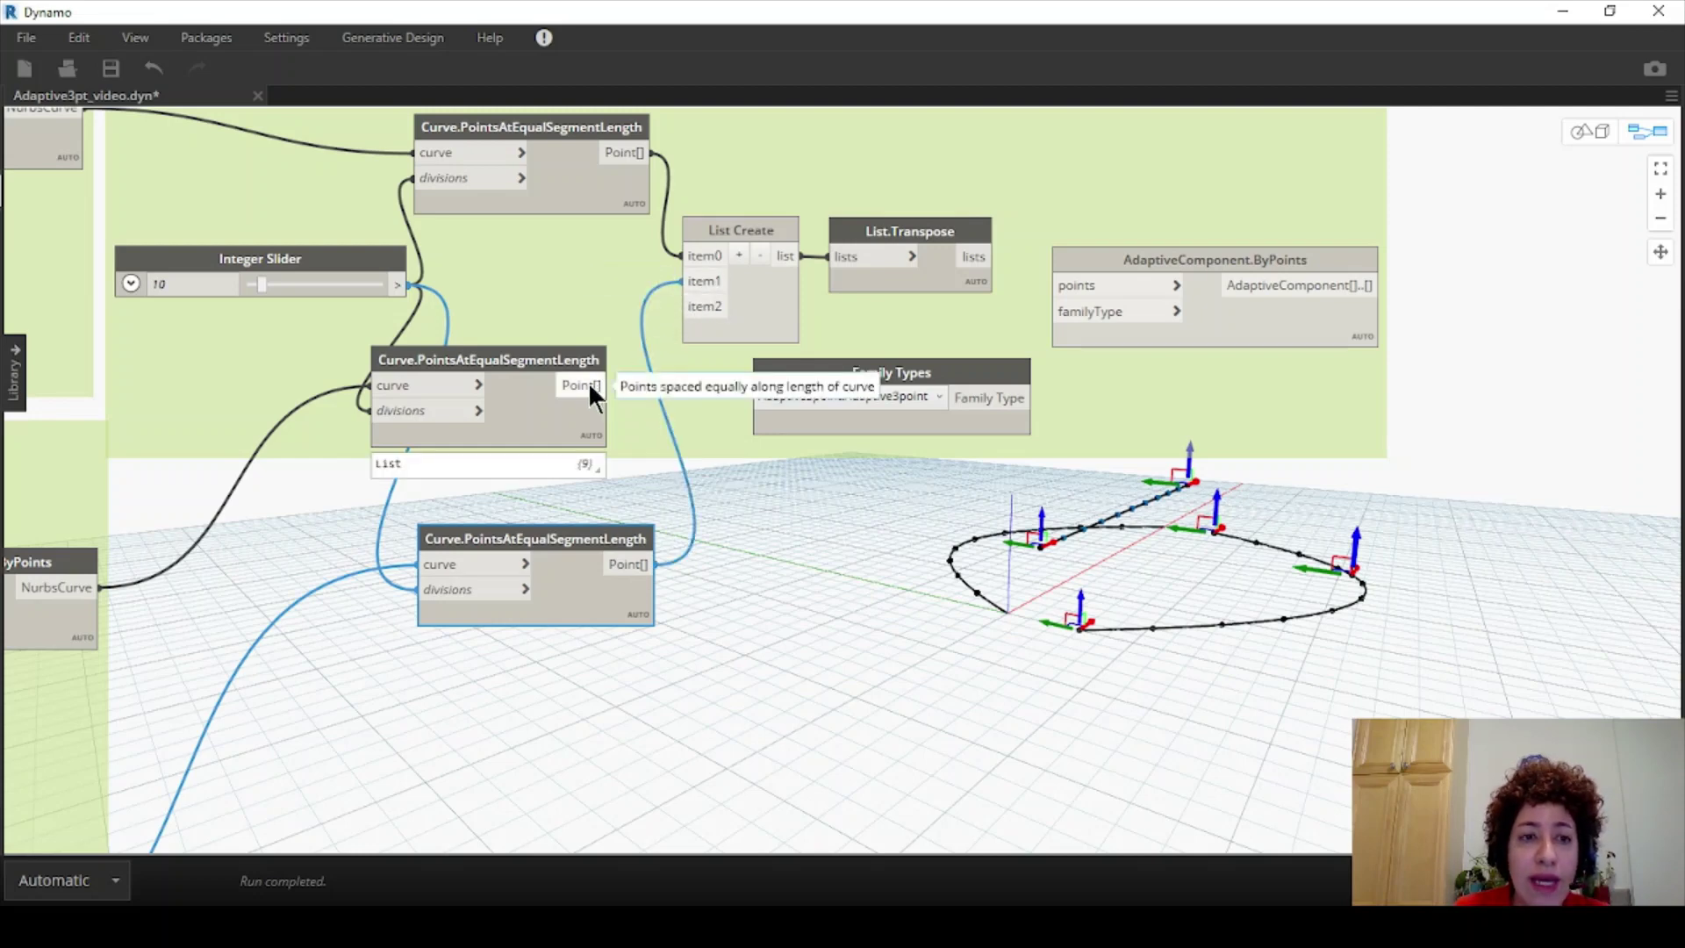
pyautogui.moveTo(598, 385); pyautogui.dragTo(684, 306)
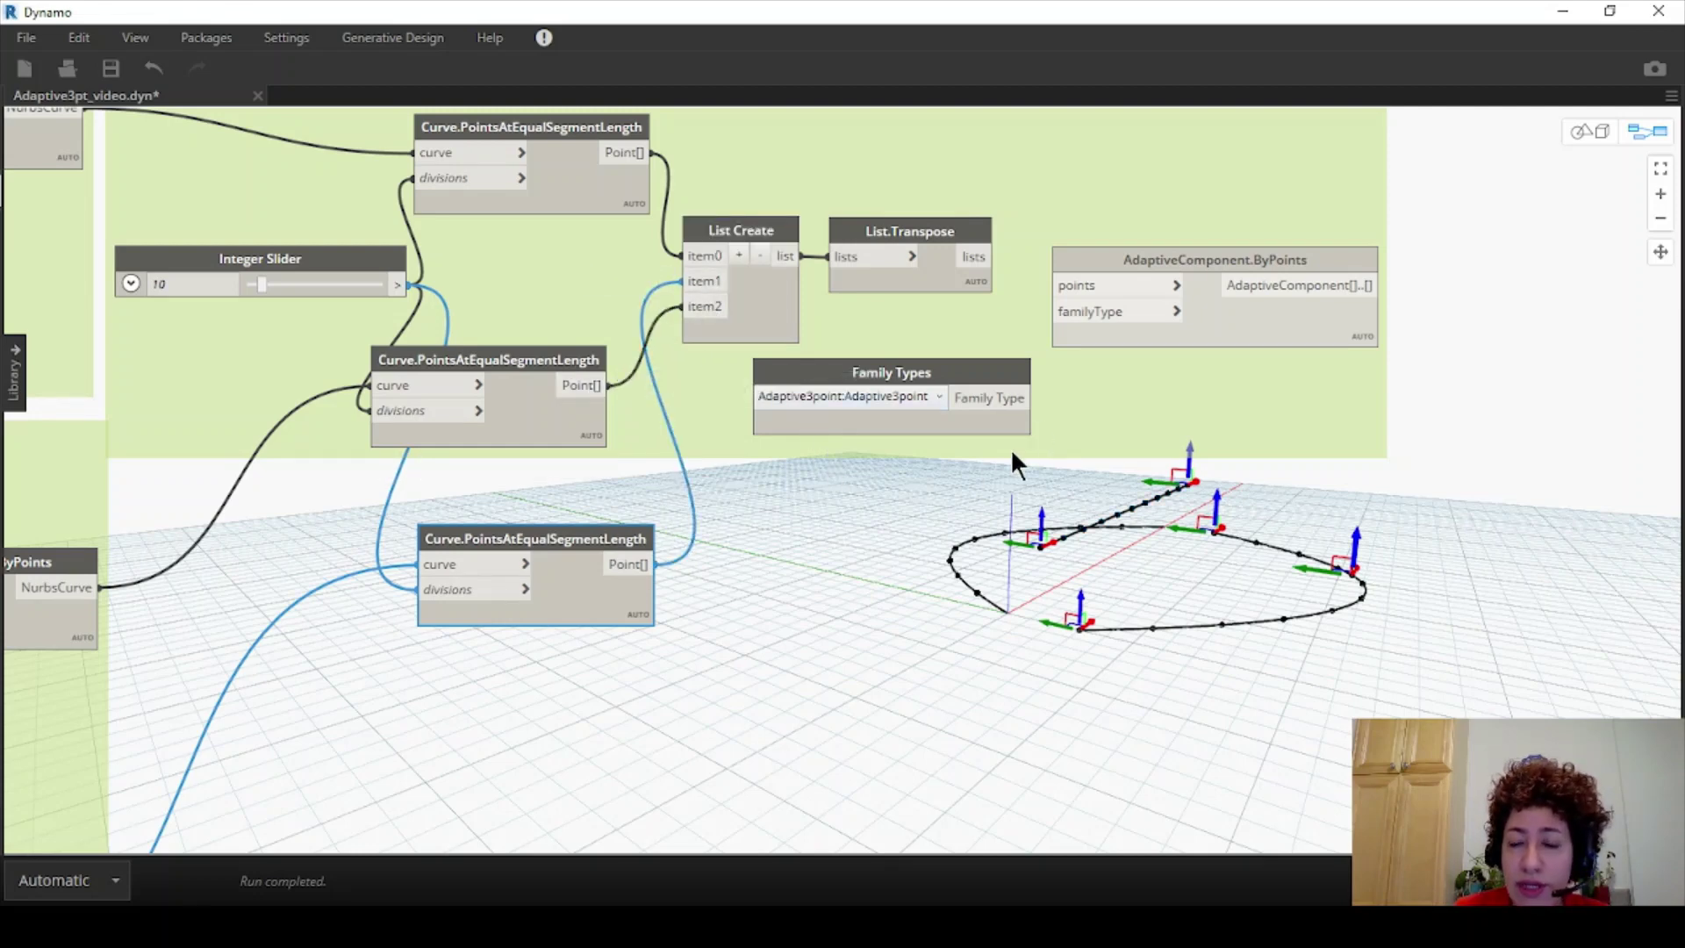
# Switch the Dynamo graph's run mode to Manual.
pyautogui.click(117, 880)
pyautogui.click(88, 767)
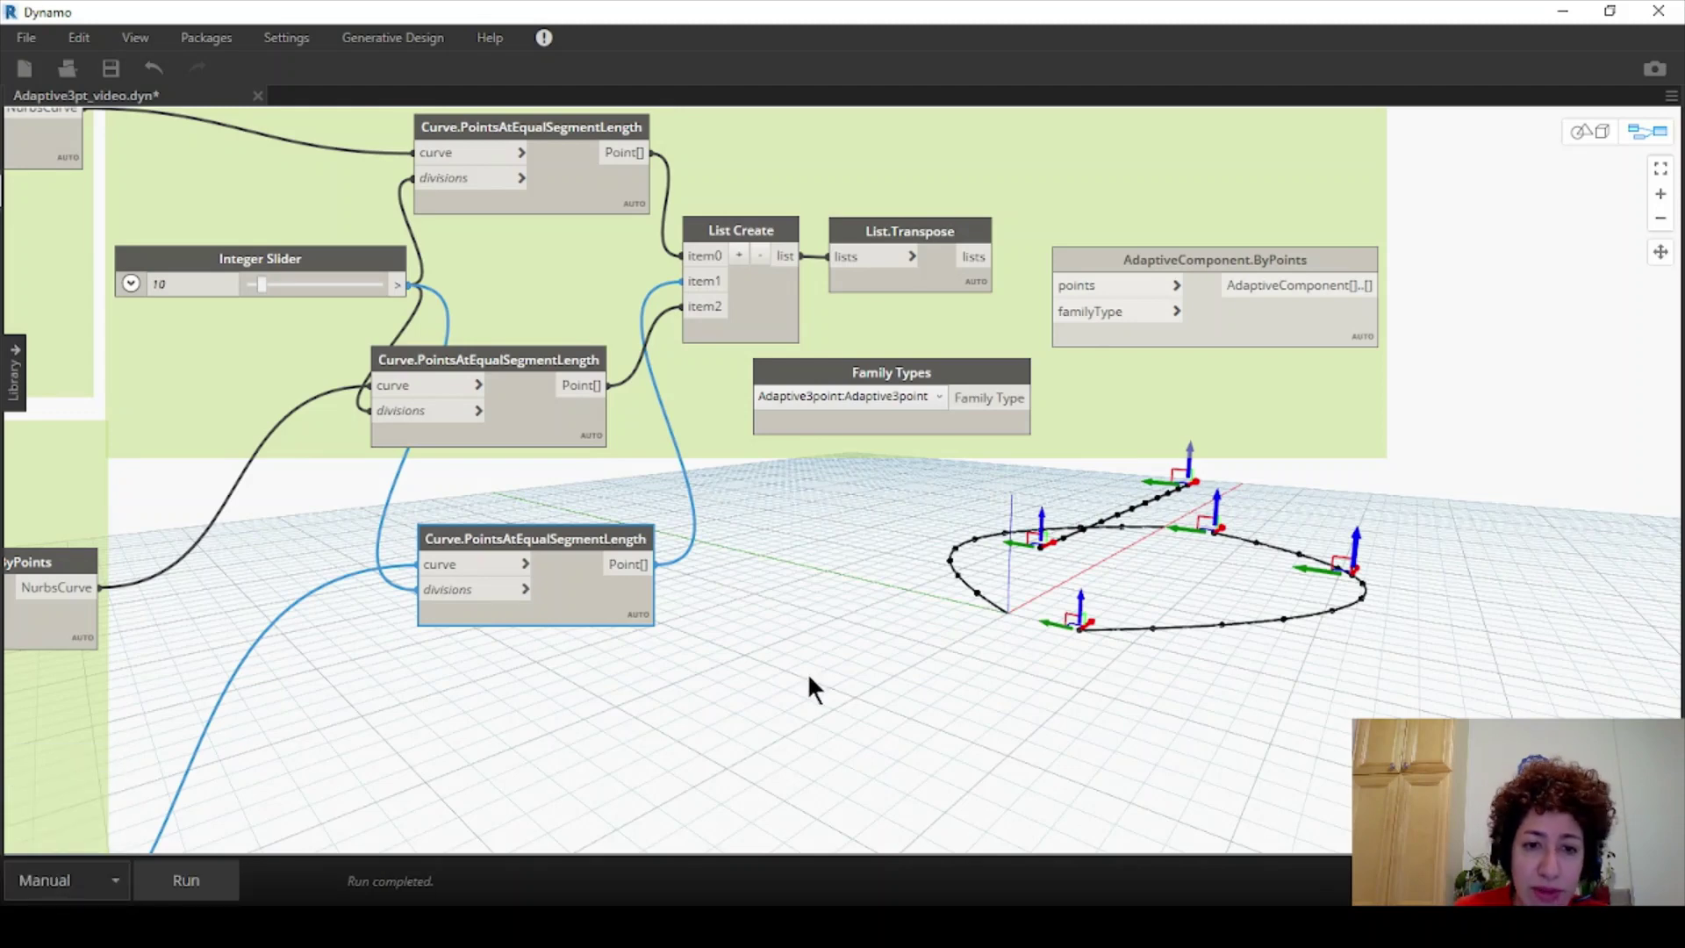
pyautogui.click(808, 684)
# Feed the Adaptive3point family type and List.Transpose output into AdaptiveComponent.ByPoints.
pyautogui.scroll(2, 1031, 300)
pyautogui.scroll(1, 1031, 300)
pyautogui.moveTo(1033, 432); pyautogui.dragTo(1060, 316)
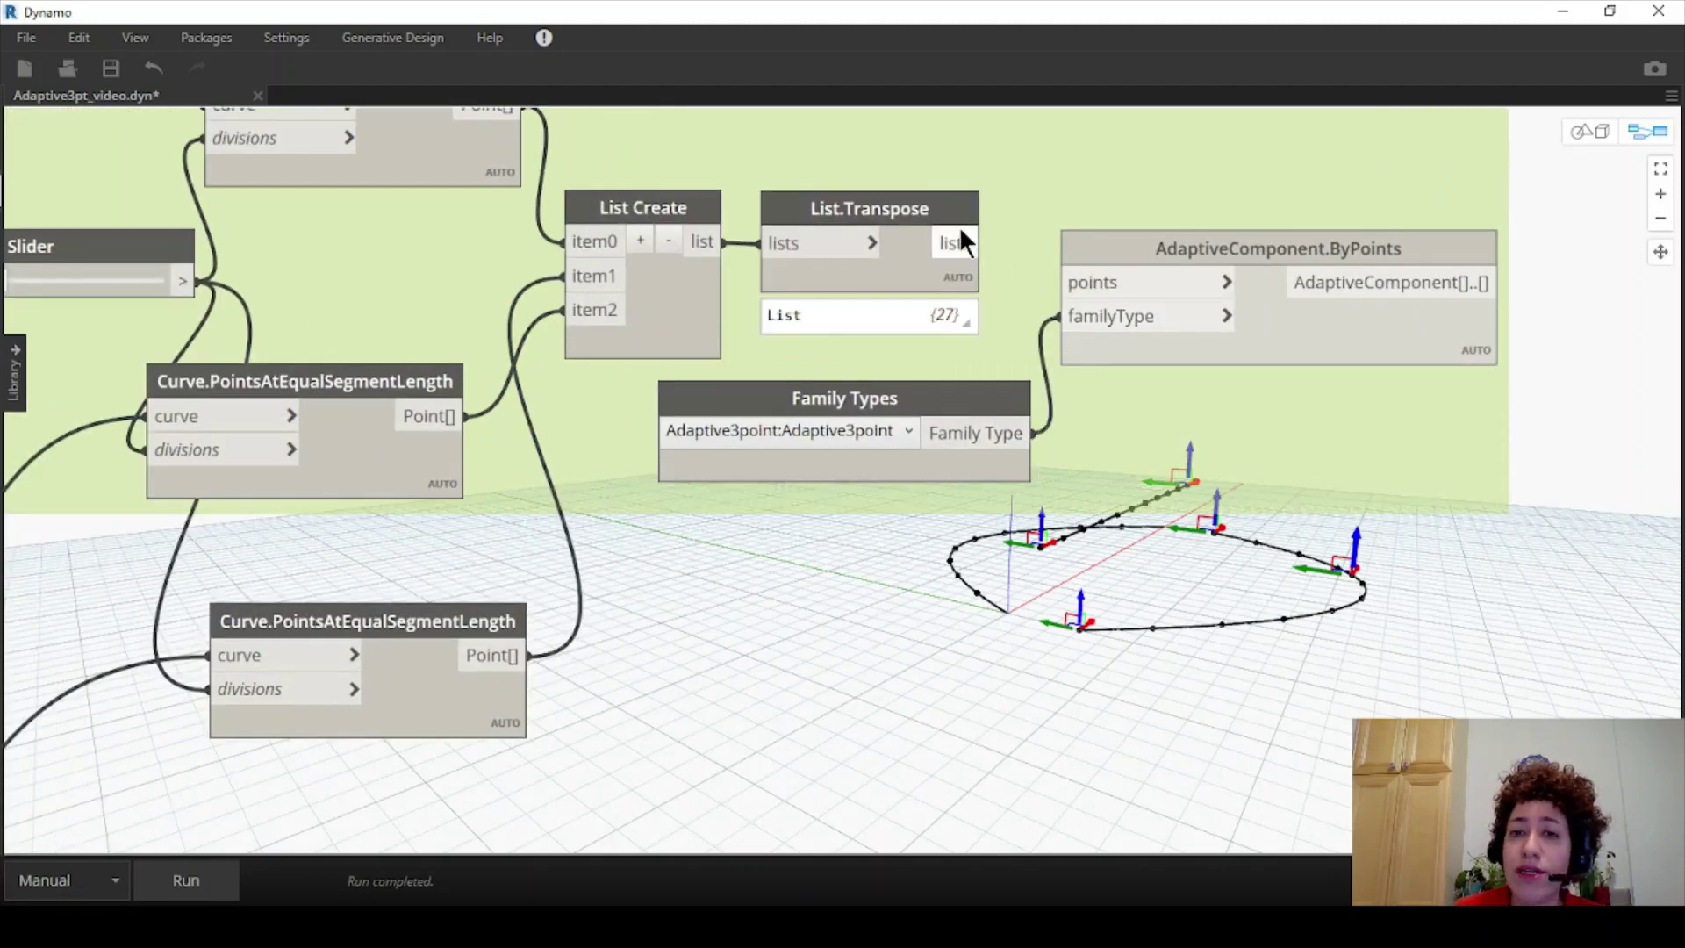
pyautogui.moveTo(963, 243); pyautogui.dragTo(1074, 282)
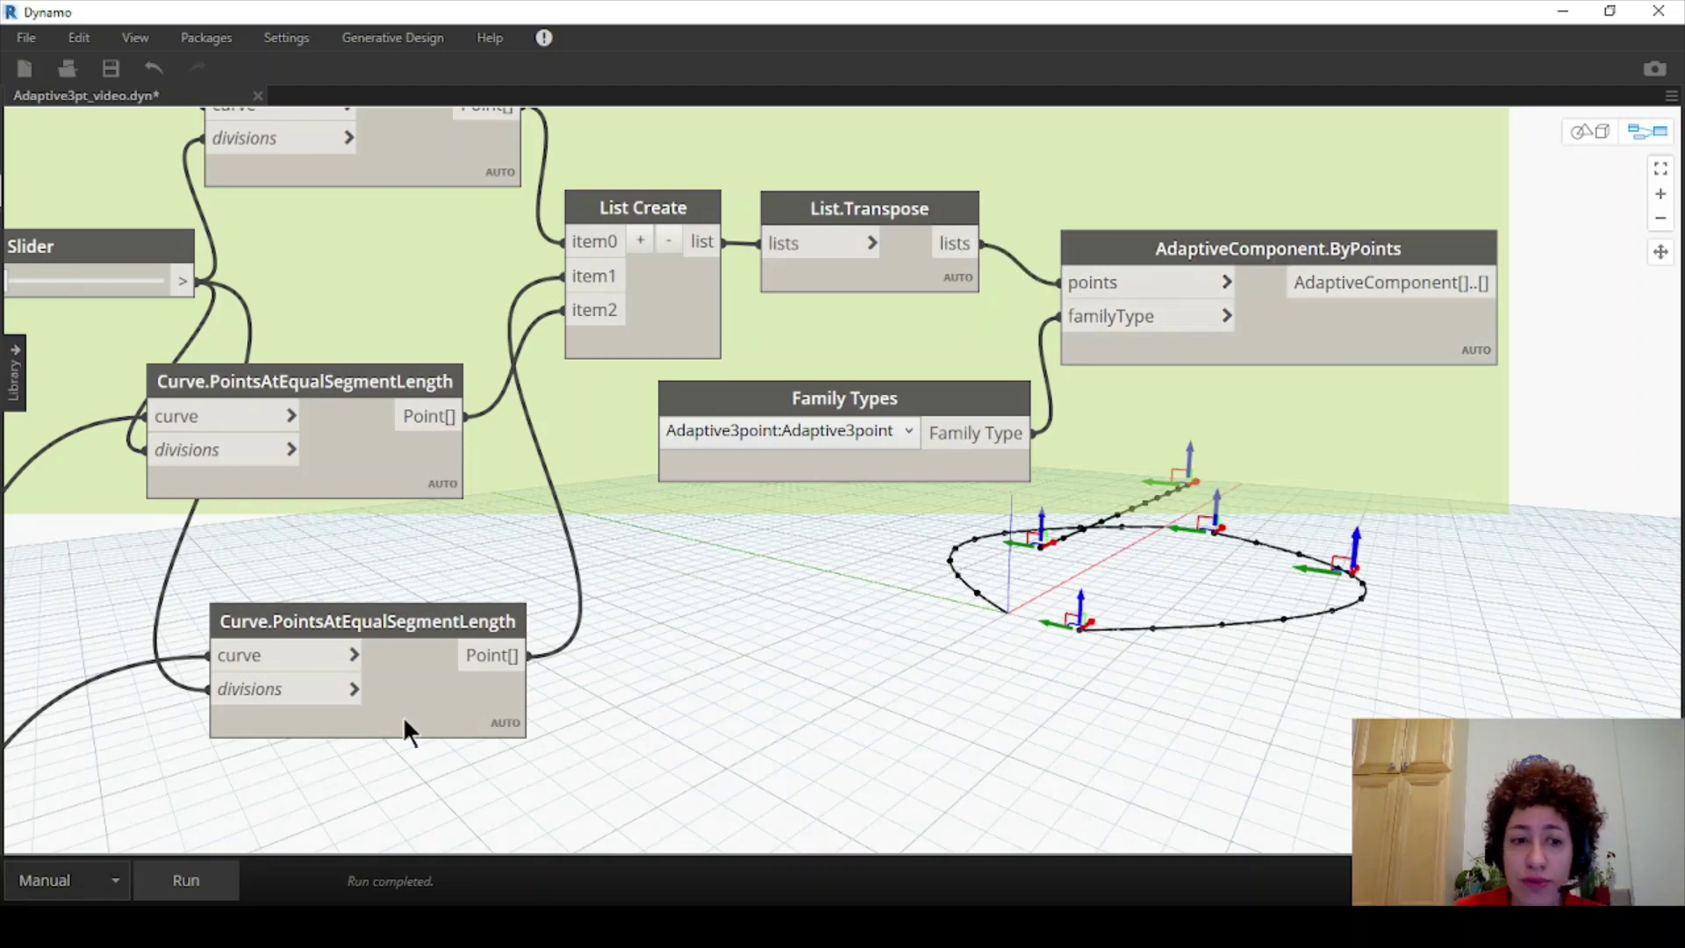
# Run the graph to place the tube trusses, then view them in Revit with Shaded style.
pyautogui.click(180, 881)
pyautogui.click(1568, 13)
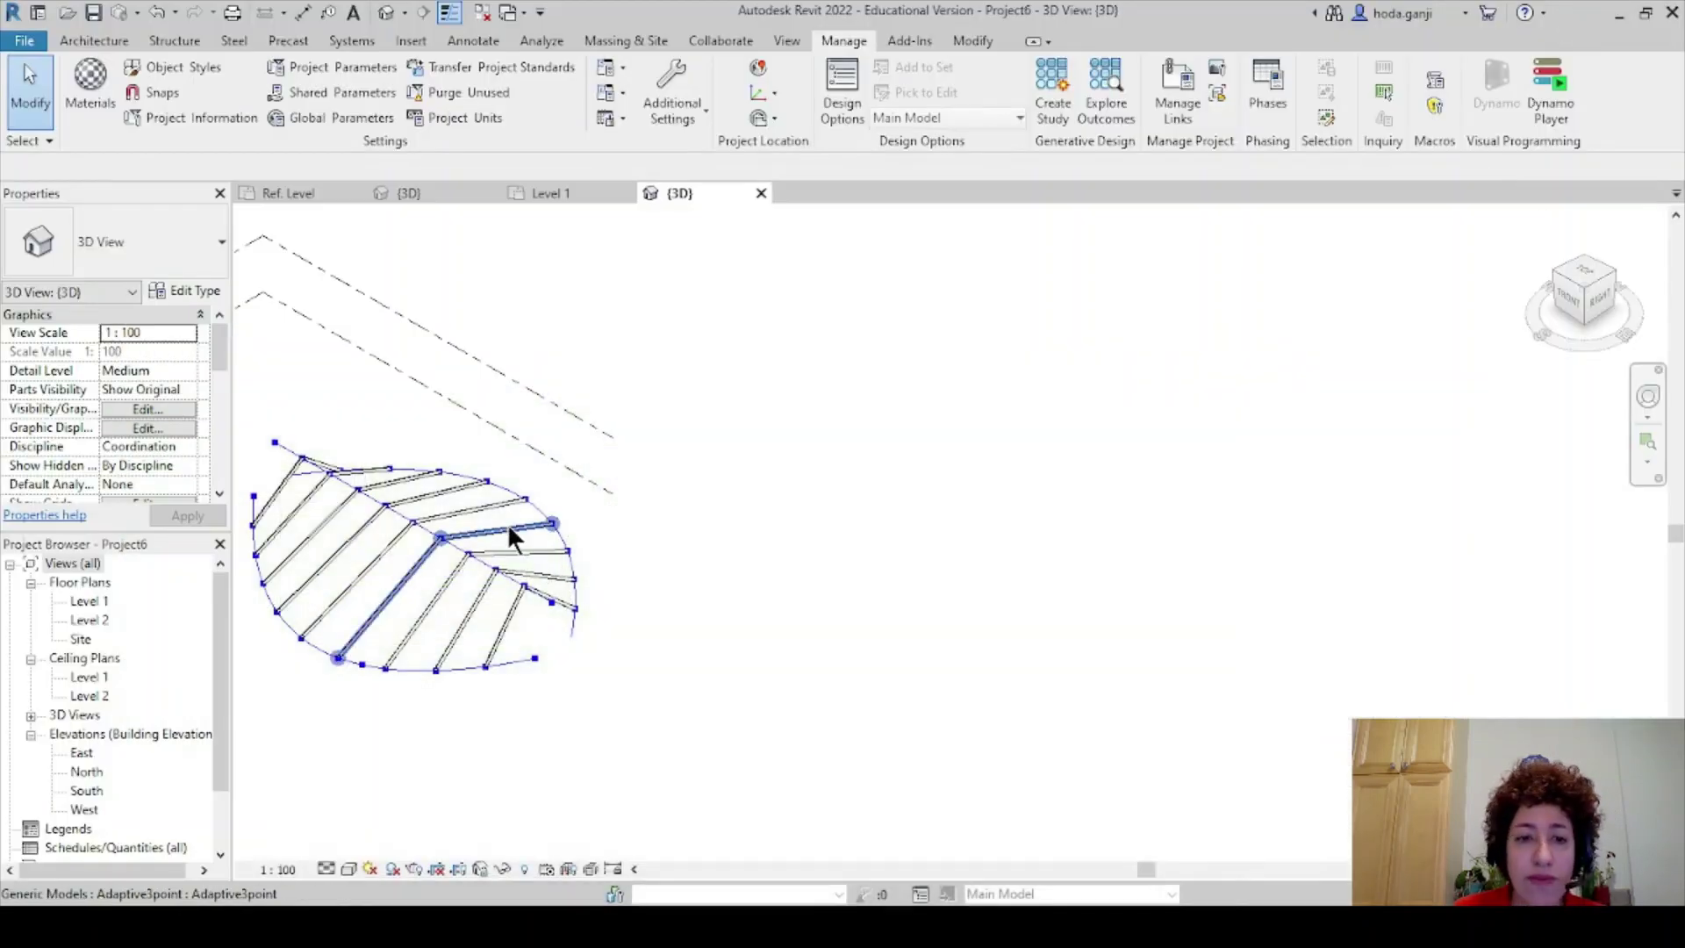
pyautogui.keyDown('shift'); pyautogui.moveTo(508, 545); pyautogui.dragTo(1030, 563, button='middle'); pyautogui.keyUp('shift')
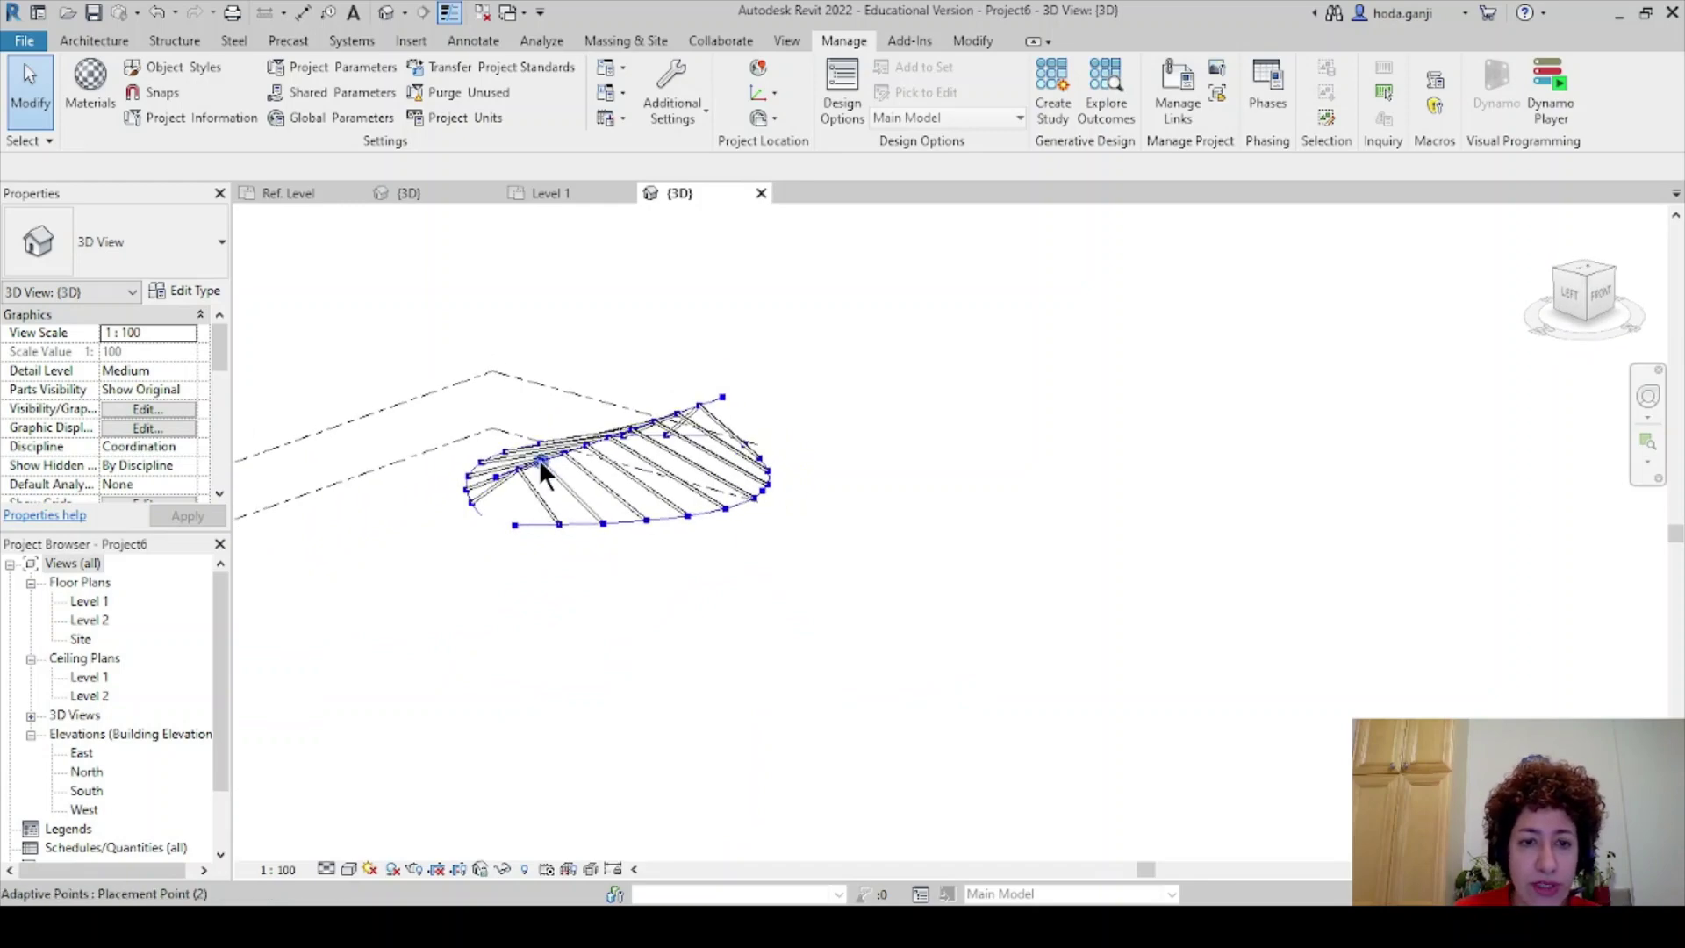
pyautogui.keyDown('shift'); pyautogui.moveTo(746, 526); pyautogui.dragTo(883, 531, button='middle'); pyautogui.keyUp('shift')
pyautogui.click(349, 869)
pyautogui.click(377, 800)
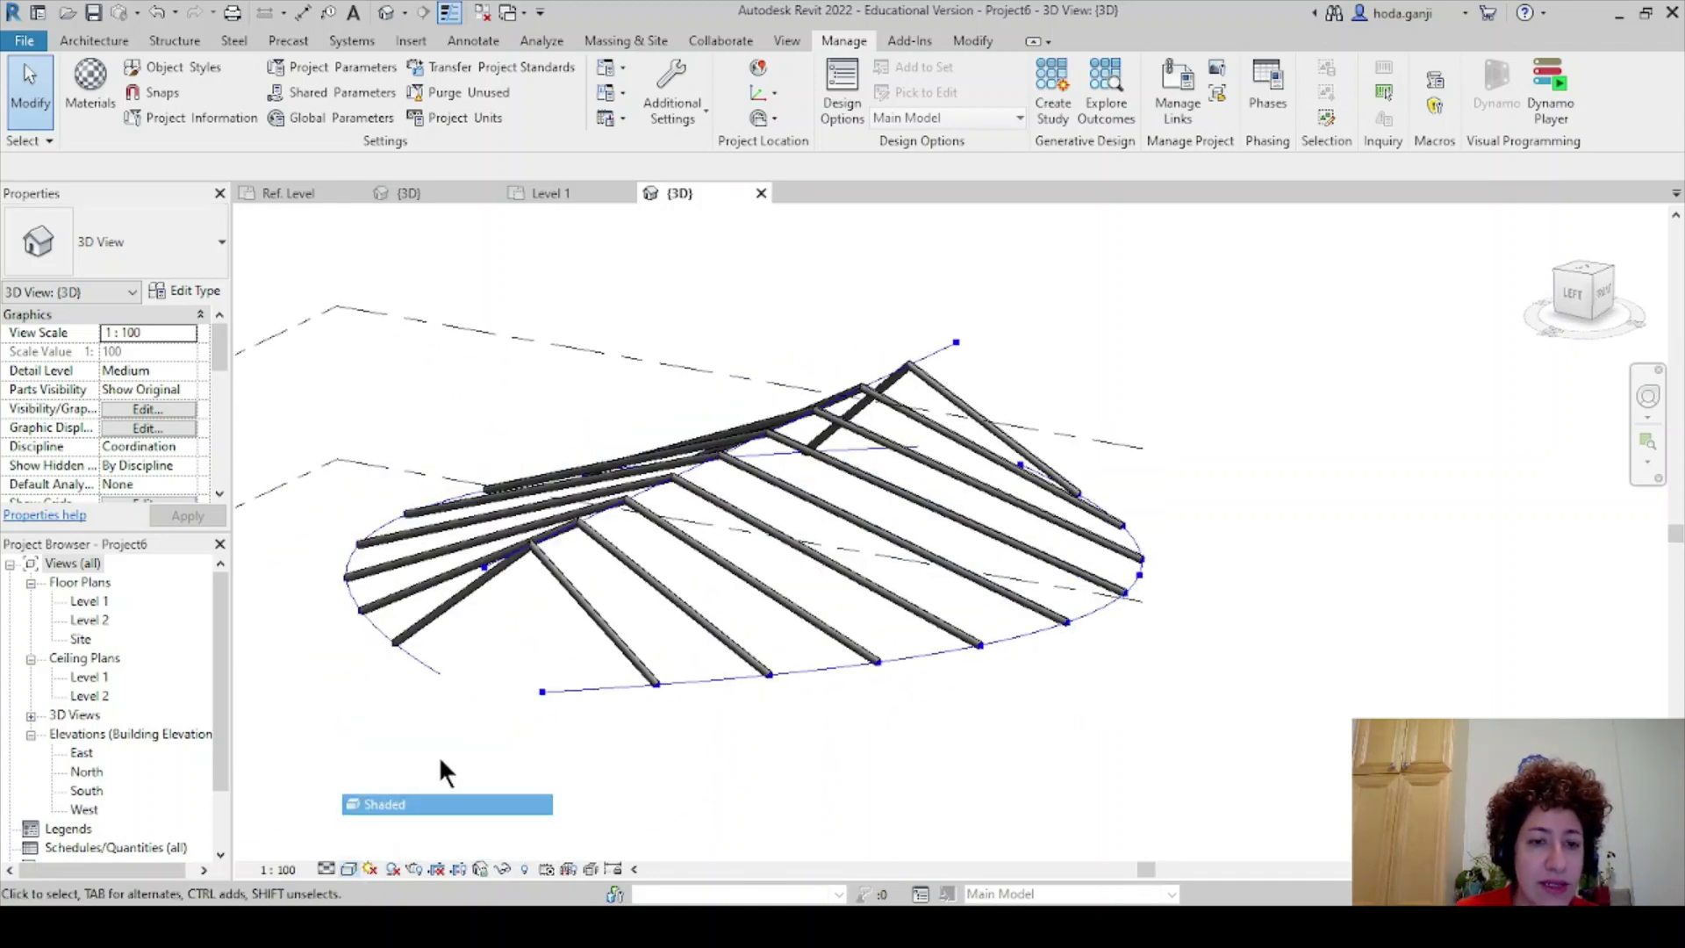
# Change the tube truss type's Diameter to 0.2.
pyautogui.click(615, 634)
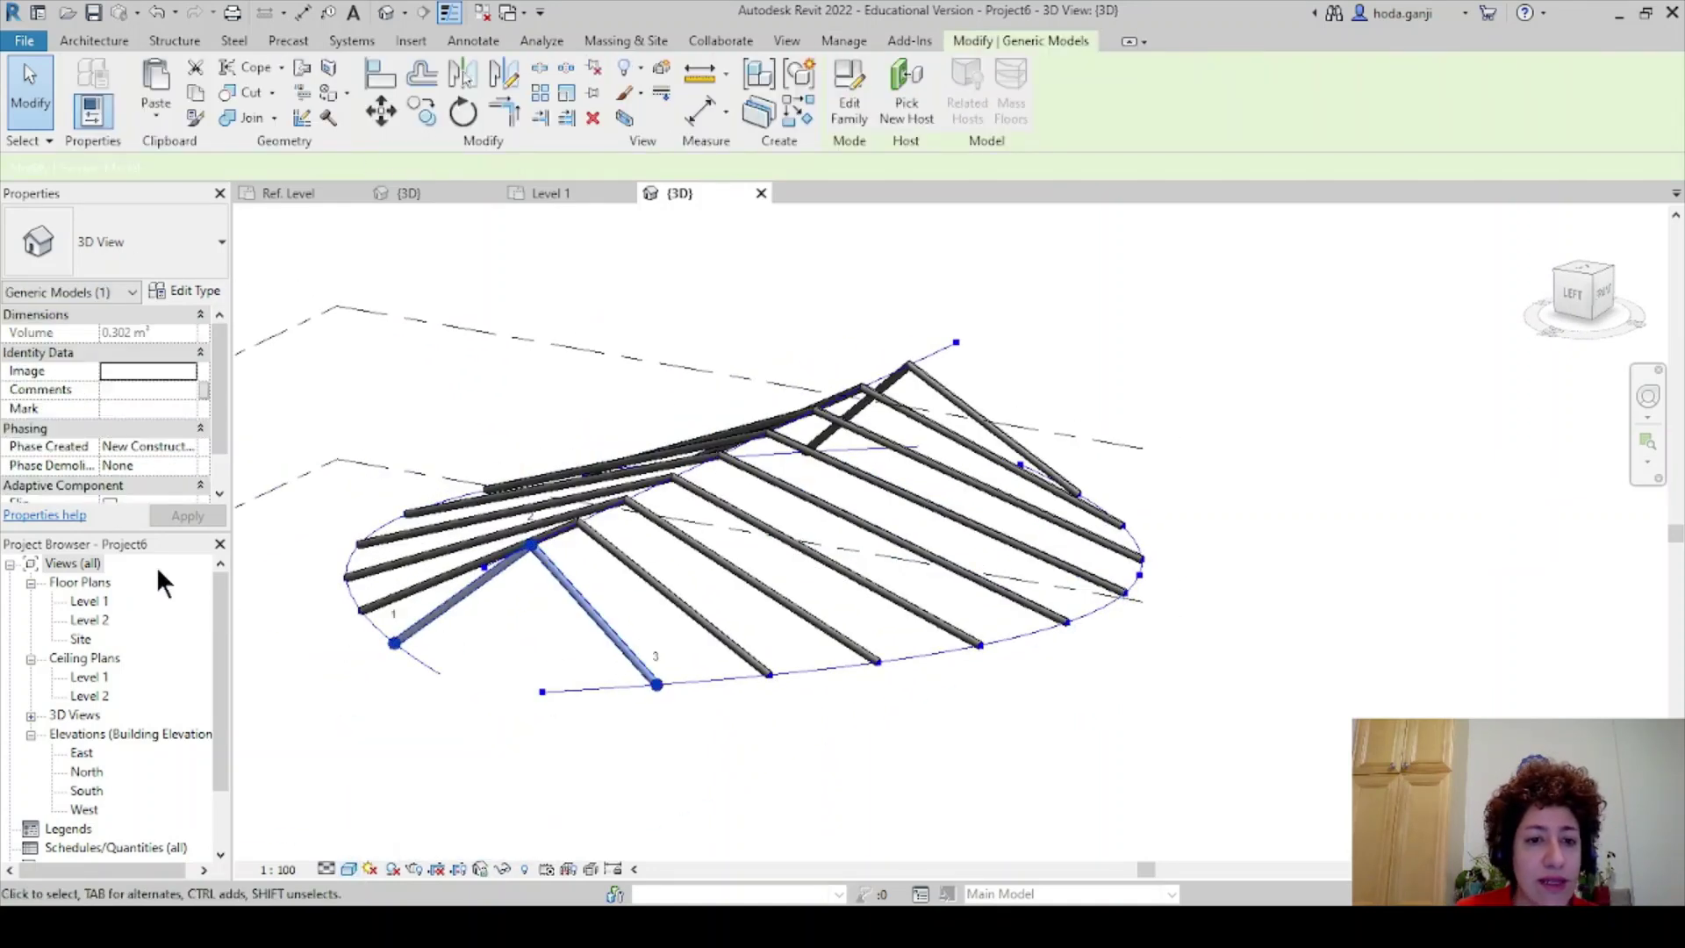
pyautogui.click(186, 291)
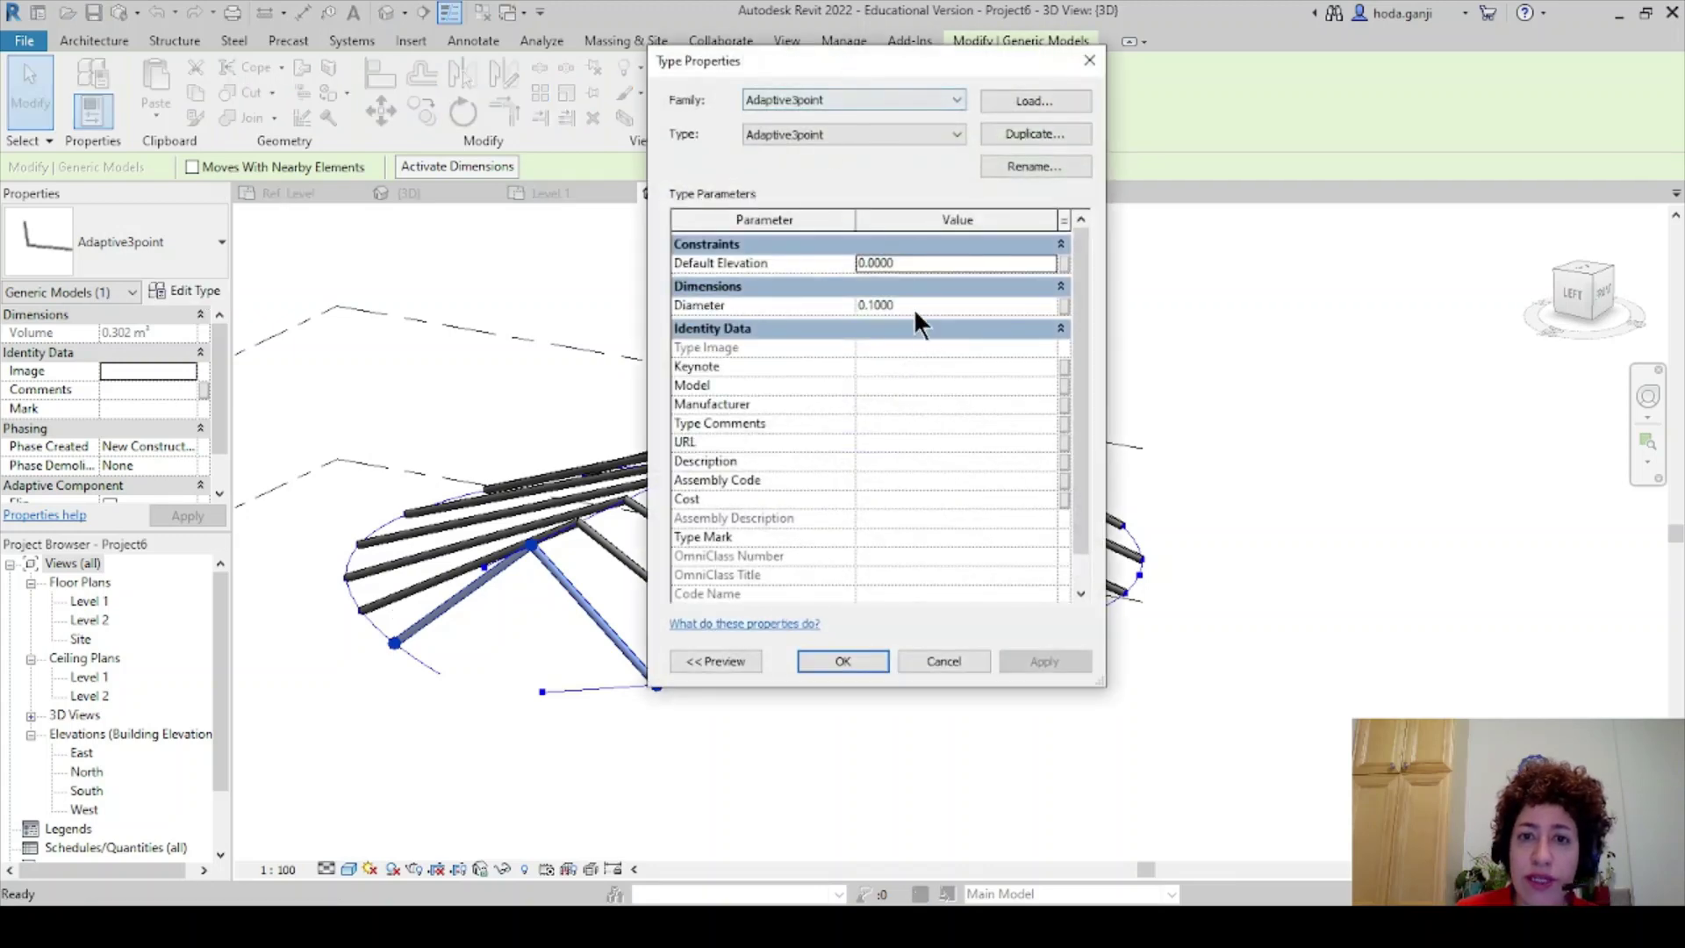
pyautogui.click(916, 304)
pyautogui.write('.2')
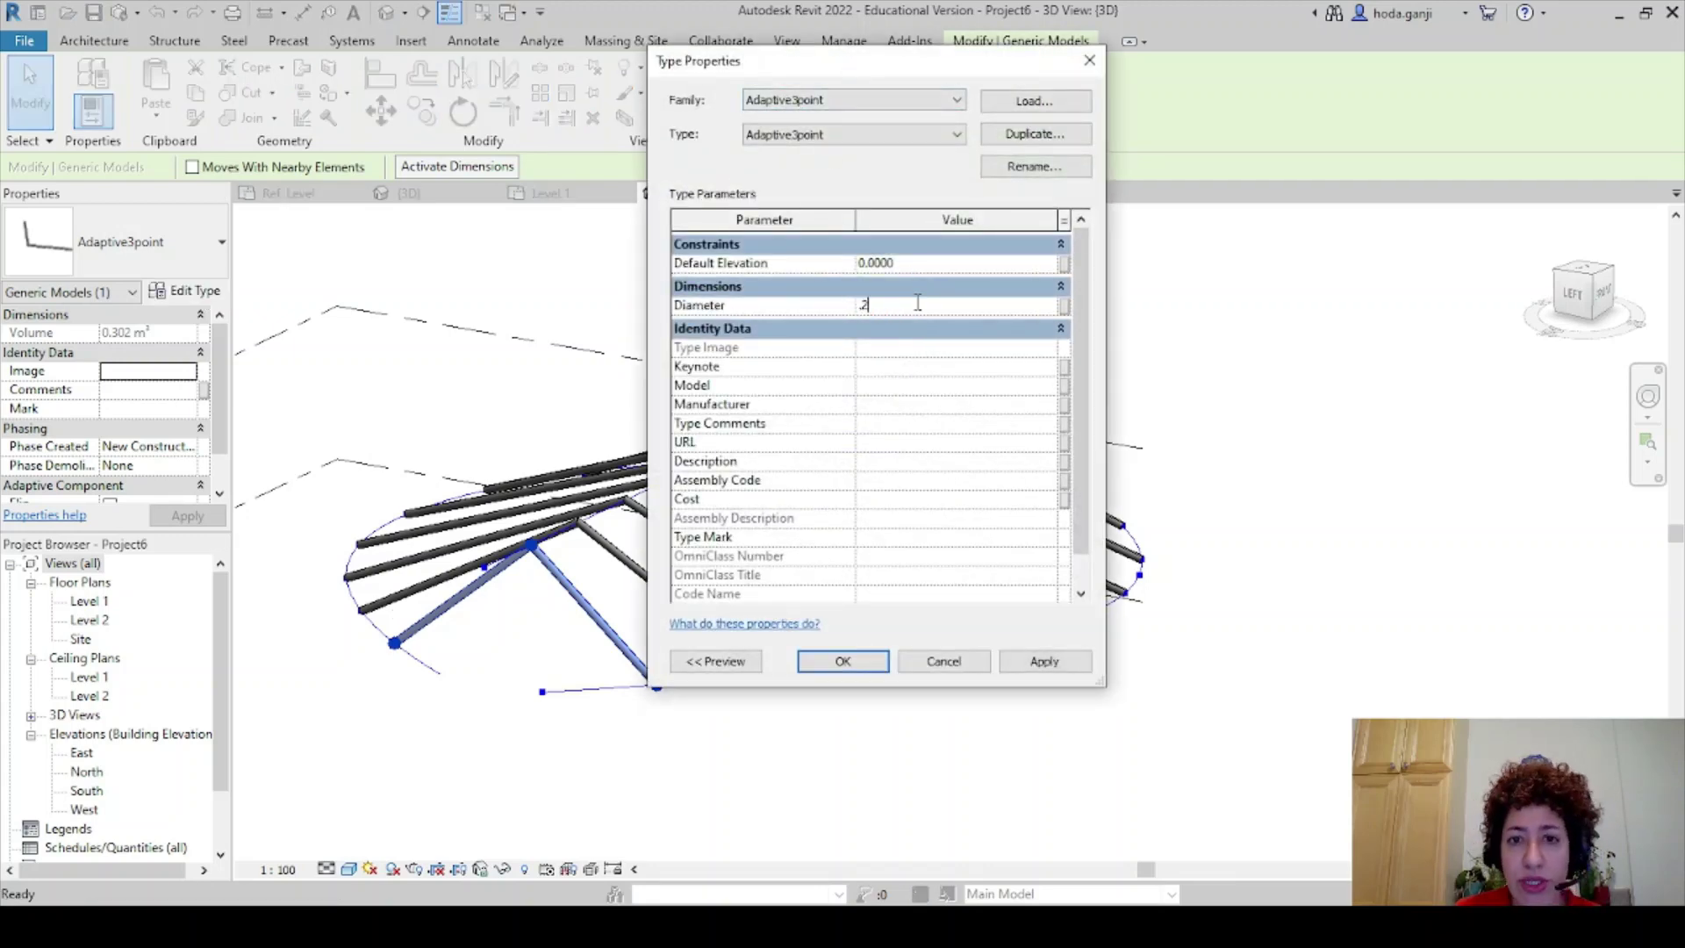
pyautogui.click(1009, 661)
pyautogui.click(866, 659)
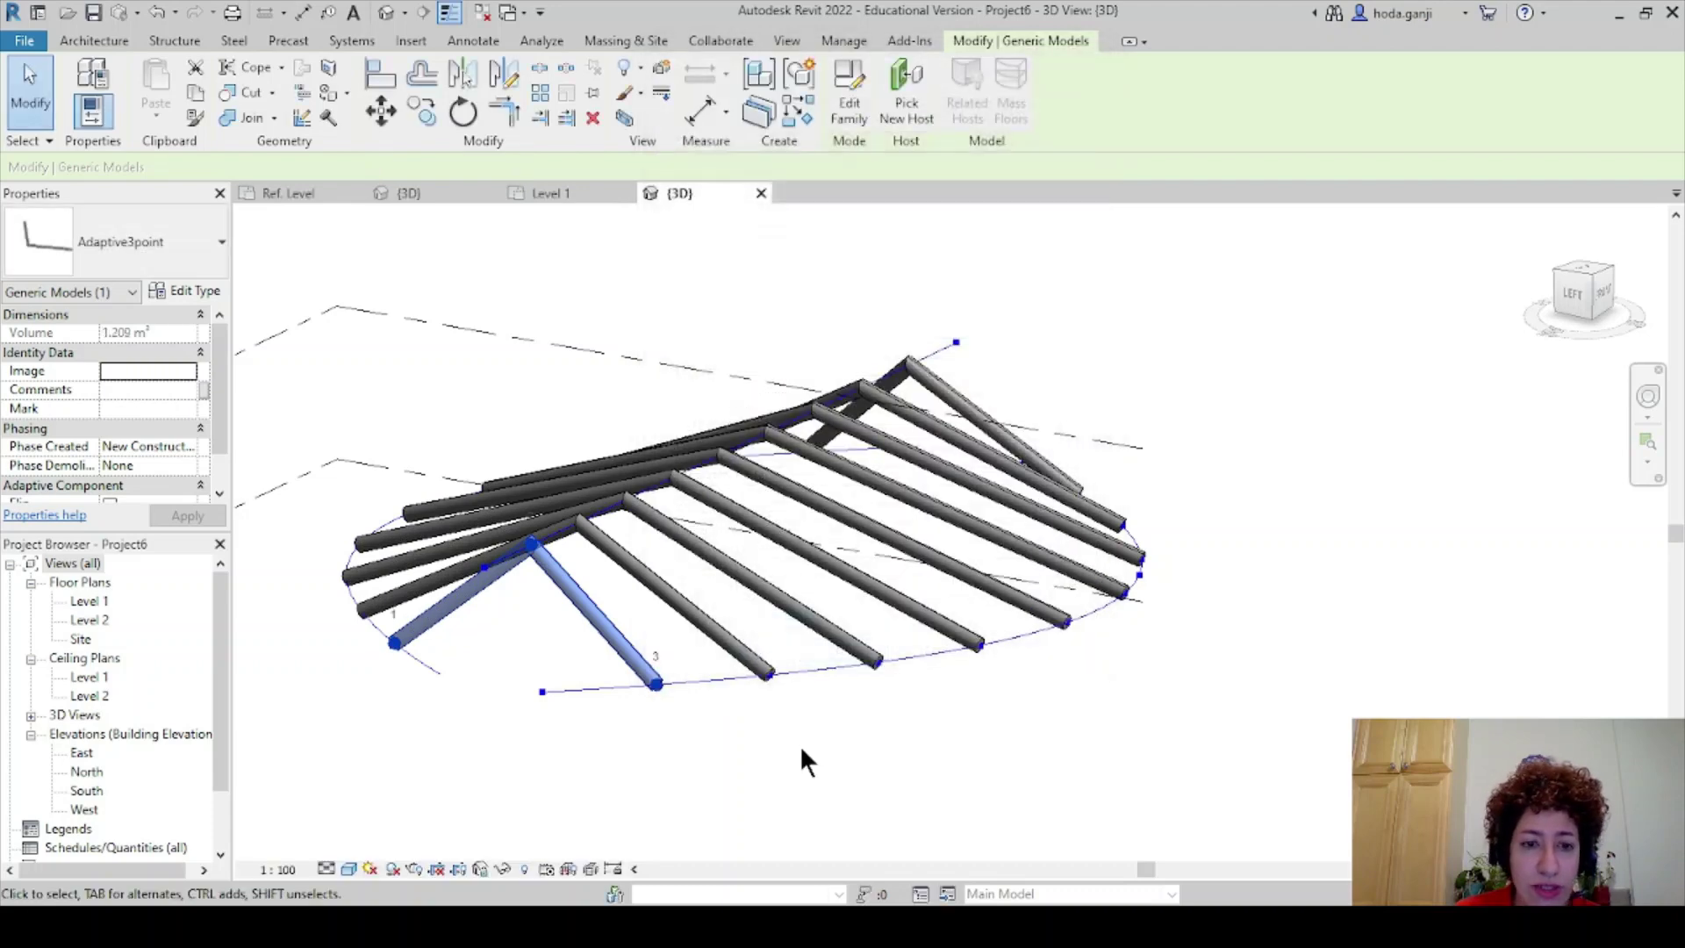
# Inspect the thicker tubes, clear the selection, and return to Dynamo.
pyautogui.keyDown('shift'); pyautogui.moveTo(799, 745); pyautogui.dragTo(617, 700, button='middle'); pyautogui.keyUp('shift')
pyautogui.click(617, 699)
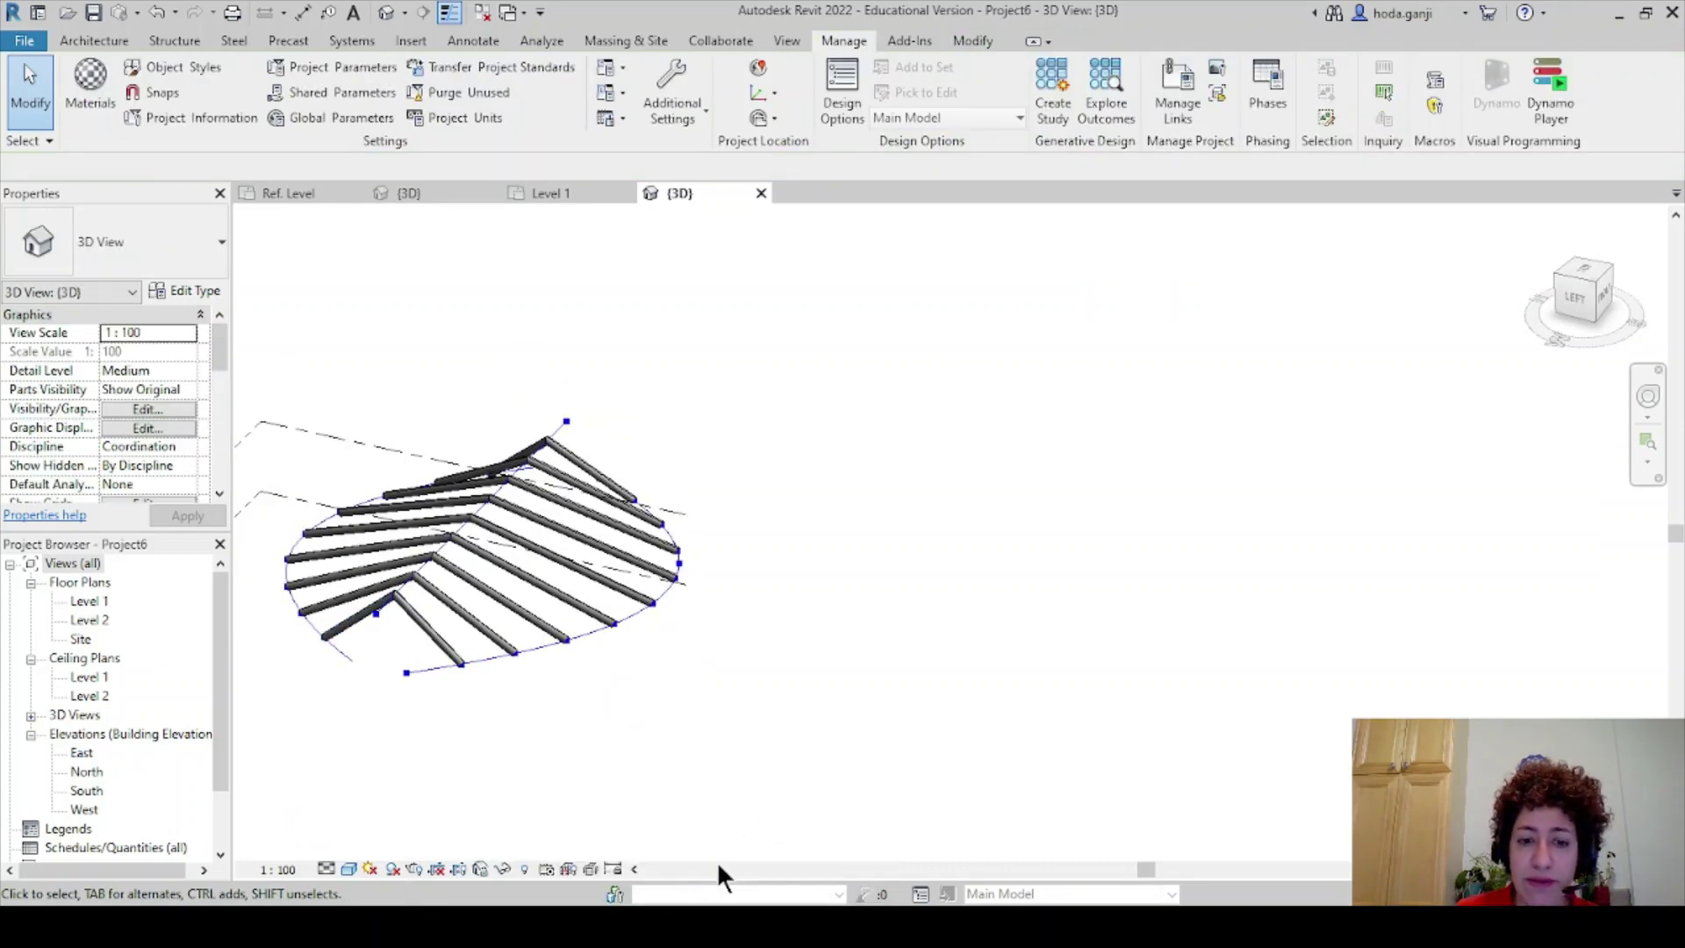
pyautogui.hotkey('alt', 'Tab')
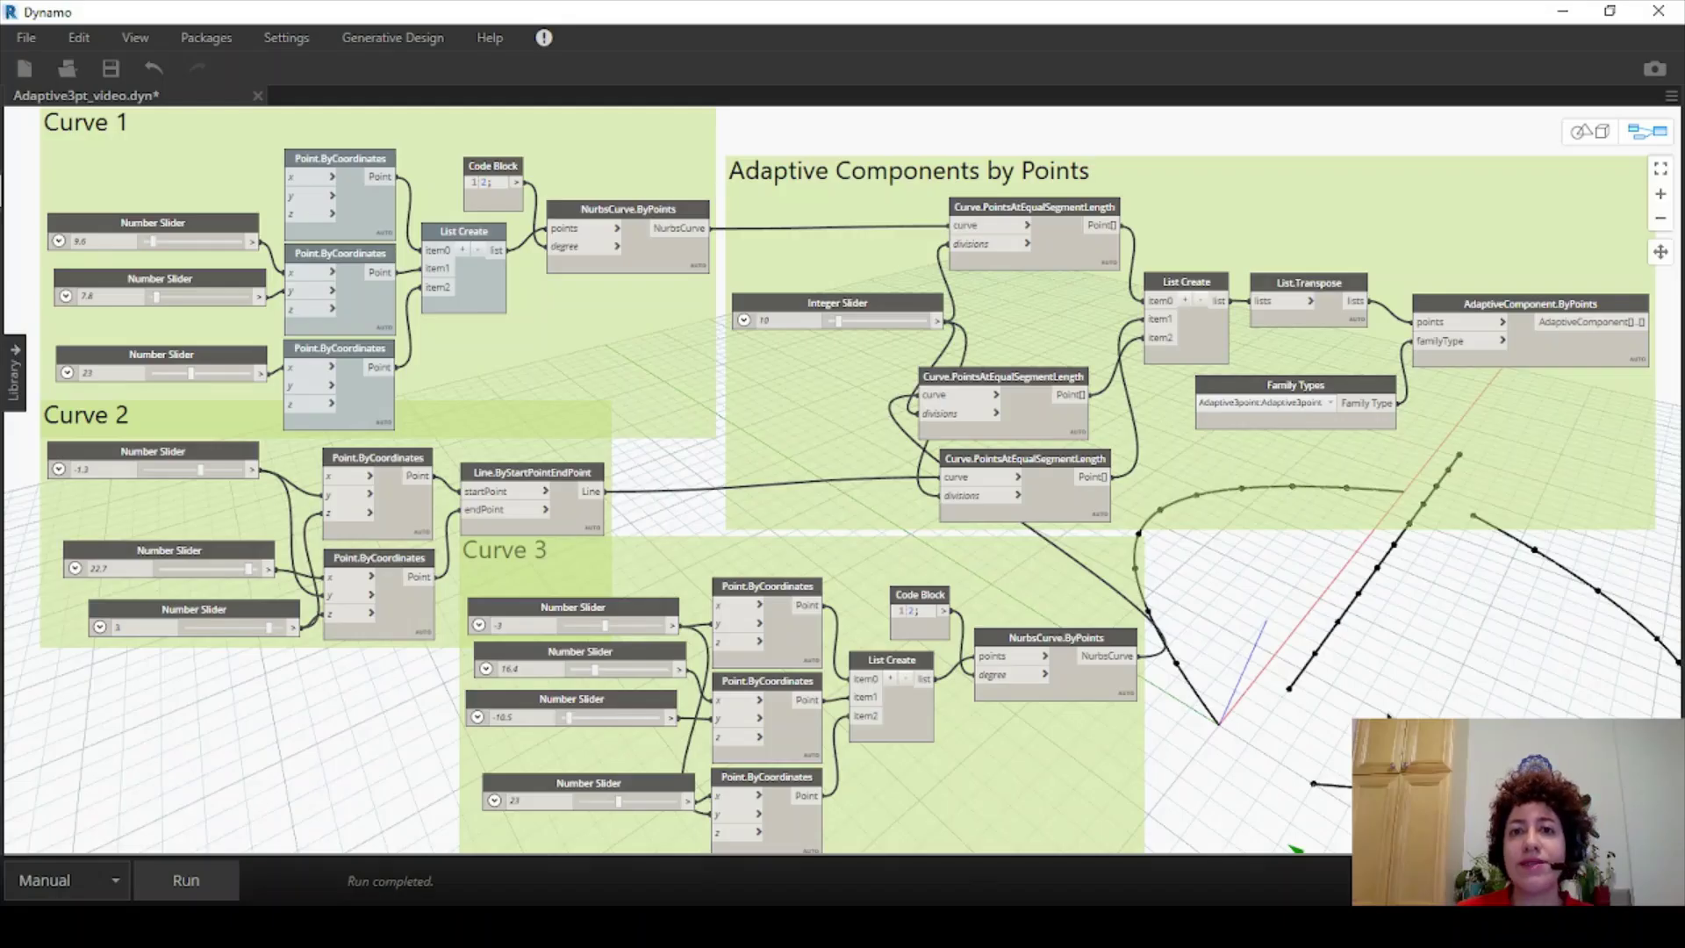